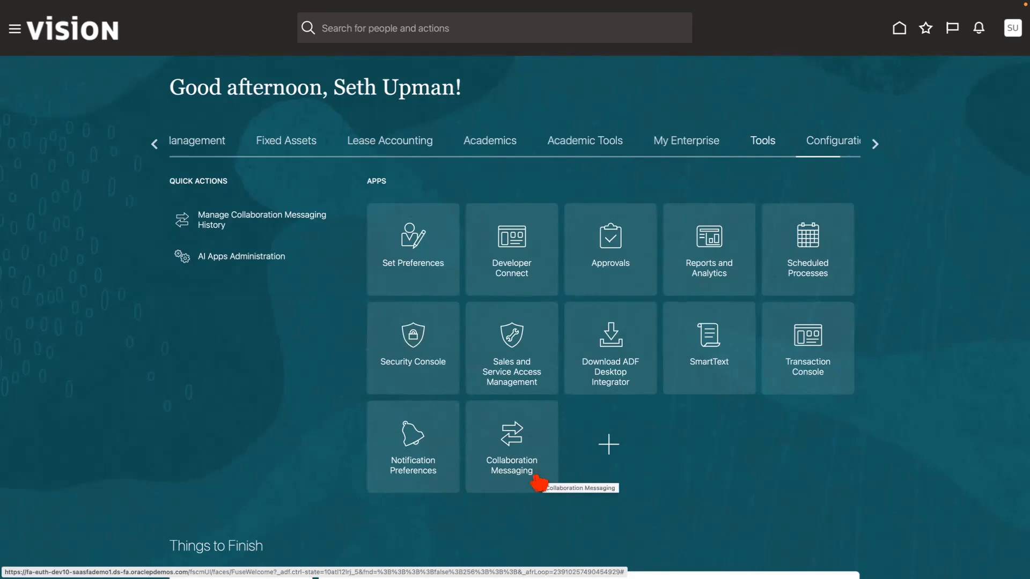
Open the user accounts in the Security Console and search for the user name FAS00.
left_click(599, 469)
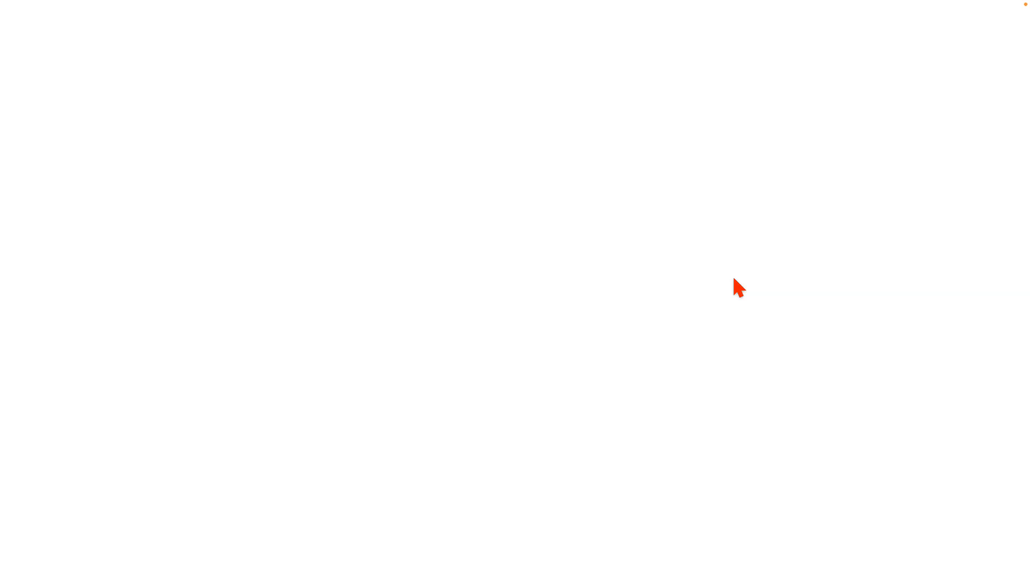
left_click(739, 166)
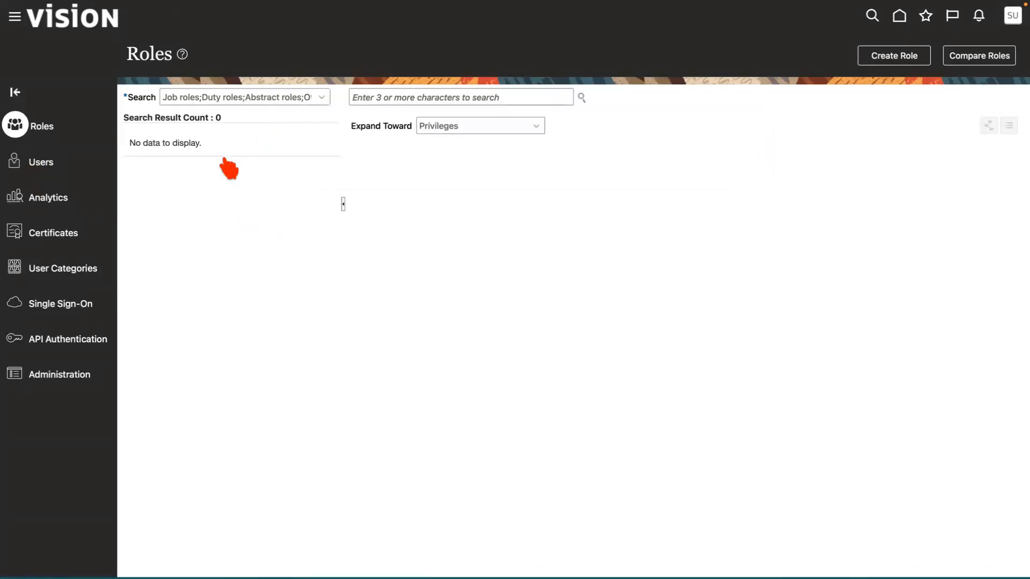
left_click(450, 96)
type("FA")
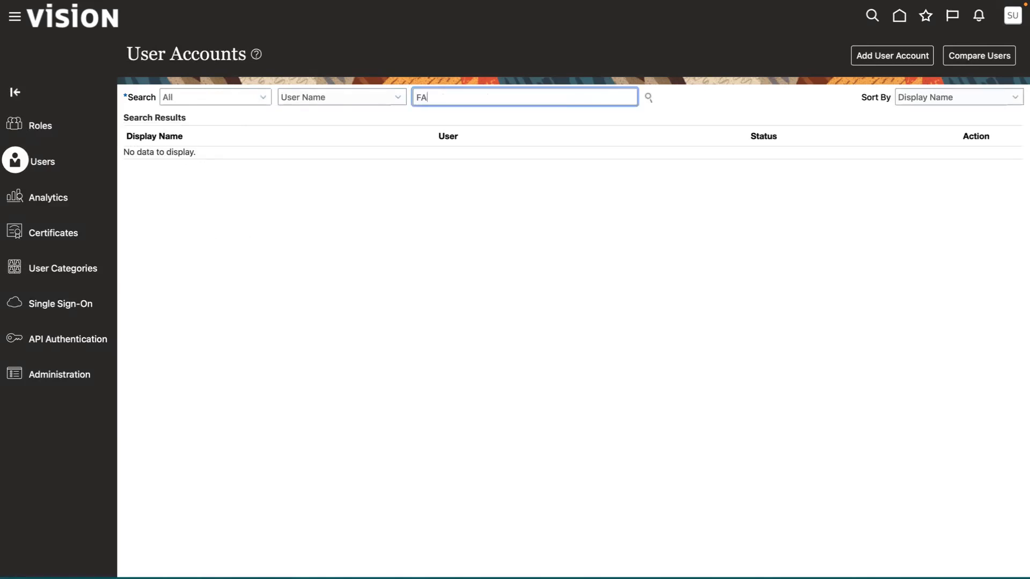
type("S00")
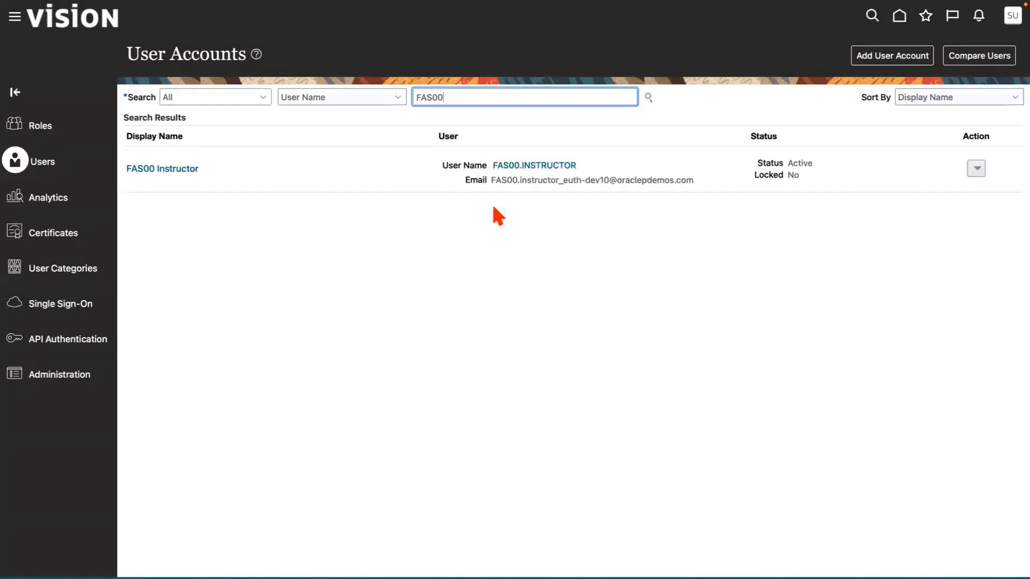
Copy the FAS00 instructor account to a new user account and review the roles carried over.
left_click(976, 170)
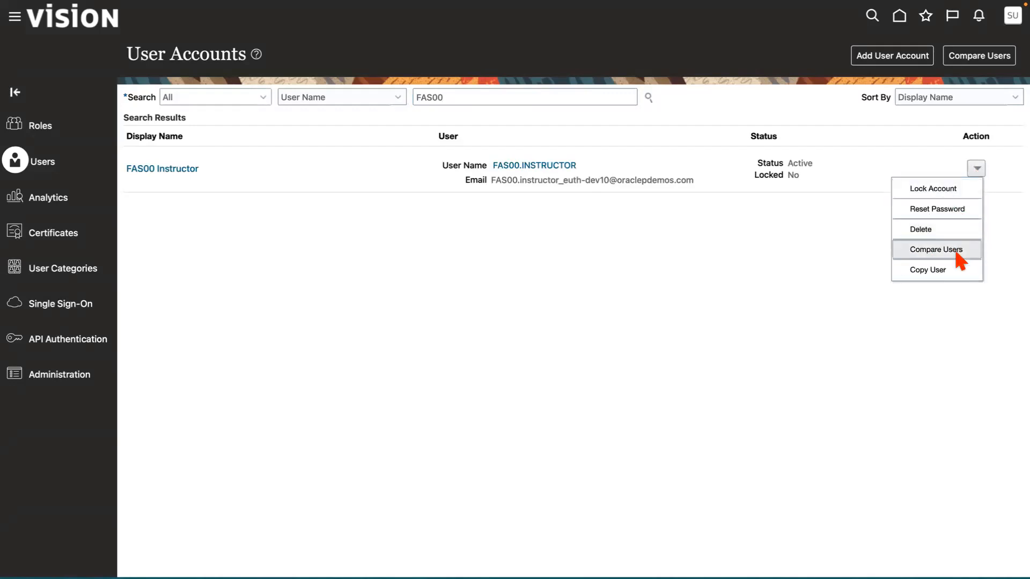
left_click(546, 353)
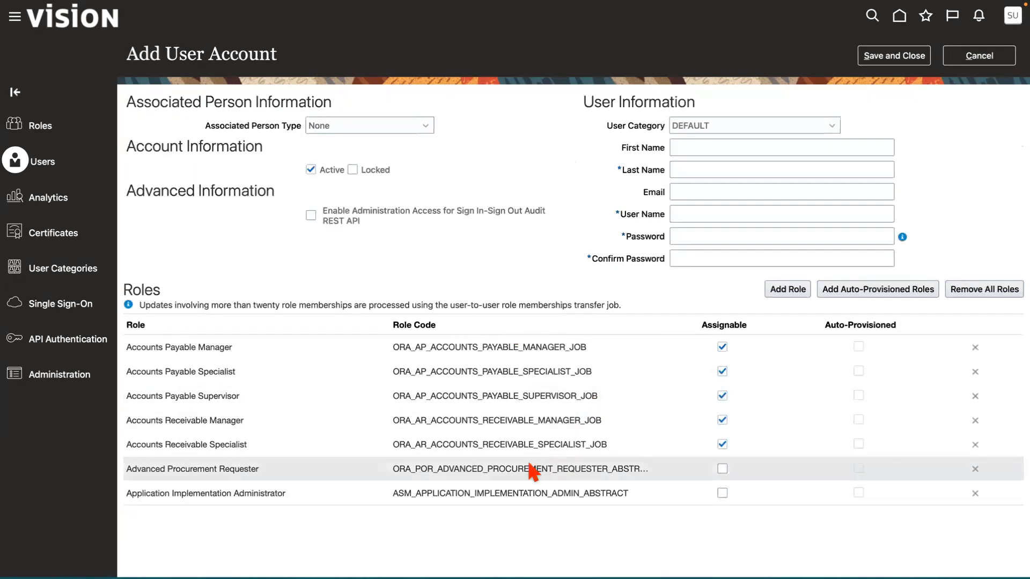
scroll(532, 471, "down", 10)
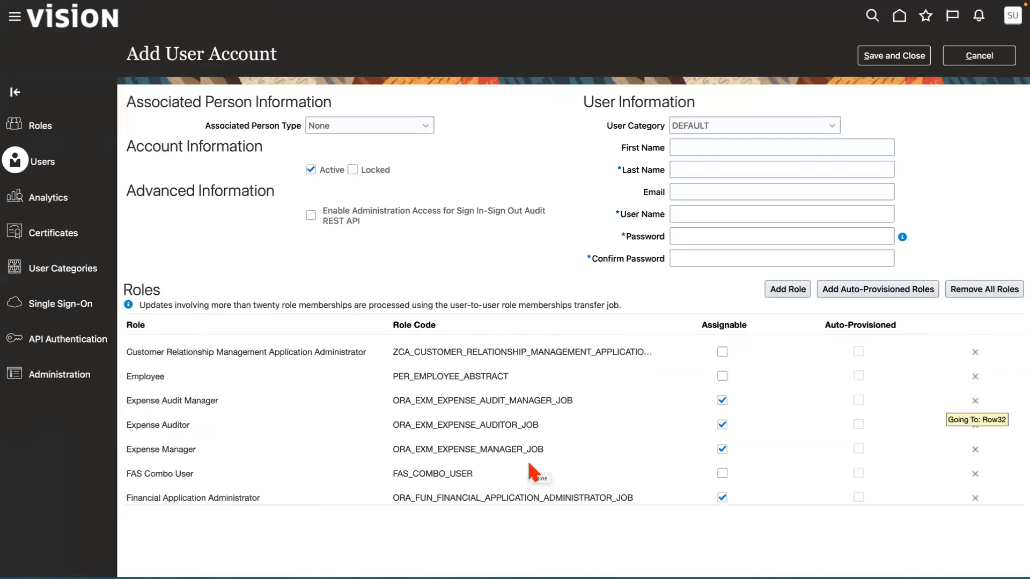
scroll(532, 471, "up", 4)
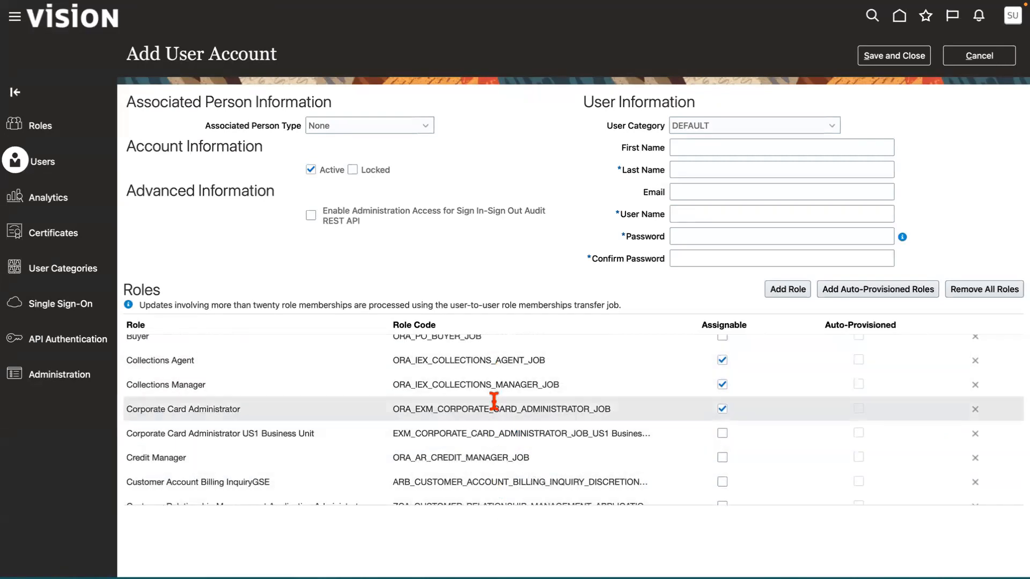
scroll(504, 408, "up", 5)
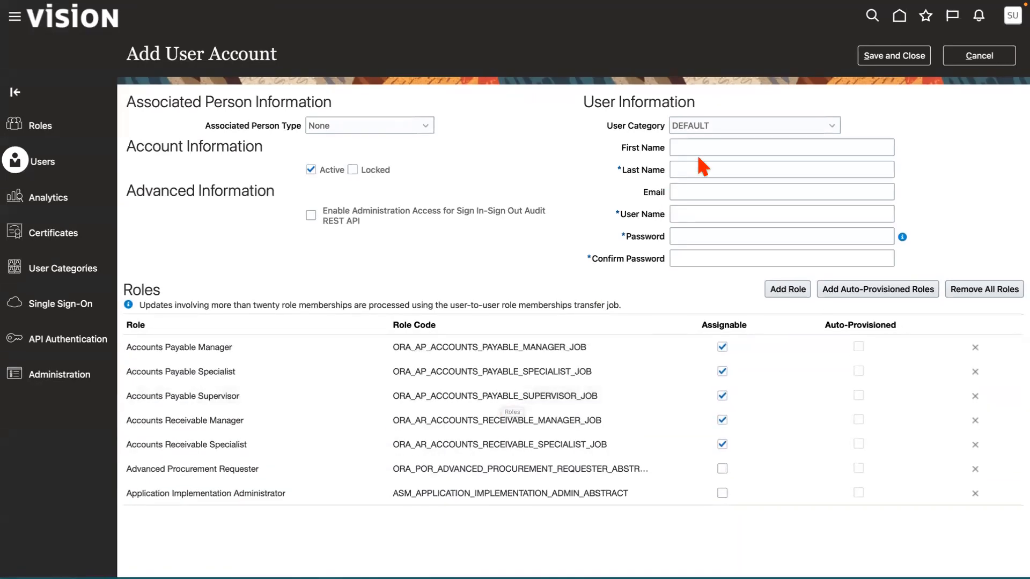
Enter the new user's first name and last name in the user information.
left_click(684, 148)
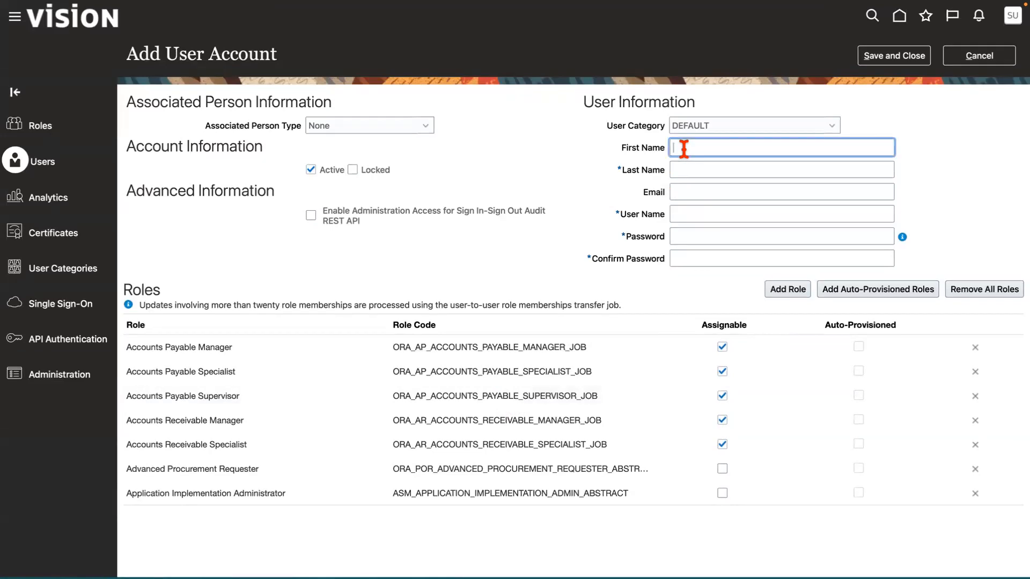
type("Bill Fe")
key("BackSpace")
key("BackSpace")
key("BackSpace")
key("Tab")
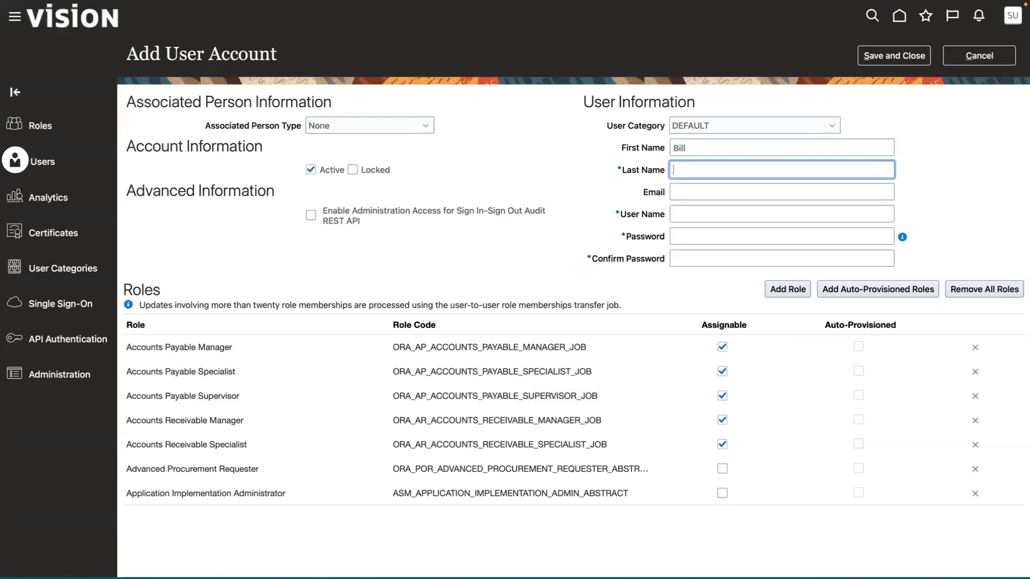
type("Payer")
Fill in the new user's e-mail address.
left_click(687, 191)
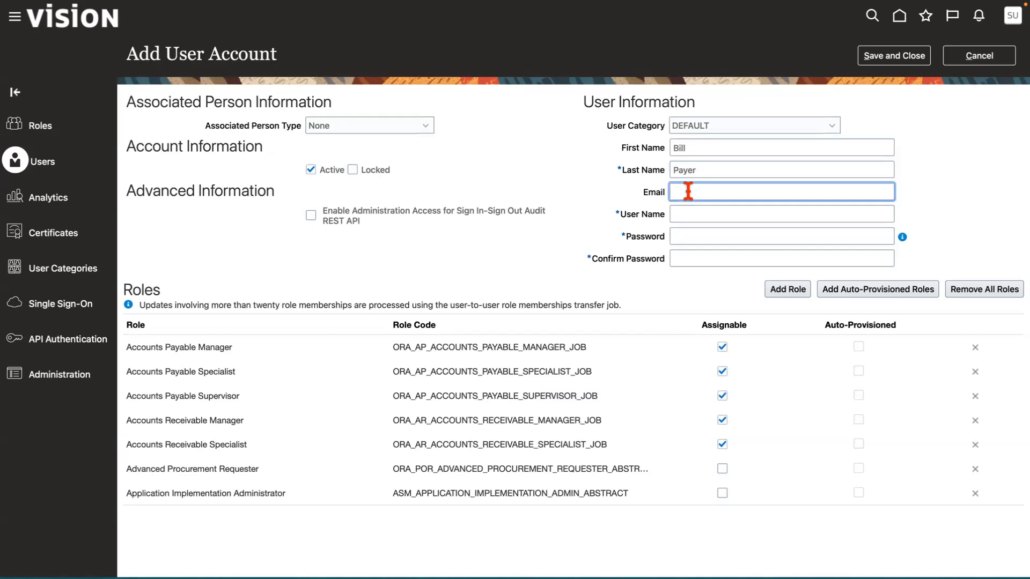
Choose an own password instead of the suggested one, enter it in Password and Confirm Password, and save the new user account.
left_click(713, 237)
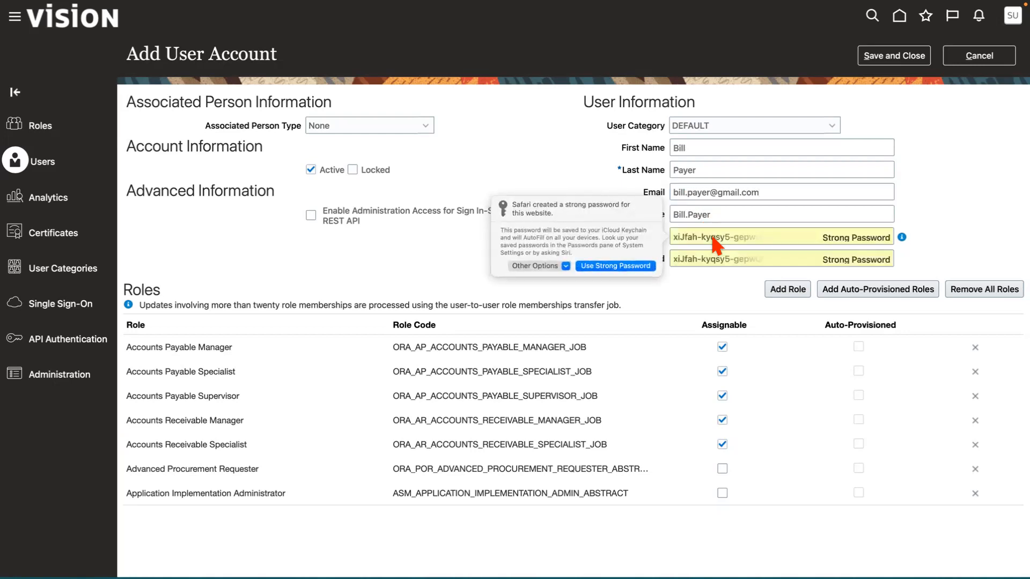
left_click(560, 266)
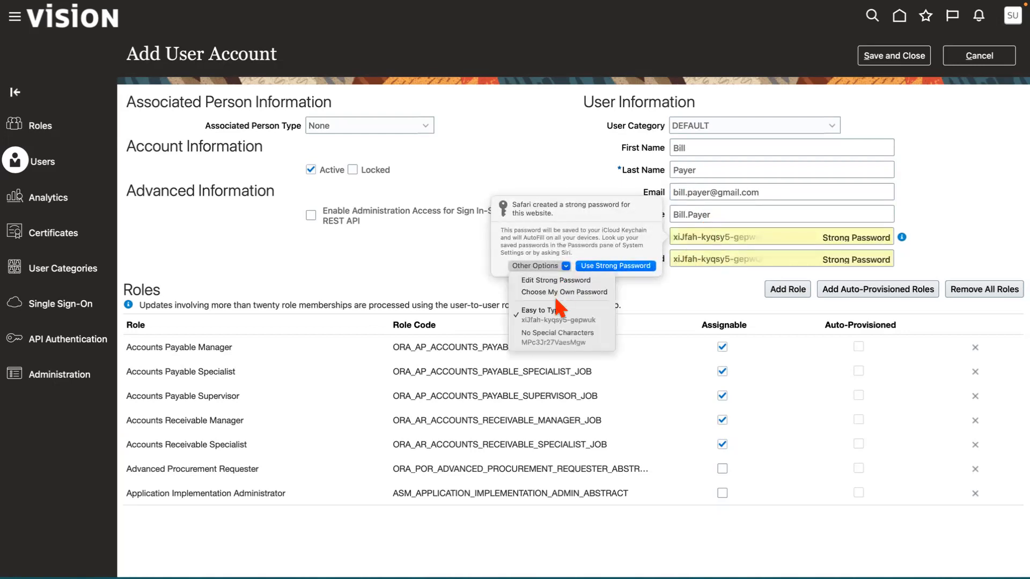
left_click(523, 293)
type("••••••••")
key("Tab")
type("••••••••")
left_click(984, 210)
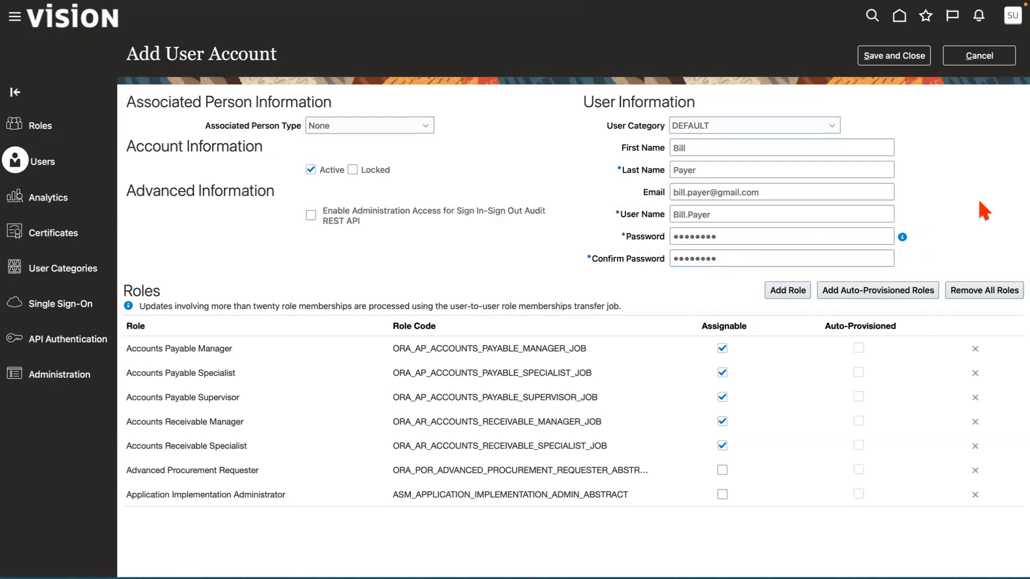
left_click(895, 56)
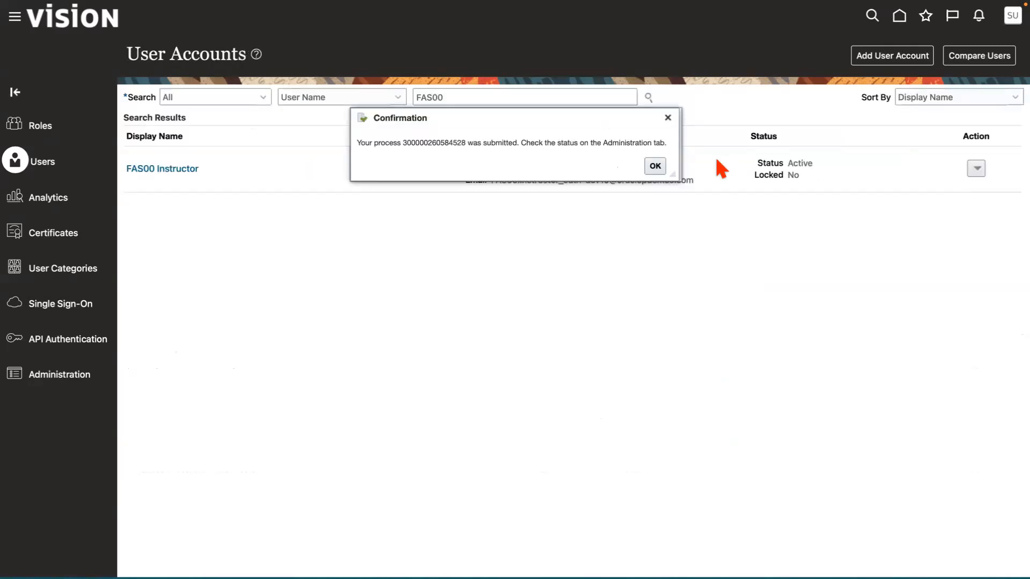
left_click(656, 166)
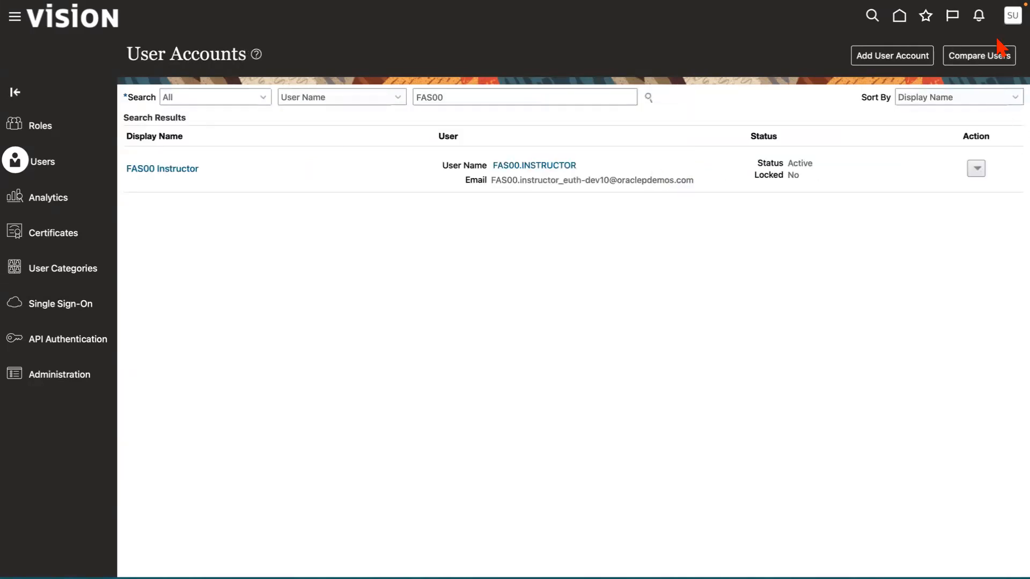
Sign out of the current session and confirm the single sign-off.
left_click(1012, 16)
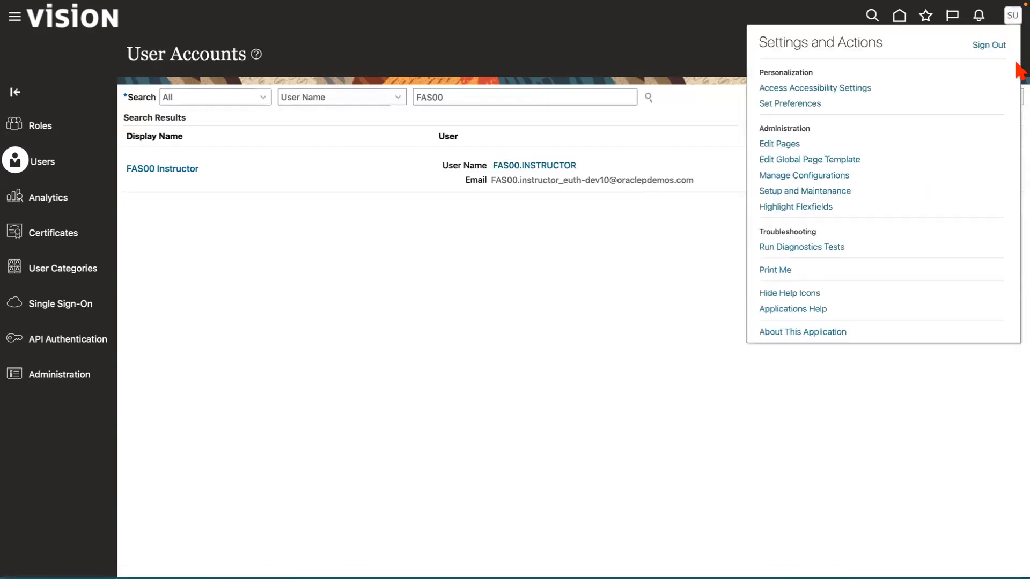
left_click(989, 45)
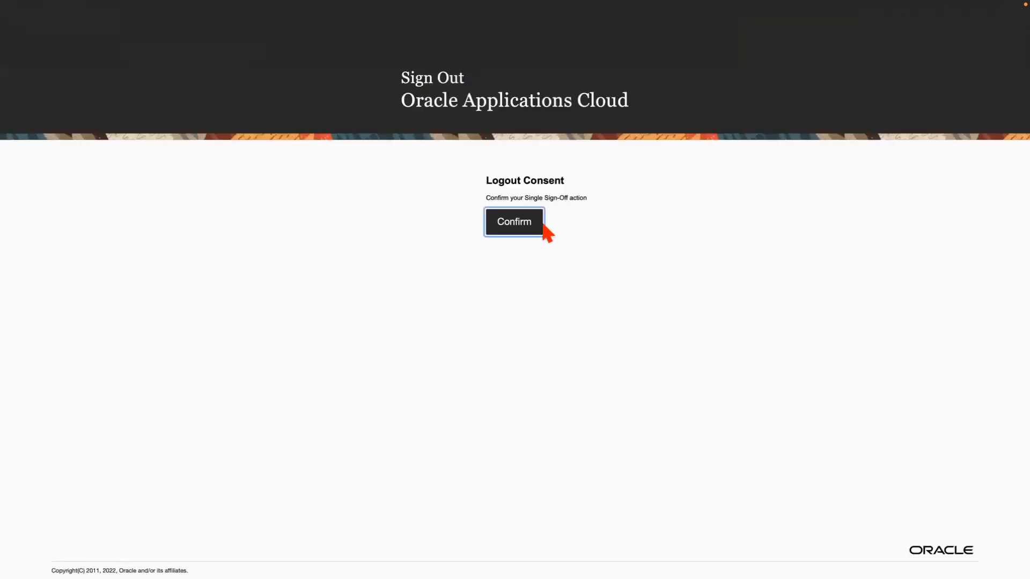
left_click(536, 226)
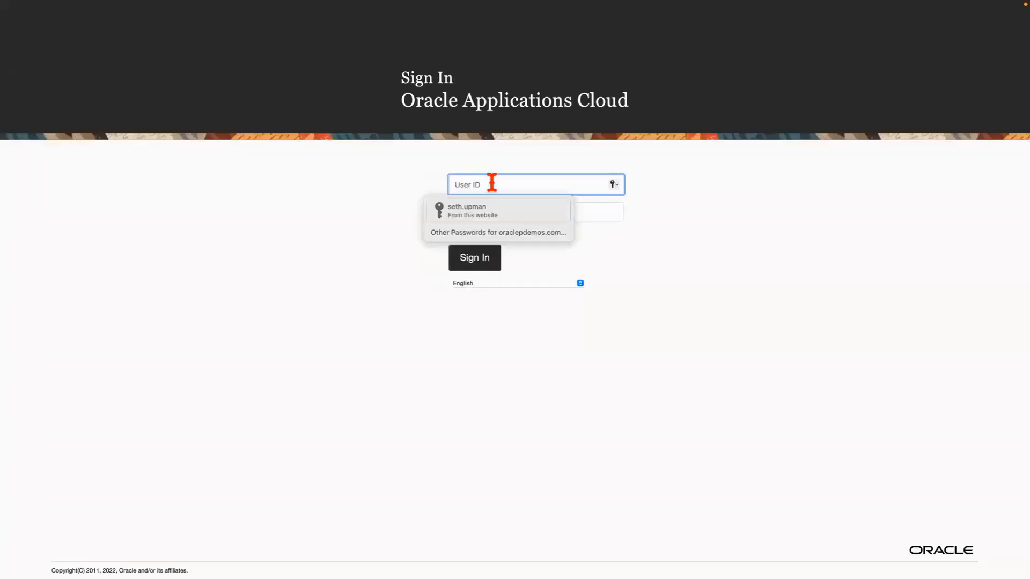
Fill the User ID and password fields of the sign-in form with the saved fin_impl credentials.
type("F")
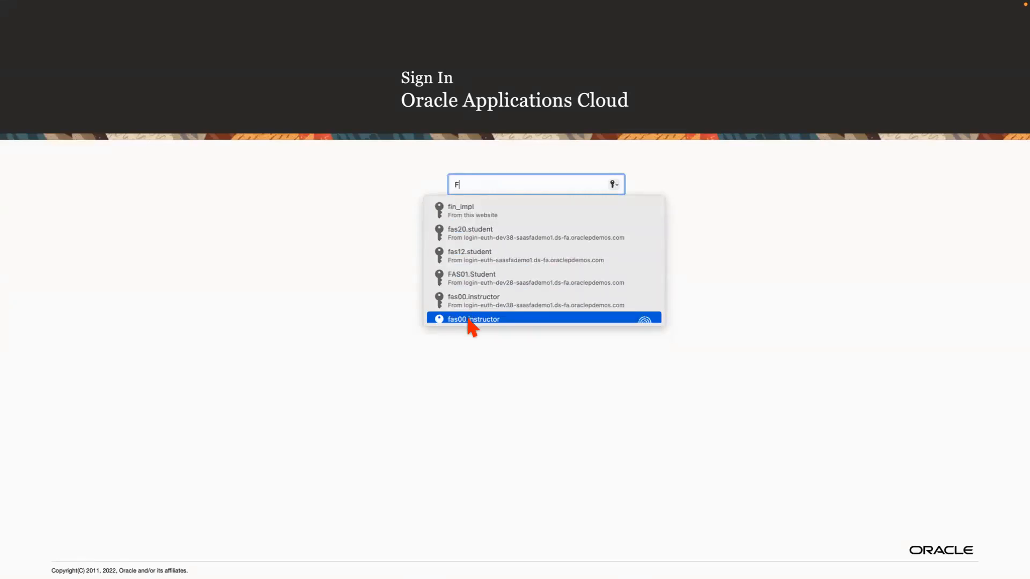
scroll(471, 326, "down", 2)
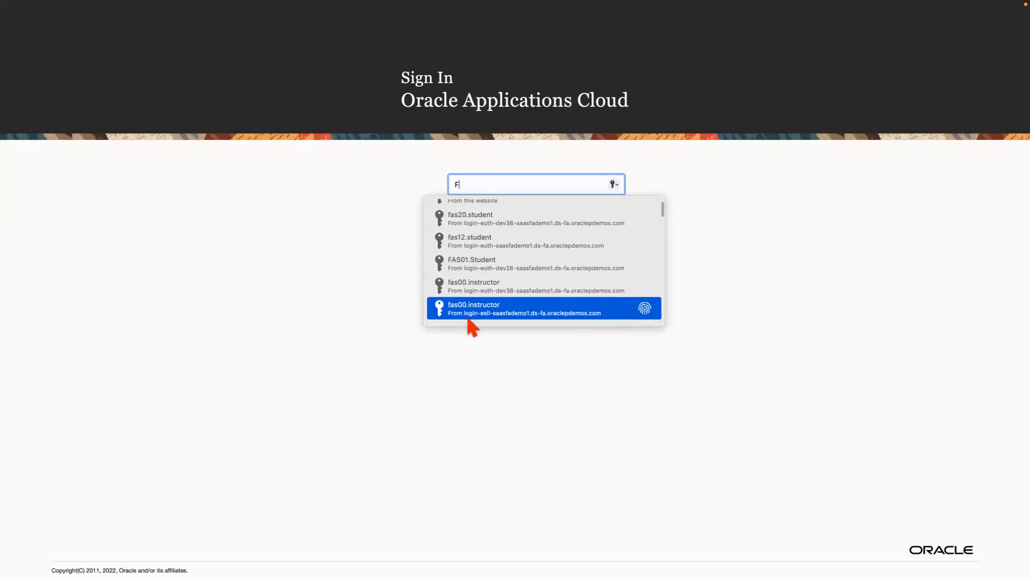
scroll(469, 322, "up", 2)
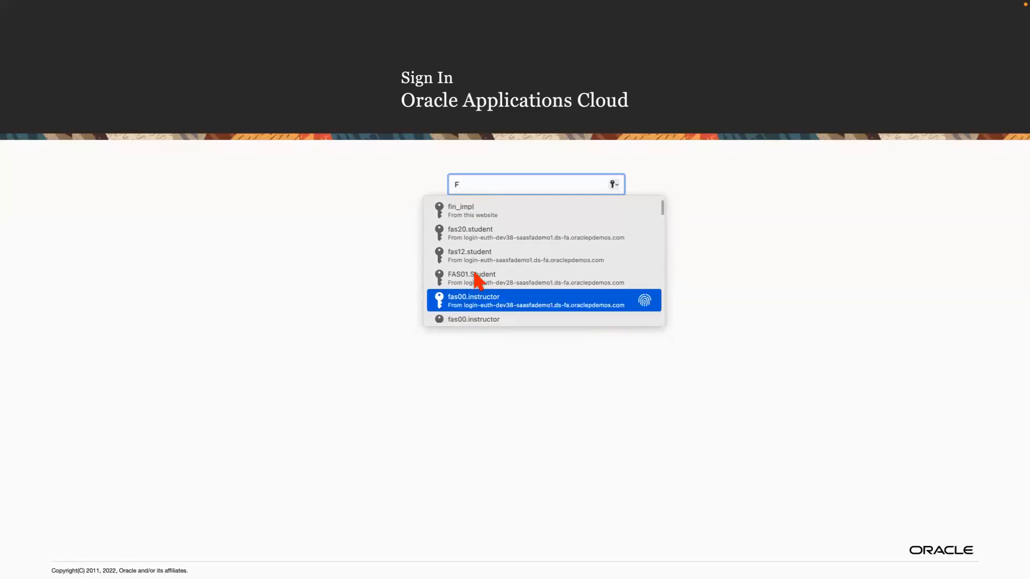
left_click(493, 219)
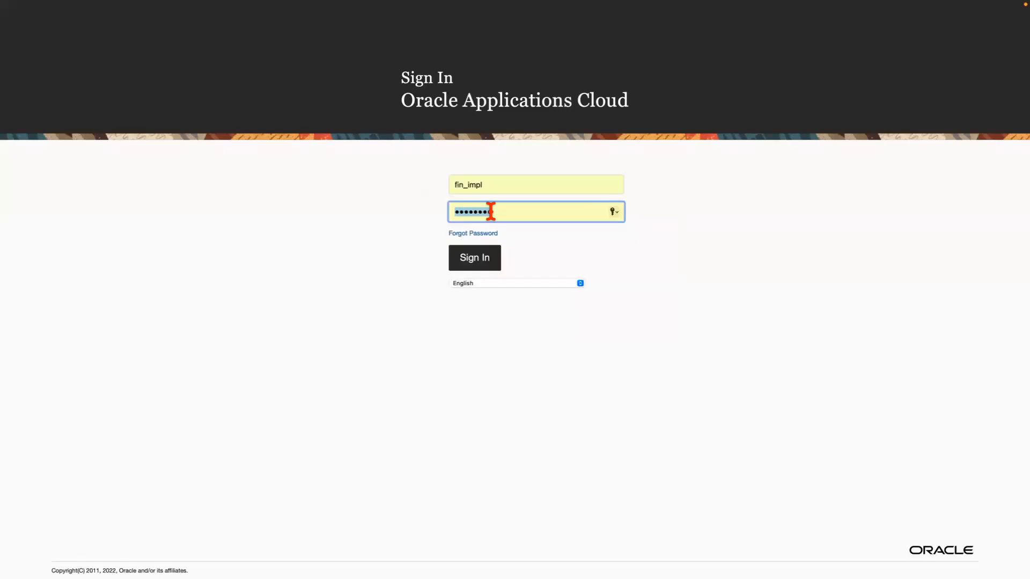
Replace the user ID with FAS00.INstructor and sign in with the filled-in password.
left_click_drag(497, 186, 436, 179)
type("FAS00")
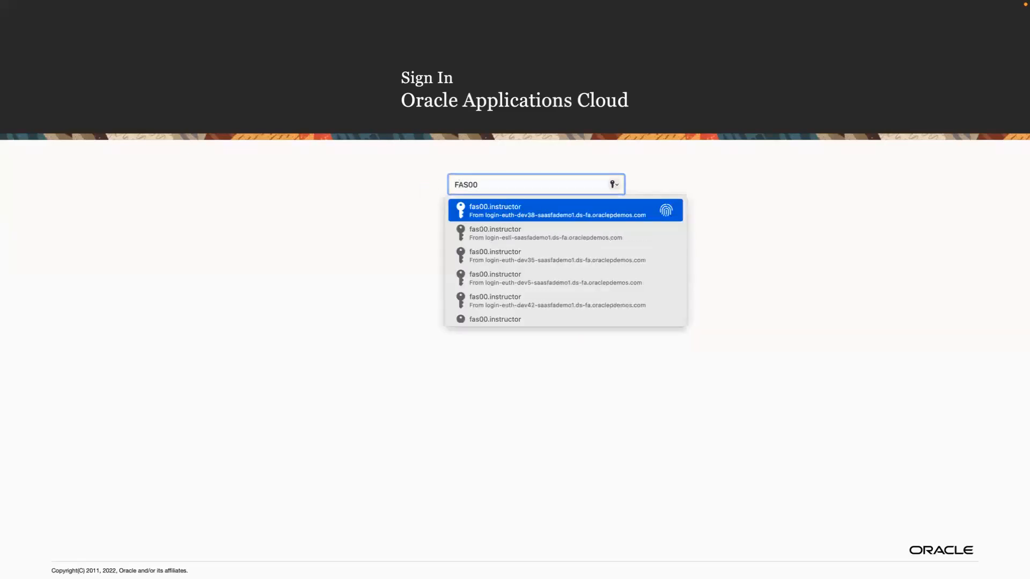
type(".INstructor")
left_click(381, 239)
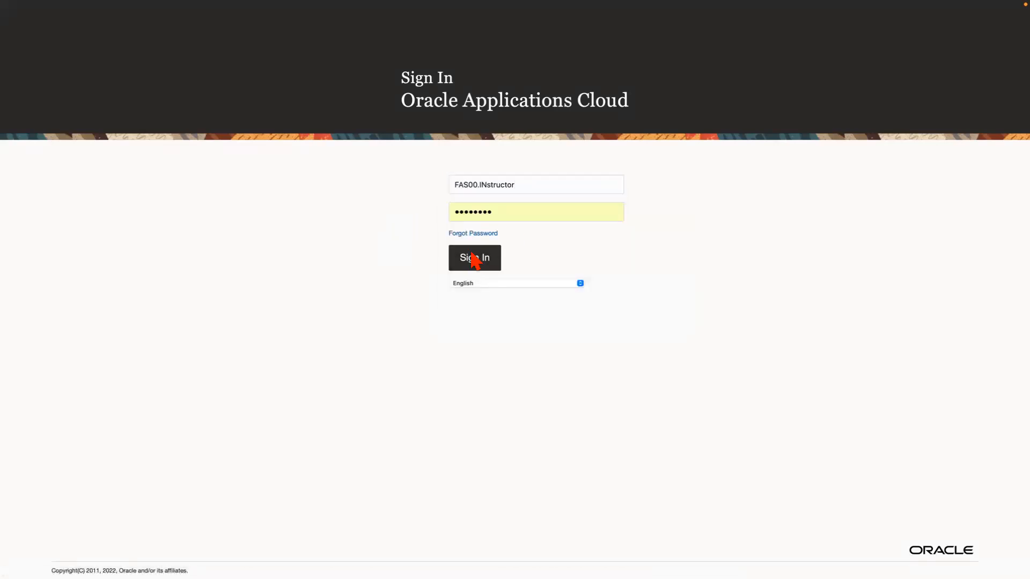
left_click(473, 260)
left_click(501, 341)
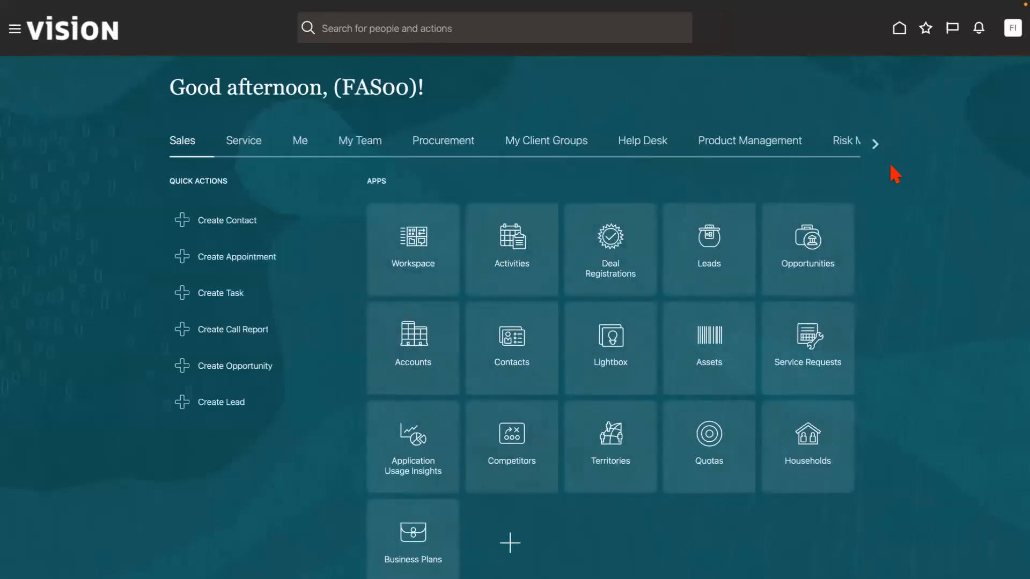
Open Setup and Maintenance from the account's settings and actions.
left_click(1004, 33)
left_click(804, 205)
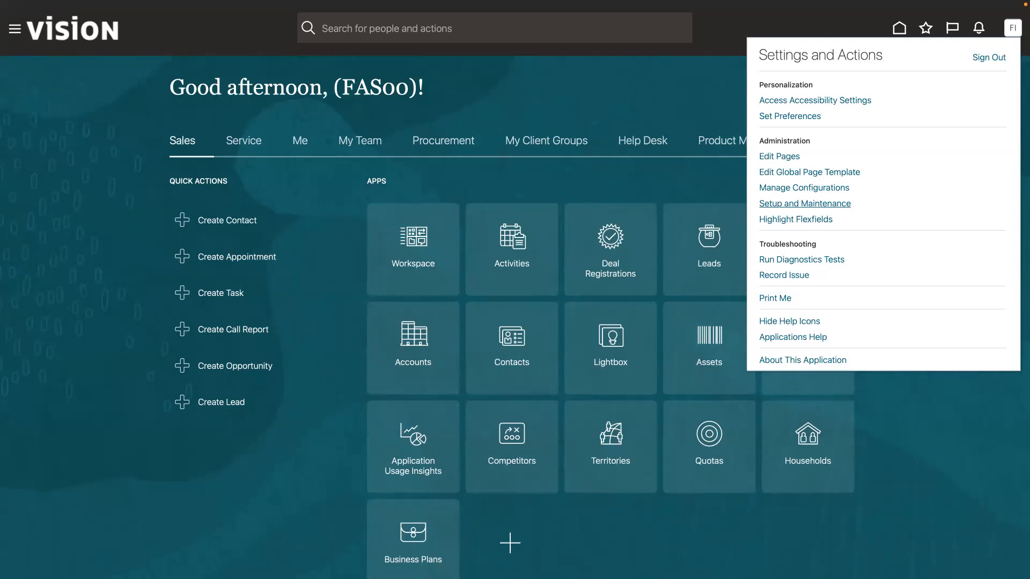
left_click(804, 203)
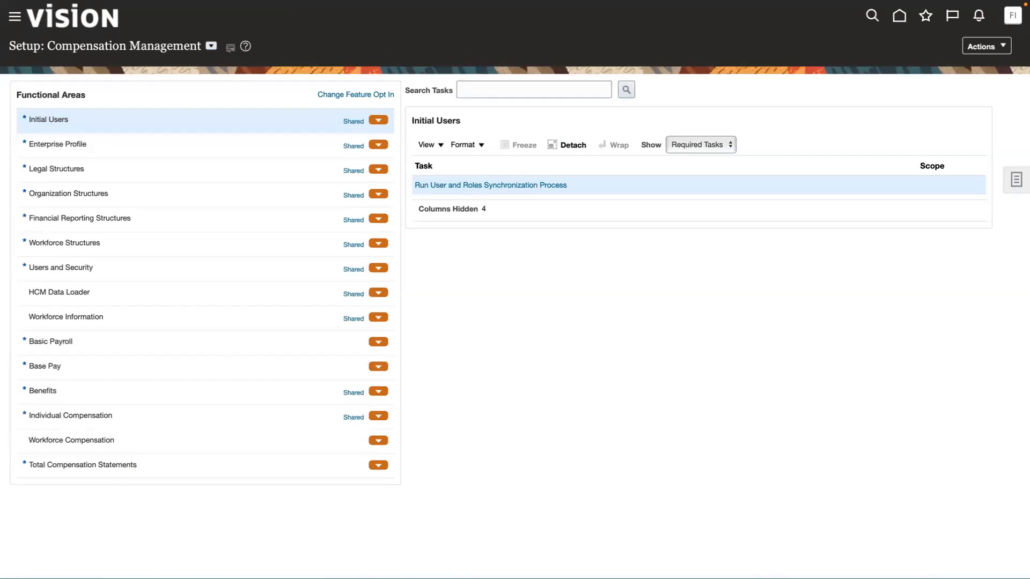
Switch to PowerPoint to view the Payments Setup slide, and return to the setup page in Safari.
key("ctrl+Up")
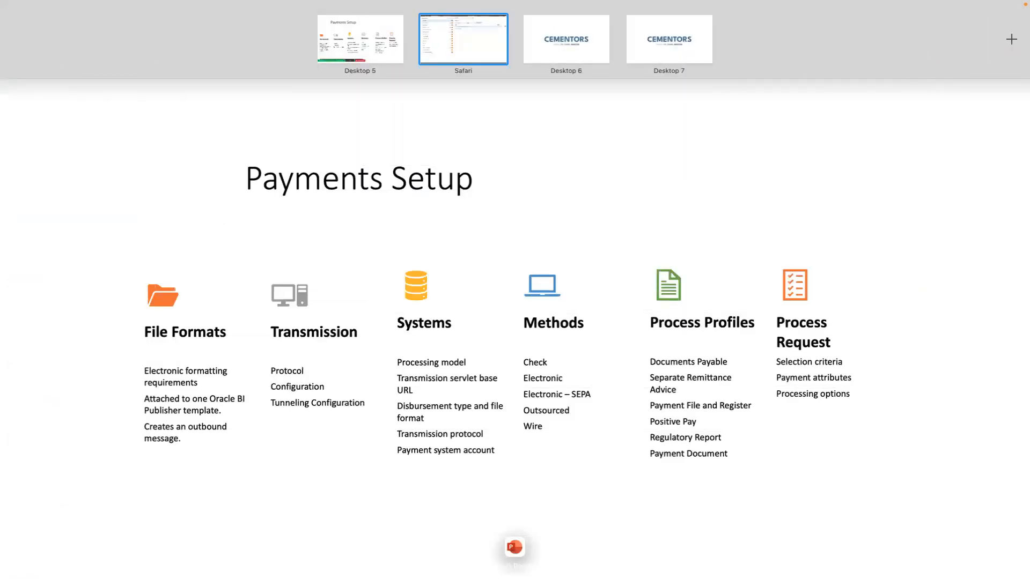
key("ctrl+Up")
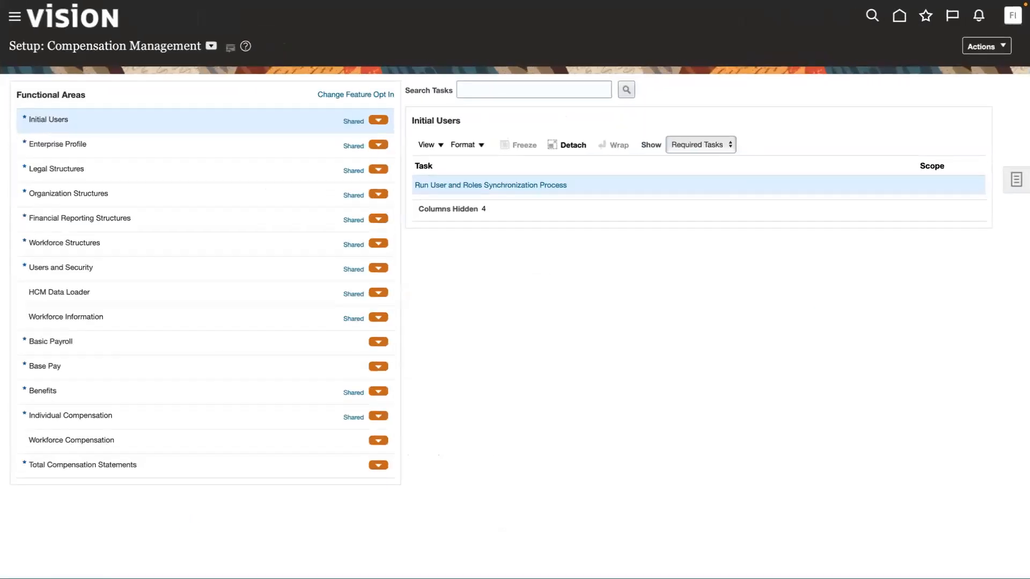
key("ctrl+Up")
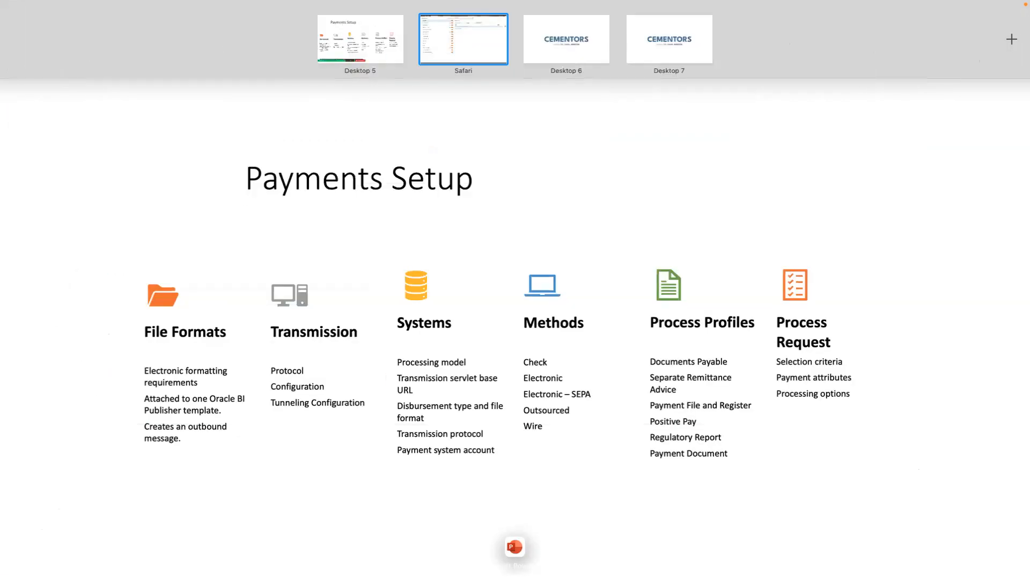
left_click(368, 39)
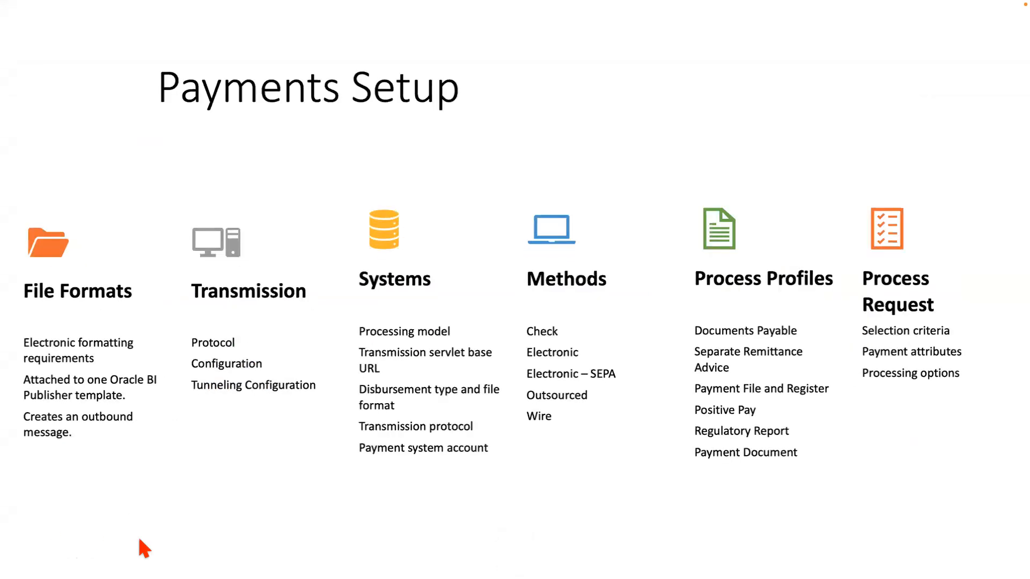
key("ctrl+Up")
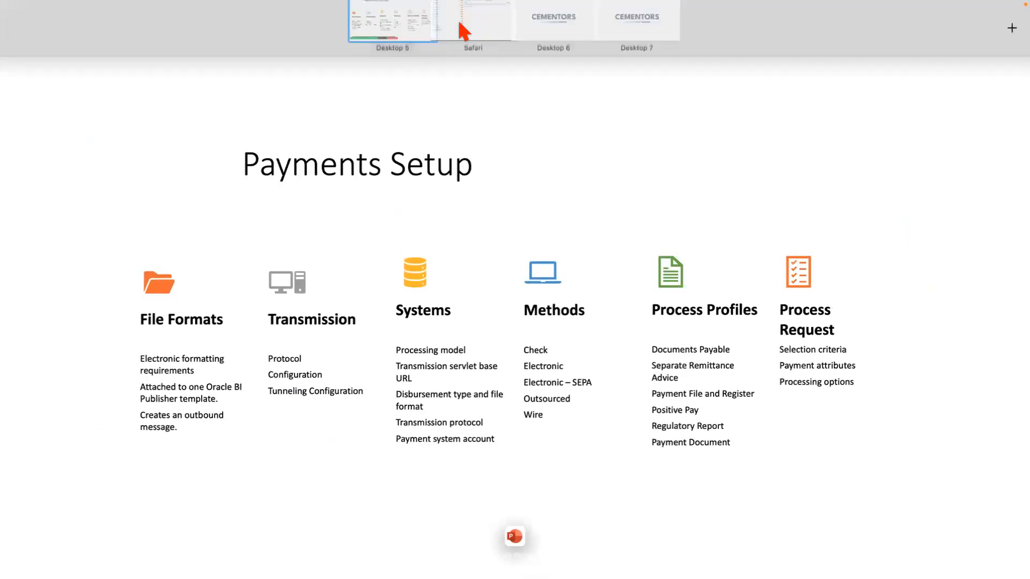
left_click(462, 33)
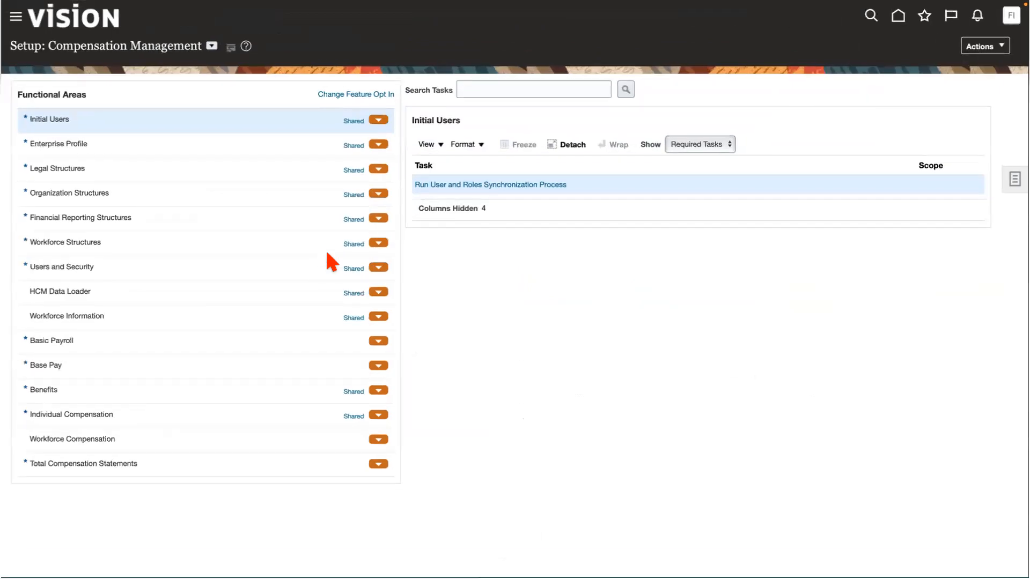
Switch the setup offering to Financials and open the Manage Bank Accounts task in the Cash Management functional area.
left_click(212, 47)
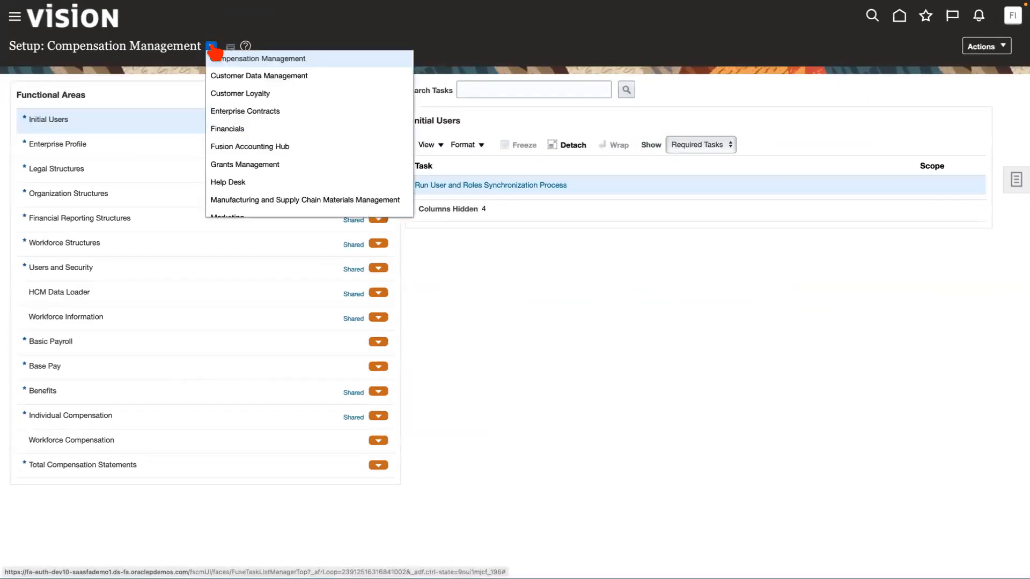
left_click(221, 129)
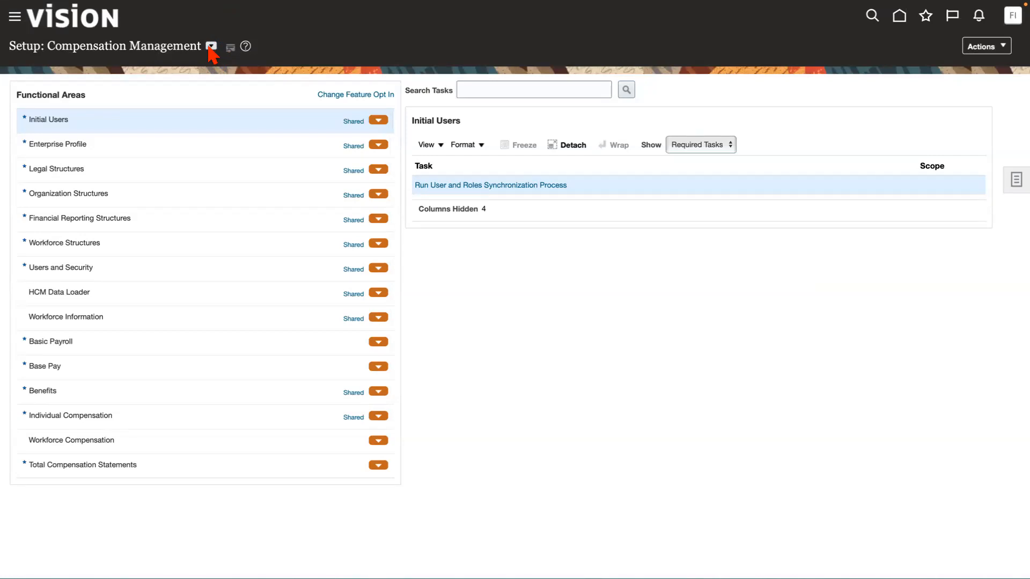
scroll(116, 369, "down", 5)
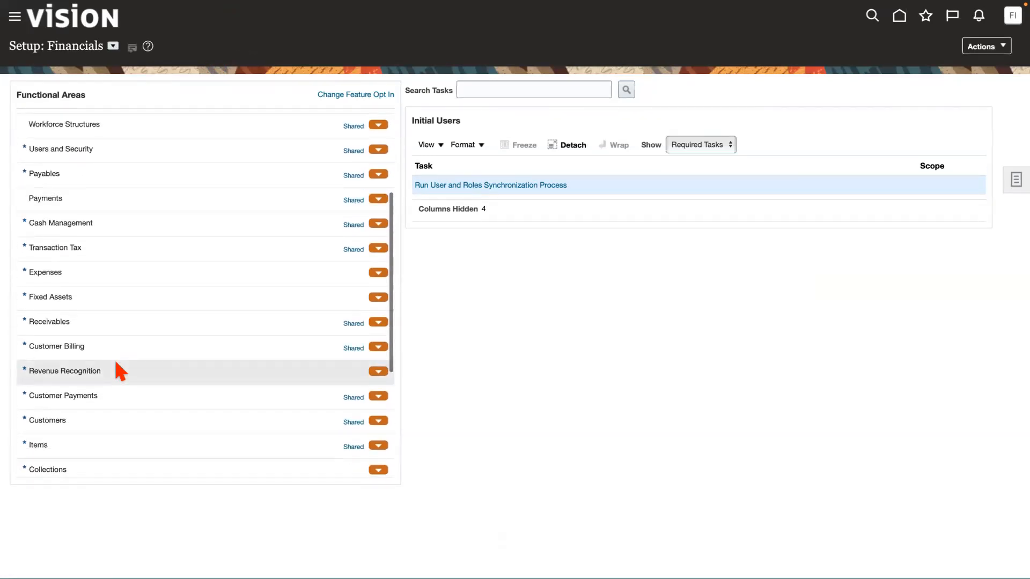
left_click(116, 236)
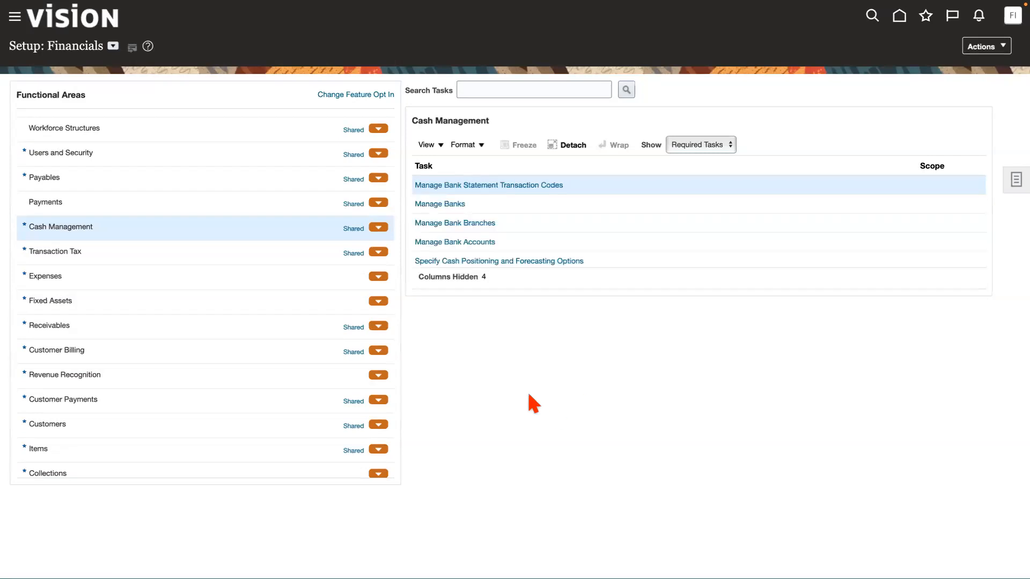
left_click(465, 242)
left_click(465, 242)
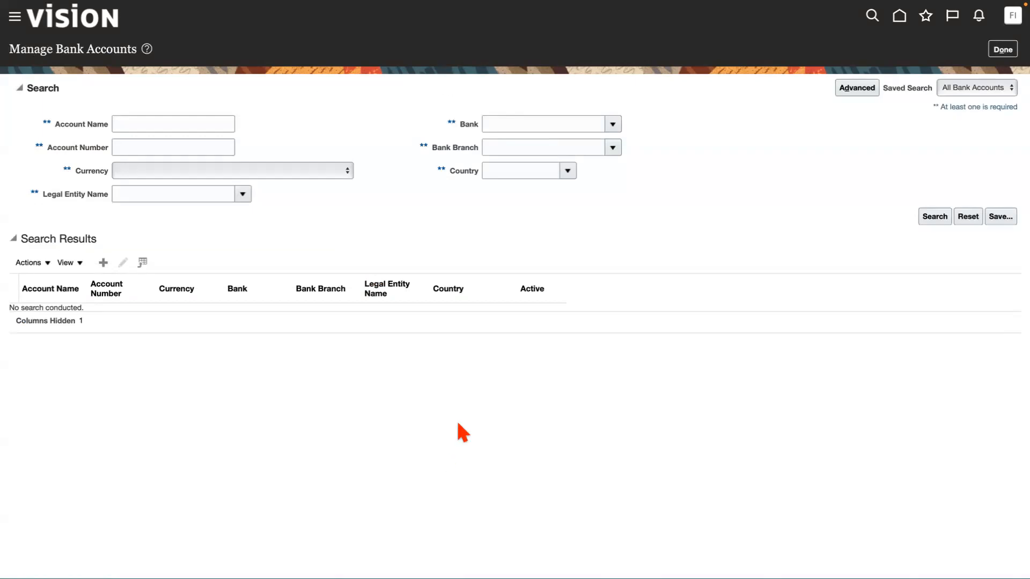
Start a new bank account and, by searching branches for New, assign the Bank of America branch New York.
left_click(103, 263)
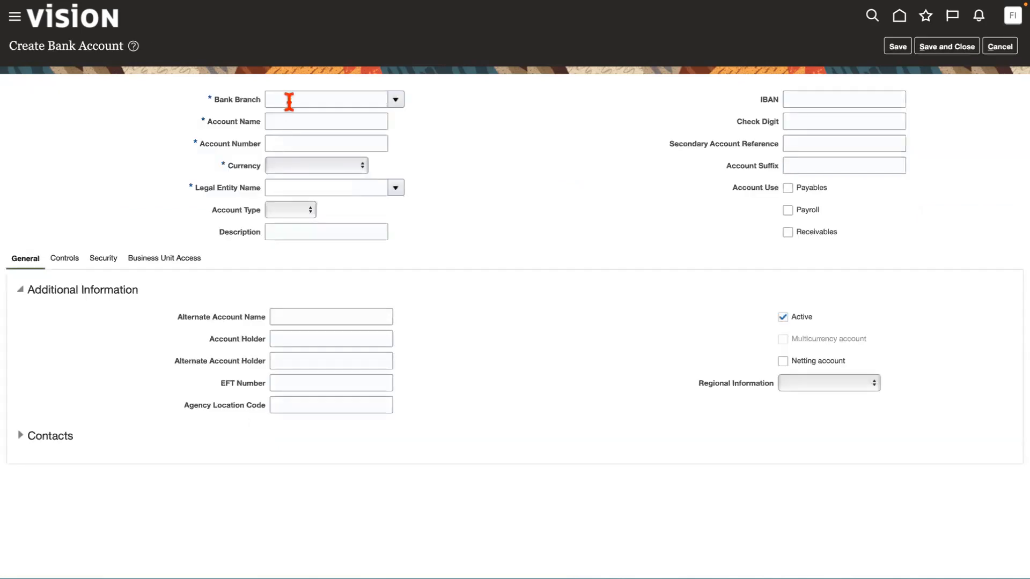
left_click(395, 100)
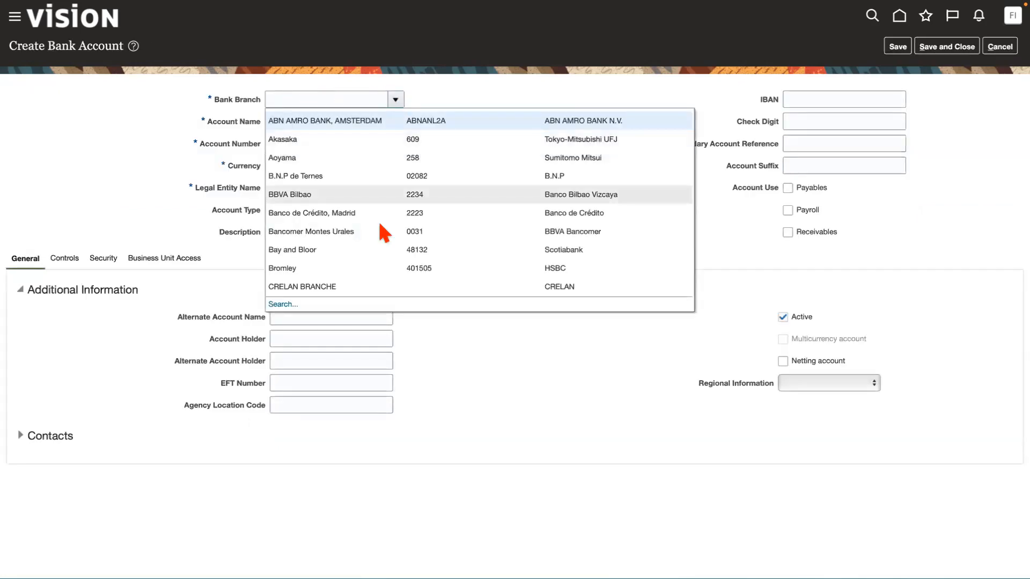
left_click(290, 304)
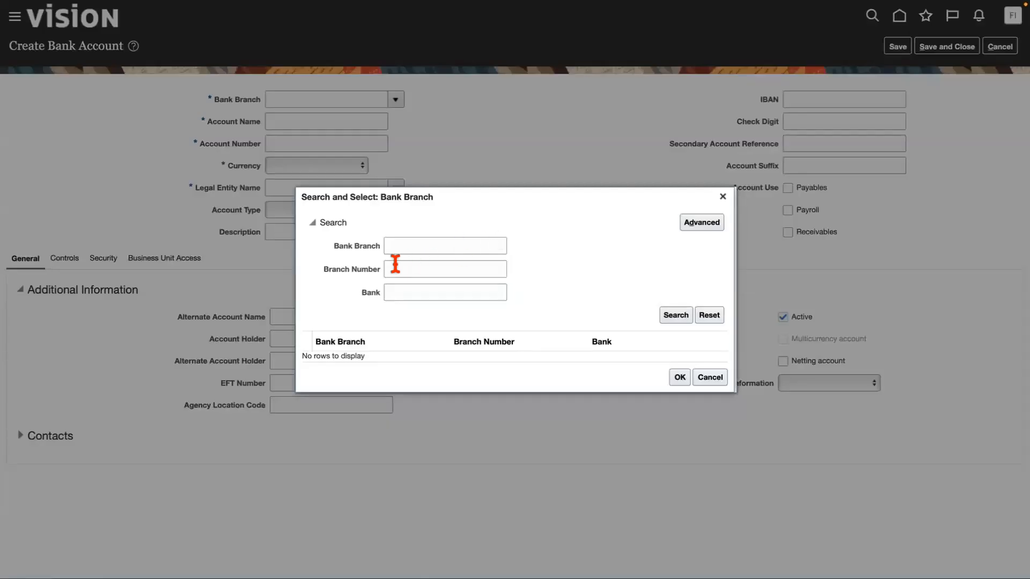
left_click(395, 246)
type("New")
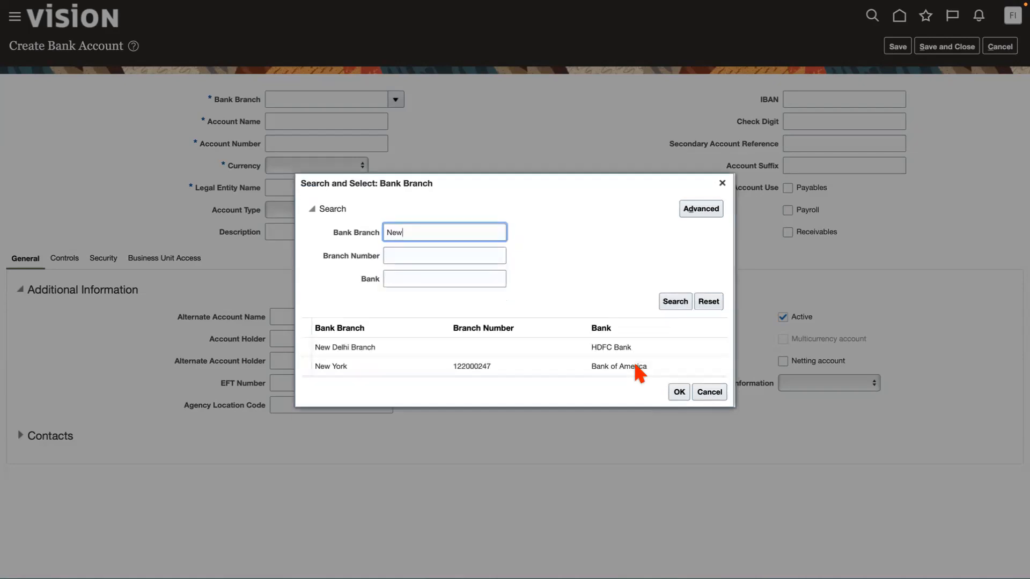
left_click(507, 368)
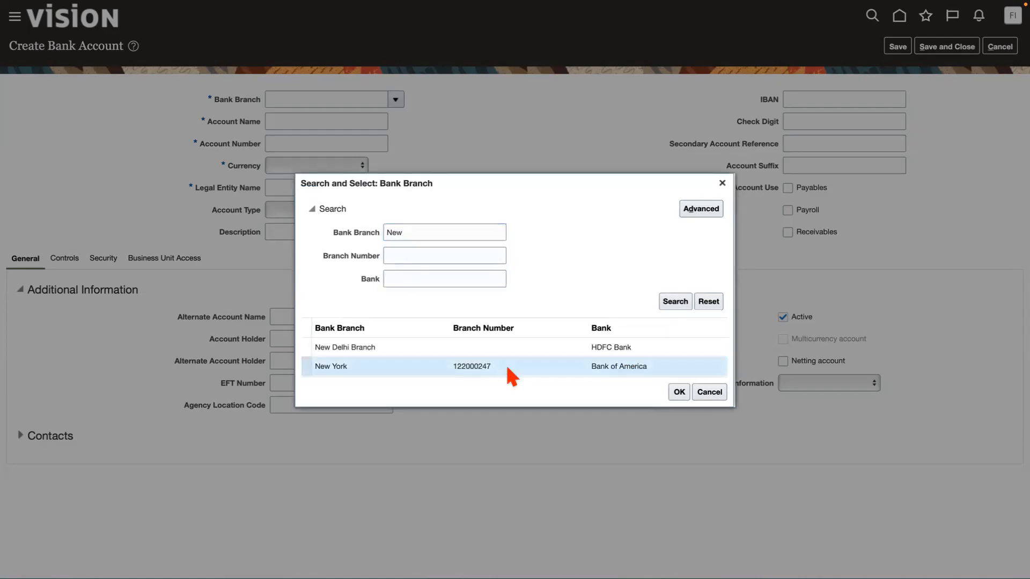
left_click(679, 392)
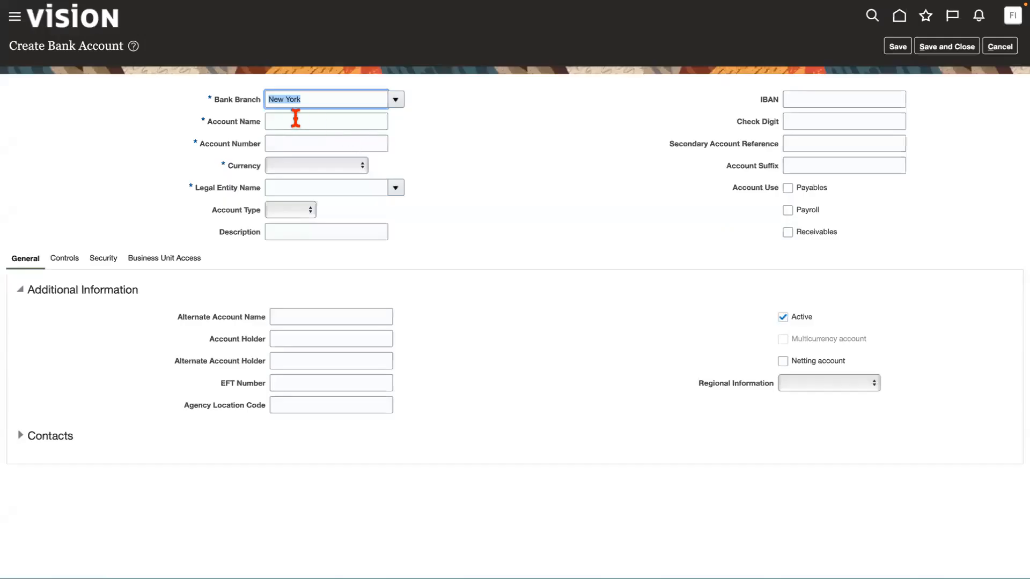
Name the bank account ACME BoA and enter its account number.
left_click(290, 119)
type("AC")
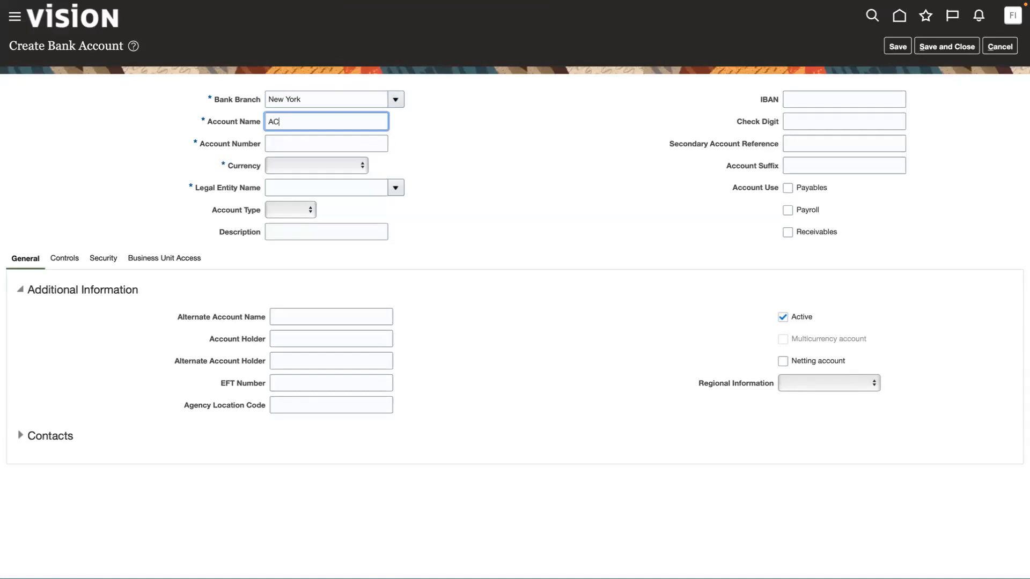
type("ME BoA")
left_click(287, 145)
type("12")
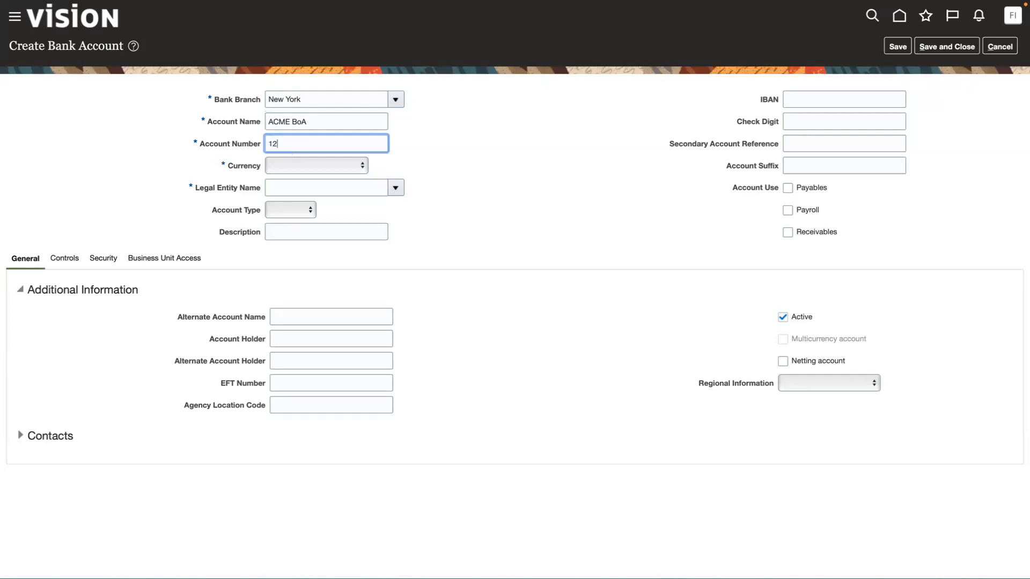
type("34567890")
Set the currency to USD - US Dollar and legal entity to US1 Legal Entity, and enable account use for Payables and Receivables.
left_click(348, 167)
left_click(342, 177)
left_click(354, 186)
type("US1")
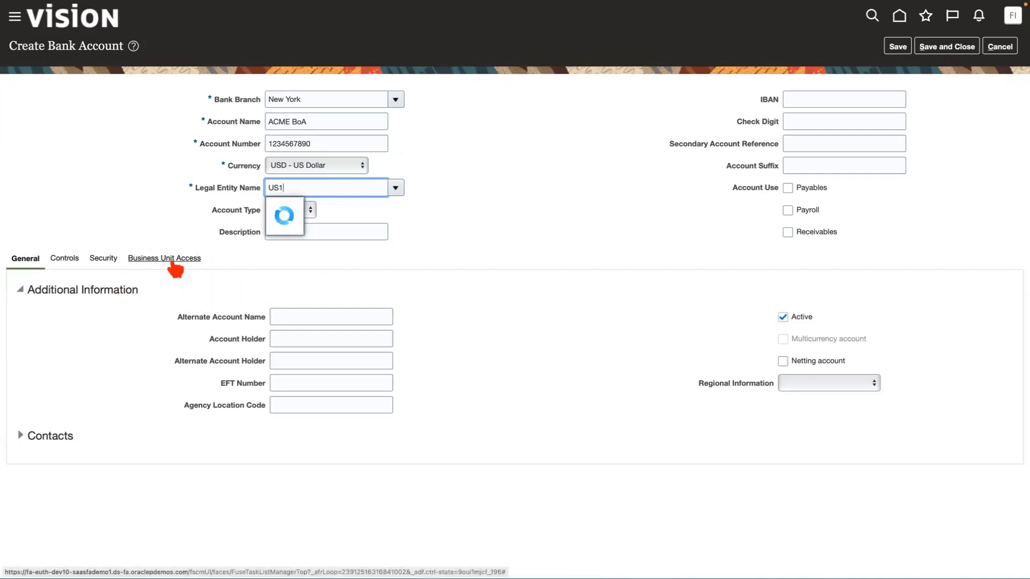
left_click(309, 212)
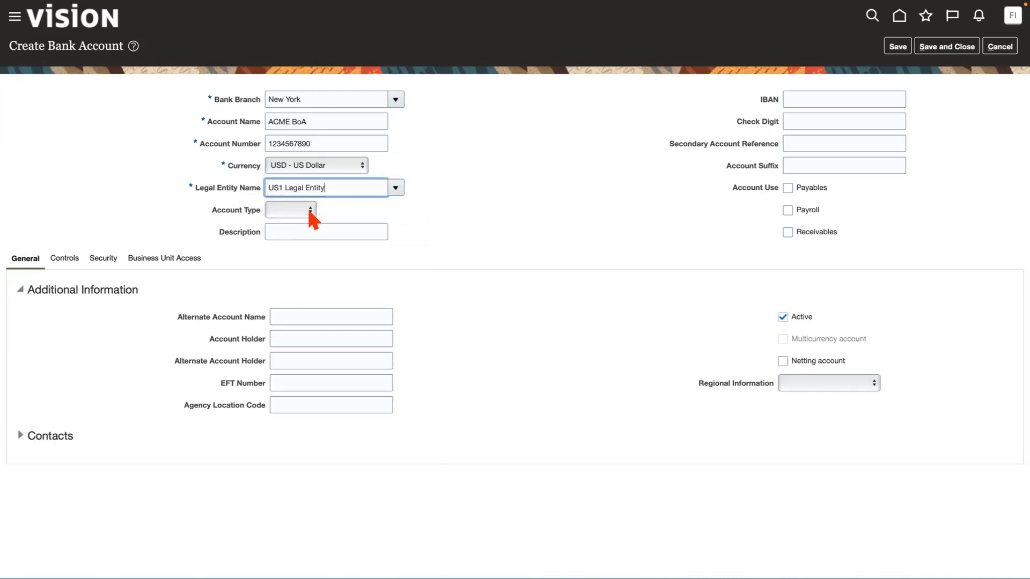
left_click(788, 189)
left_click(788, 233)
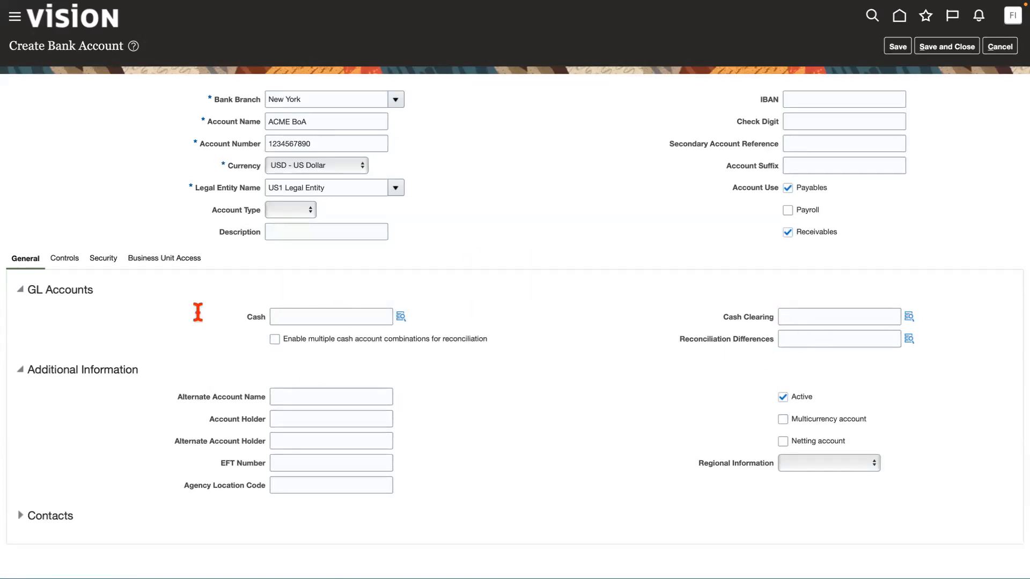
Start a new business unit access entry for the bank account and choose US1 Business Unit.
left_click(183, 260)
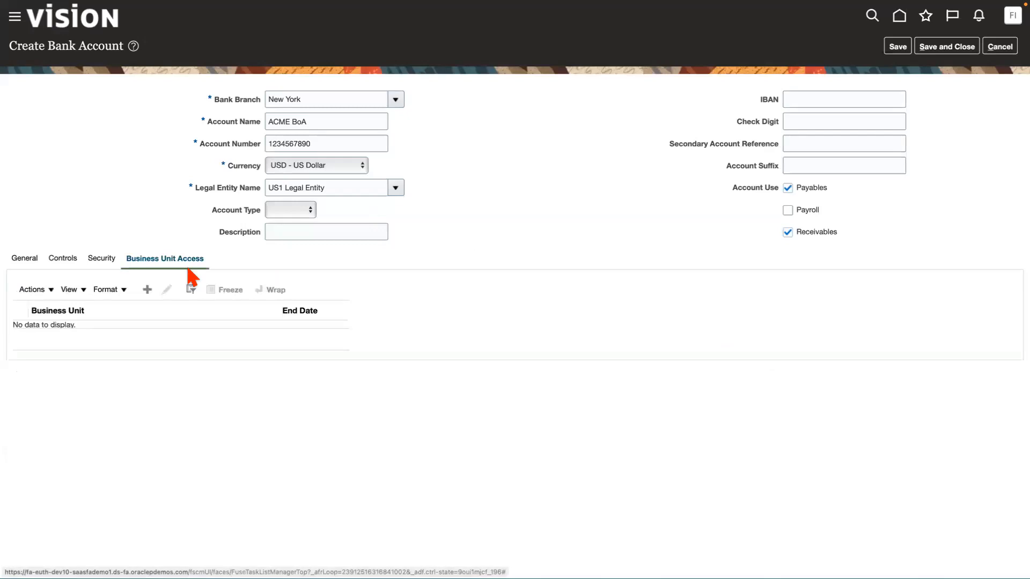
left_click(146, 289)
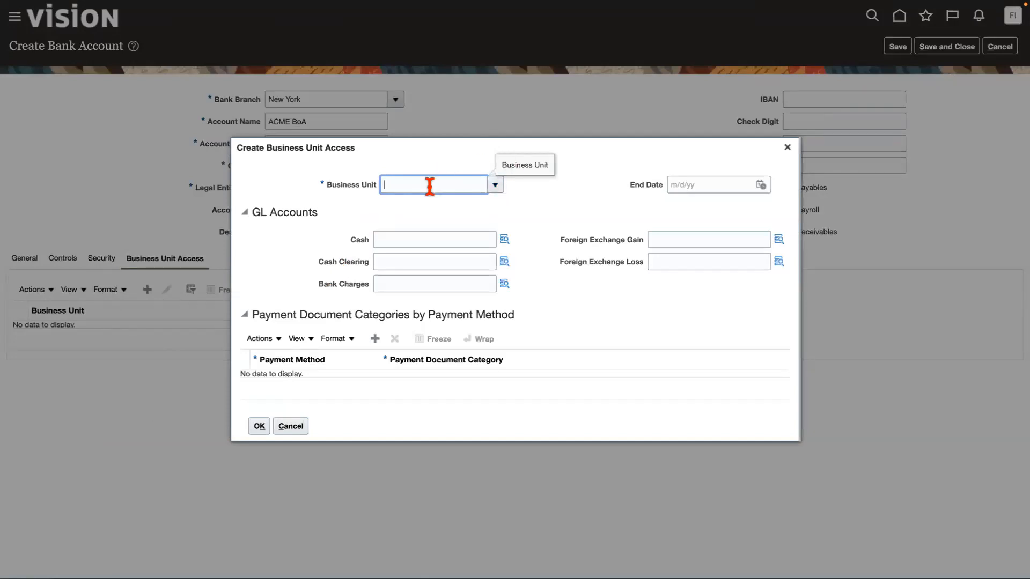
left_click(495, 181)
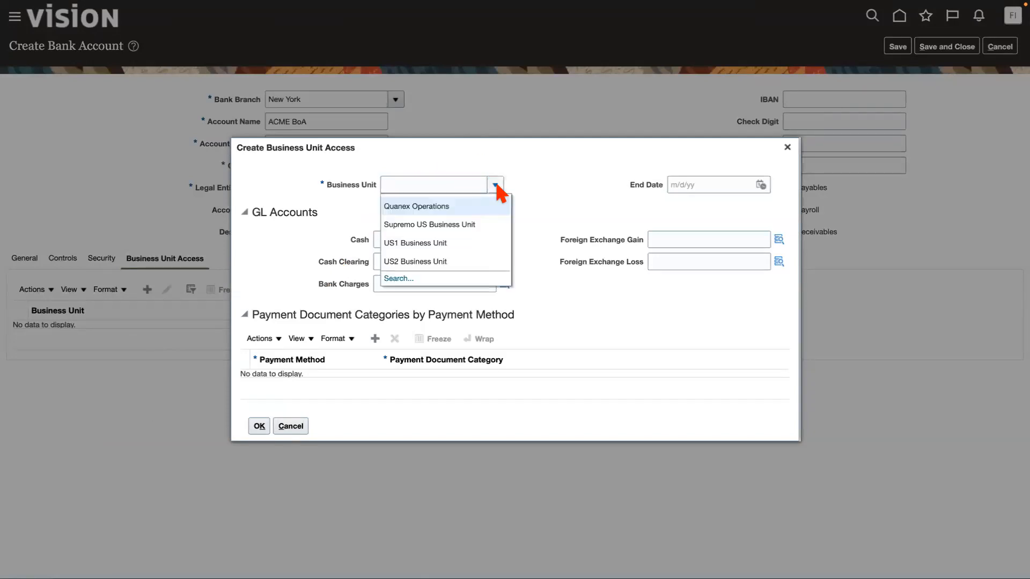
left_click(415, 244)
left_click(581, 208)
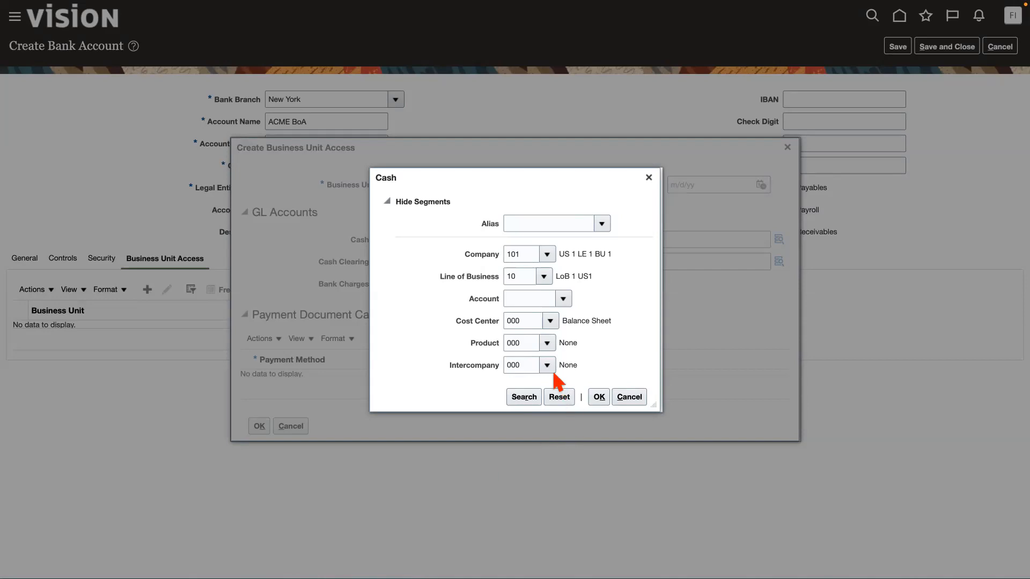
Set the Account segment of the Cash GL account to 11101 and confirm the combination.
left_click(532, 296)
left_click(536, 296)
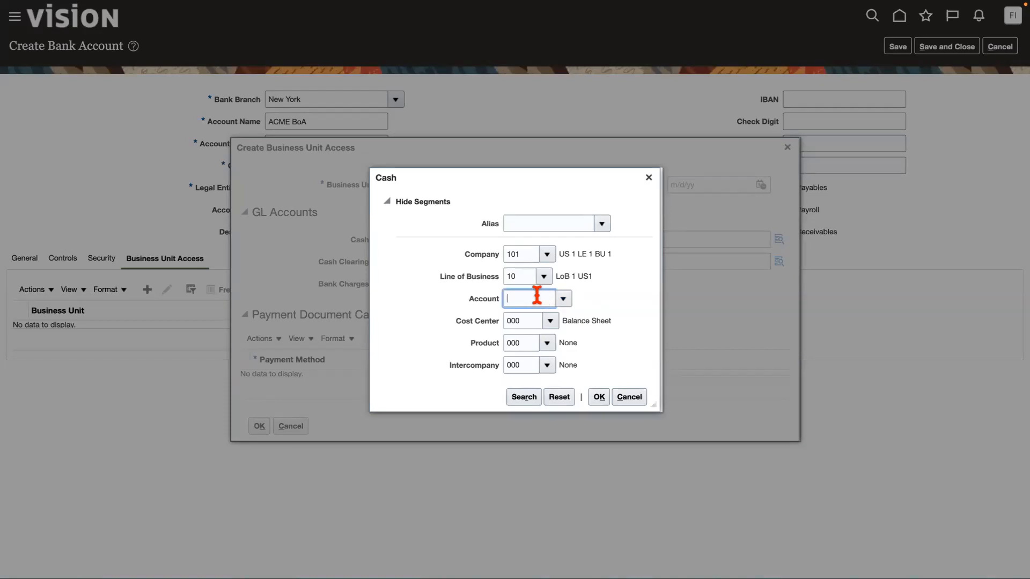
type("11")
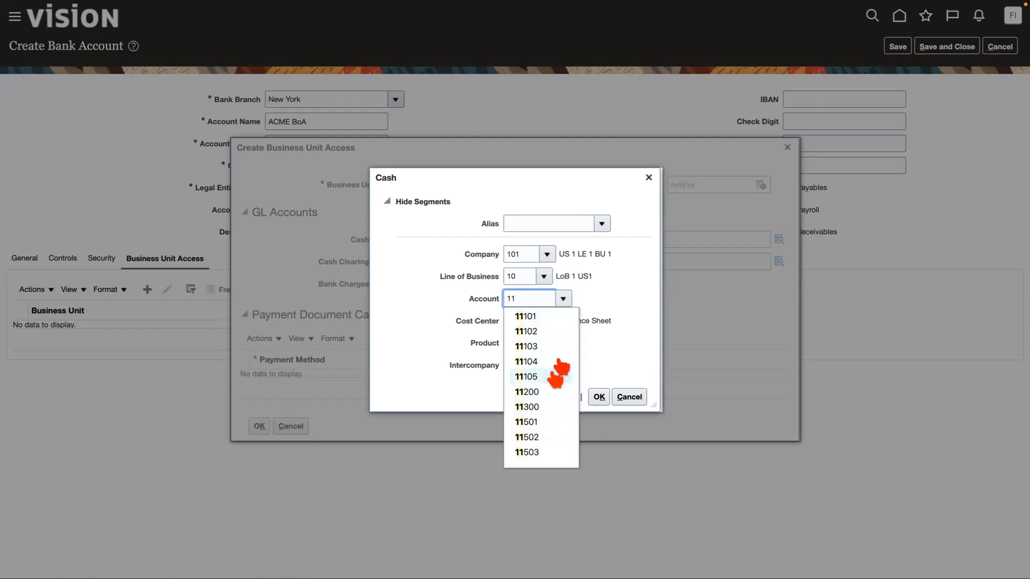
left_click(535, 315)
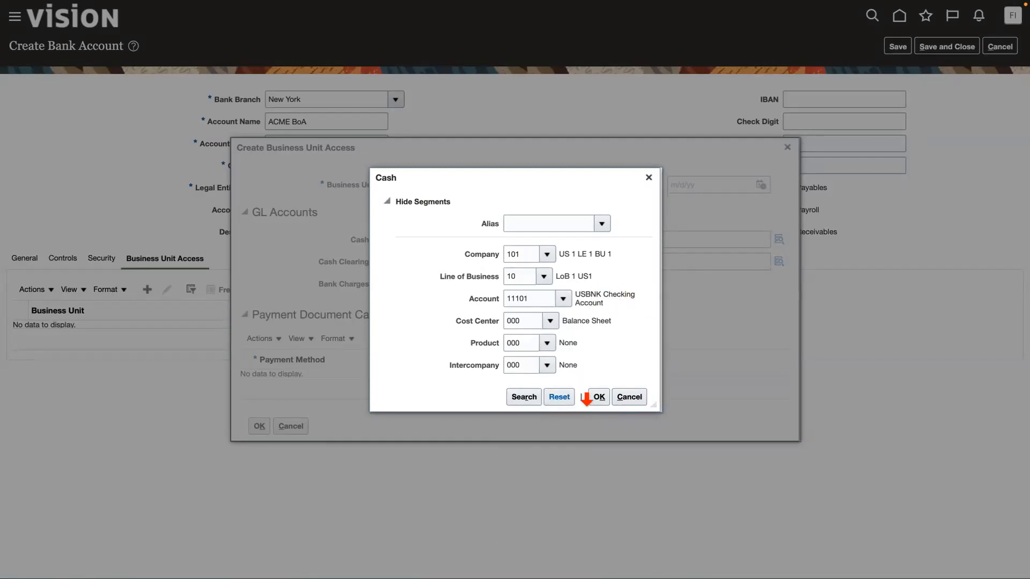
left_click(601, 400)
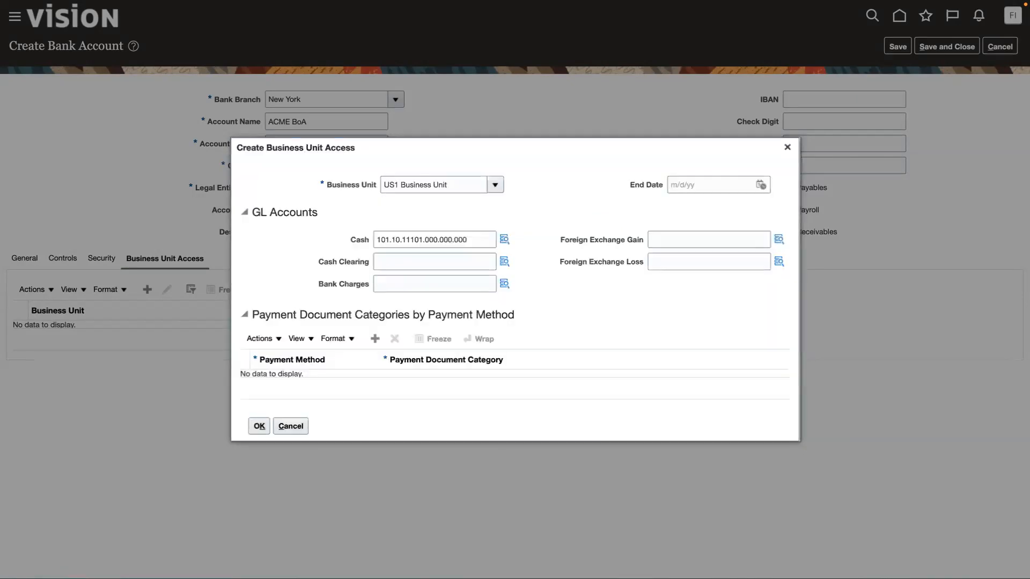
Copy the Cash GL combination into Cash Clearing and change its account segment, giving 101.10.11501.000.000.000.
left_click(477, 239)
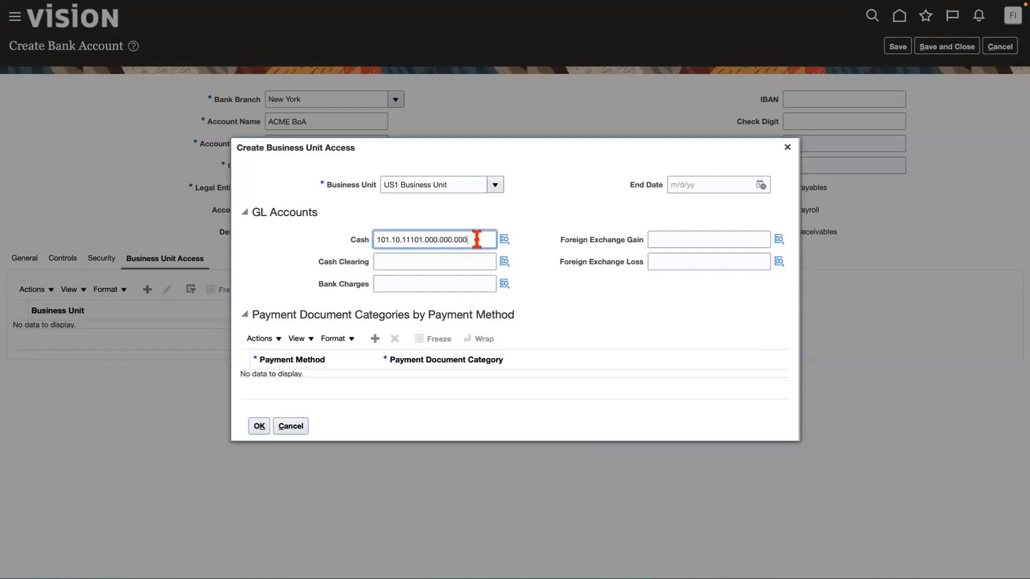
left_click_drag(476, 239, 351, 223)
key("ctrl+c")
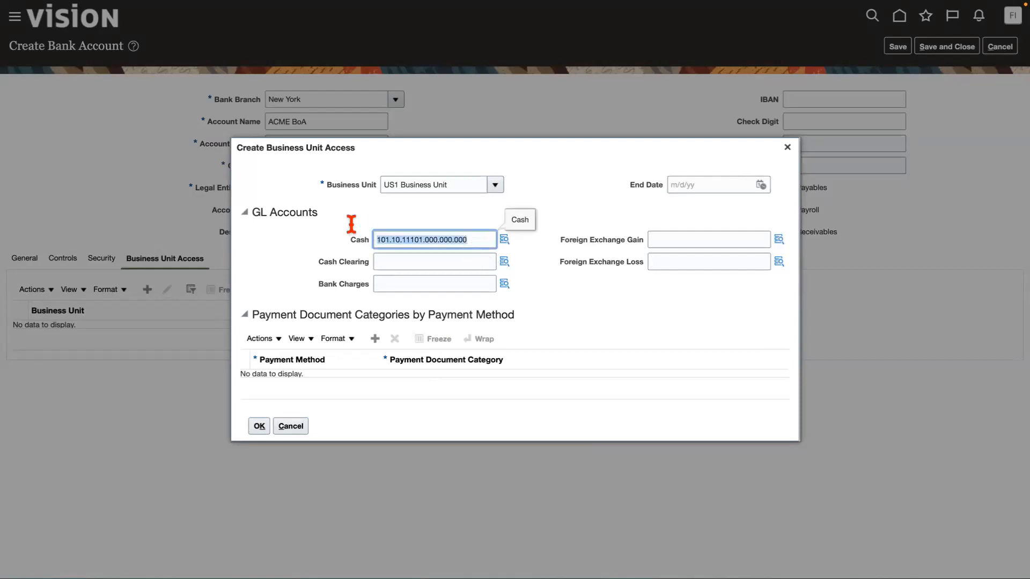
left_click(400, 260)
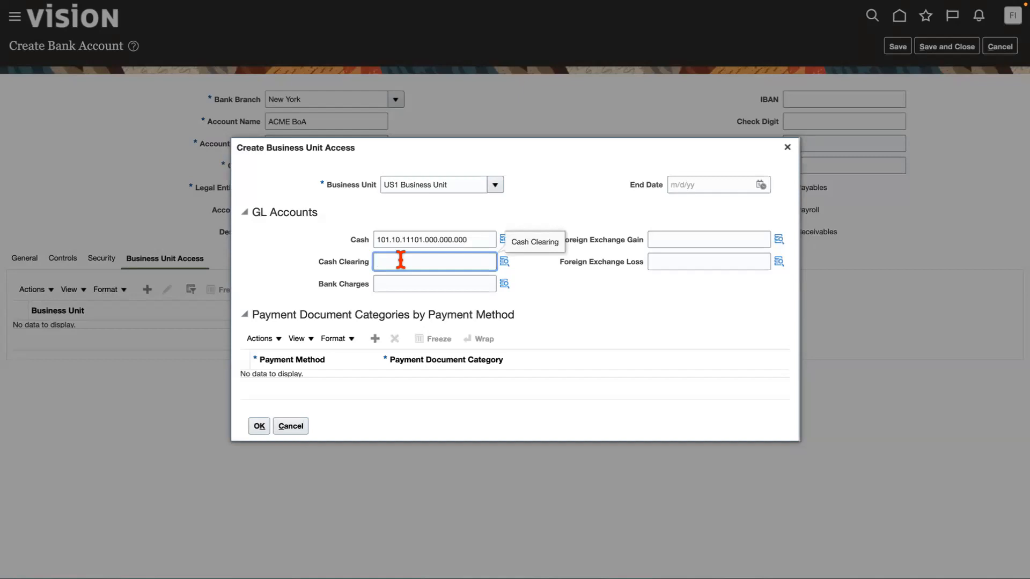
key("ctrl+v")
left_click(414, 263)
key("BackSpace")
type("5")
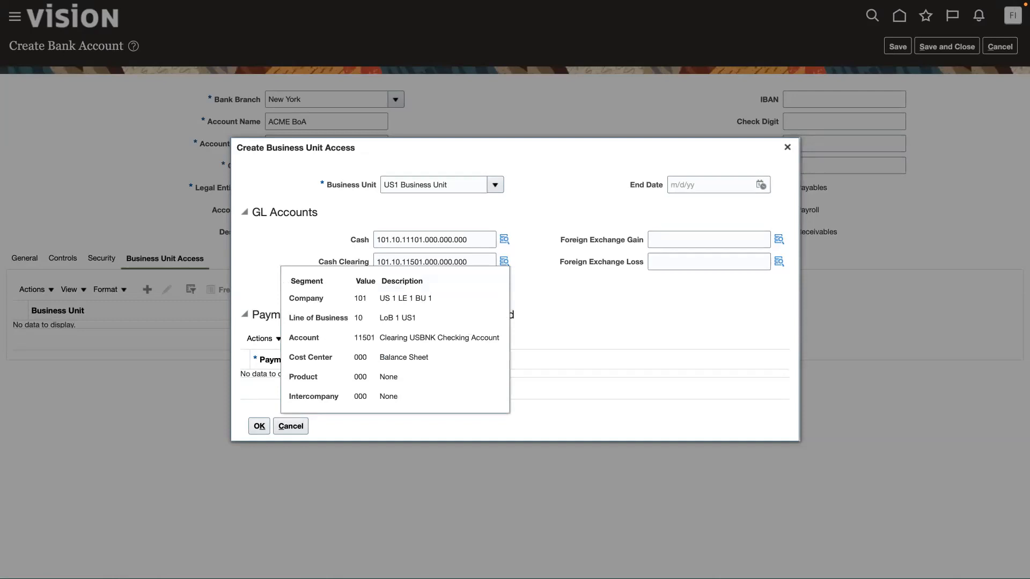
left_click(578, 322)
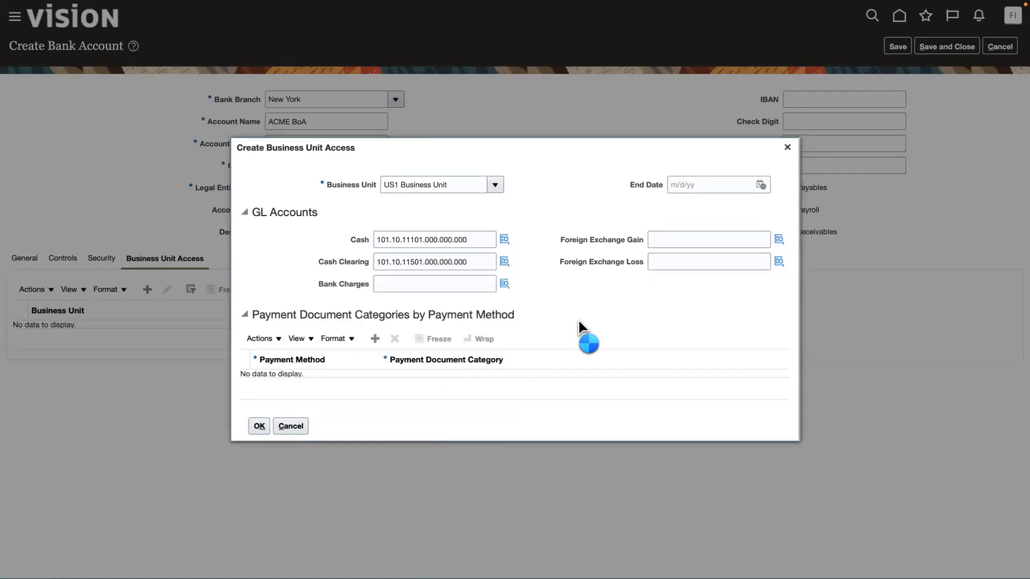
Confirm the US1 Business Unit access entry and accept its Cash Clearing segment combination.
left_click(259, 426)
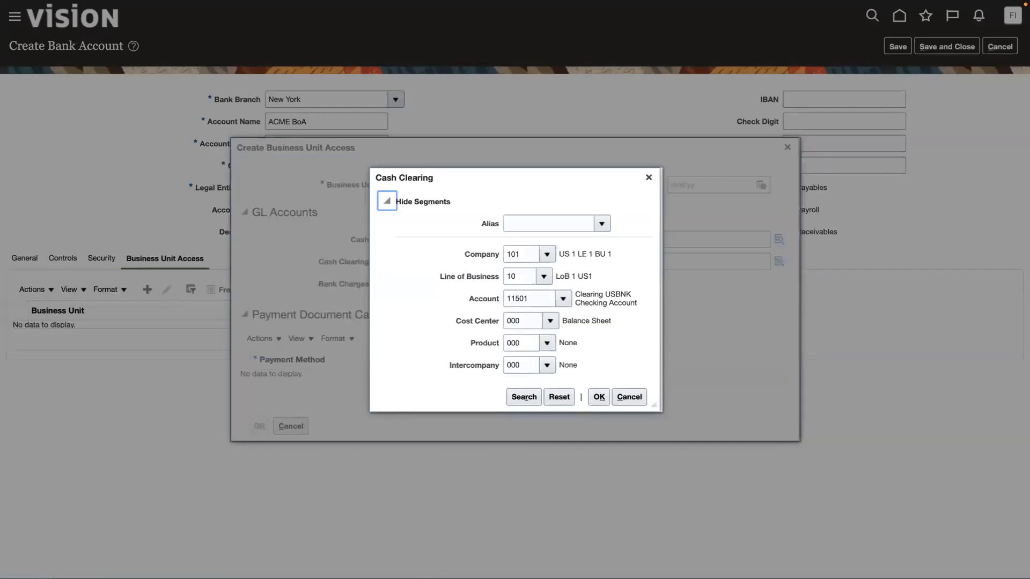
left_click(599, 399)
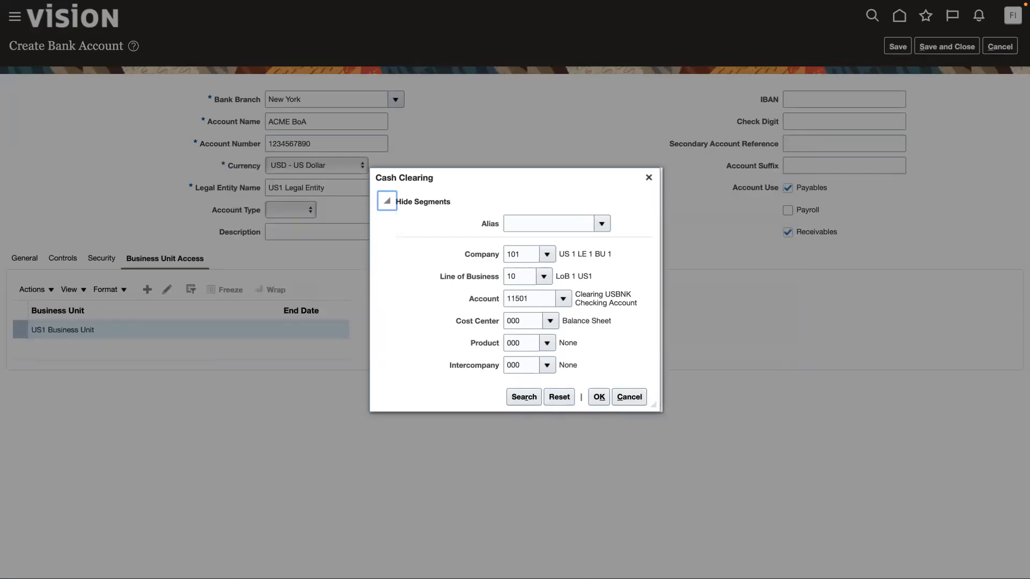
left_click(599, 398)
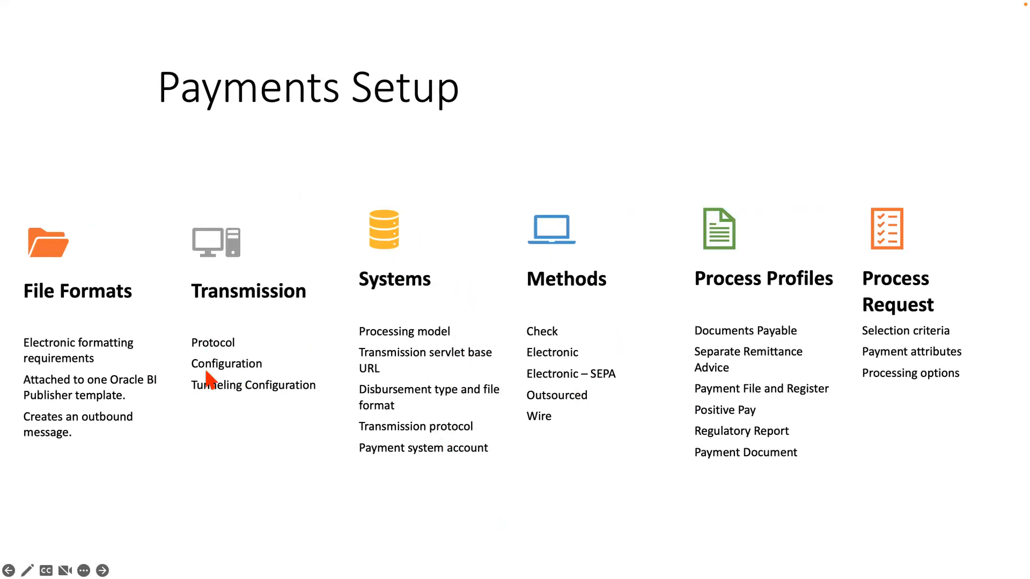
Review the Payments Setup slide in PowerPoint and return to the bank account page in Safari.
key("Right")
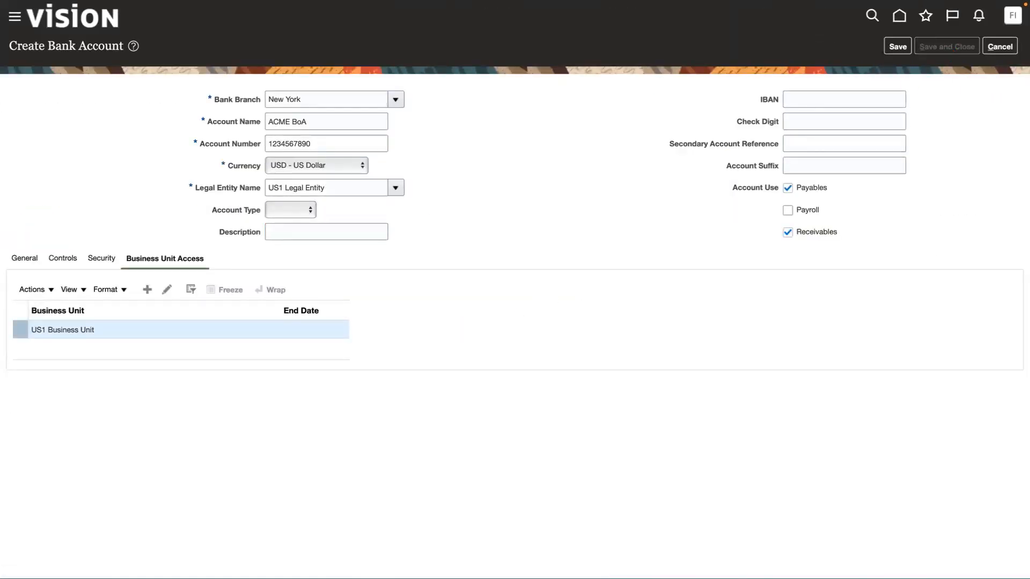
key("super+Tab")
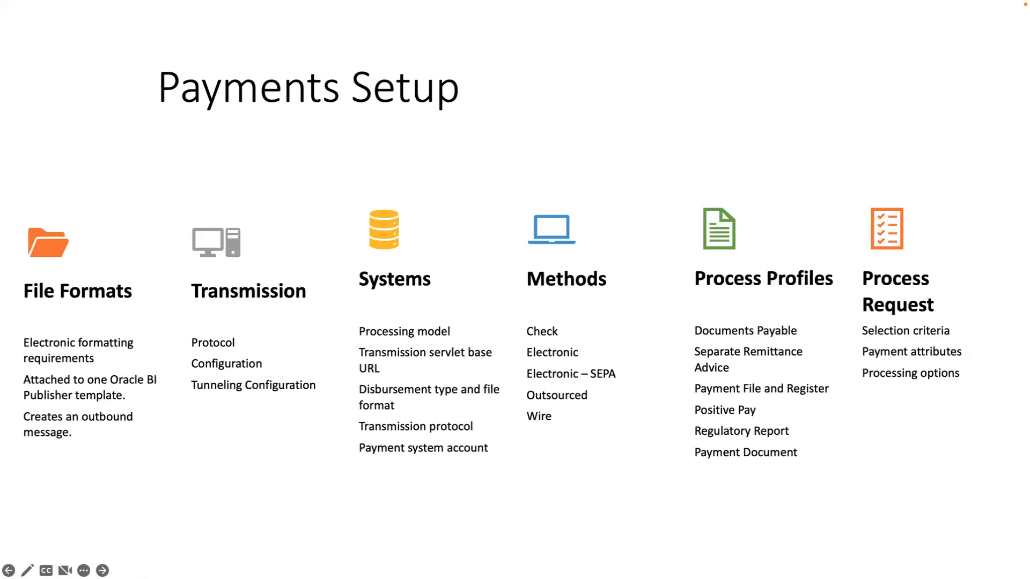
key("super+Tab")
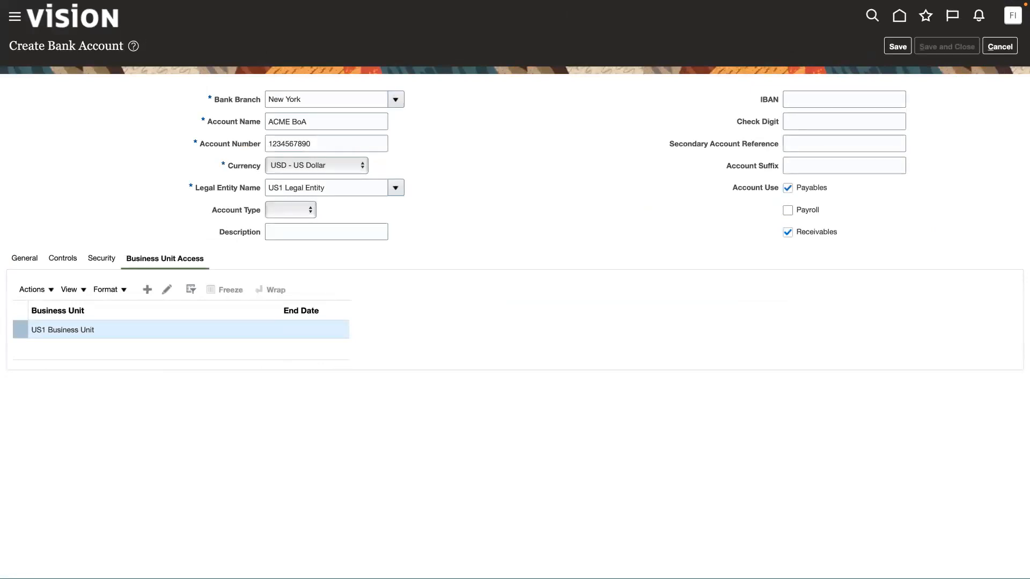
Save and close the ACME BoA bank account, finish Manage Bank Accounts and return to the Financials setup tasks.
left_click(960, 46)
left_click(544, 166)
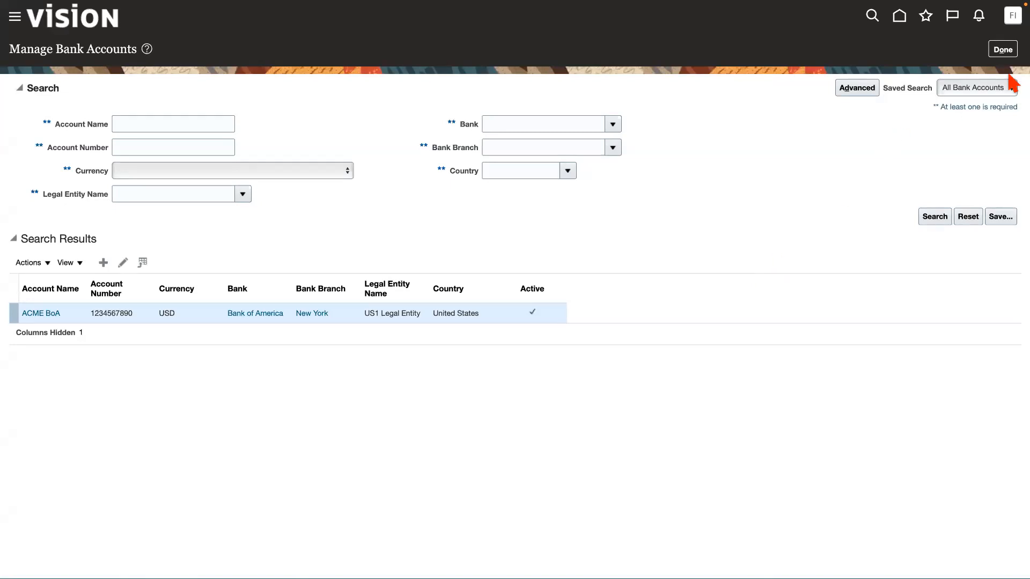
left_click(1007, 50)
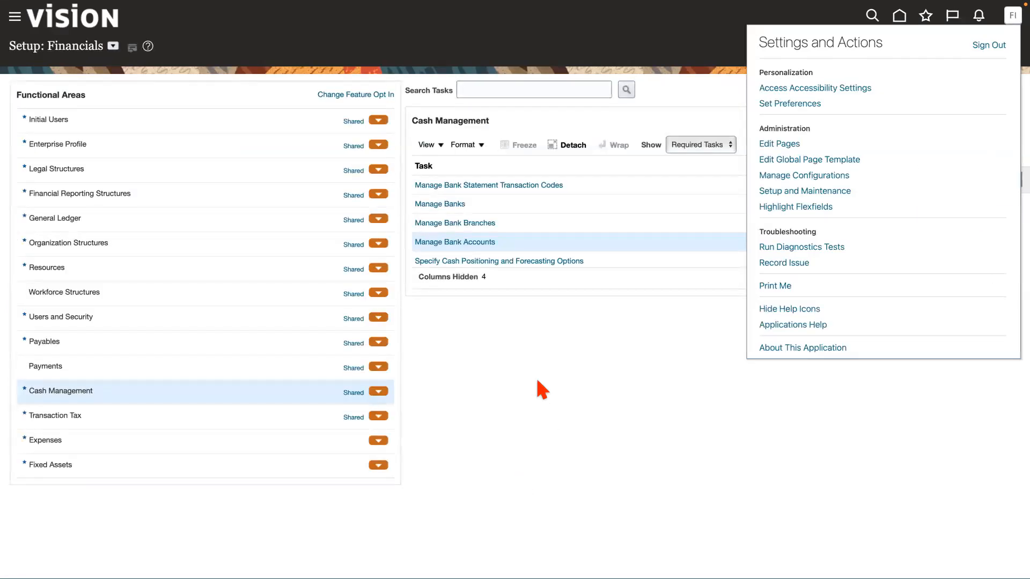
left_click(534, 351)
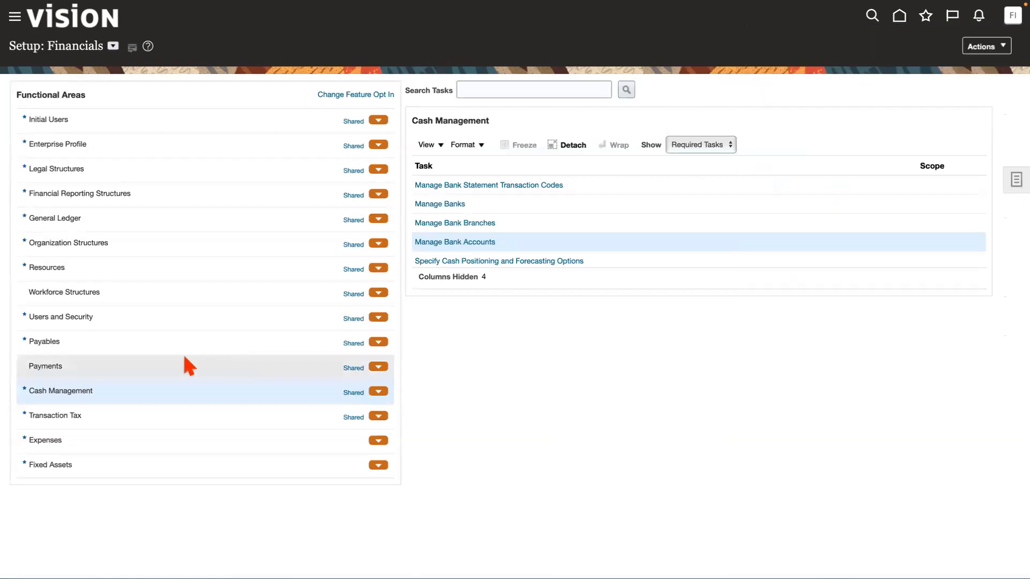
Show the tasks of the Payments functional area, duplicate the setup page in a second browser tab and return to the original tab.
left_click(153, 366)
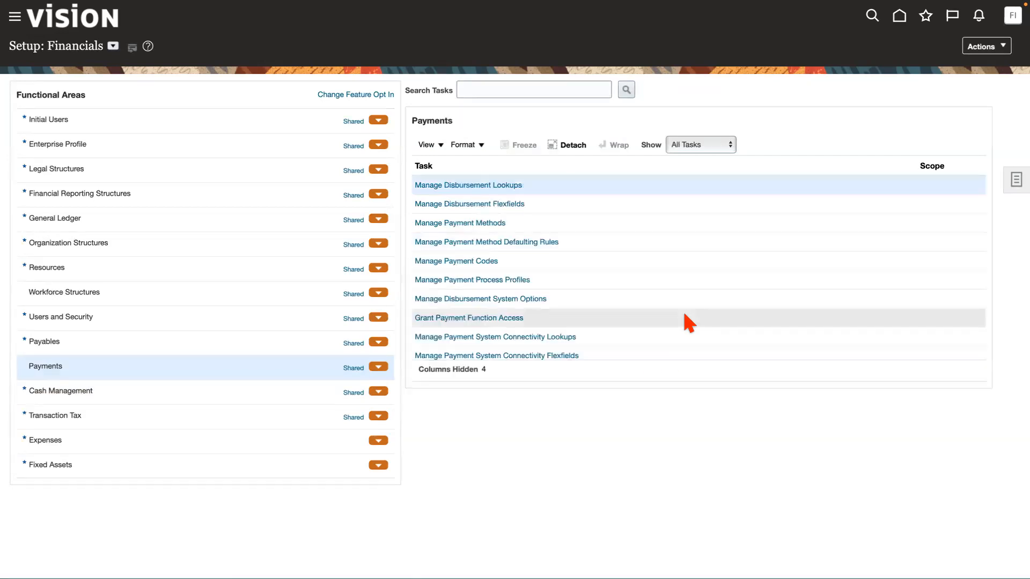
scroll(640, 288, "down", 5)
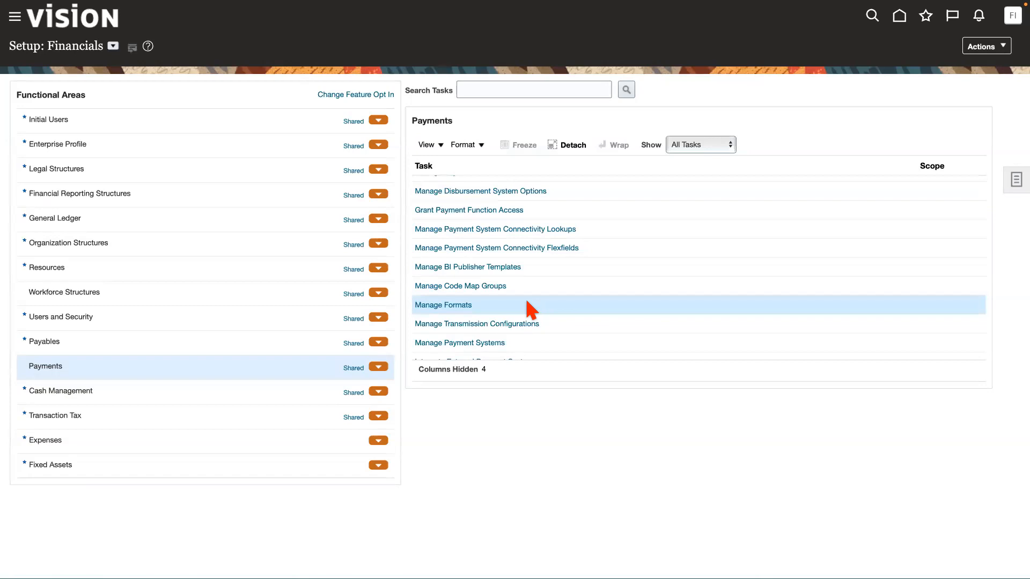
mouse_move(842, 1)
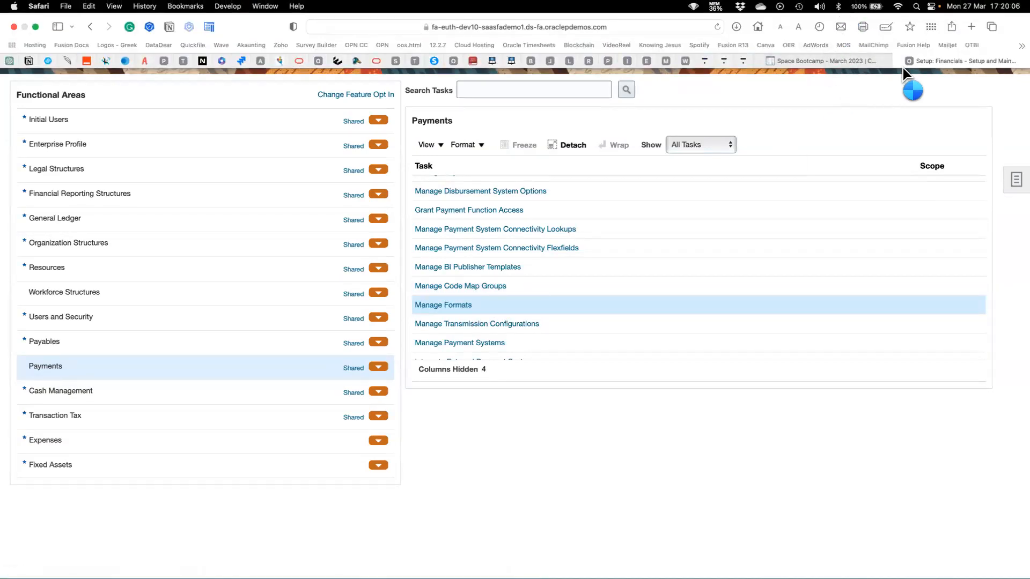
right_click(944, 56)
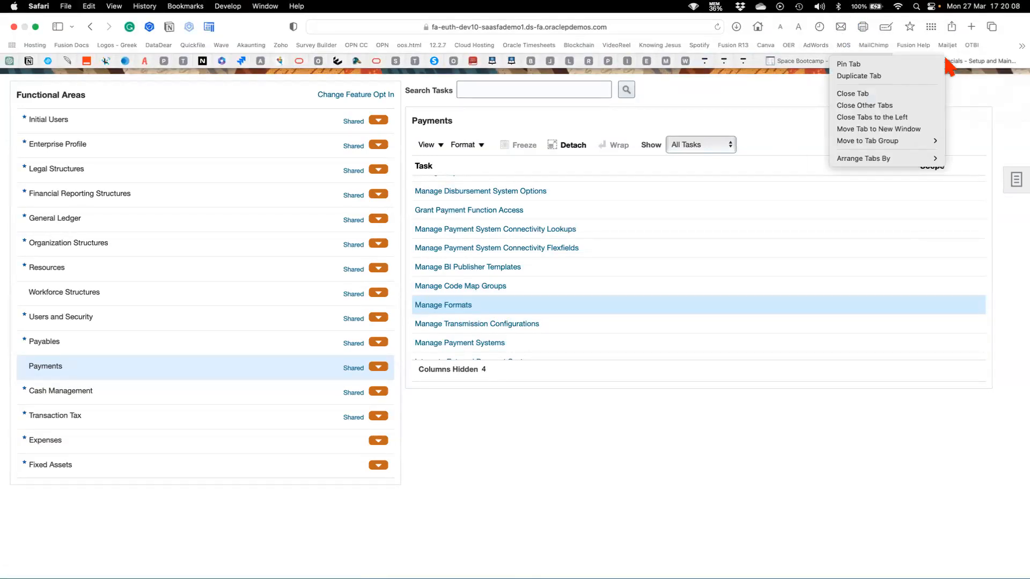
left_click(873, 75)
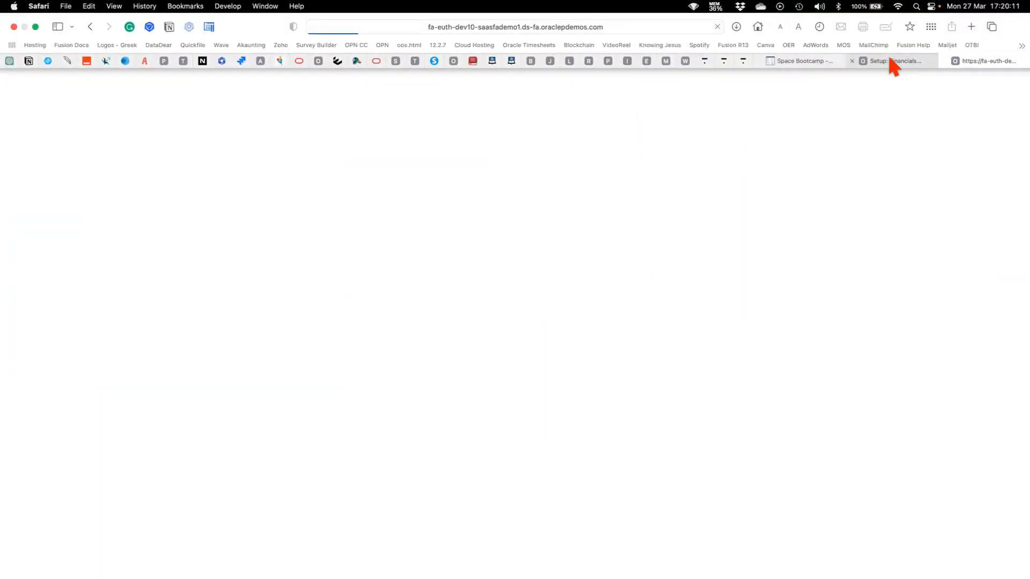
left_click(889, 59)
Open the Manage Formats task in the Payments area, checking the duplicated browser tab while it loads.
left_click(442, 305)
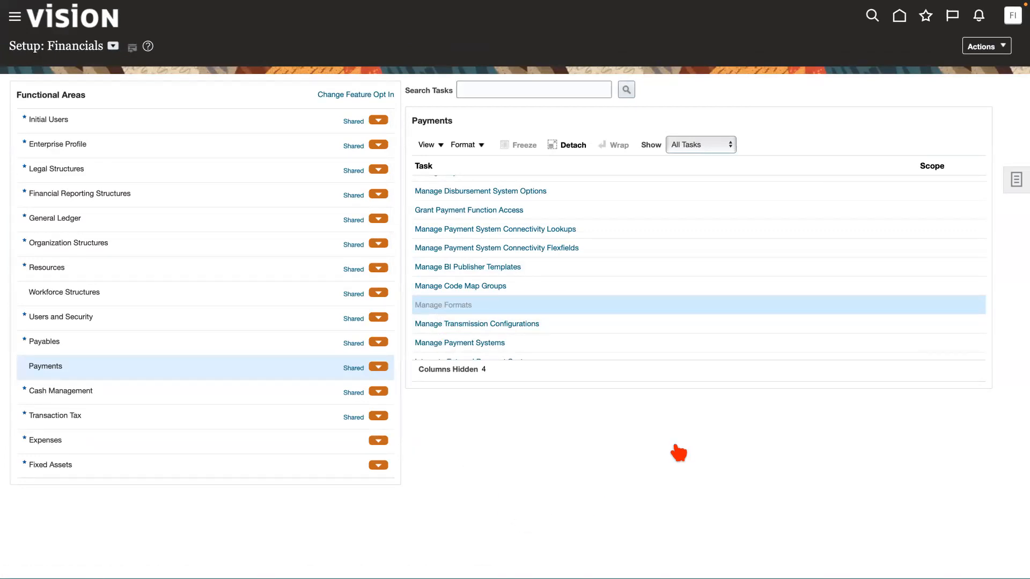
mouse_move(757, 7)
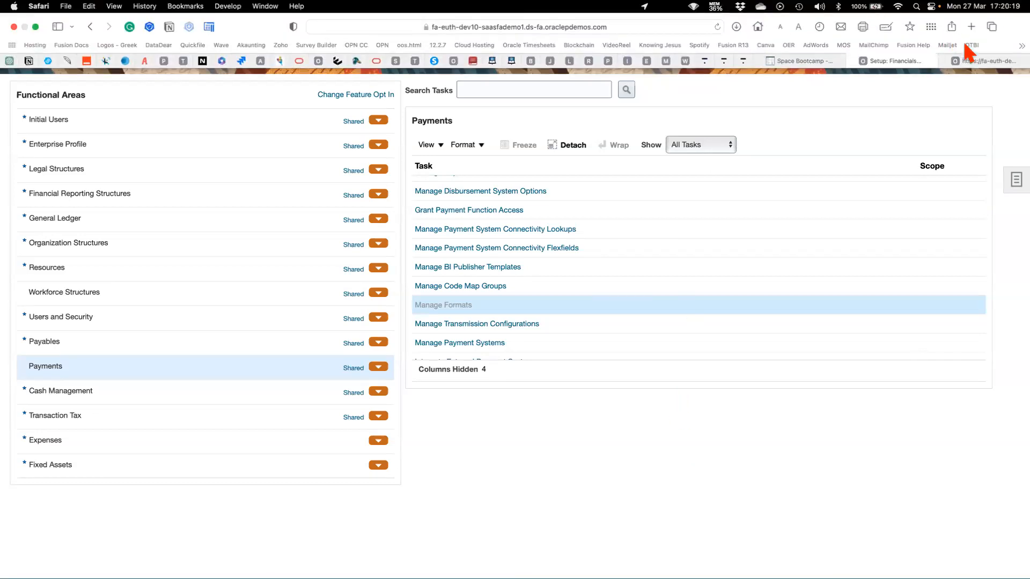
left_click(977, 56)
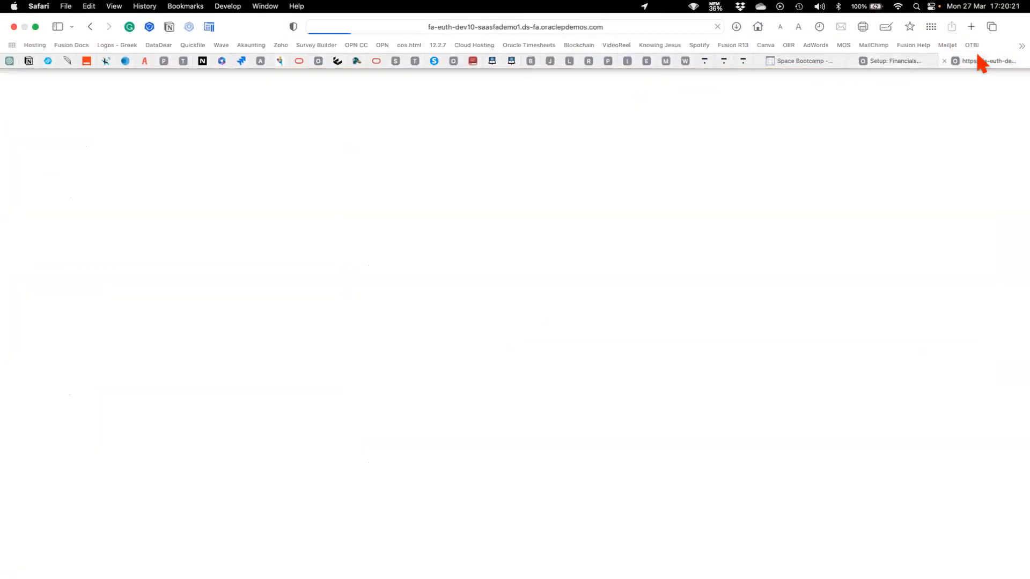
left_click(885, 63)
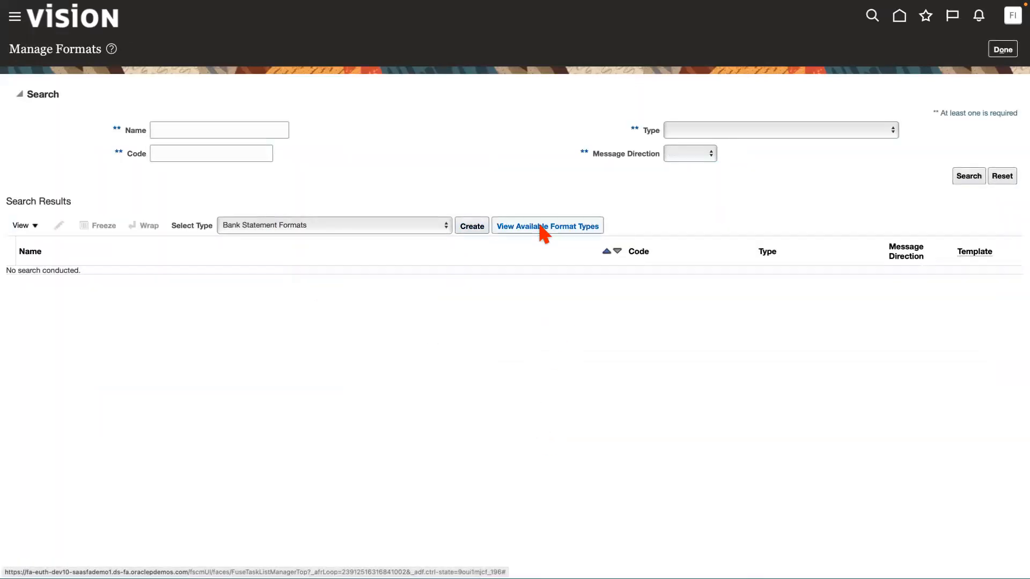
Review the available format types and return to the Manage Formats page.
left_click(539, 225)
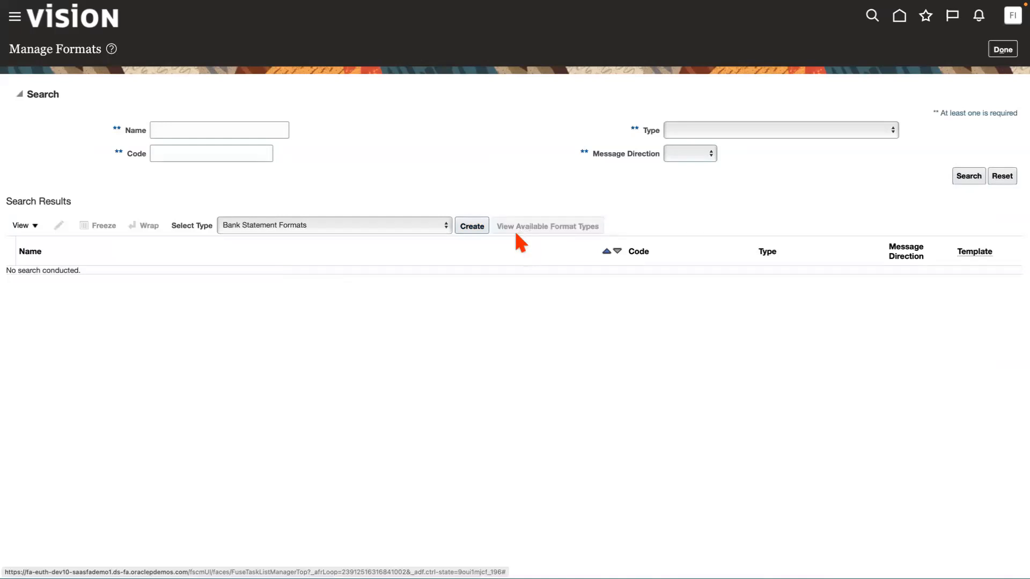
left_click(444, 225)
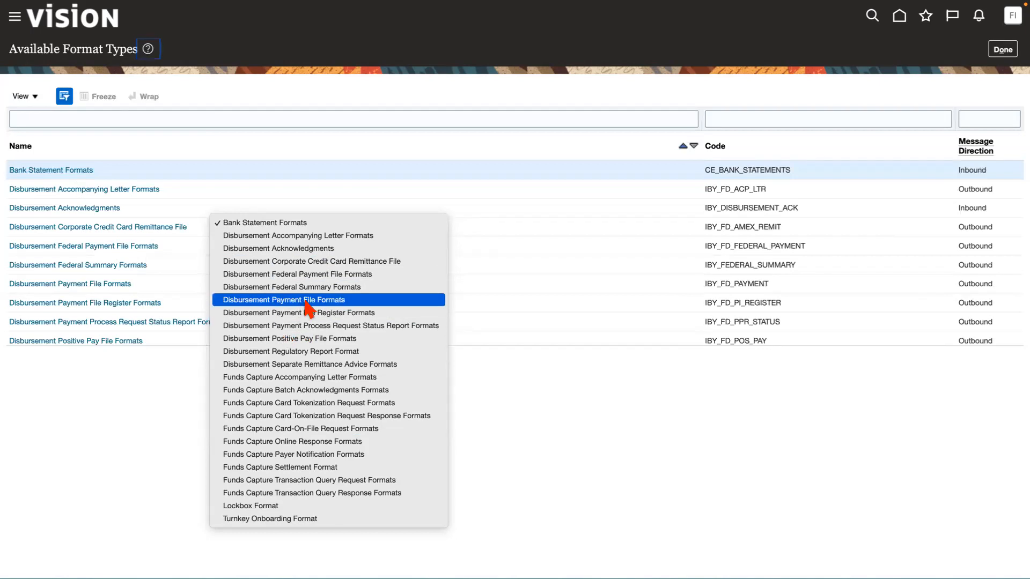
left_click(307, 302)
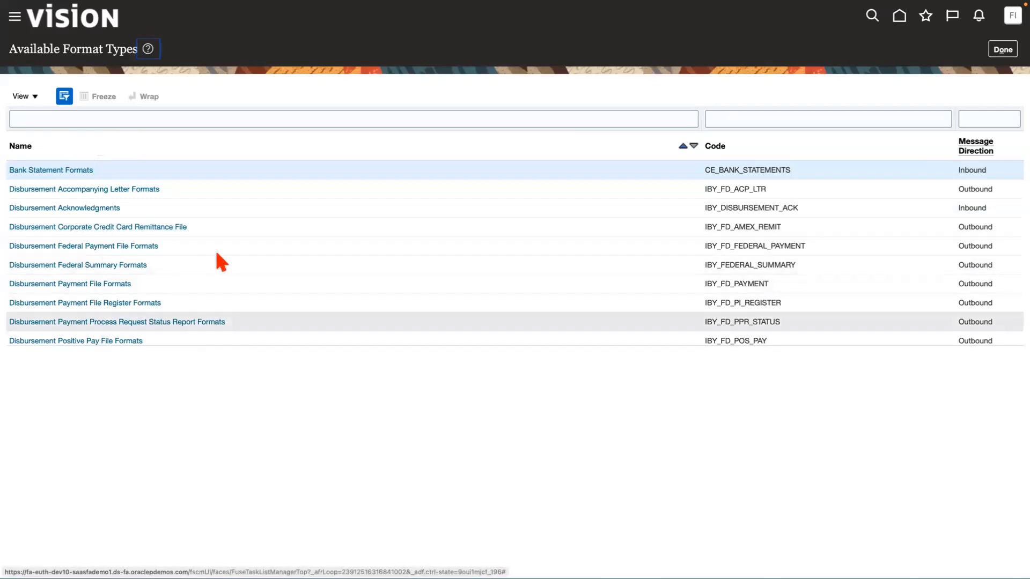
left_click(1006, 50)
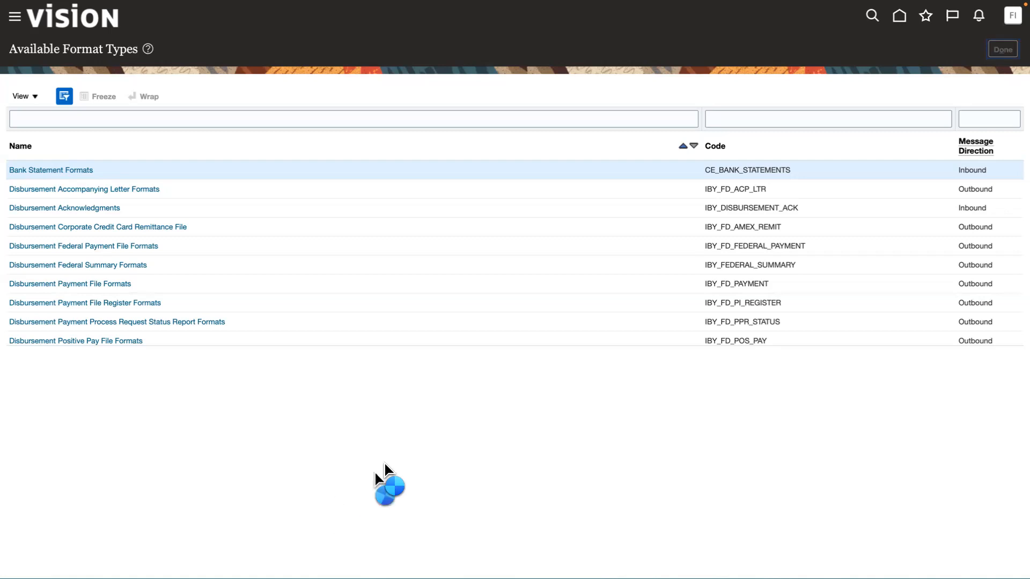
Display the Tools apps on the home page in the duplicated tab, and return to the Manage Formats tab.
mouse_move(823, 23)
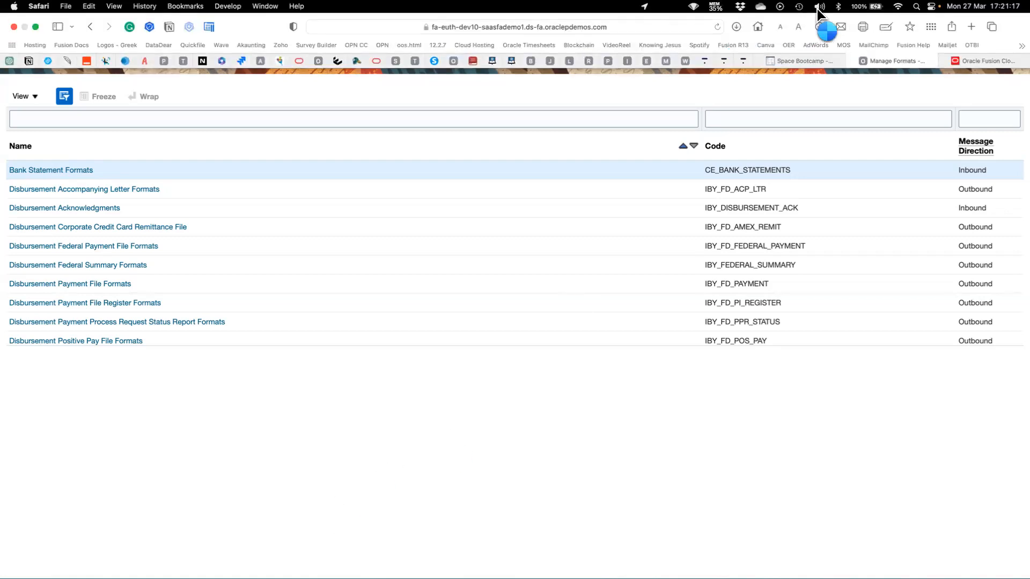
left_click(992, 61)
left_click(872, 144)
left_click(873, 143)
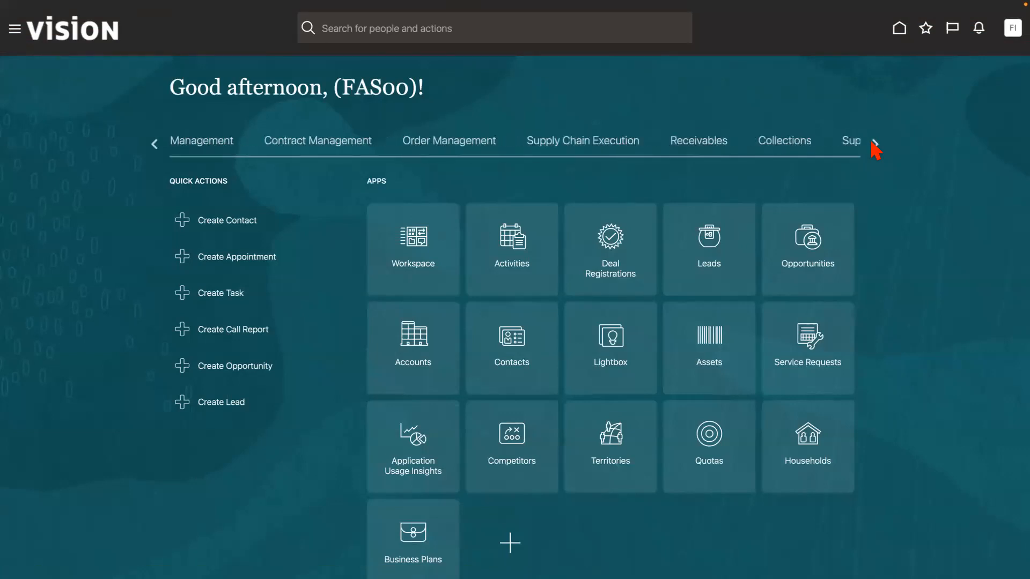
left_click(875, 144)
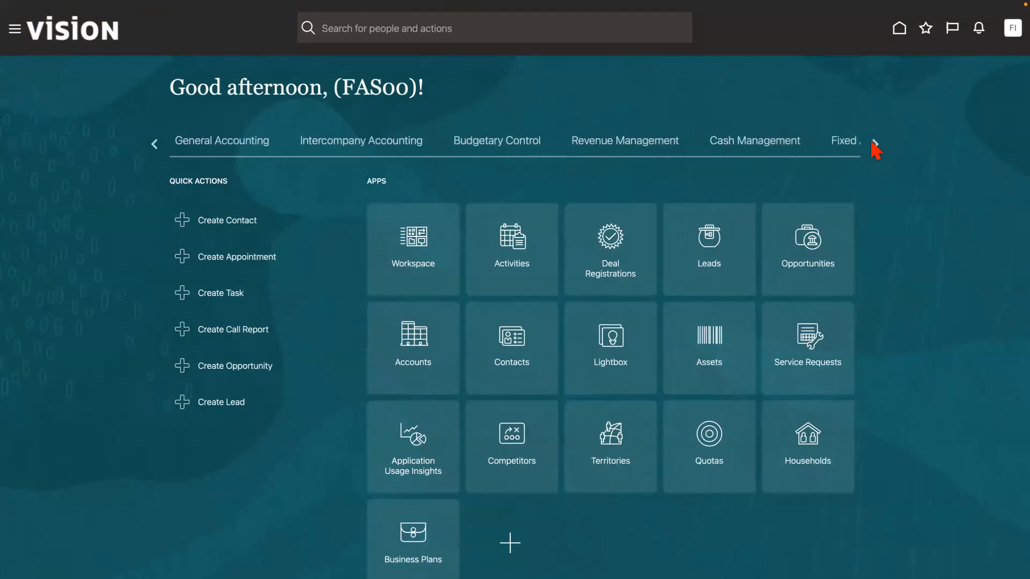
left_click(875, 144)
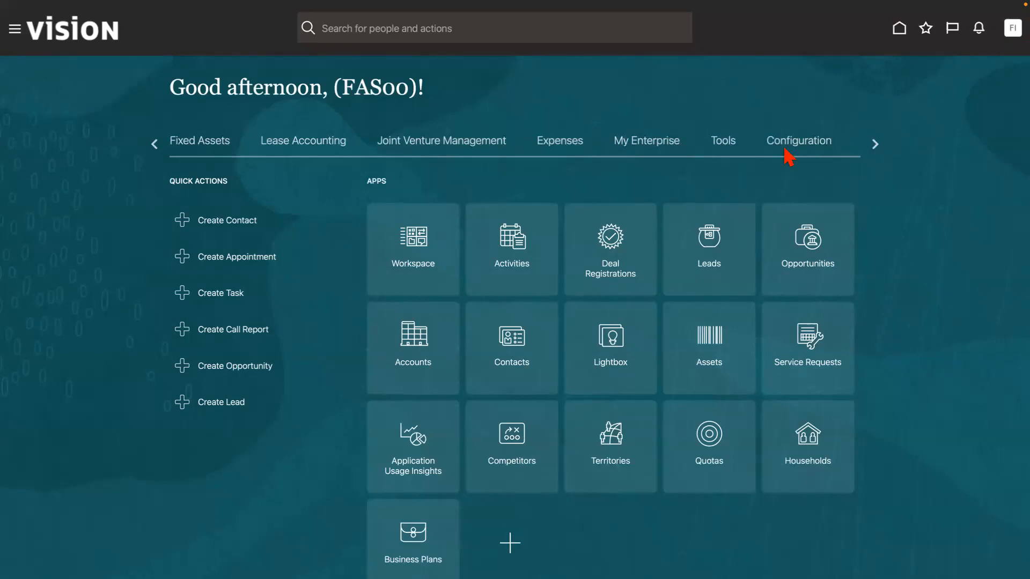
left_click(725, 142)
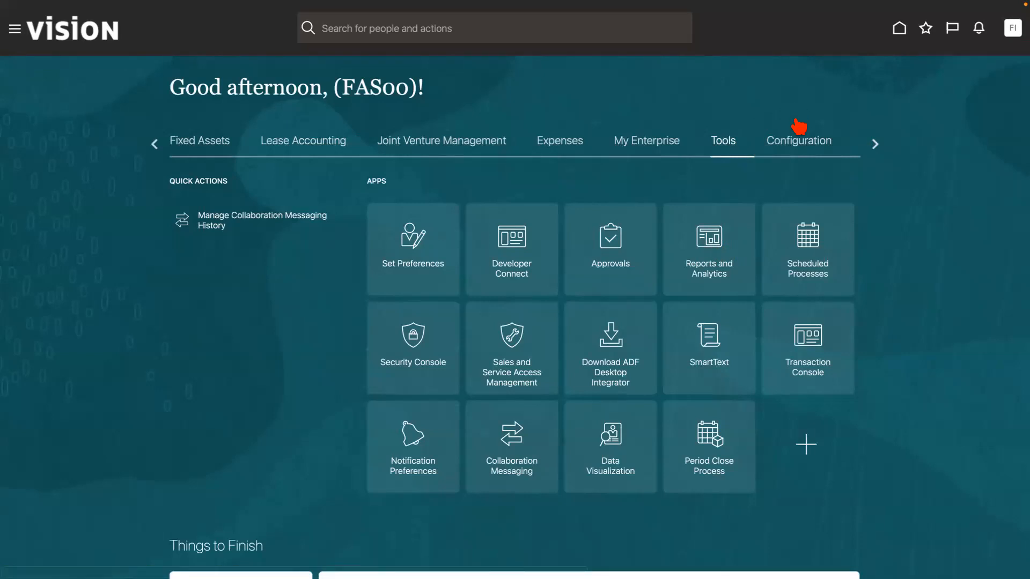
mouse_move(832, 4)
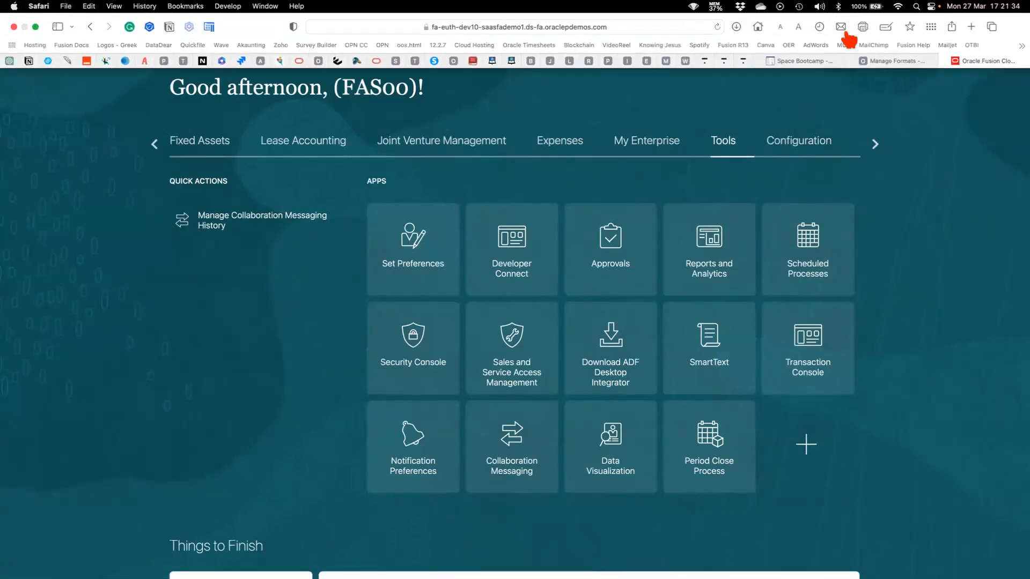
left_click(895, 62)
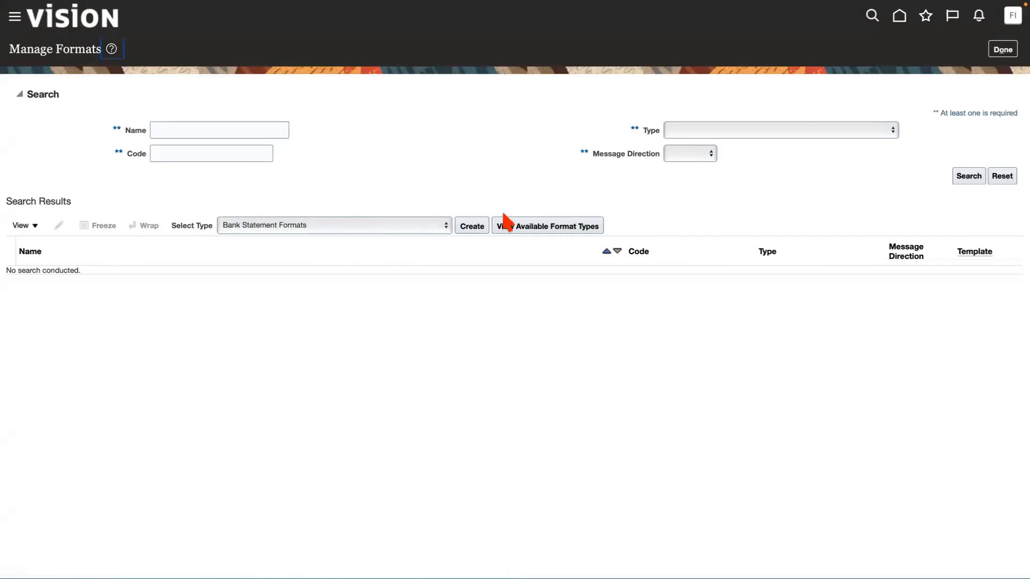
Start a new format of type Disbursement Payment File Formats.
left_click(447, 227)
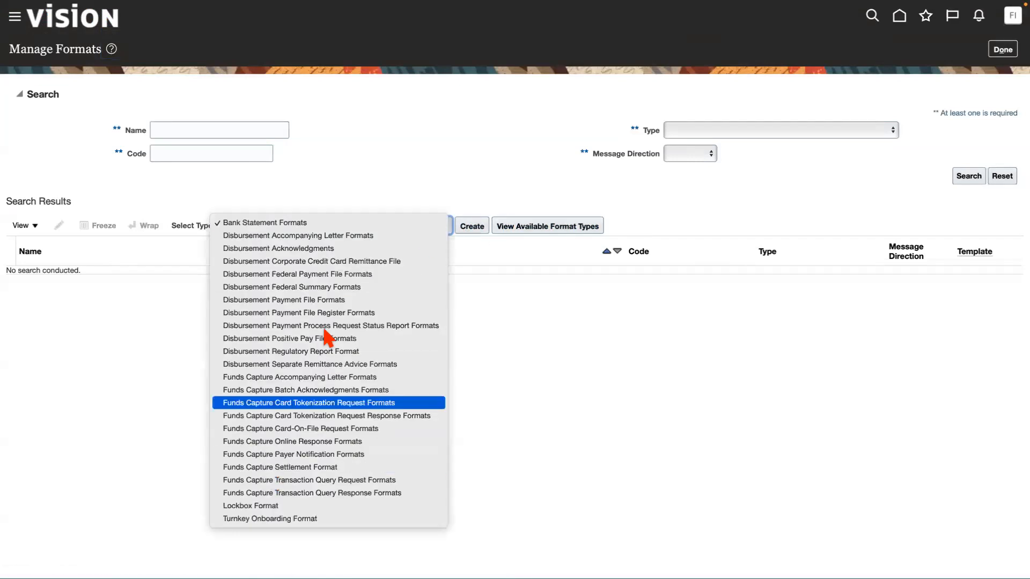
left_click(358, 299)
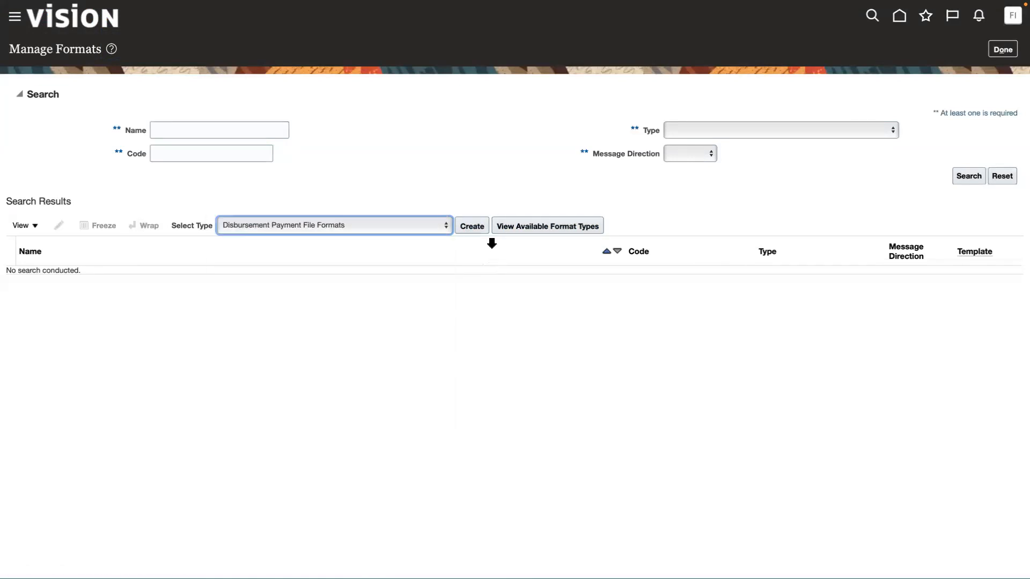
left_click(473, 228)
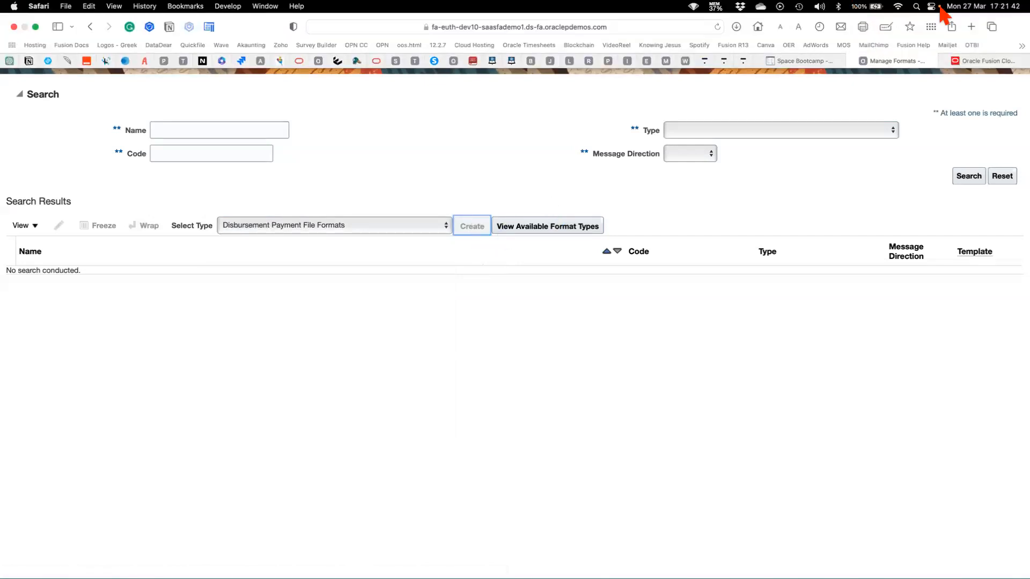
left_click(984, 61)
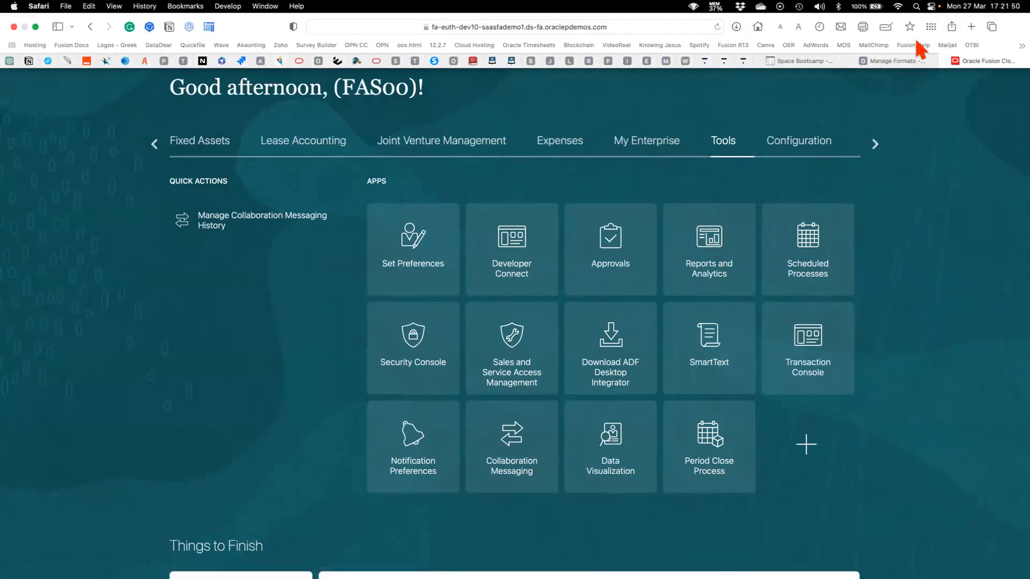
left_click(890, 61)
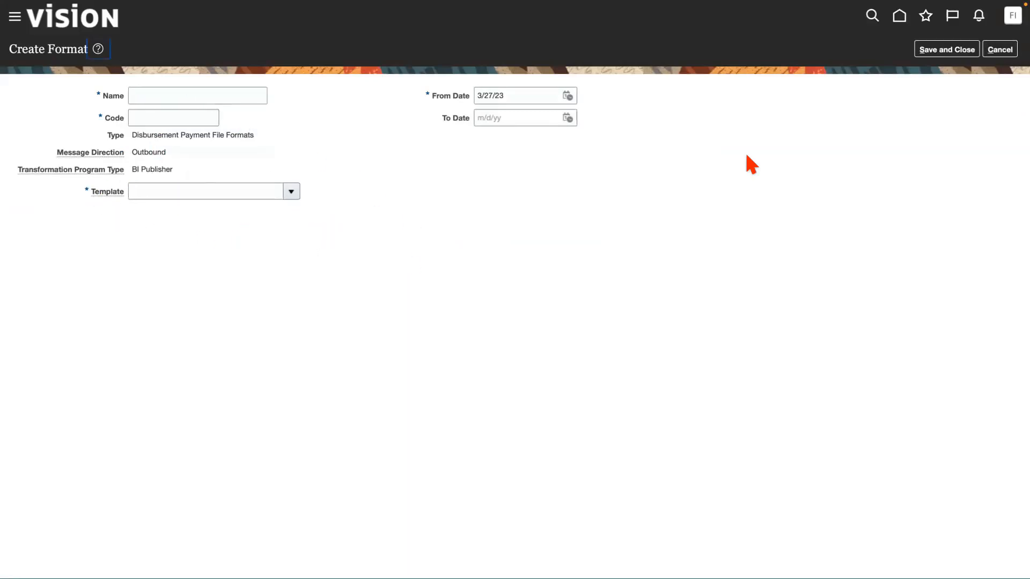
Look at the Tools apps in the home page tab and return to the Create Format page.
left_click(897, 14)
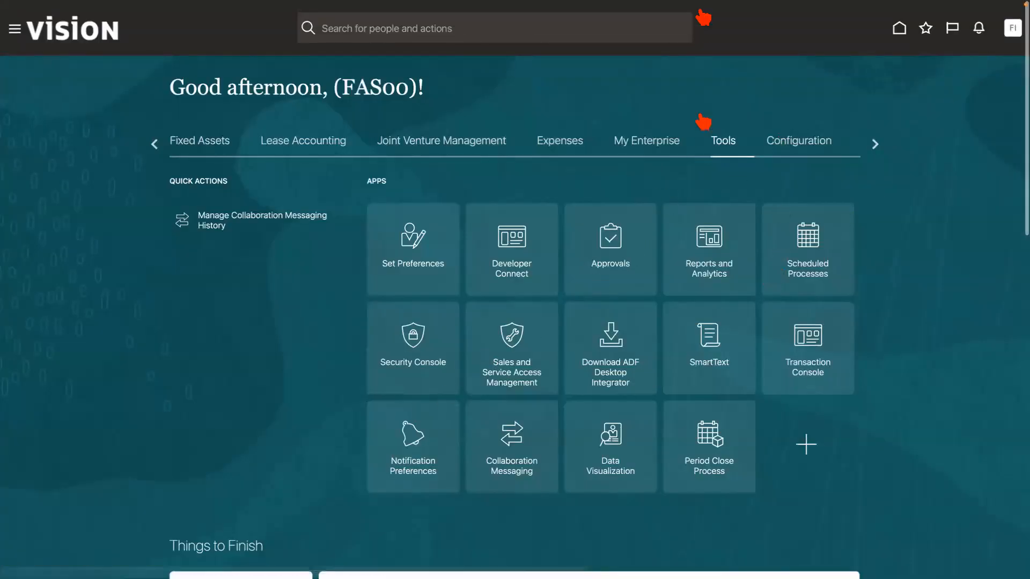
mouse_move(708, 6)
left_click(885, 60)
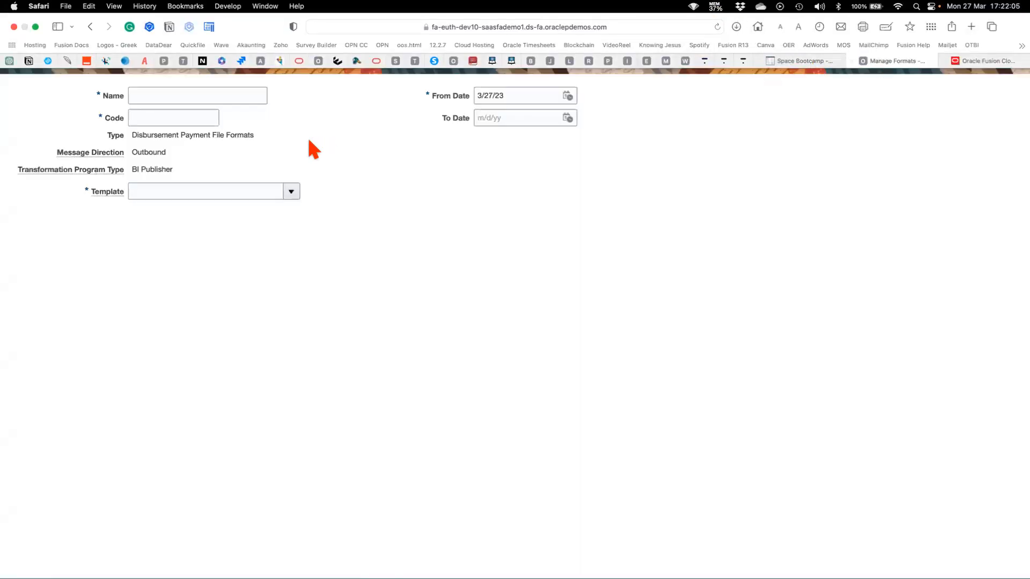
Name the new format ACME ISO20022 and give it the code ACME_ISO20022.
left_click(171, 100)
type("ACME ")
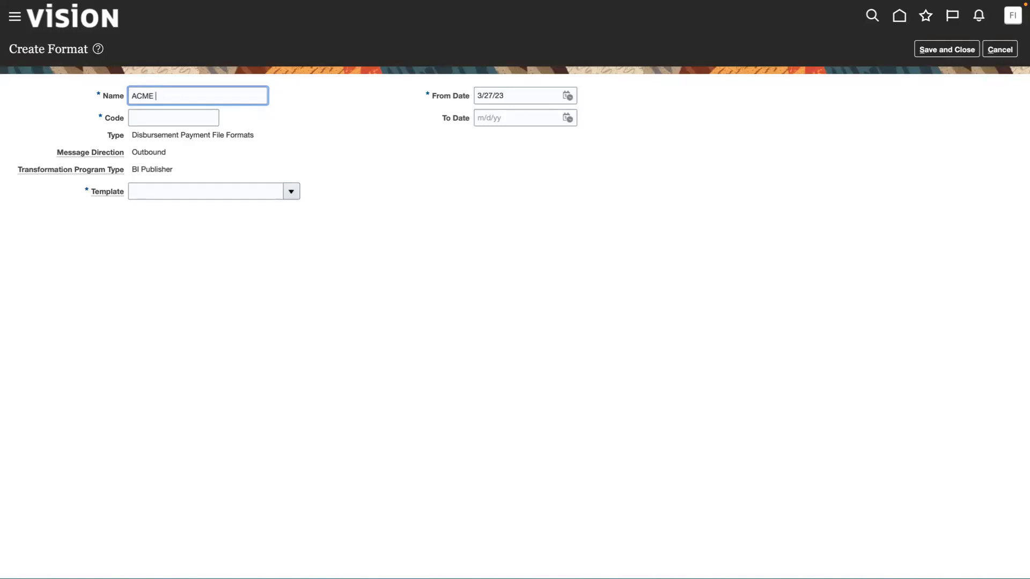
type("ISO20022")
left_click(151, 117)
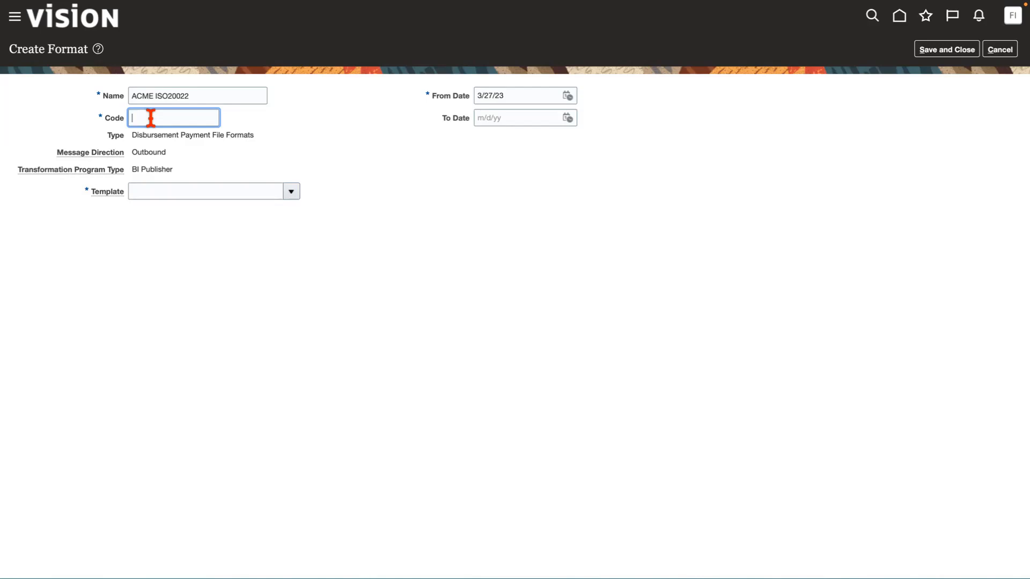
type("ACME_ISO20022")
Browse the list of templates available for the ACME ISO20022 format.
left_click(289, 194)
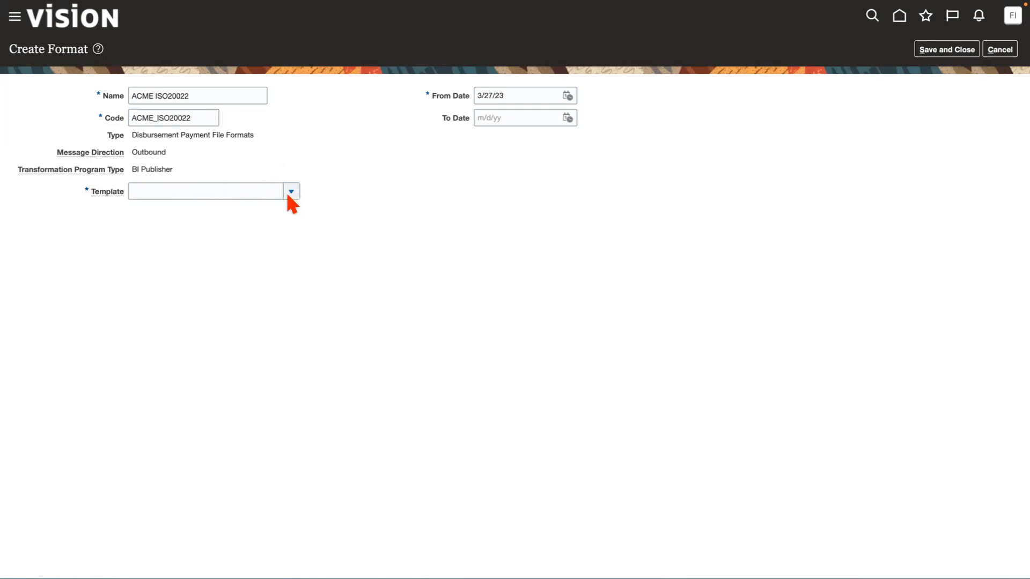
left_click(294, 195)
left_click(292, 193)
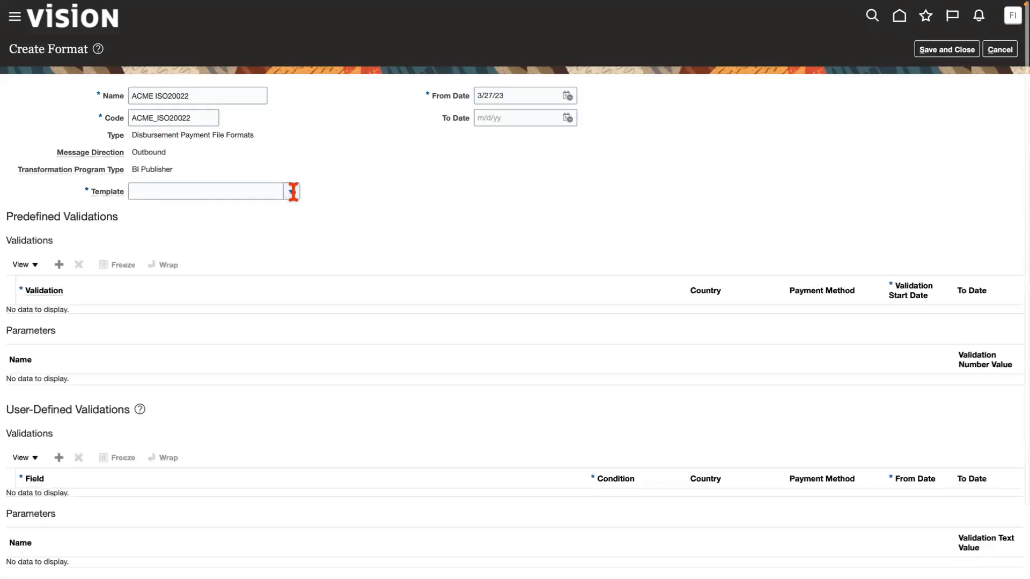
left_click(294, 196)
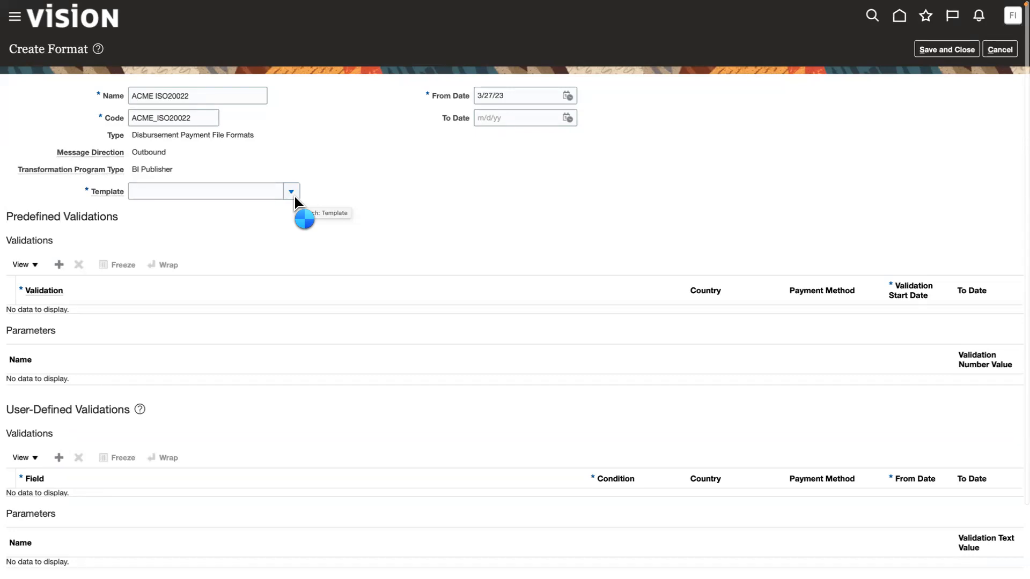
left_click(292, 194)
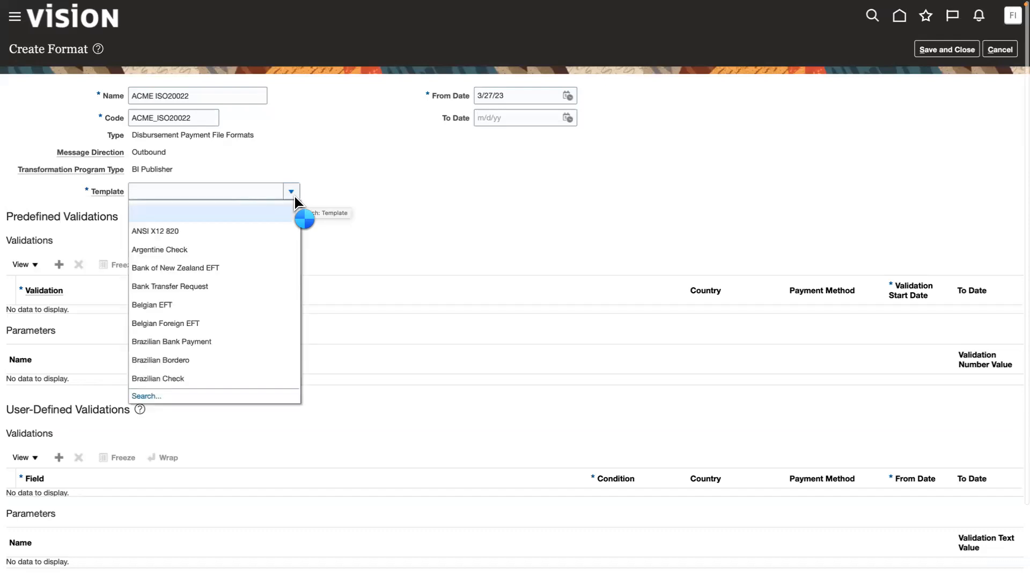
scroll(183, 327, "down", 5)
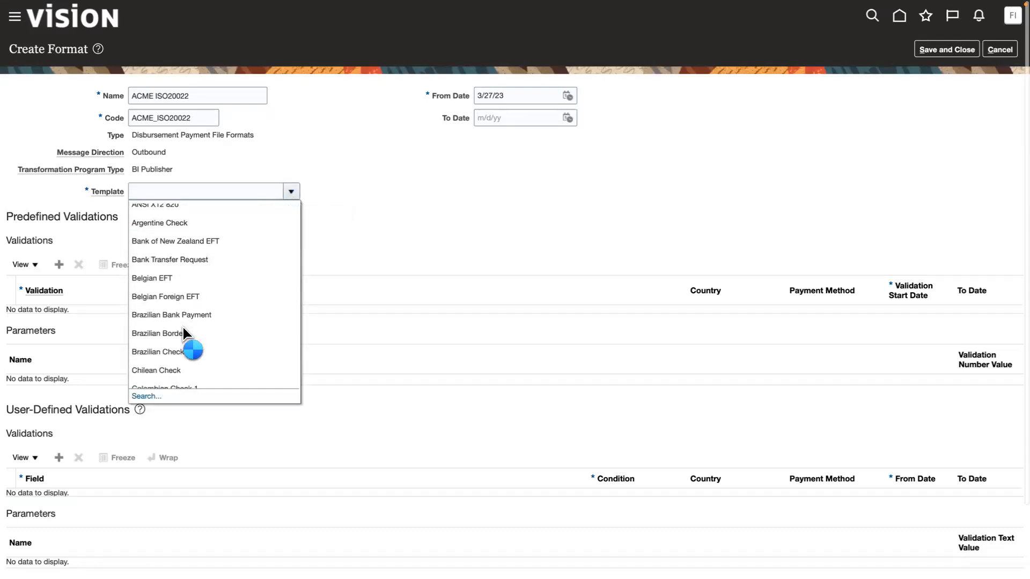
scroll(182, 327, "down", 4)
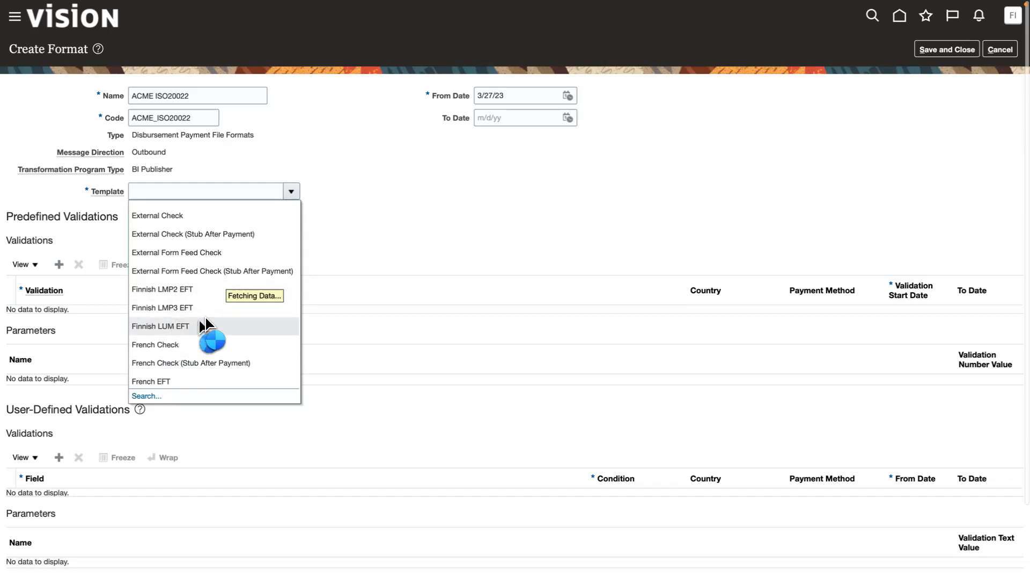
Look at the Reports and Analytics page in the other browser tab and return to the Create Format page.
mouse_move(911, 3)
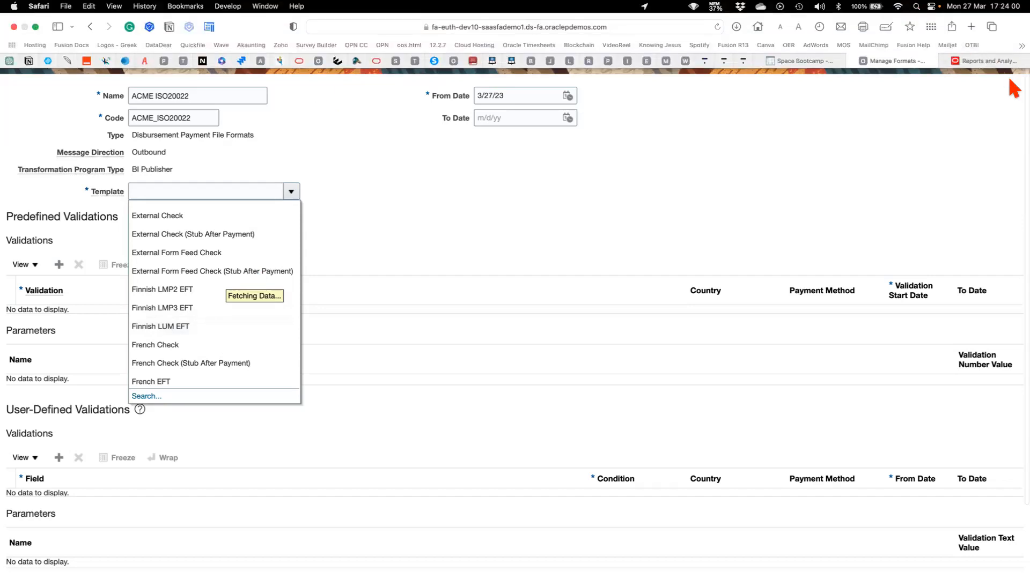
left_click(991, 61)
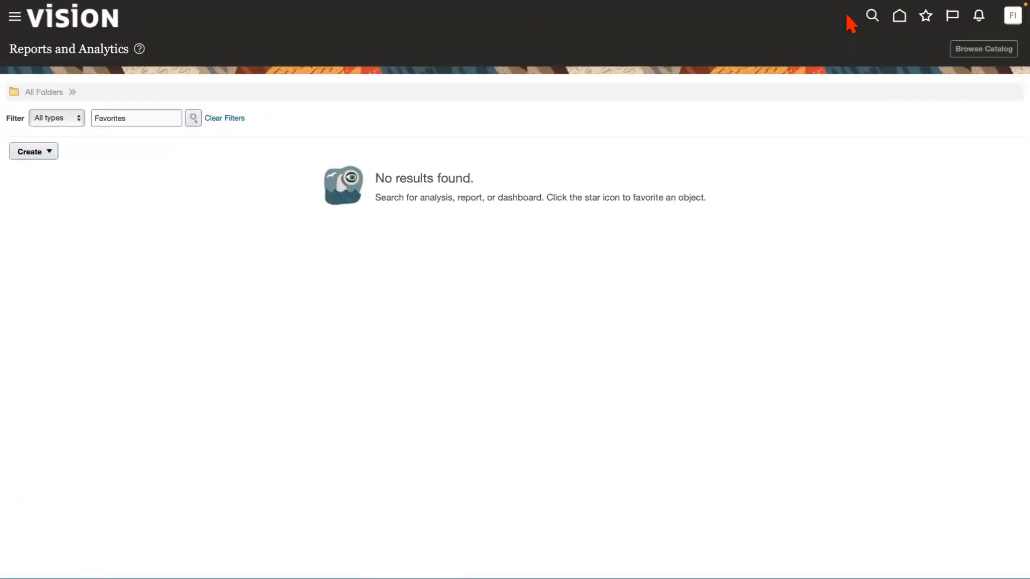
mouse_move(867, 38)
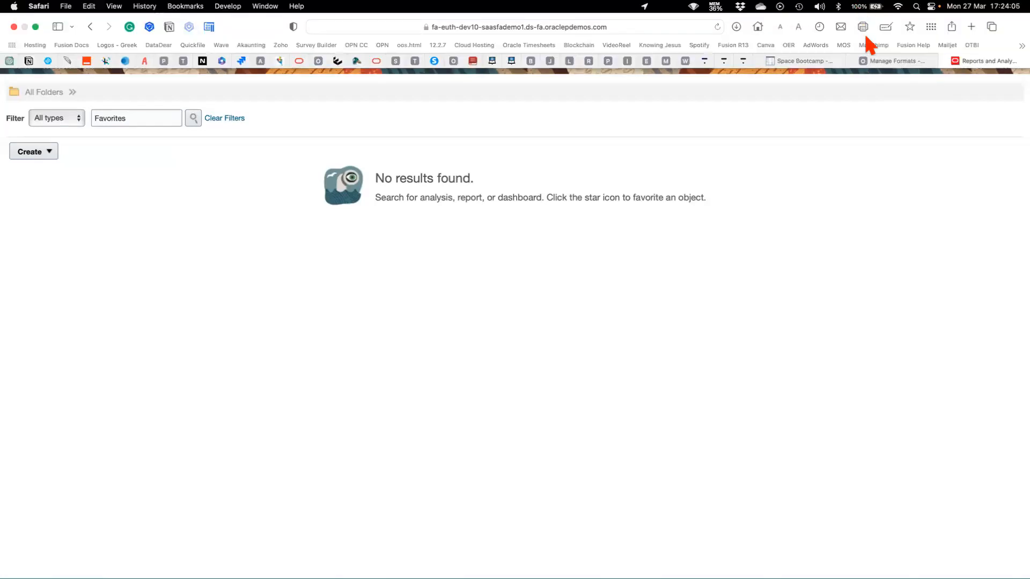
left_click(895, 61)
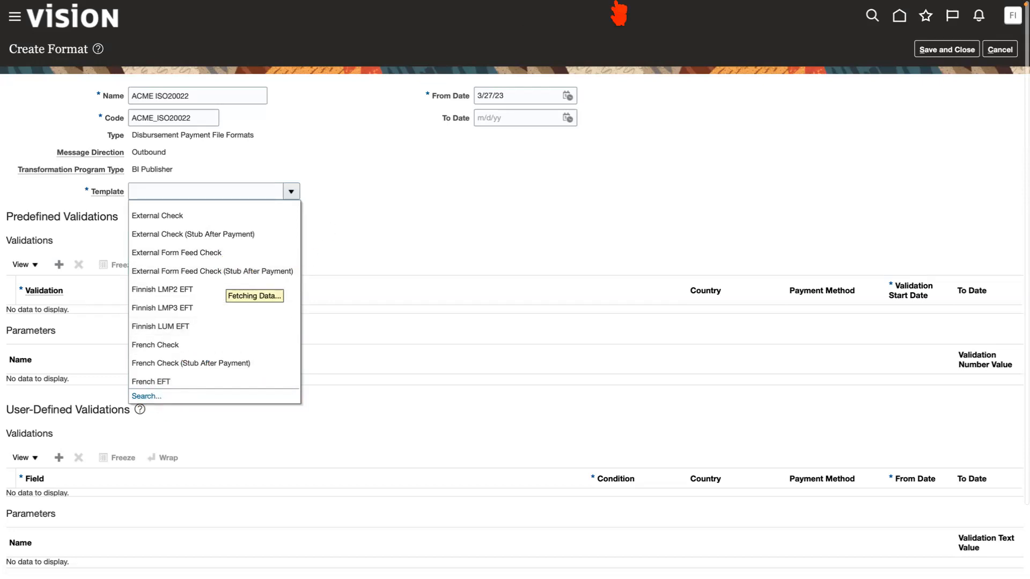
Duplicate the Reports and Analytics browser tab and return to the Create Format page.
mouse_move(884, 14)
left_click(992, 62)
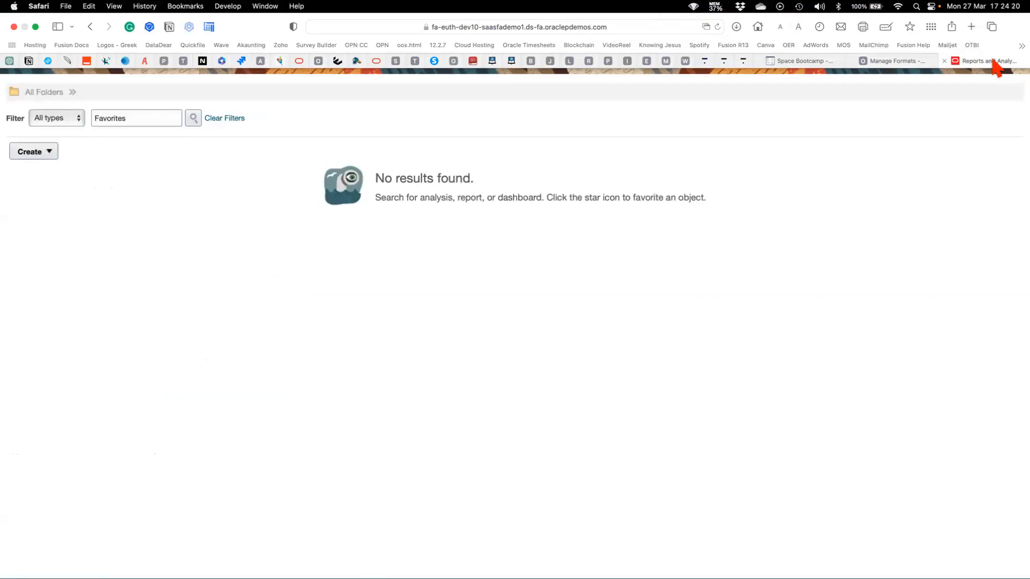
left_click(713, 26)
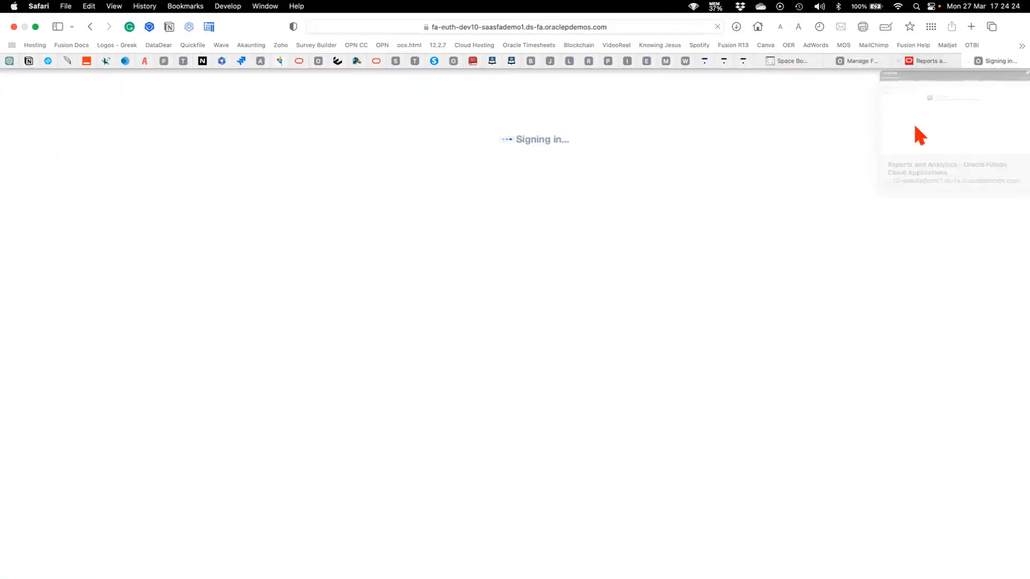
left_click(868, 61)
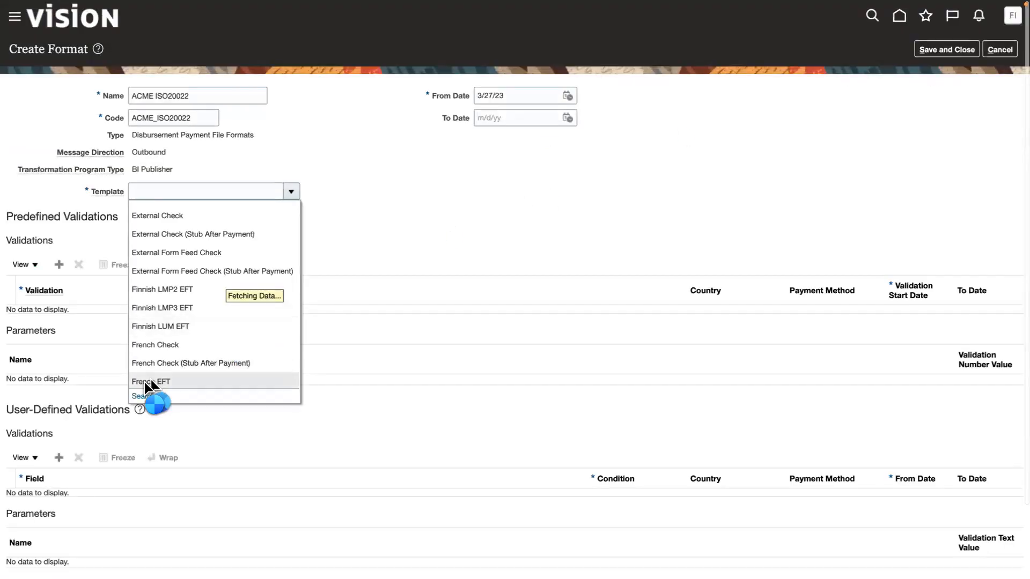
Open the template search for the format, and check the duplicated browser tab before returning to the Create Format page.
left_click(144, 397)
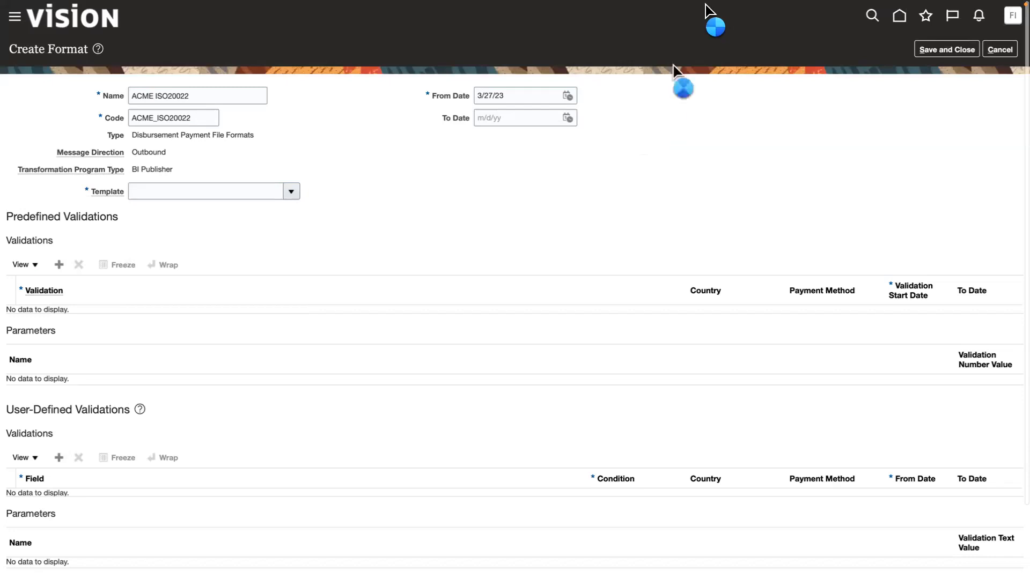
mouse_move(822, 10)
left_click(1001, 62)
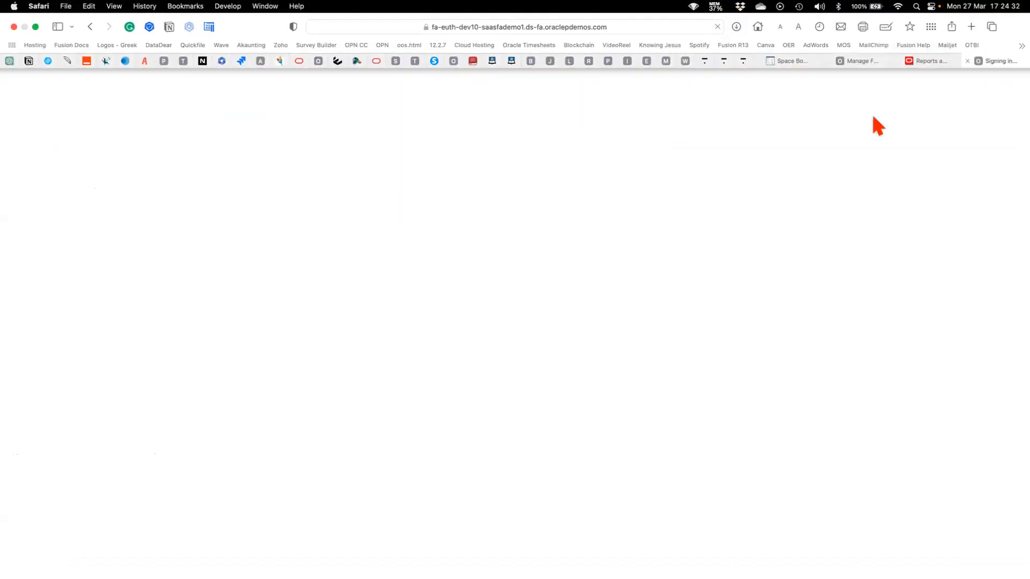
mouse_move(710, 4)
left_click(861, 61)
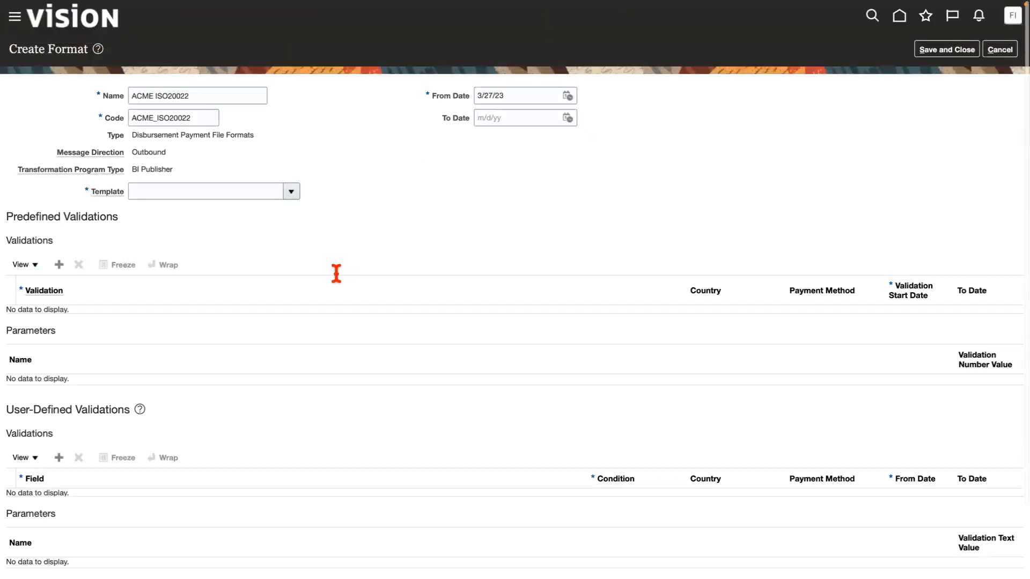
Search the BI Publisher templates for ISO.
left_click(291, 191)
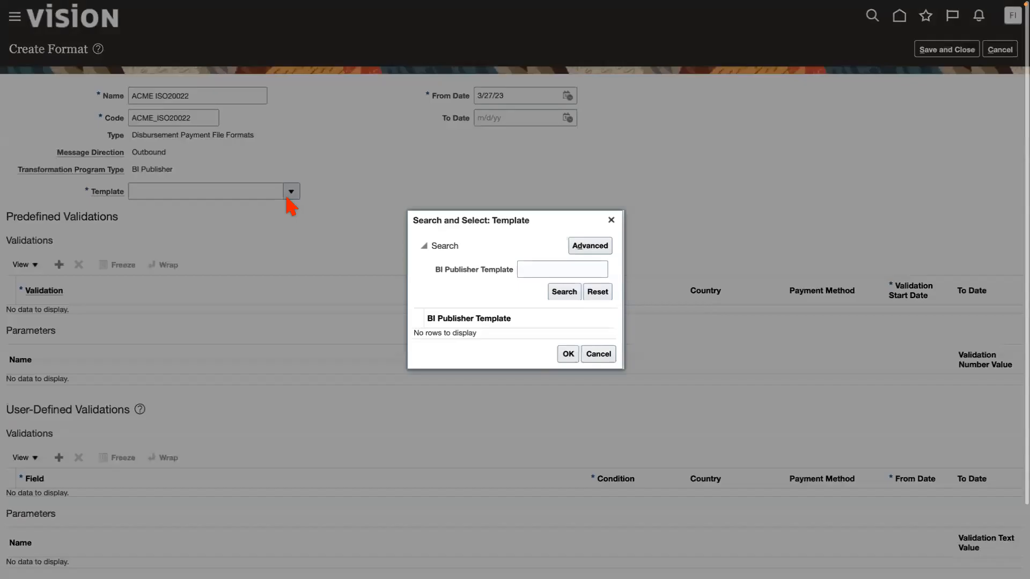
left_click(547, 269)
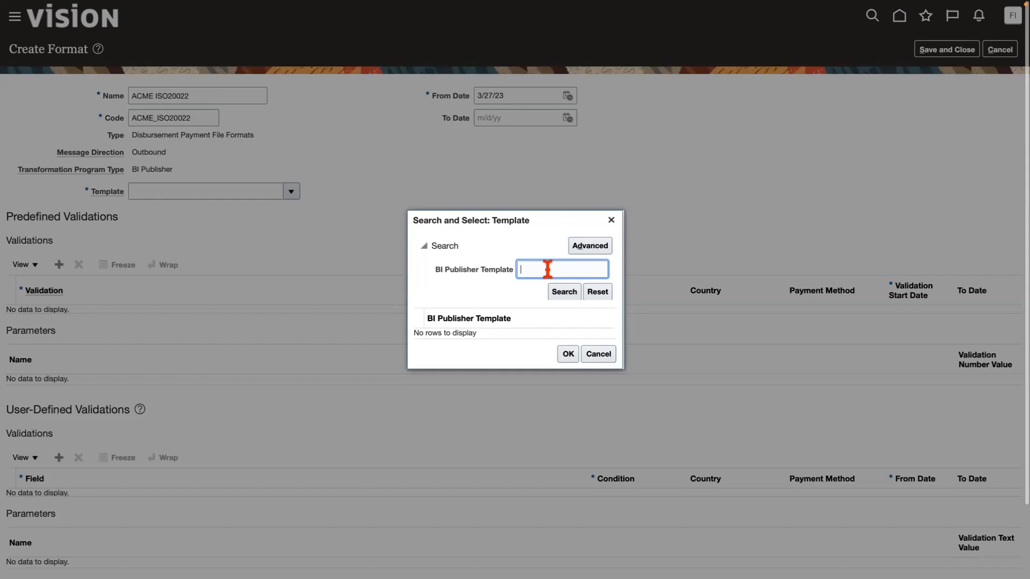
type("ISO")
left_click(568, 292)
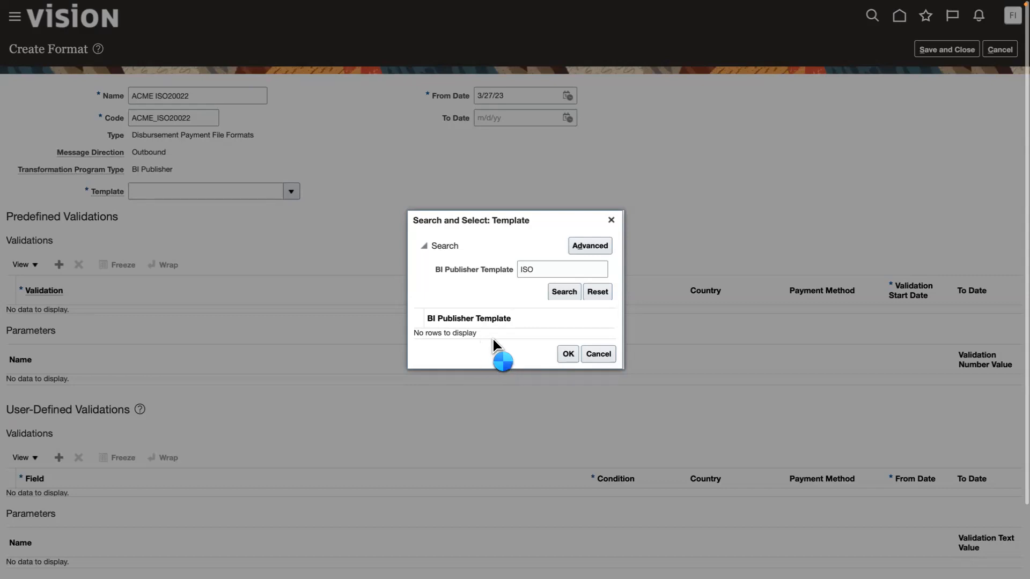
Check the duplicated browser tab, and set the new format's template to ISO20022 Common Global Implementation.
mouse_move(854, 21)
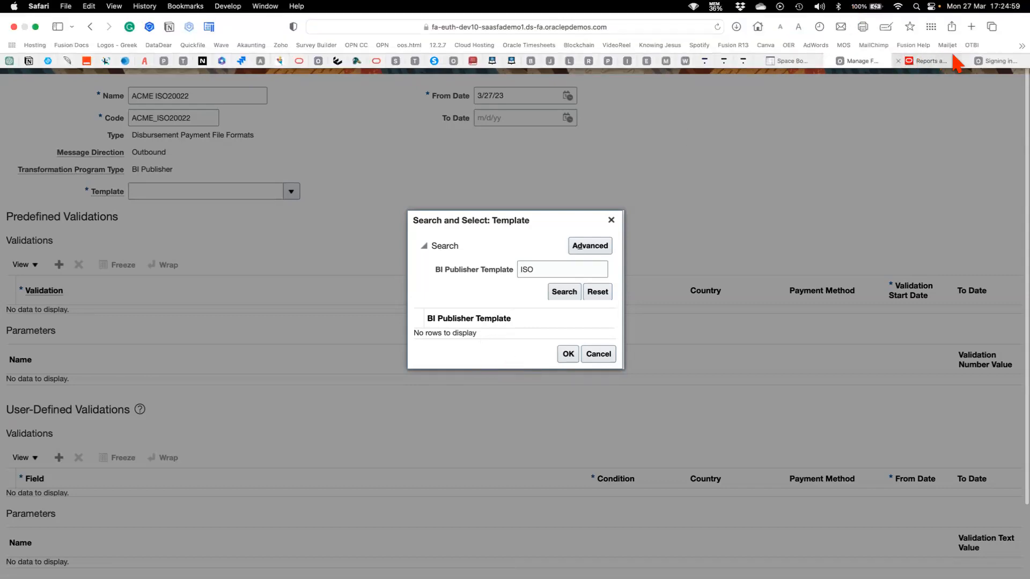
left_click(995, 62)
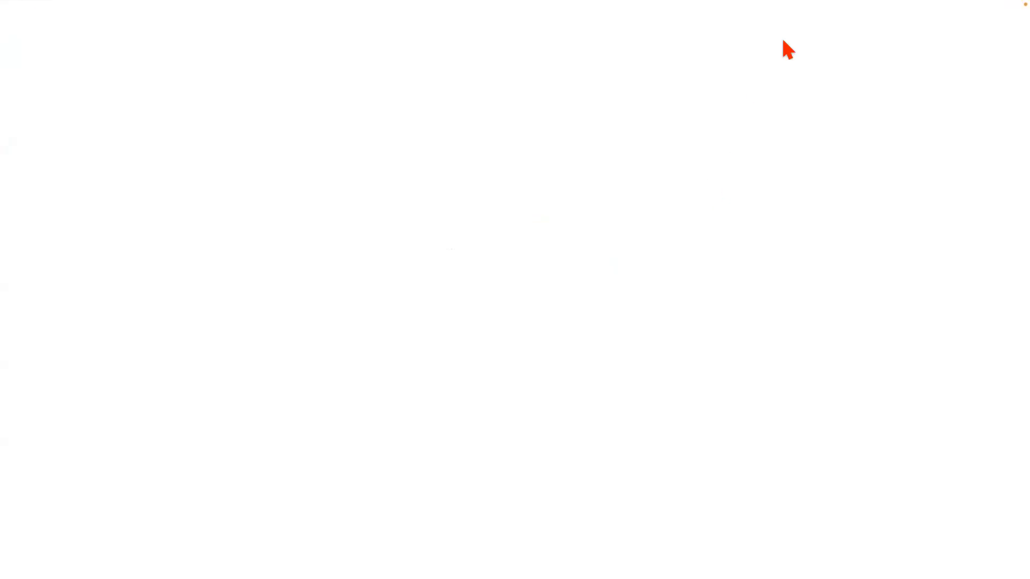
mouse_move(897, 25)
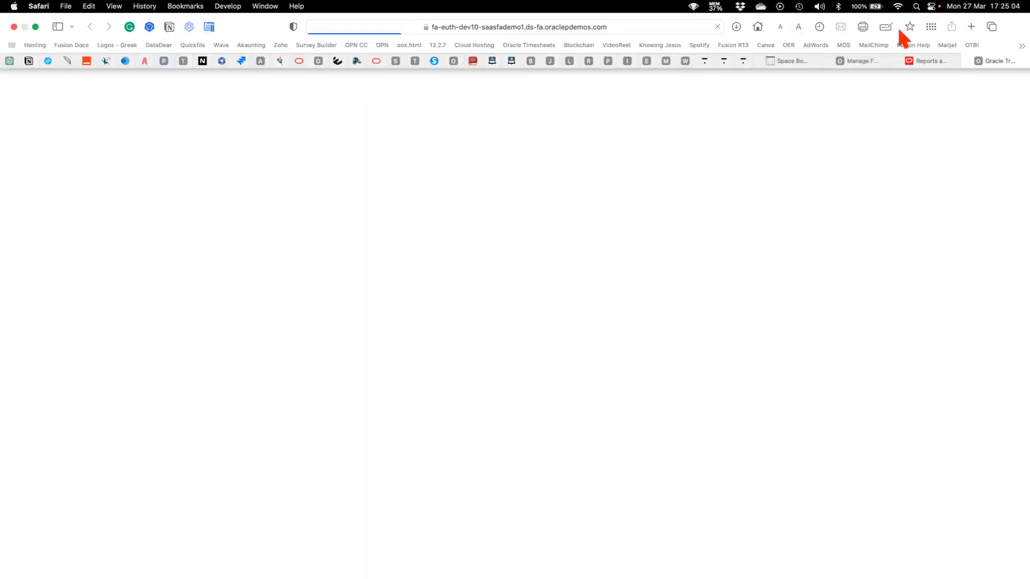
left_click(861, 61)
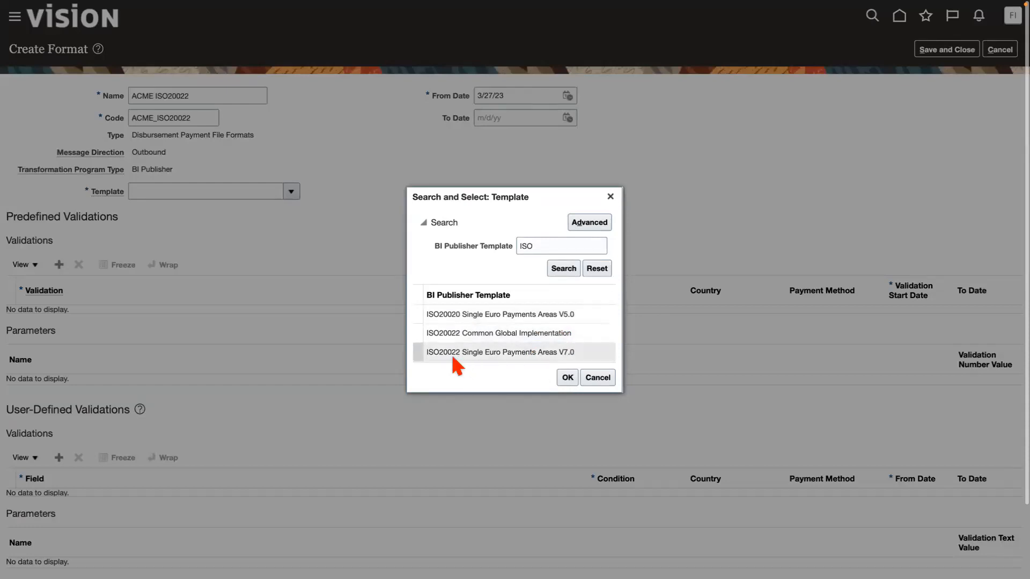
left_click(501, 334)
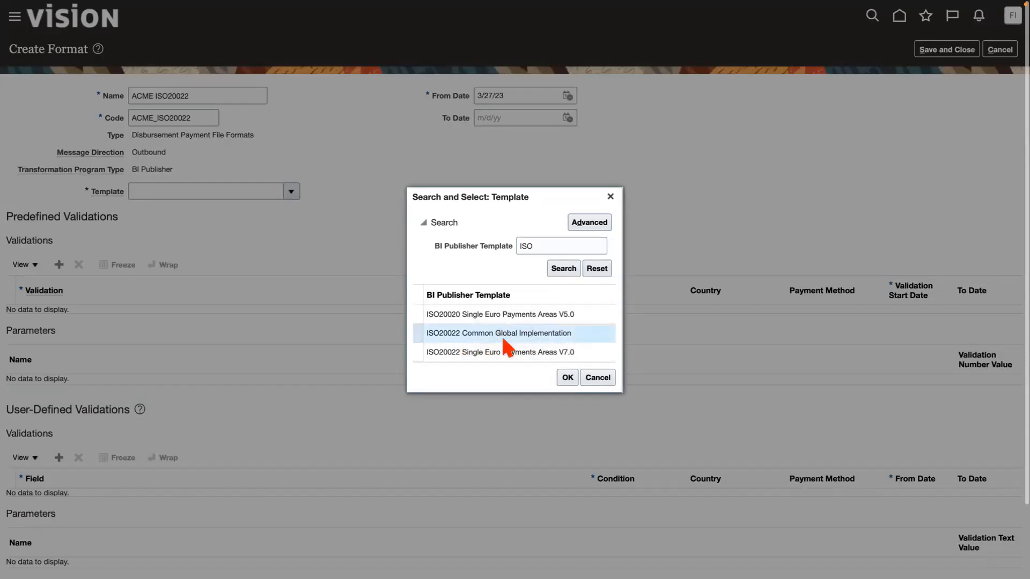
left_click(568, 378)
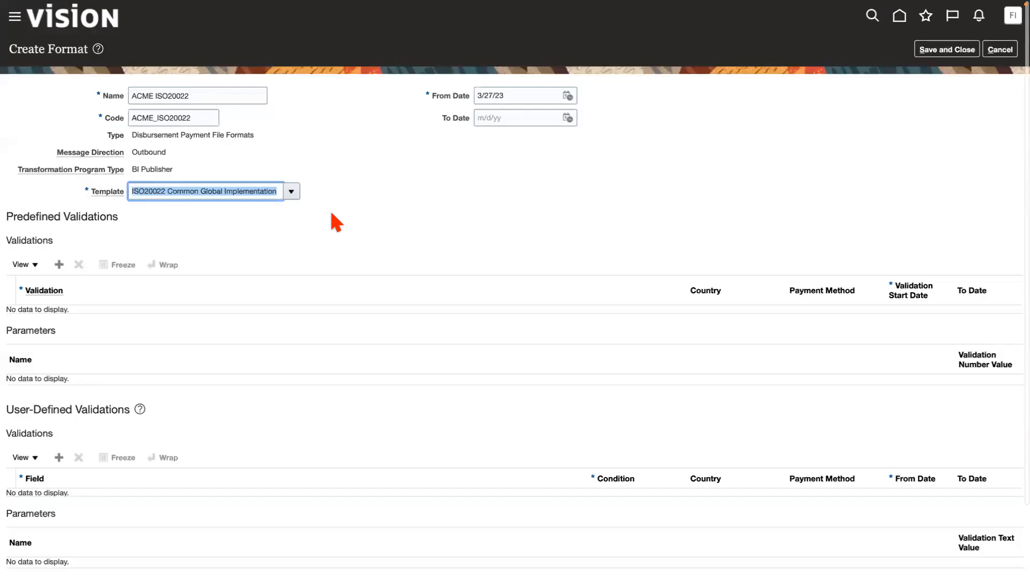
Add the predefined CGI Validation to the format and widen the Validation Number Value column of its parameters.
left_click(59, 265)
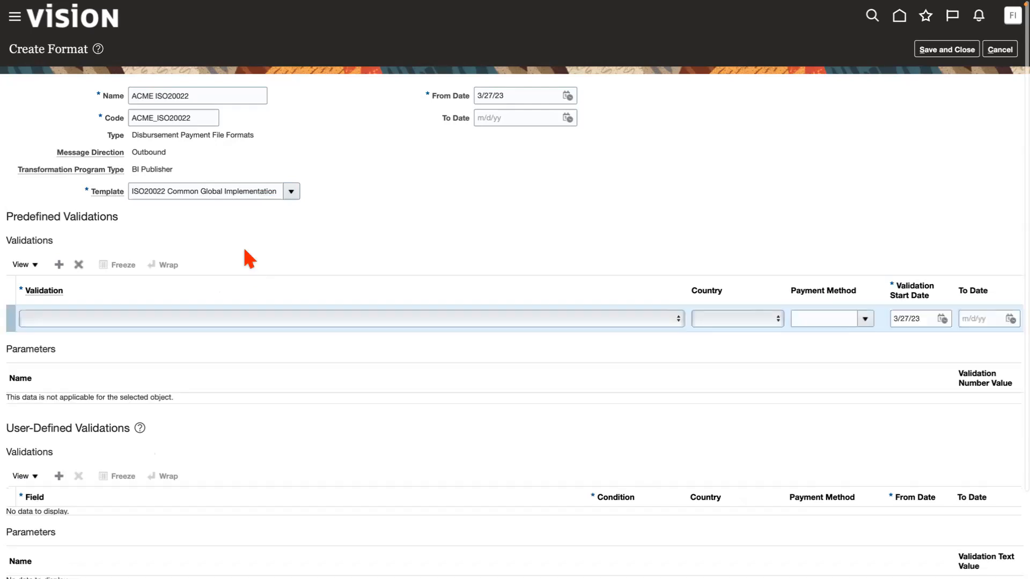
left_click(231, 320)
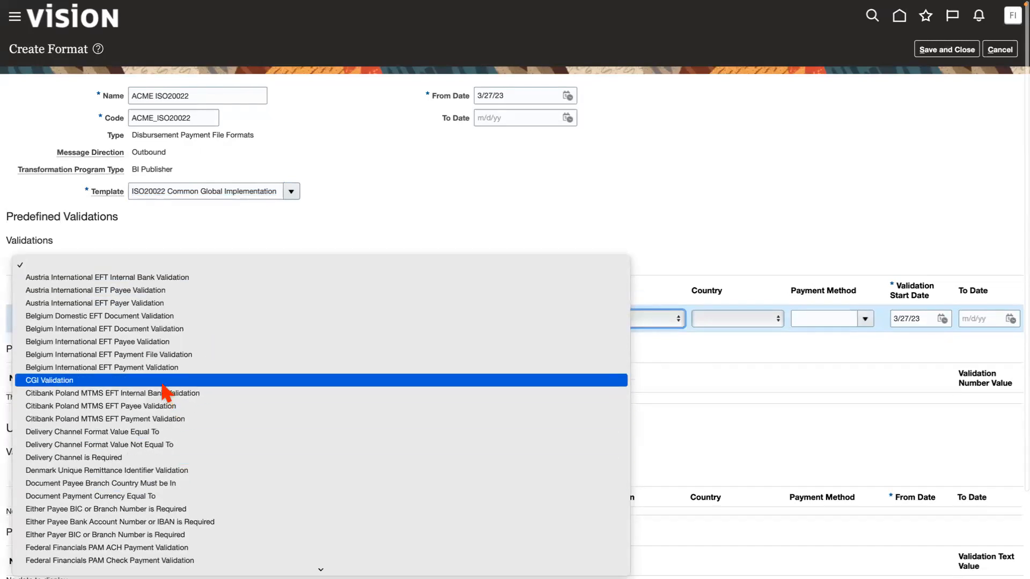
left_click(74, 382)
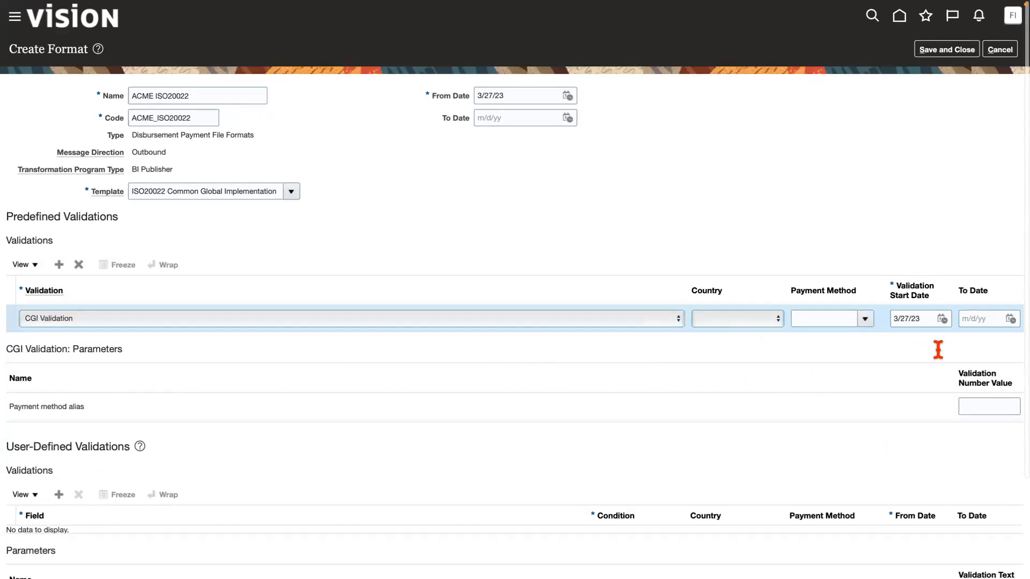
left_click_drag(954, 378, 796, 391)
left_click(918, 398)
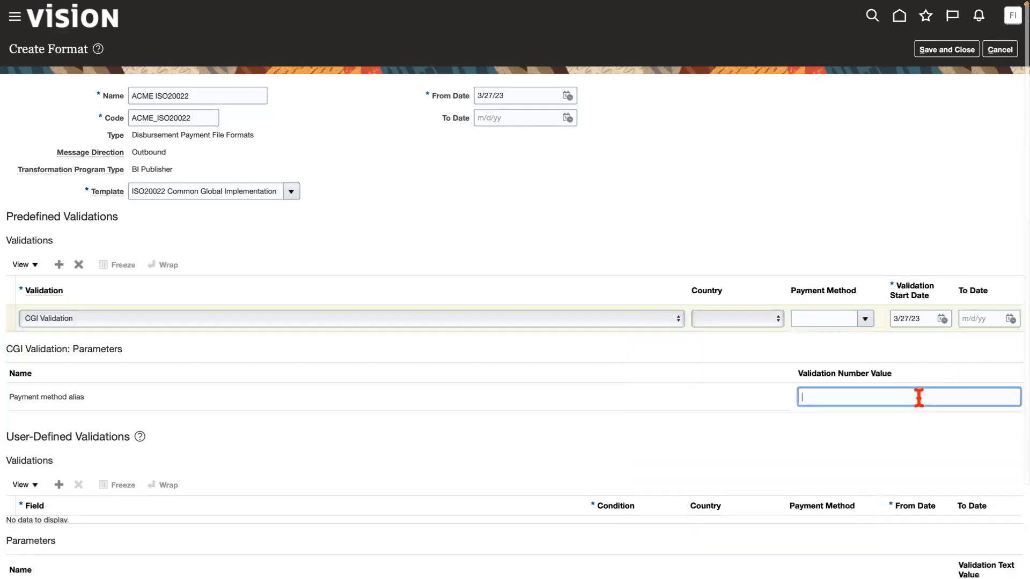
Set the payment method of the CGI Validation row to Electronic.
left_click(865, 318)
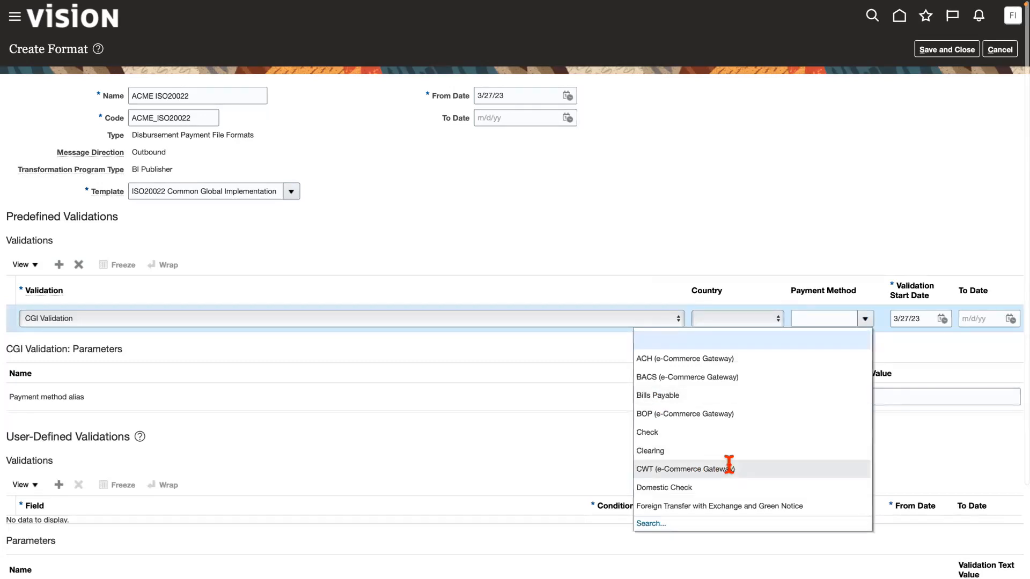
scroll(728, 465, "down", 6)
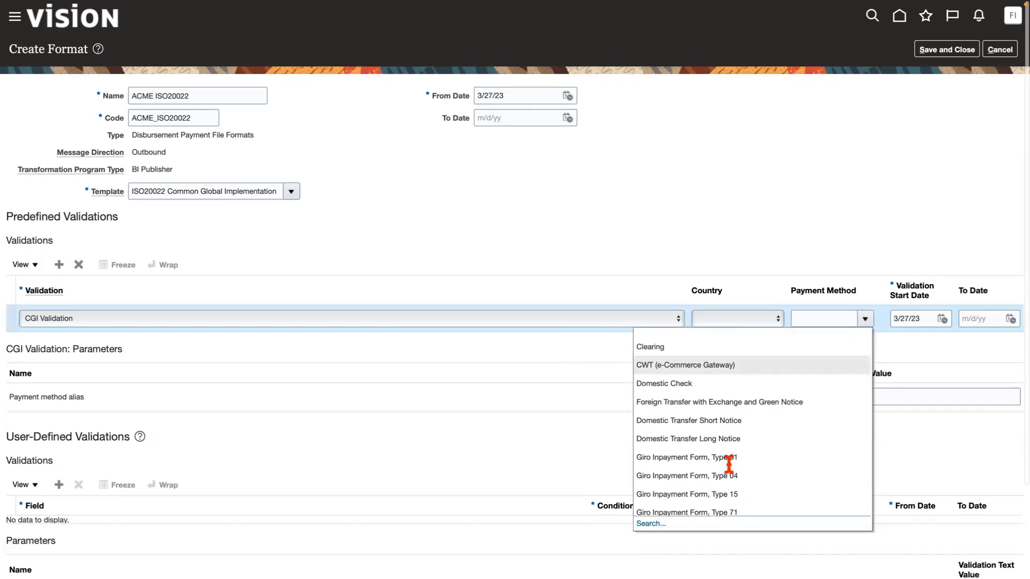
scroll(730, 466, "down", 2)
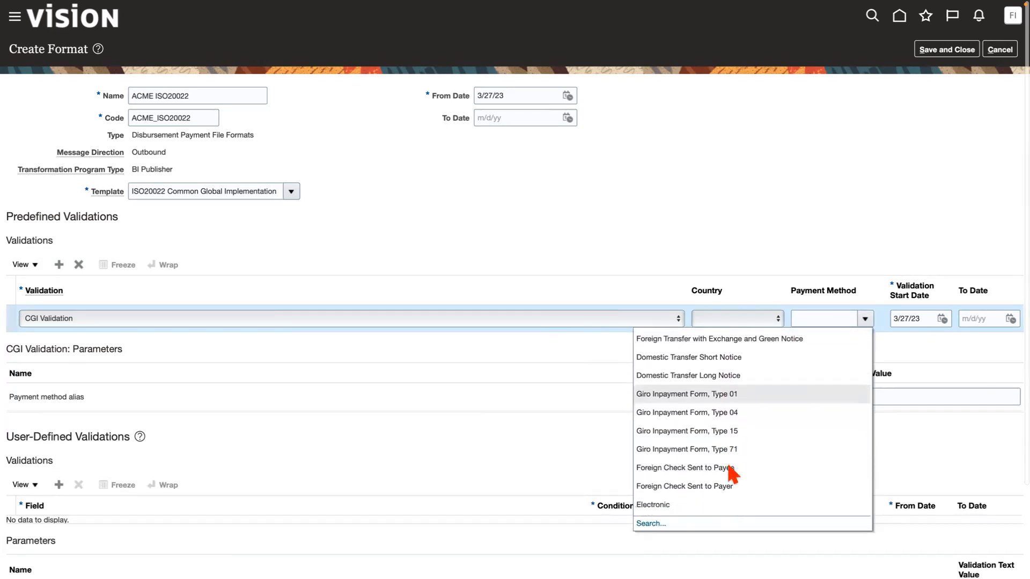
left_click(663, 497)
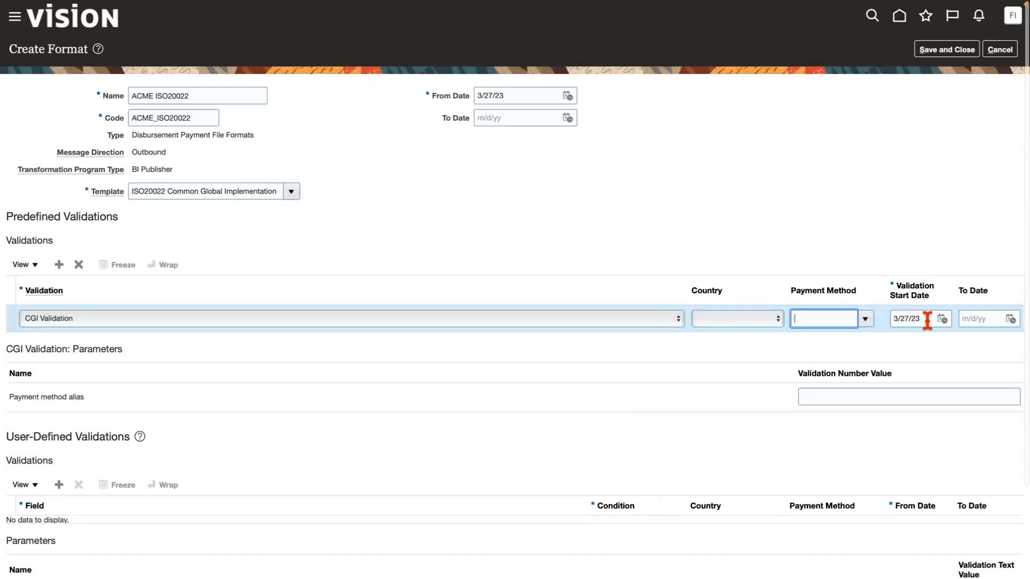
left_click(822, 398)
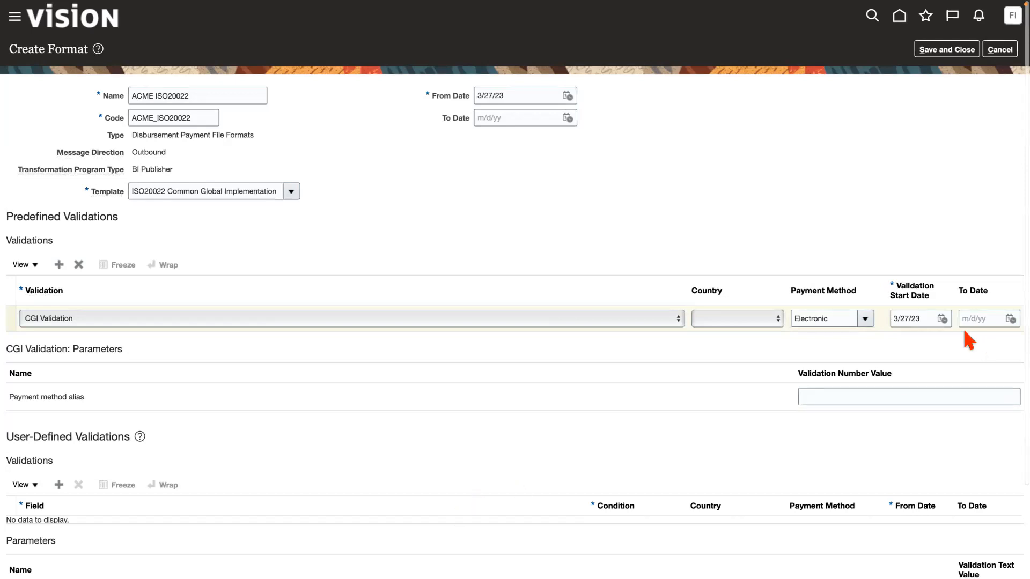
left_click(922, 318)
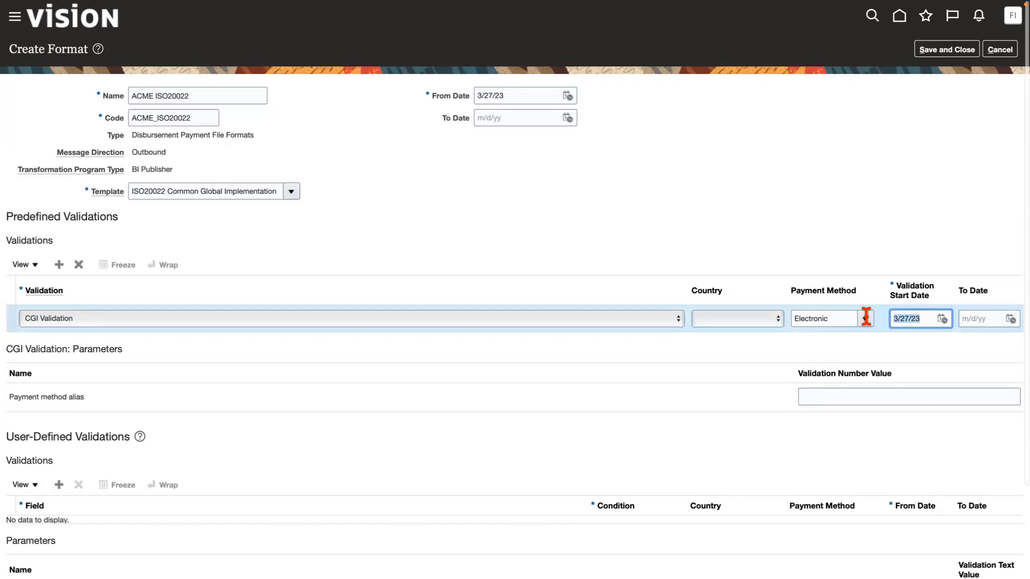
Set both the Validation Start Date and the To Date of the CGI Validation row to 1/1/23.
type("1/1/2")
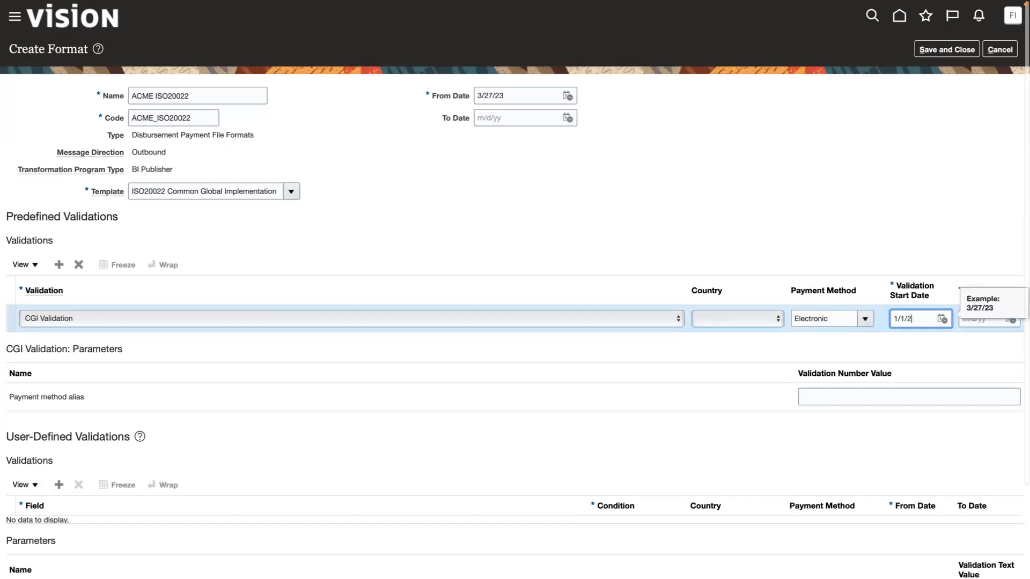
type("3")
key("Tab")
type("1/1/")
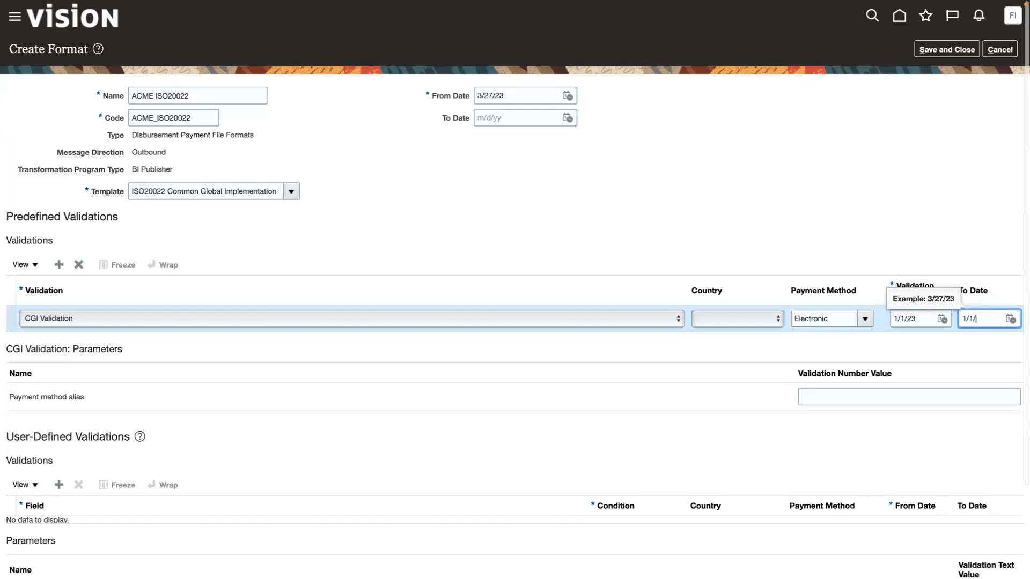
type("23")
Enter IBY_ISO20022_PMTMTD as the value of the CGI Validation's Payment method alias parameter.
left_click(835, 395)
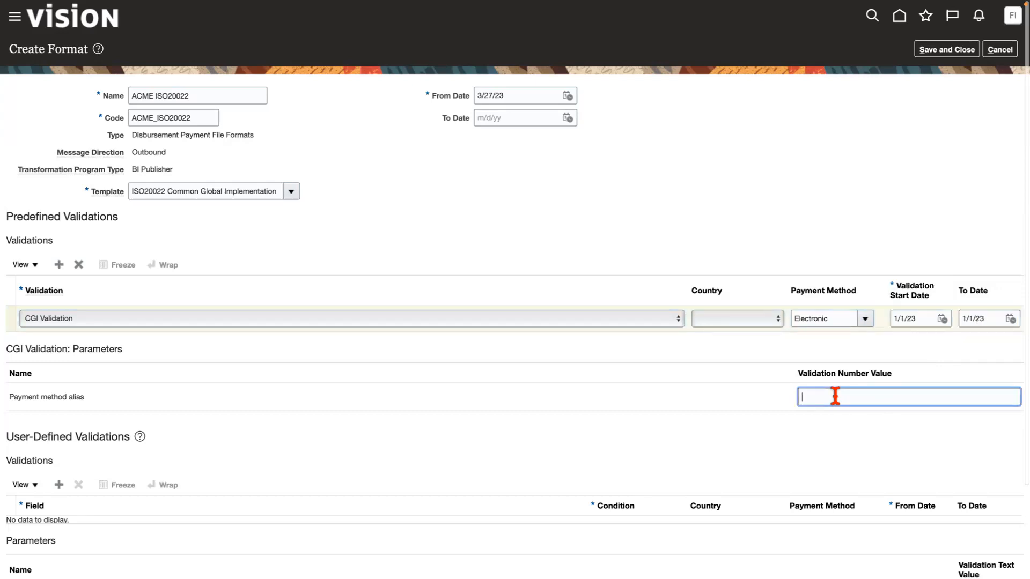
type("IBY_ISO20022_PMTMTD")
left_click(653, 338)
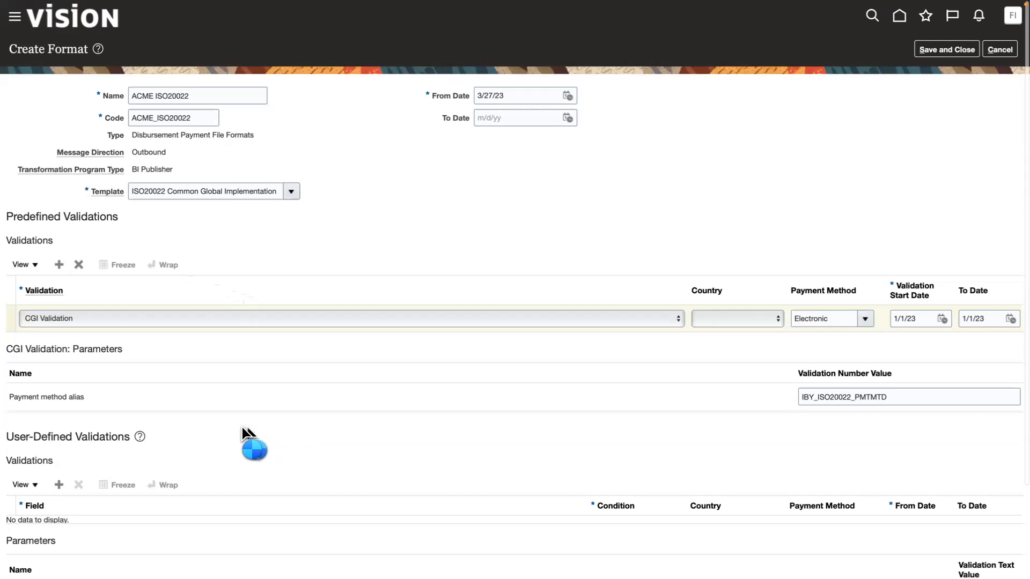
left_click(115, 319)
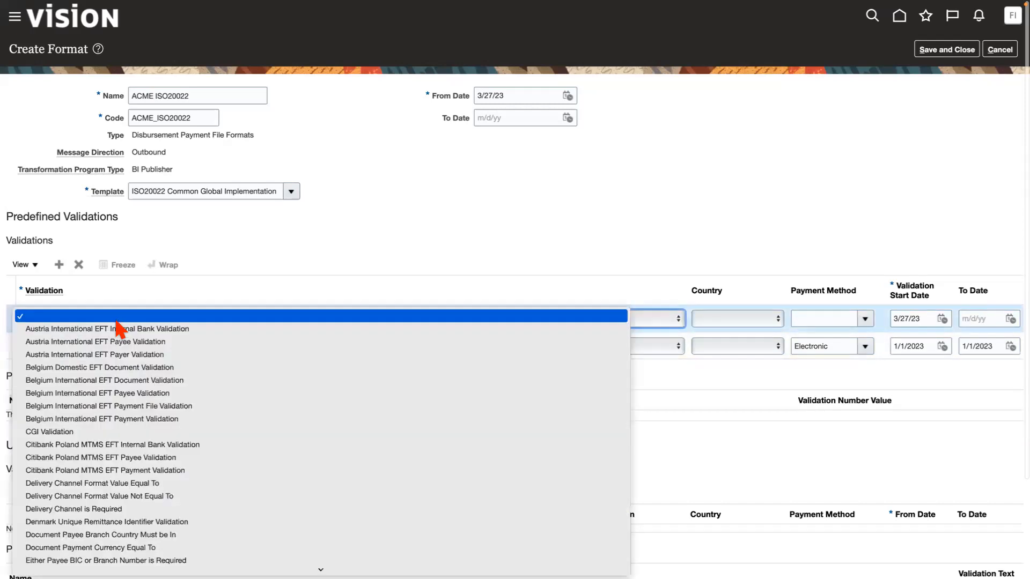
scroll(137, 486, "down", 10)
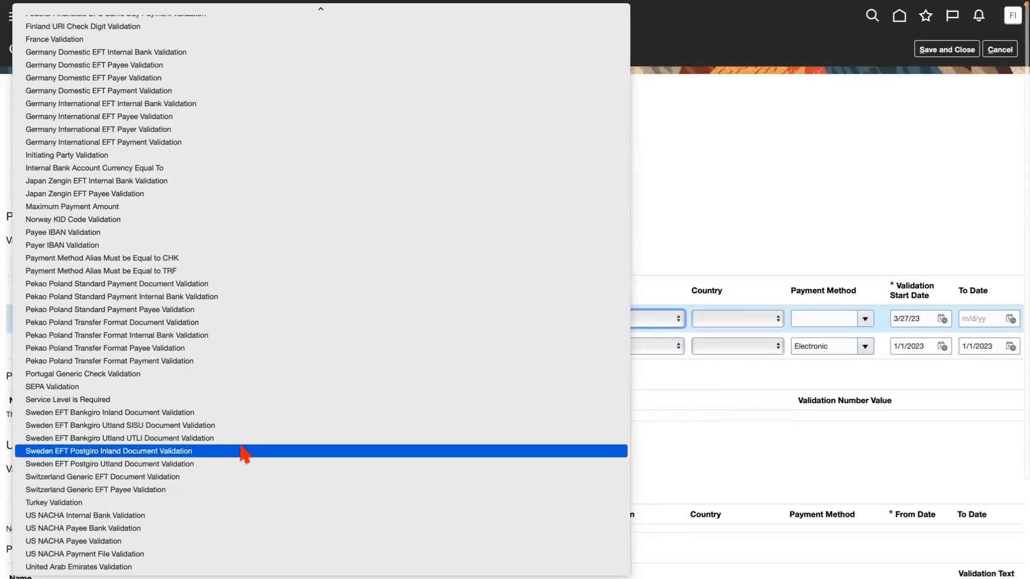
left_click(734, 211)
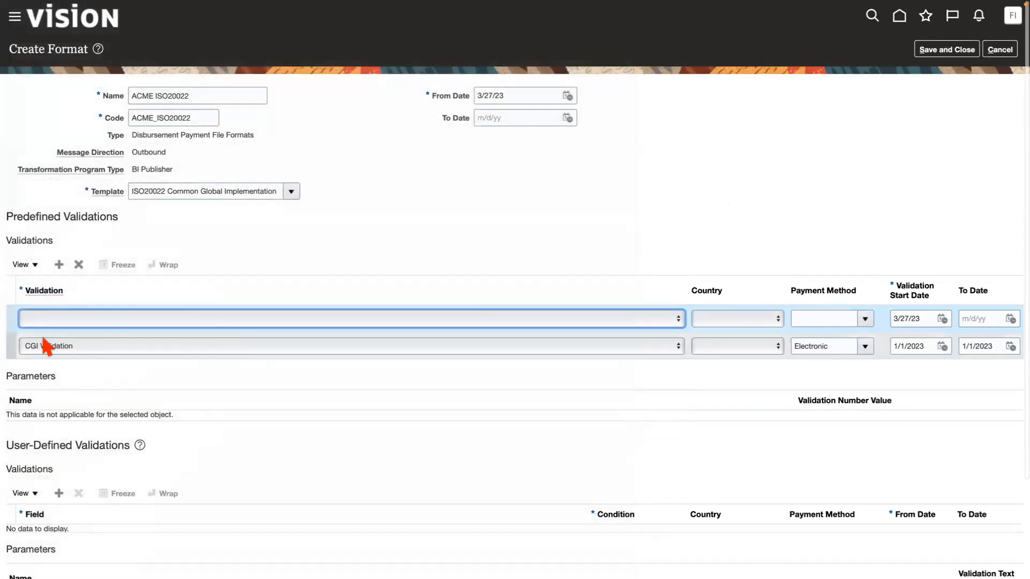
left_click(79, 265)
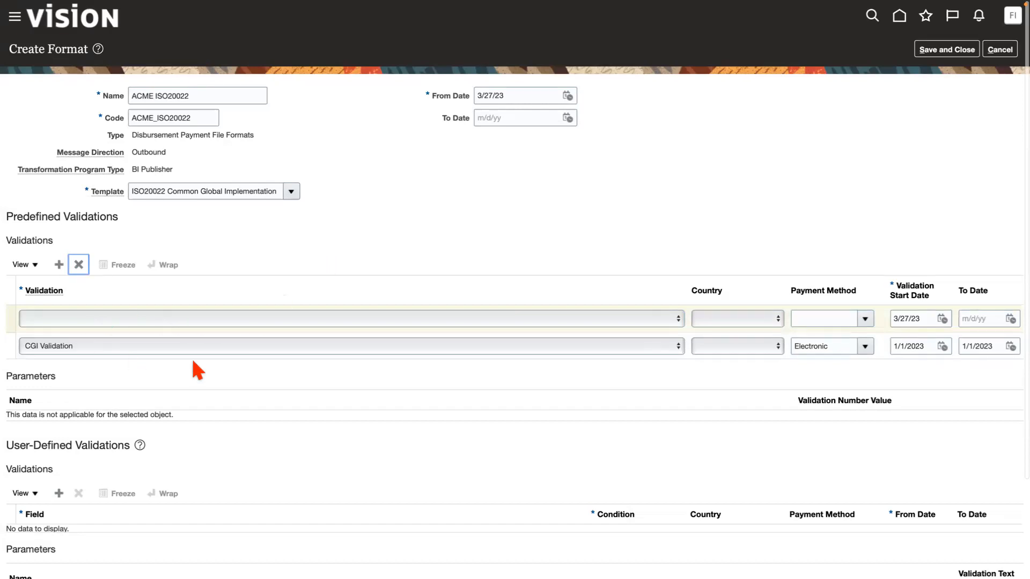
left_click(516, 348)
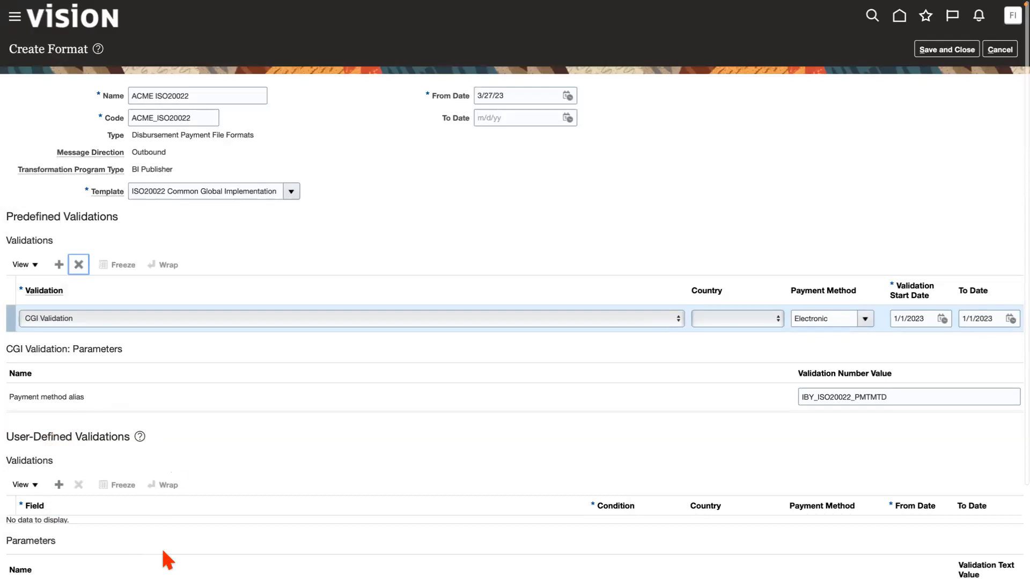
Review the format's remaining validation sections, and save and close the ACME ISO20022 format.
scroll(135, 552, "down", 1)
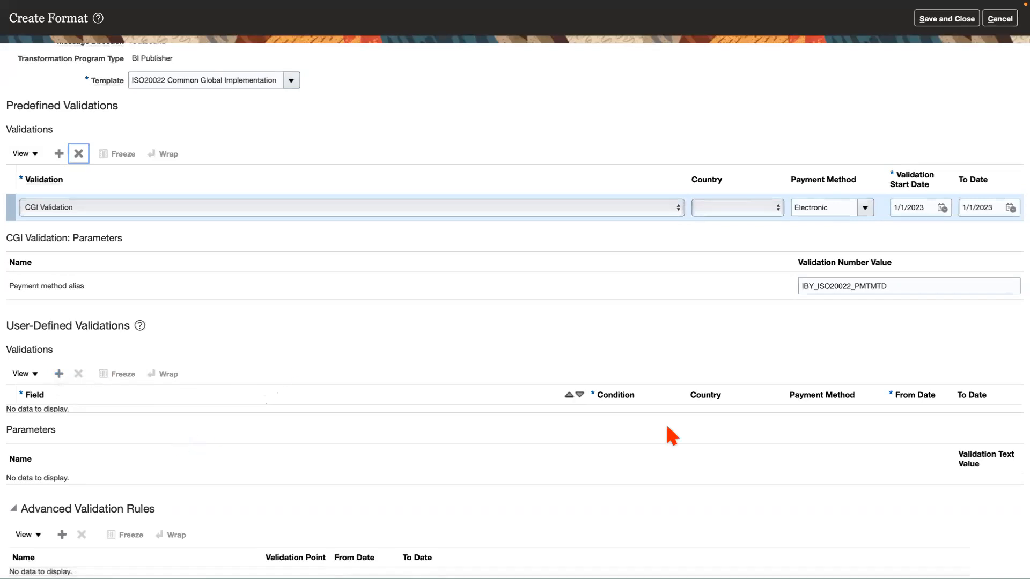
scroll(333, 388, "up", 3)
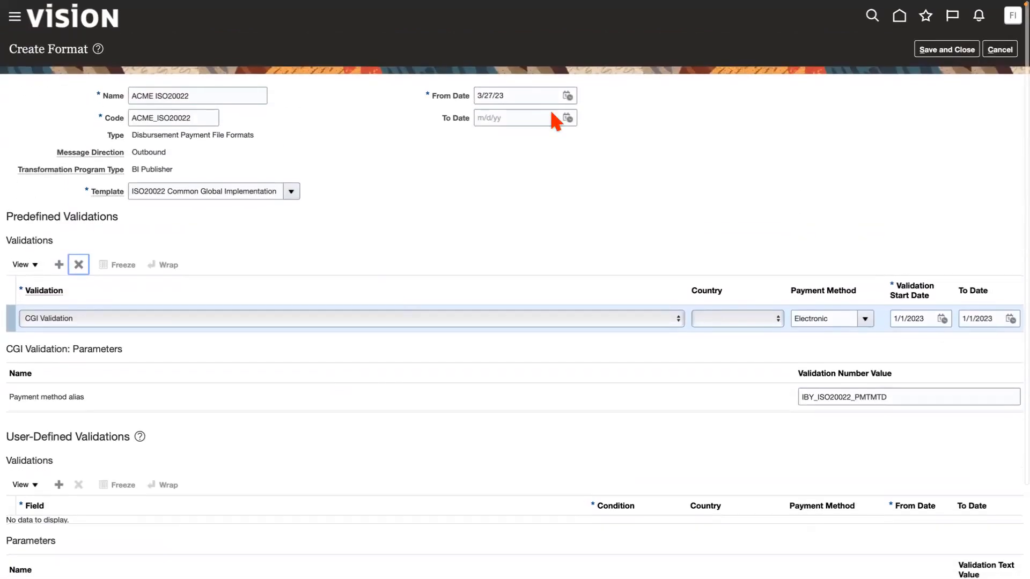
left_click(961, 53)
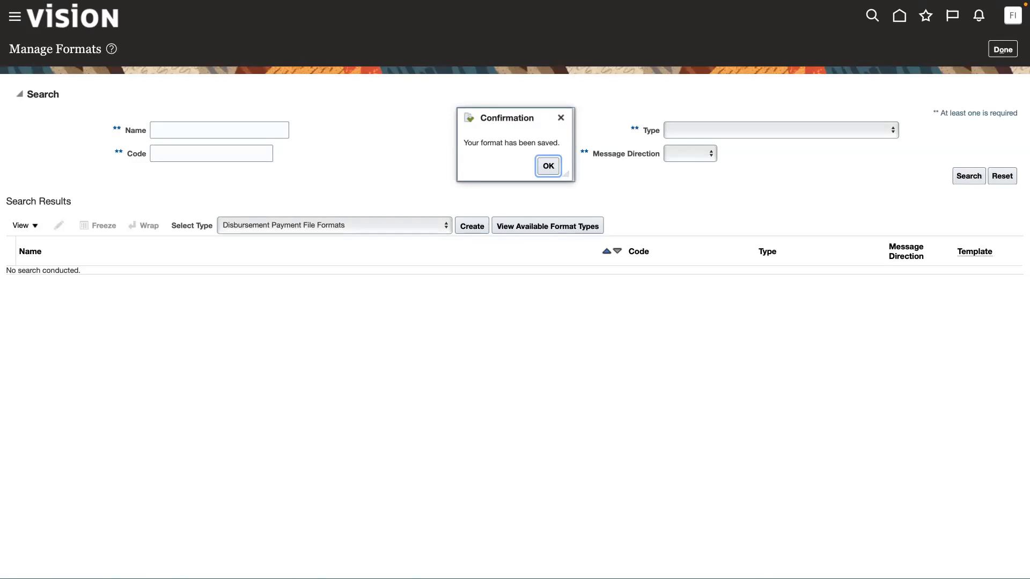
left_click(548, 167)
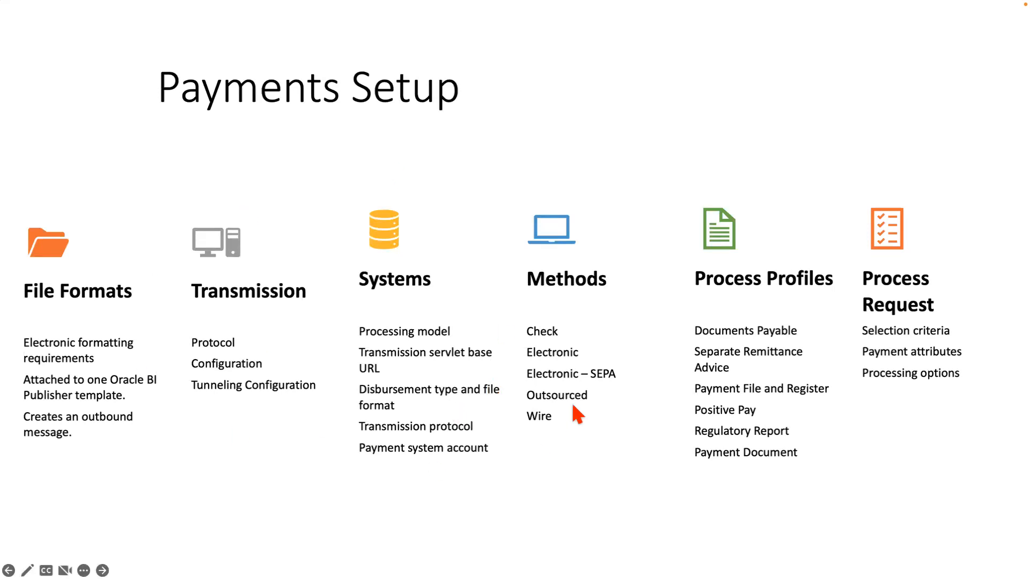
Leave Manage Formats and open the Manage Payment Process Profiles task of the Payments functional area.
key("ctrl+Right")
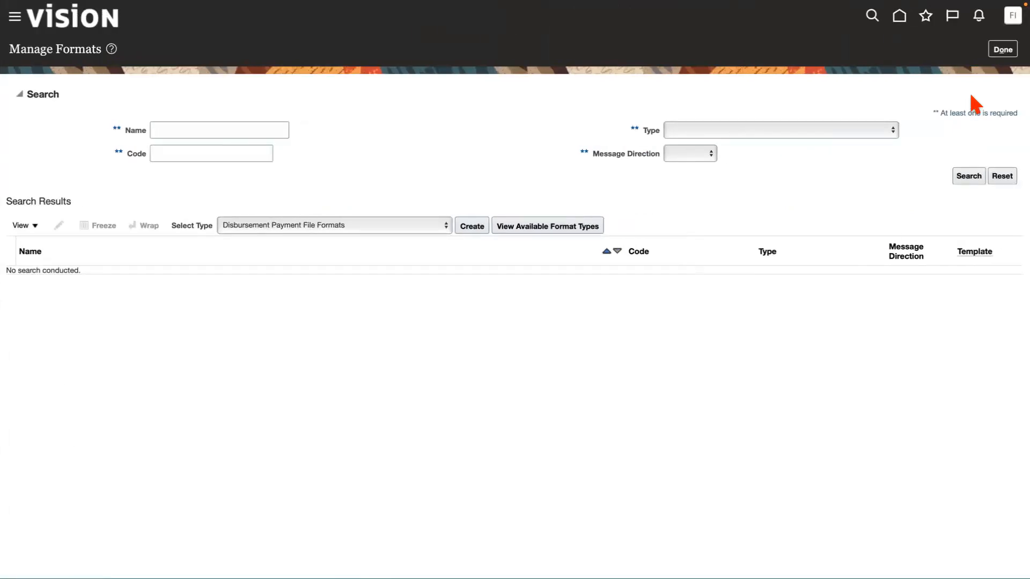
left_click(1002, 49)
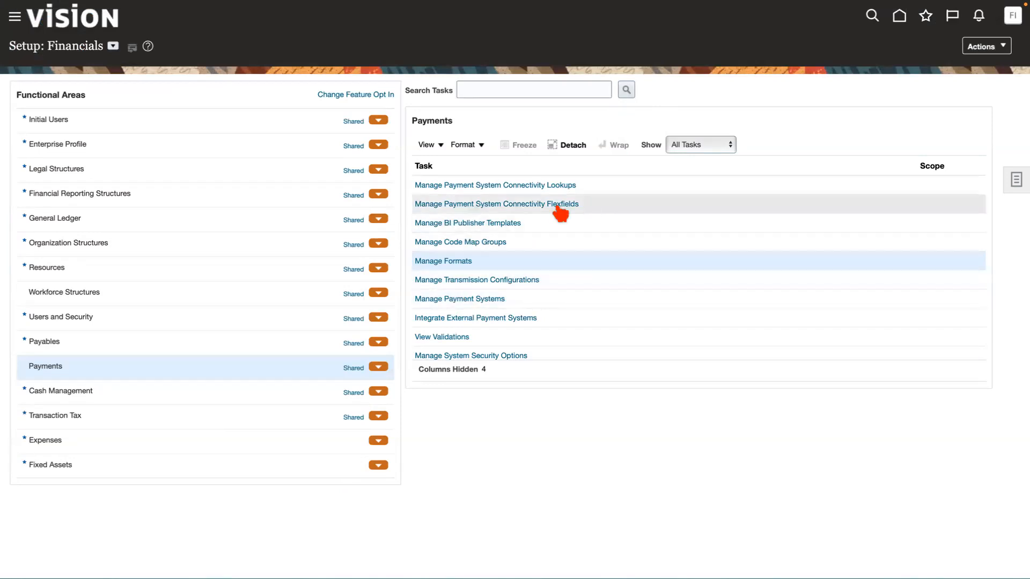
scroll(593, 312, "down", 1)
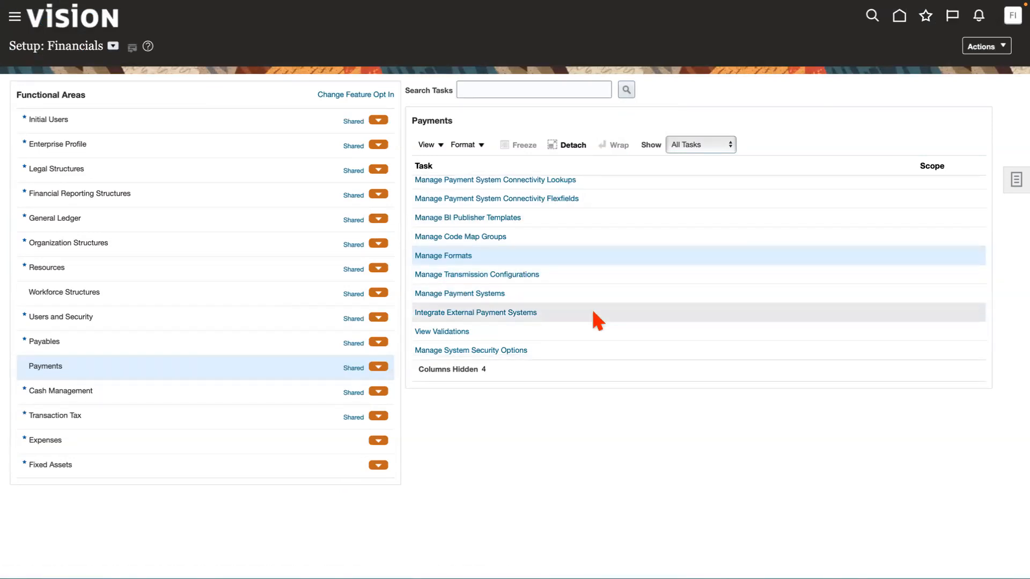
scroll(597, 320, "up", 1)
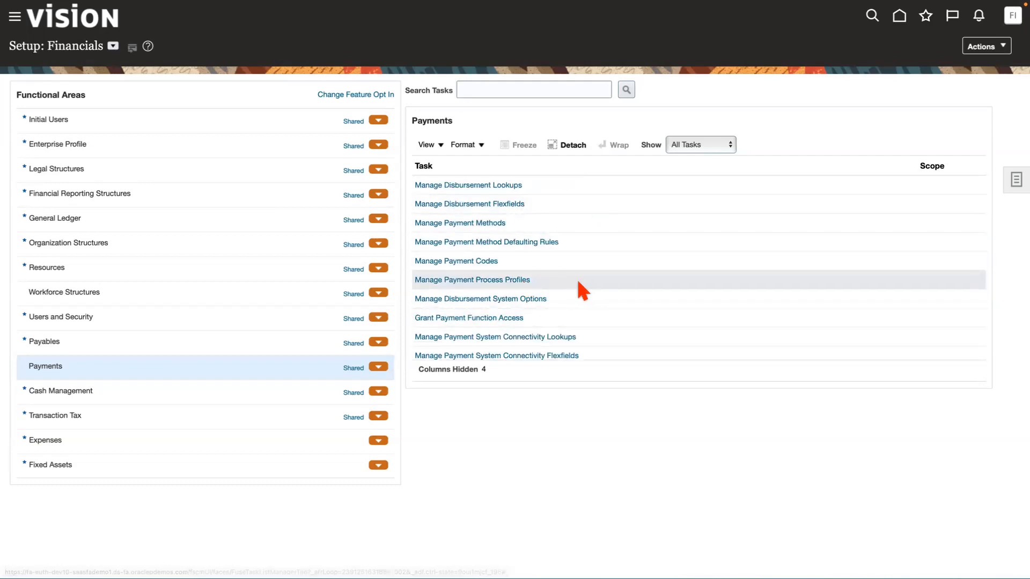
left_click(476, 281)
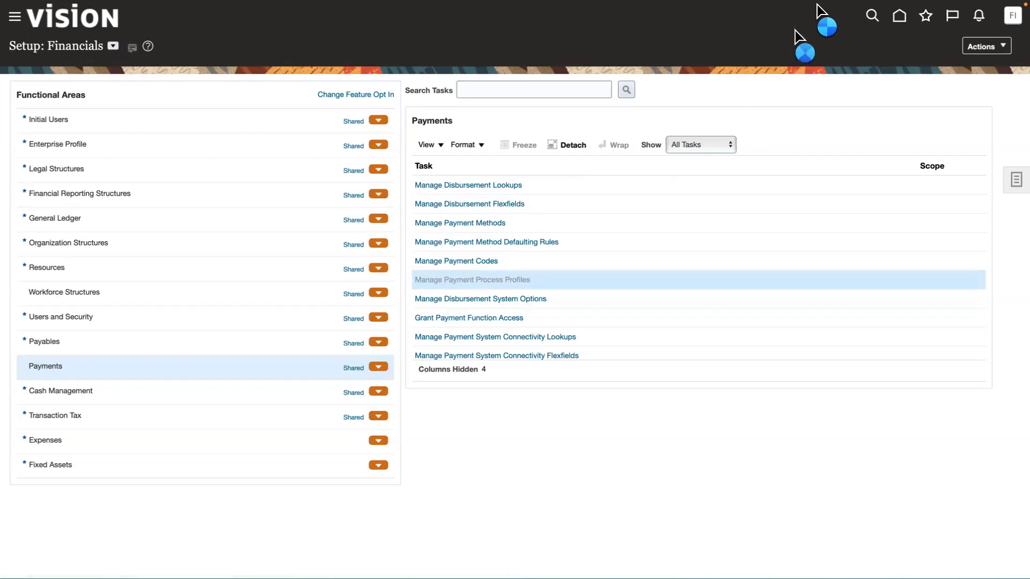
left_click(993, 59)
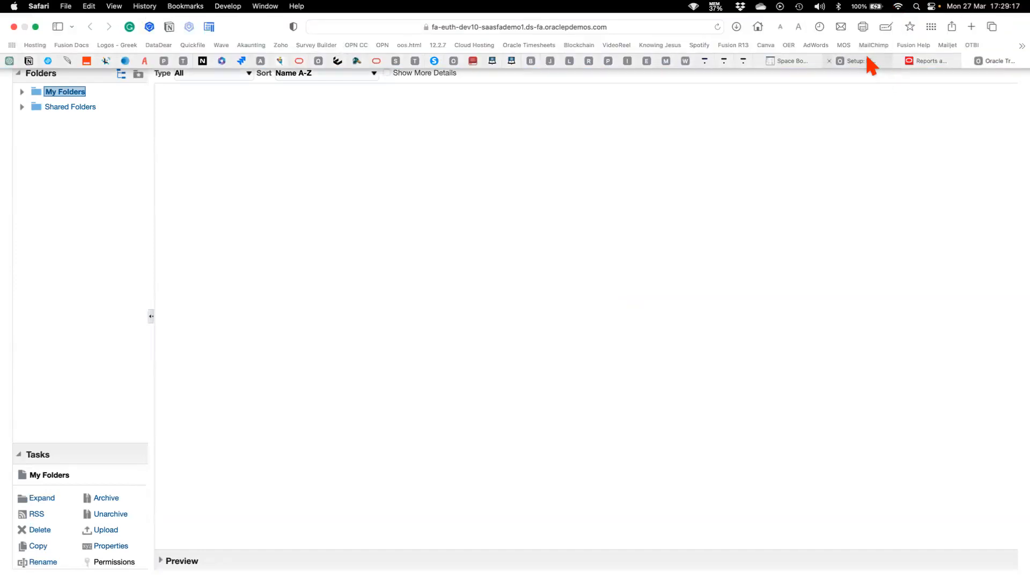
left_click(873, 63)
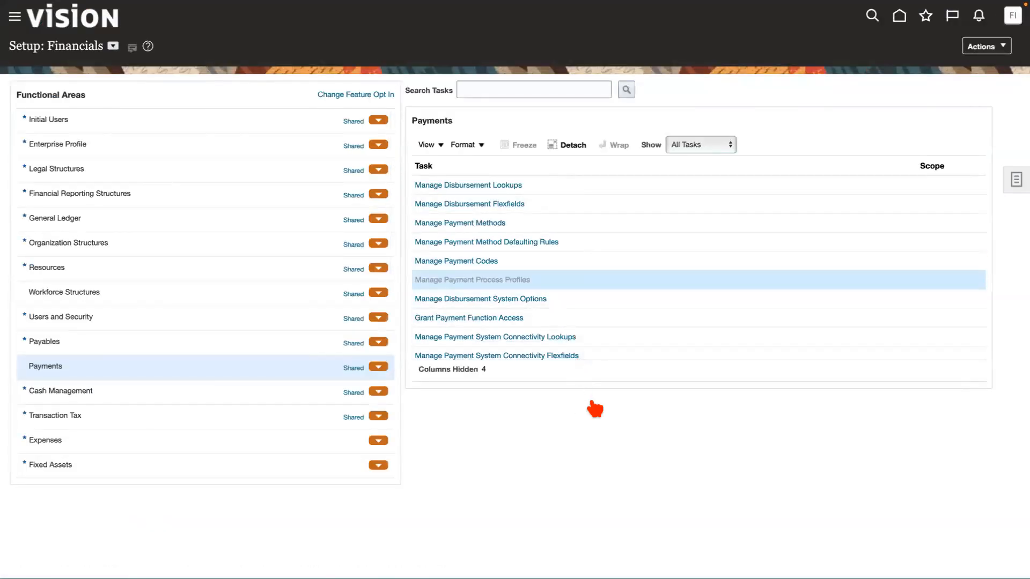
left_click(601, 281)
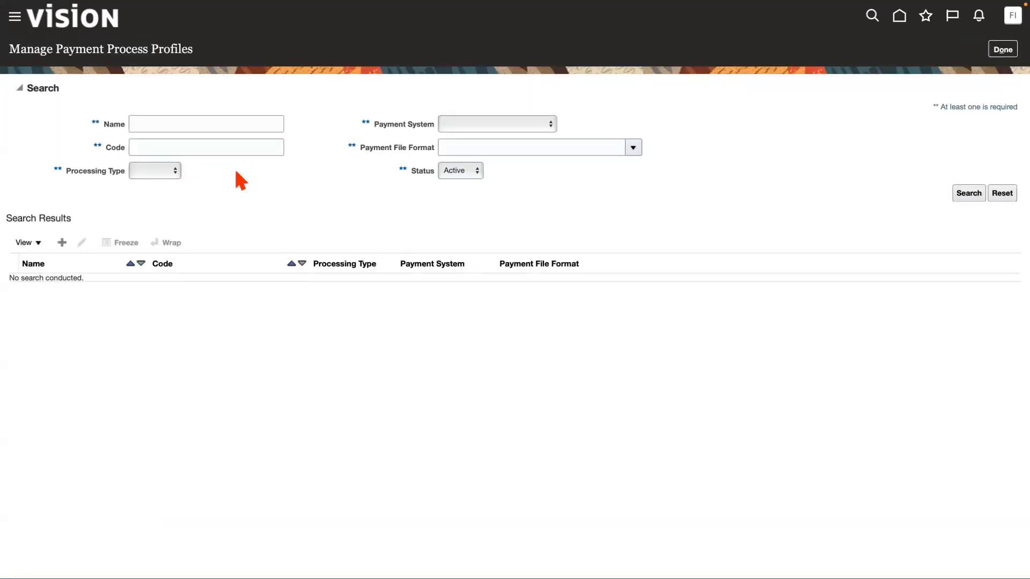
Create a payment process profile named ACME Payment Process Profile with the code ACME PPP.
left_click(64, 243)
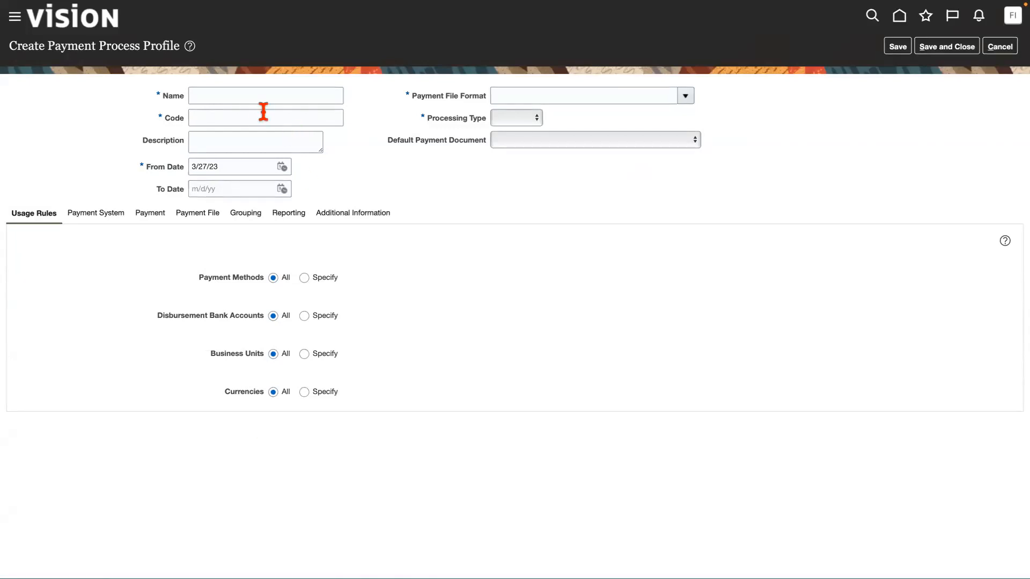
left_click(223, 94)
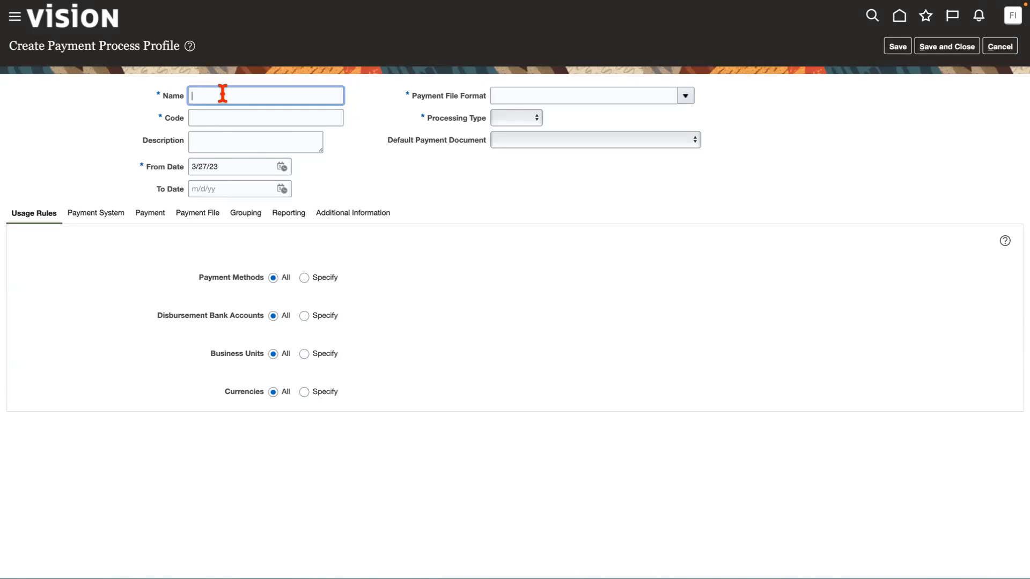
type("ACME Payment Process Profile")
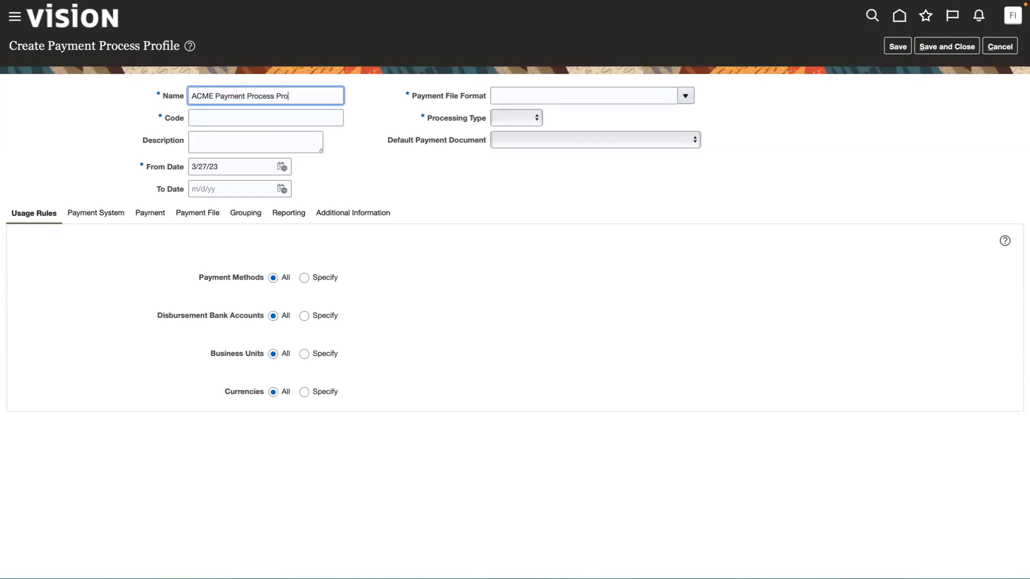
left_click(246, 119)
type("ACME PPP")
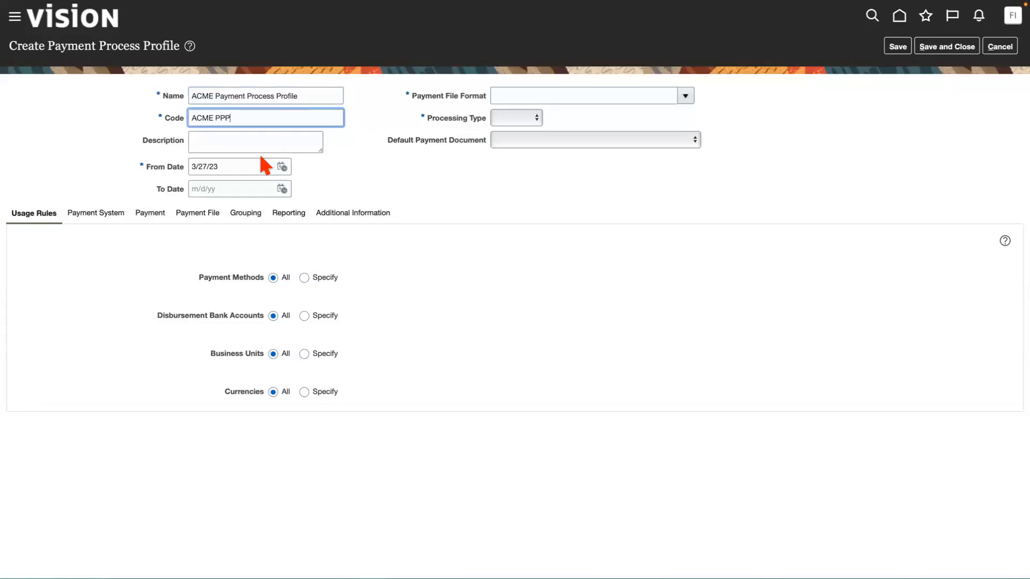
Set the profile's From Date to 1/1/23 and its Payment File Format to ACME ISO20022.
left_click_drag(232, 165, 146, 165)
type("1/")
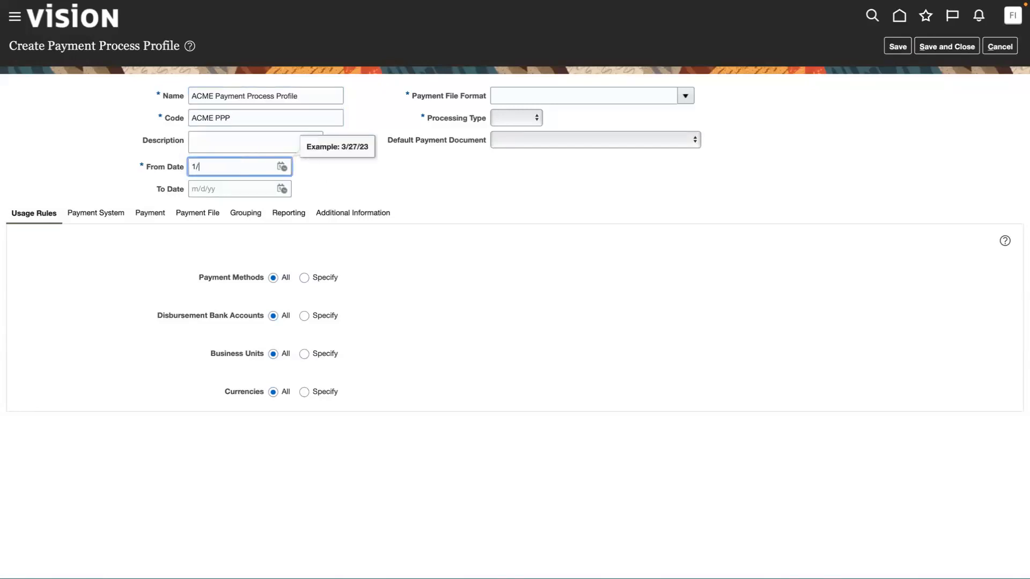
type("1/23")
left_click(685, 95)
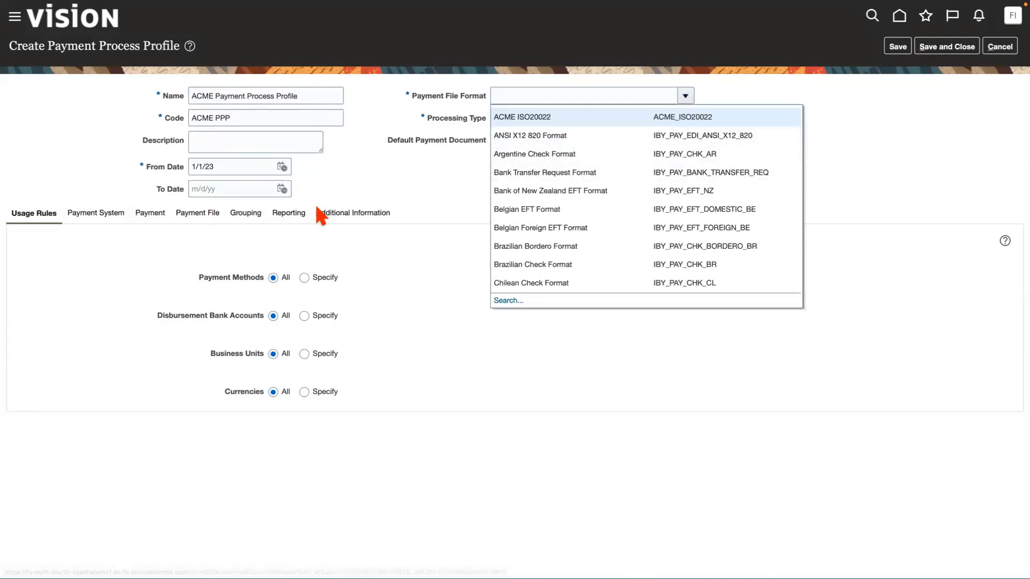
left_click(539, 116)
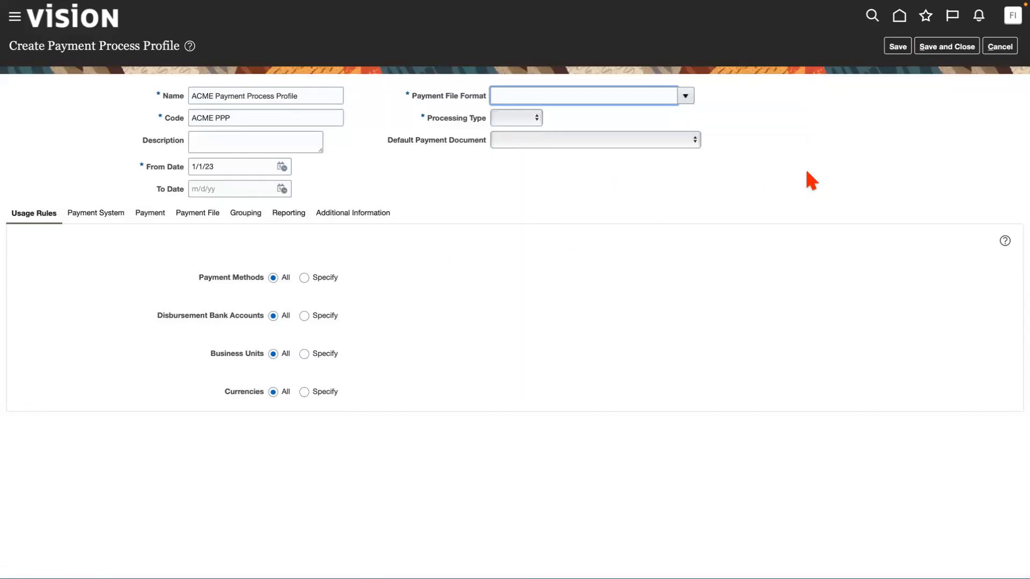
Examine the Payments folder under Financials in the catalog's Shared Folders, and return to the payment process profile.
mouse_move(826, 2)
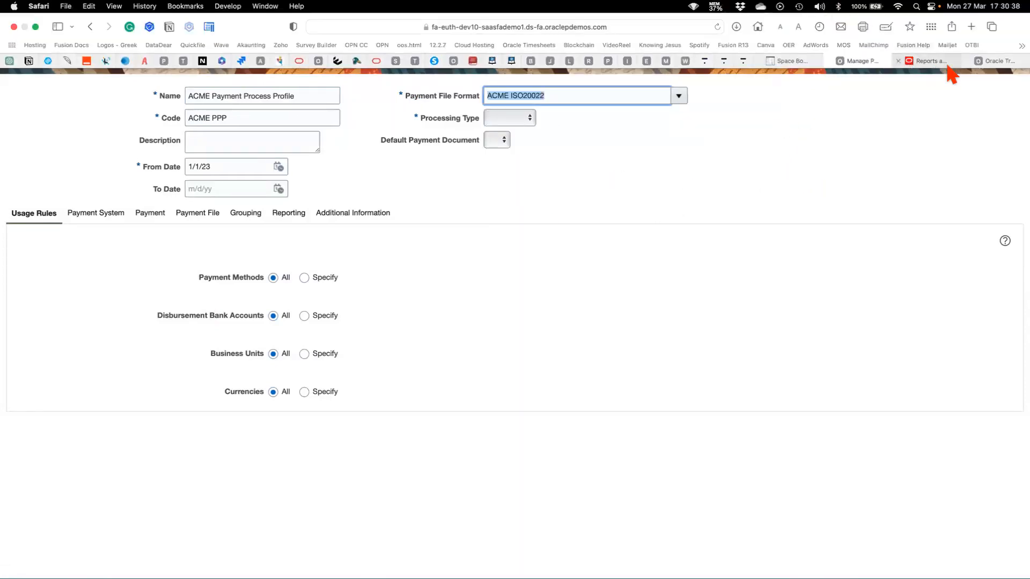
left_click(992, 63)
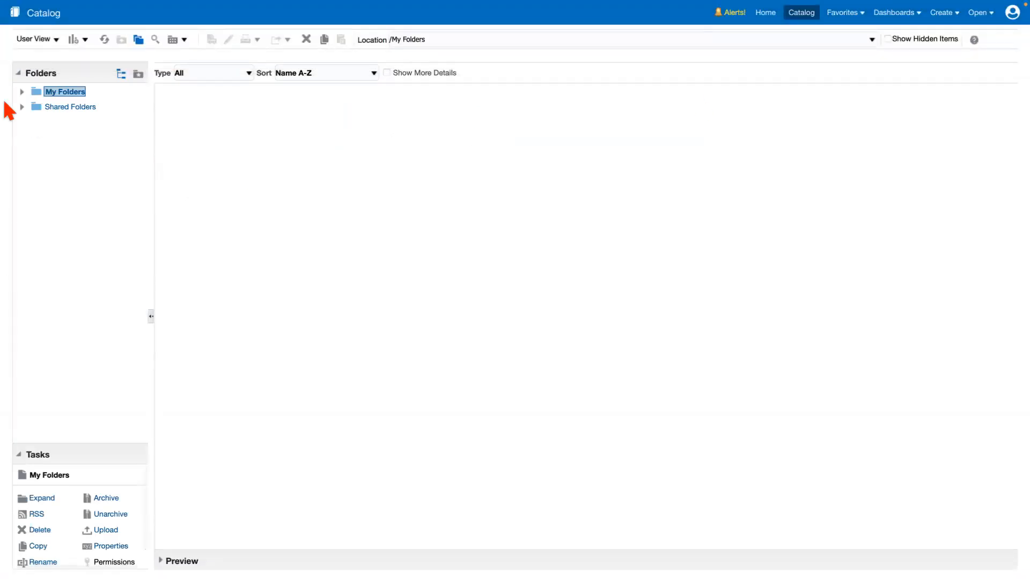
left_click(23, 106)
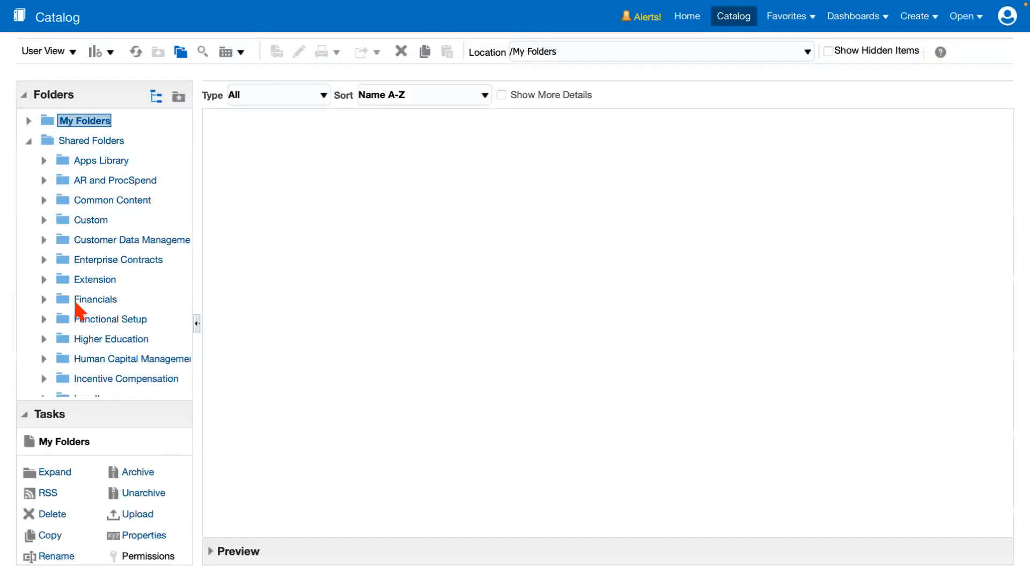
left_click(44, 299)
scroll(142, 340, "down", 5)
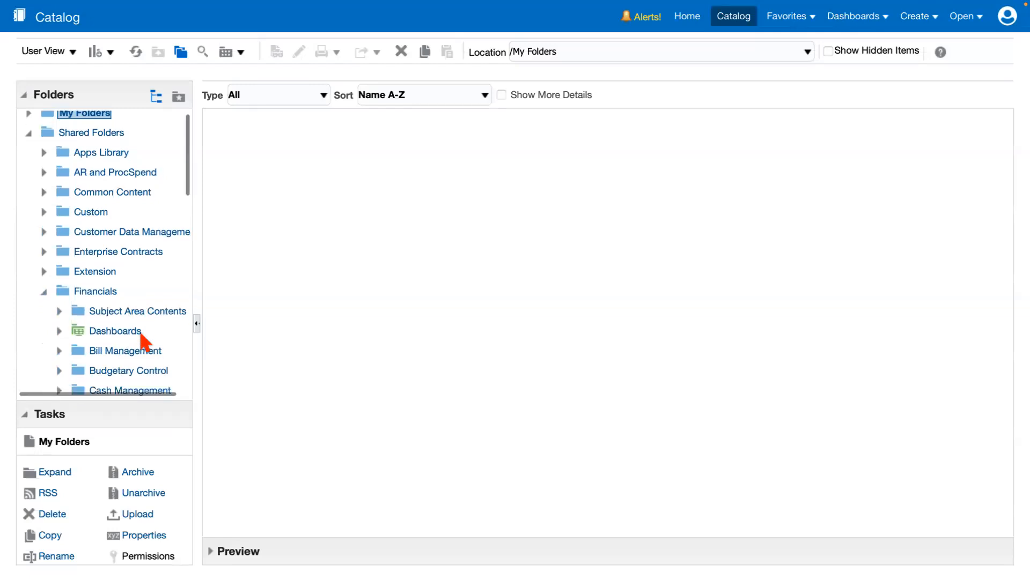
scroll(142, 338, "down", 8)
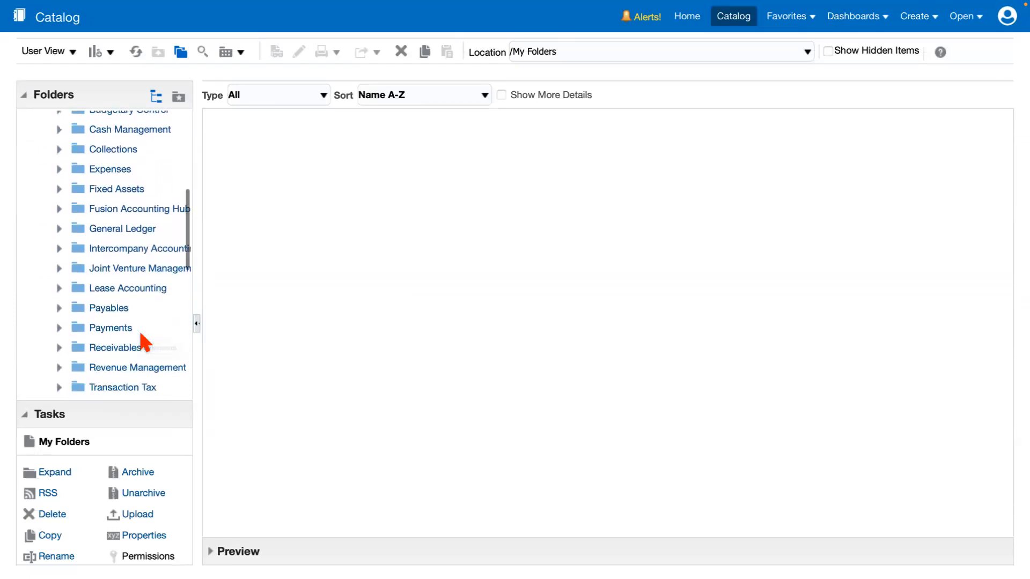
left_click(59, 260)
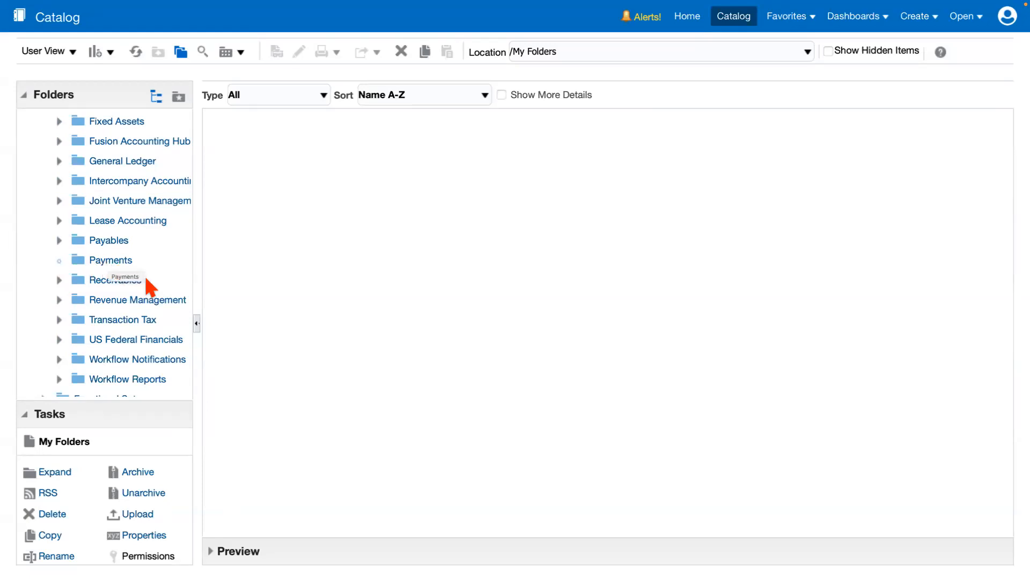
left_click(107, 262)
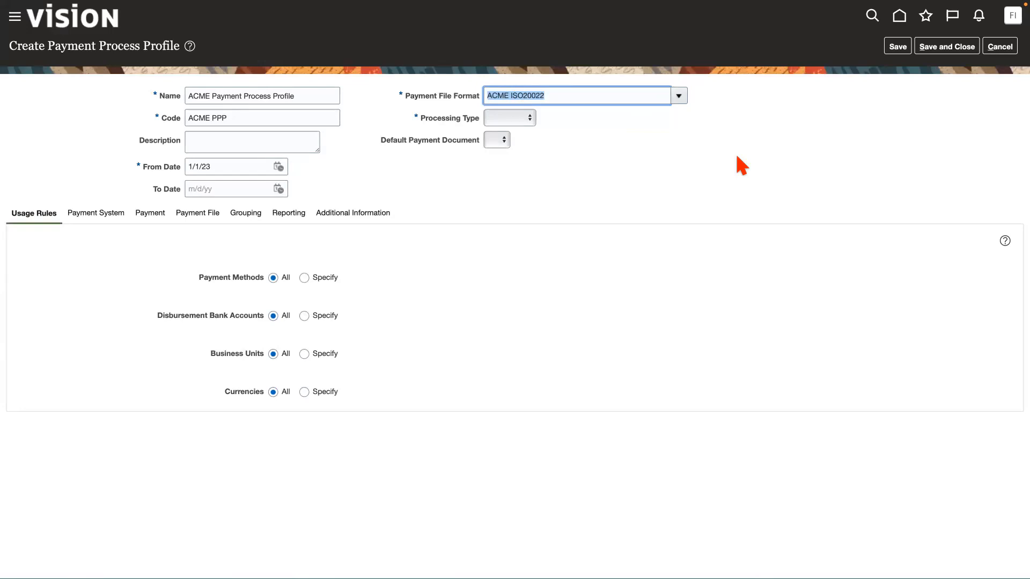
left_click(995, 63)
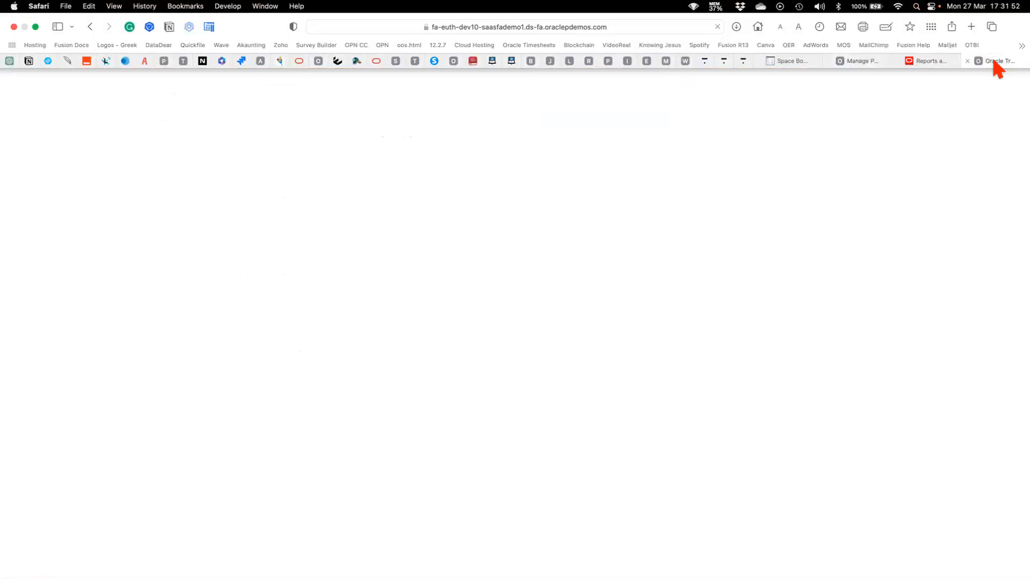
mouse_move(664, 1)
left_click(854, 61)
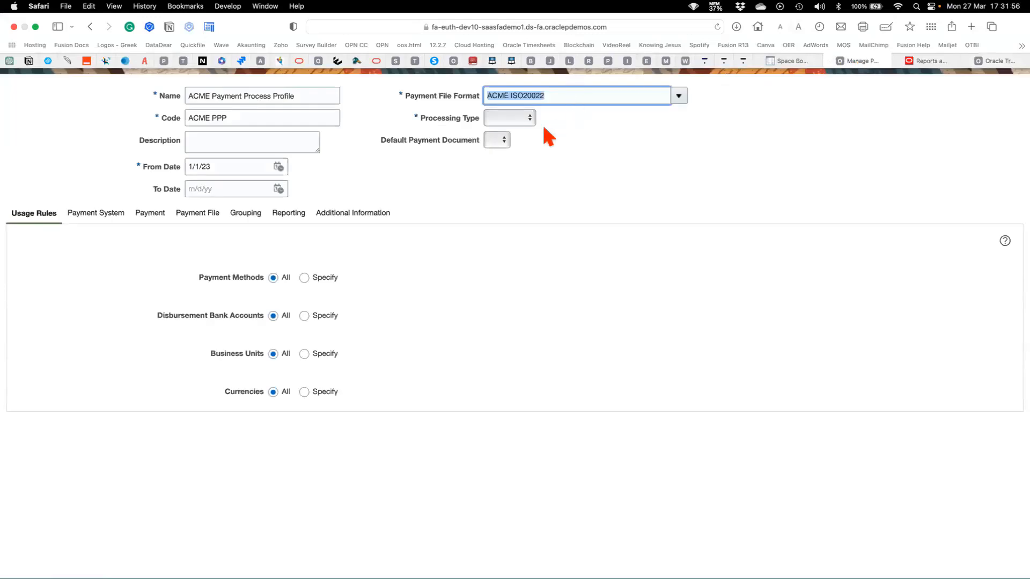
Set the profile's Processing Type to Electronic and keep the Payment Confirmation Point at When the payment file is formatted.
left_click(525, 119)
left_click(504, 129)
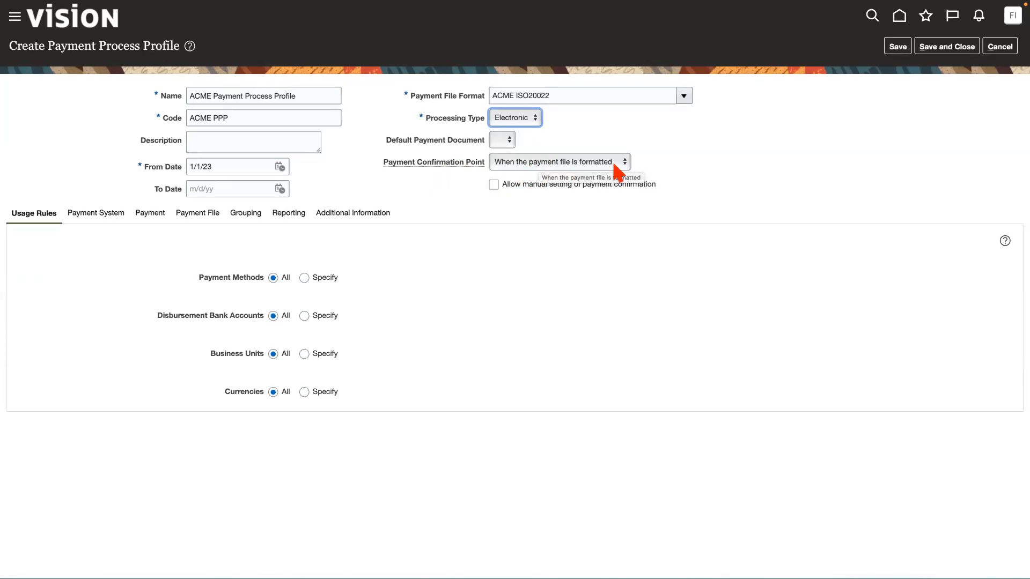
left_click(567, 165)
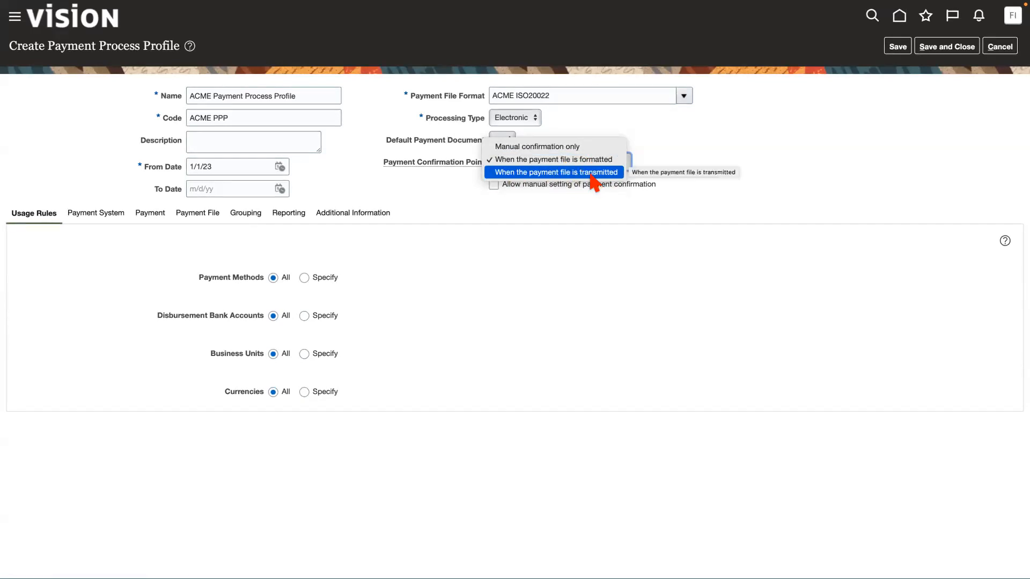
left_click(612, 160)
left_click(761, 182)
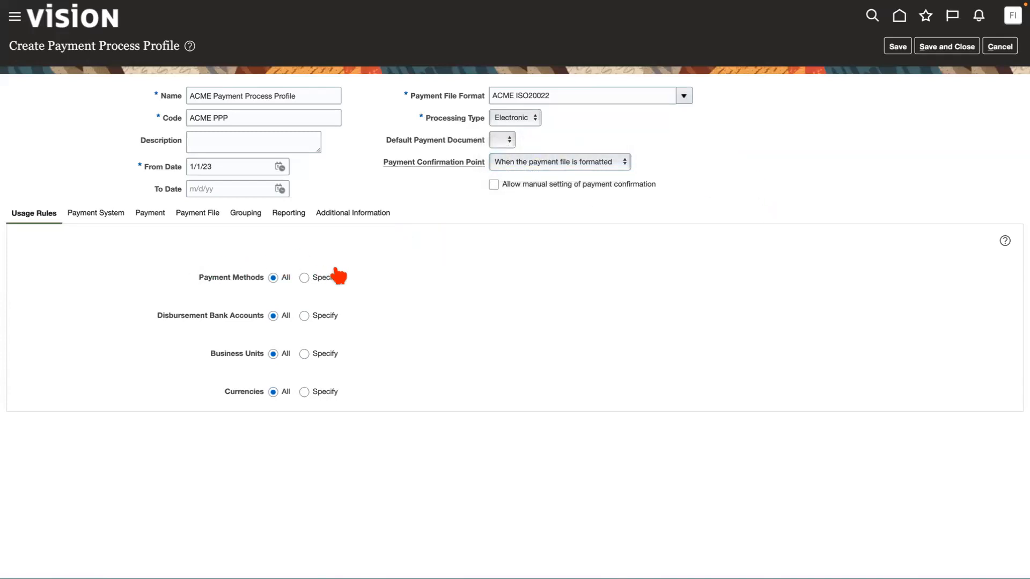
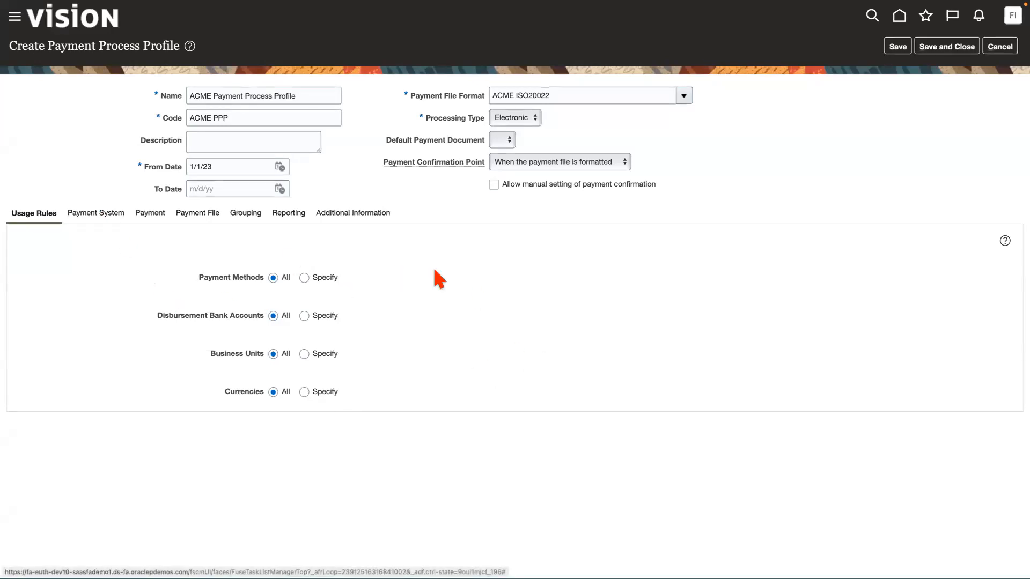
Switch to the Disbursement Payment File Formats report and show its layouts as a list.
mouse_move(876, 31)
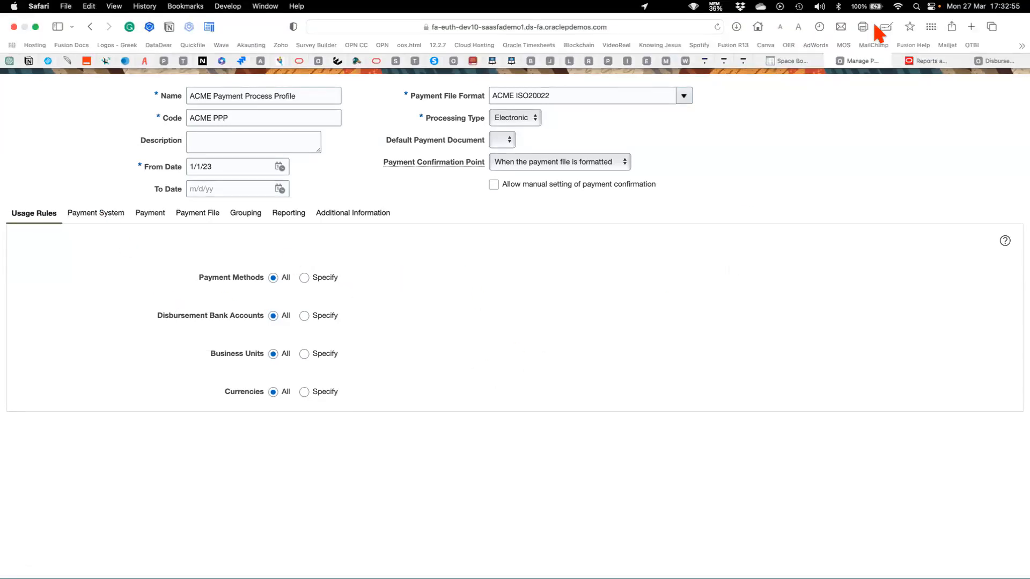
left_click(995, 60)
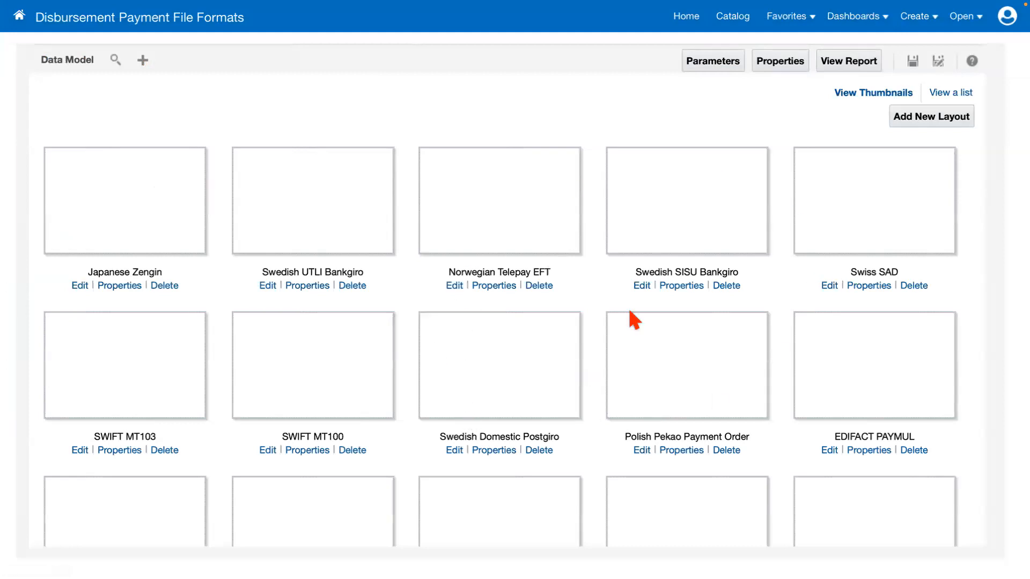
scroll(428, 350, "down", 3)
scroll(428, 349, "down", 4)
scroll(423, 346, "up", 7)
left_click(965, 94)
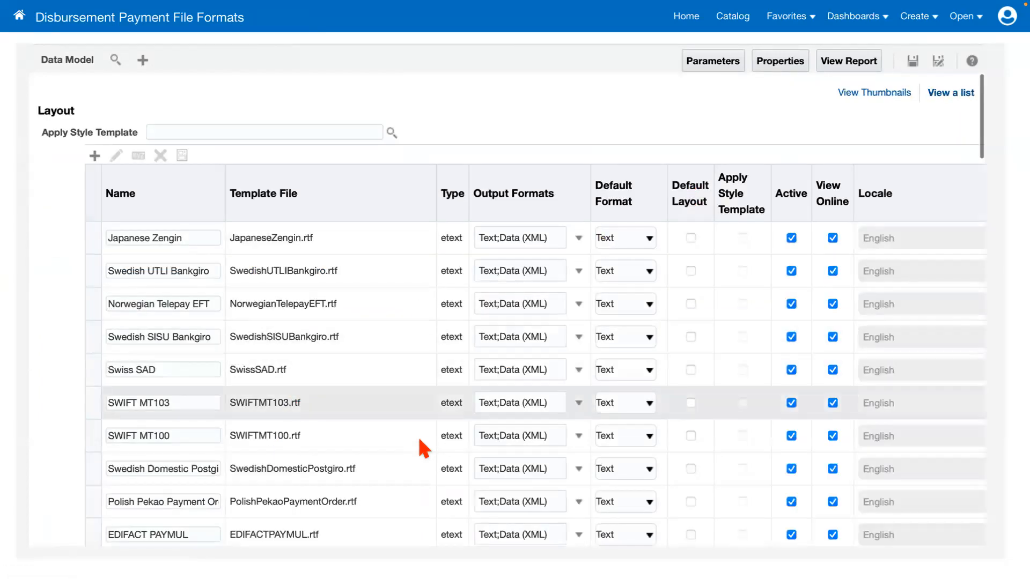
Set the Default Format of the ISO20022CGI.xsl and ISO20020SEPAV5_0.xsl layouts to XML.
scroll(419, 441, "down", 7)
scroll(424, 448, "down", 13)
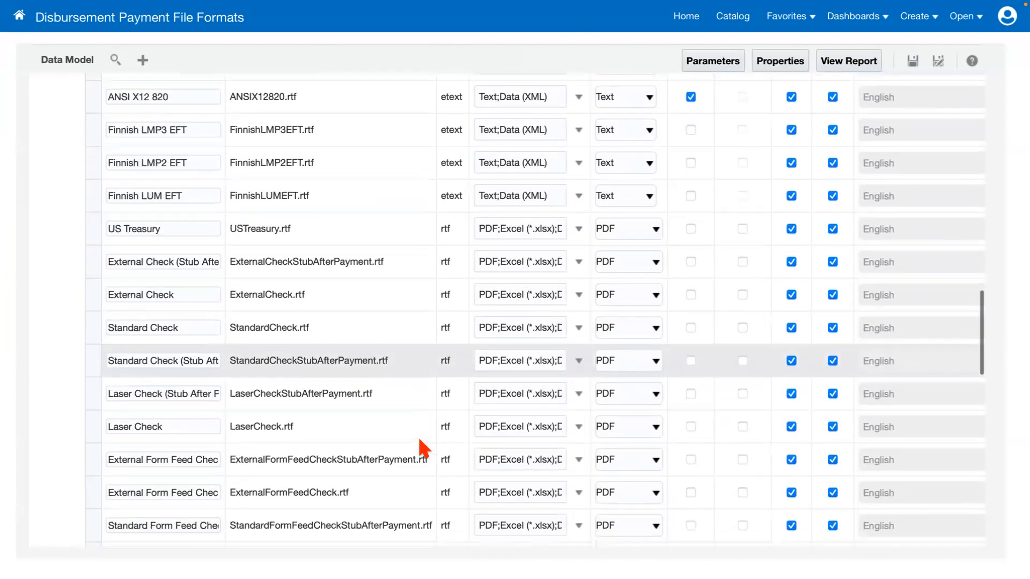
scroll(423, 418, "down", 1)
scroll(410, 295, "up", 2)
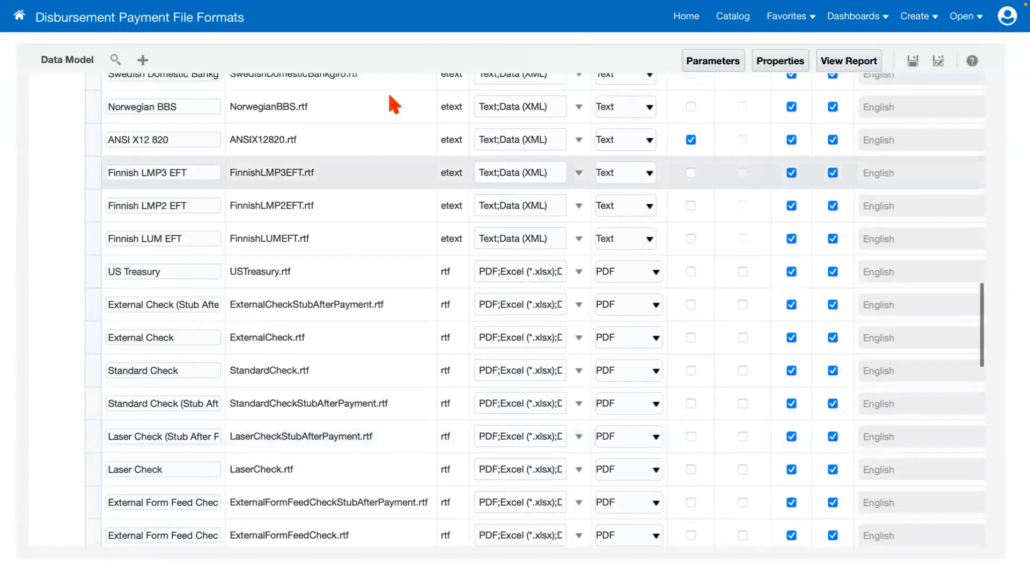
scroll(391, 243, "down", 2)
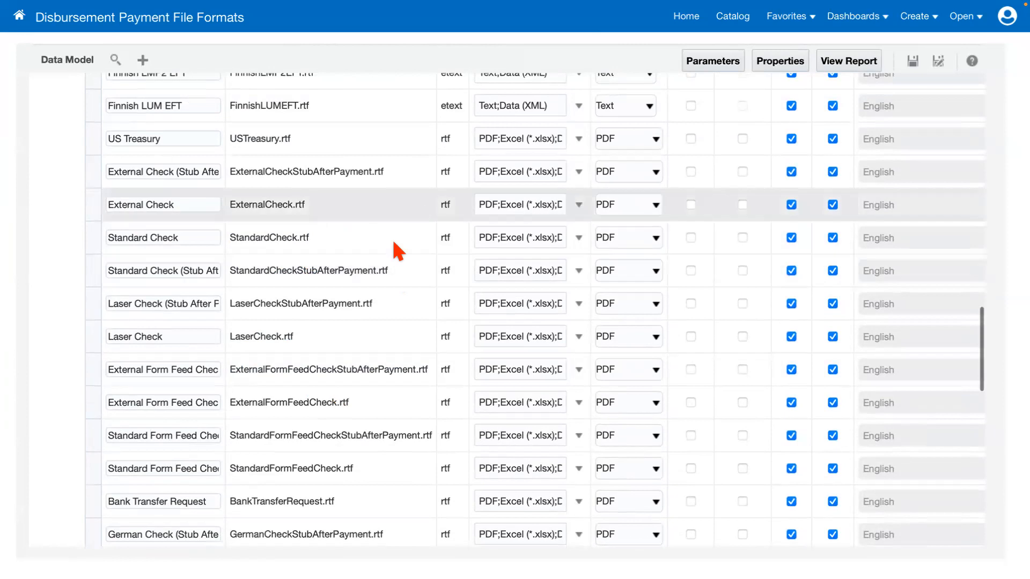
scroll(396, 338, "down", 12)
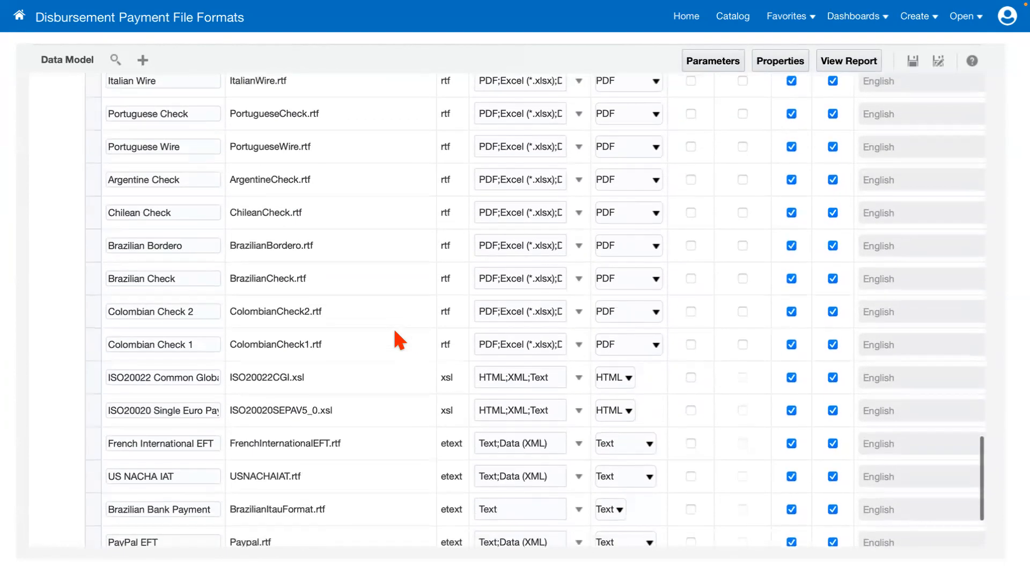
scroll(397, 370, "down", 1)
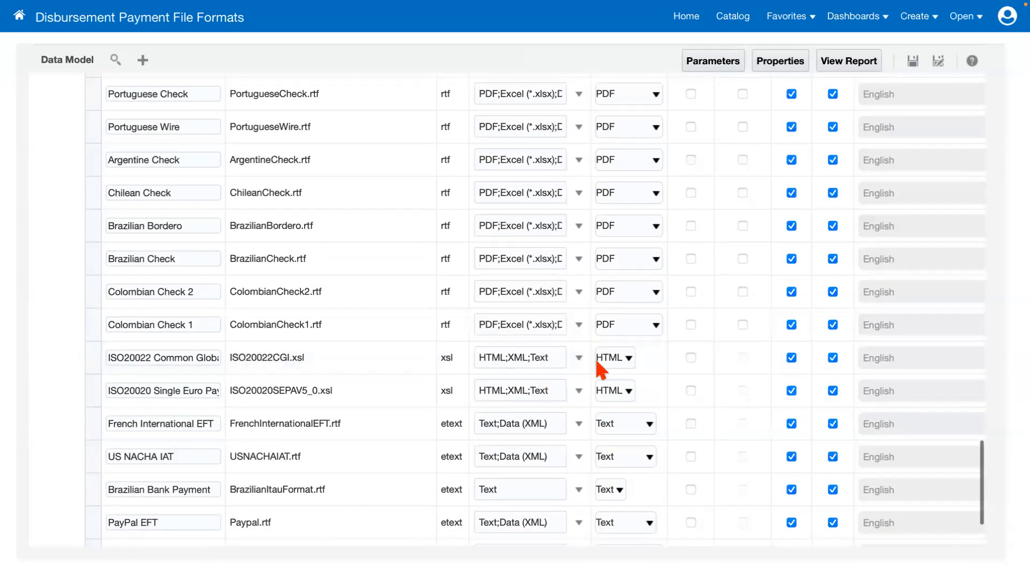
left_click(629, 358)
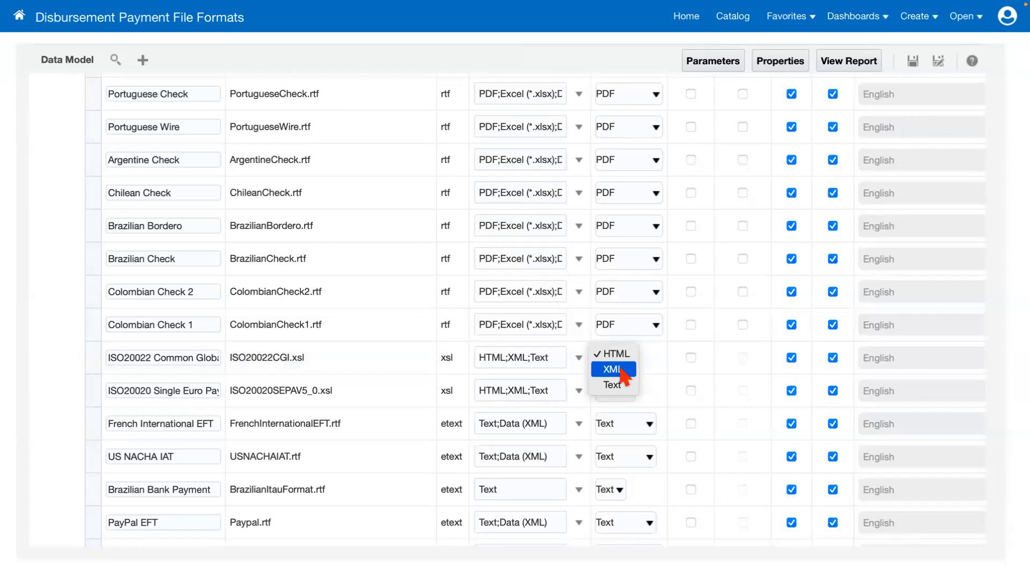
left_click(614, 370)
left_click(628, 391)
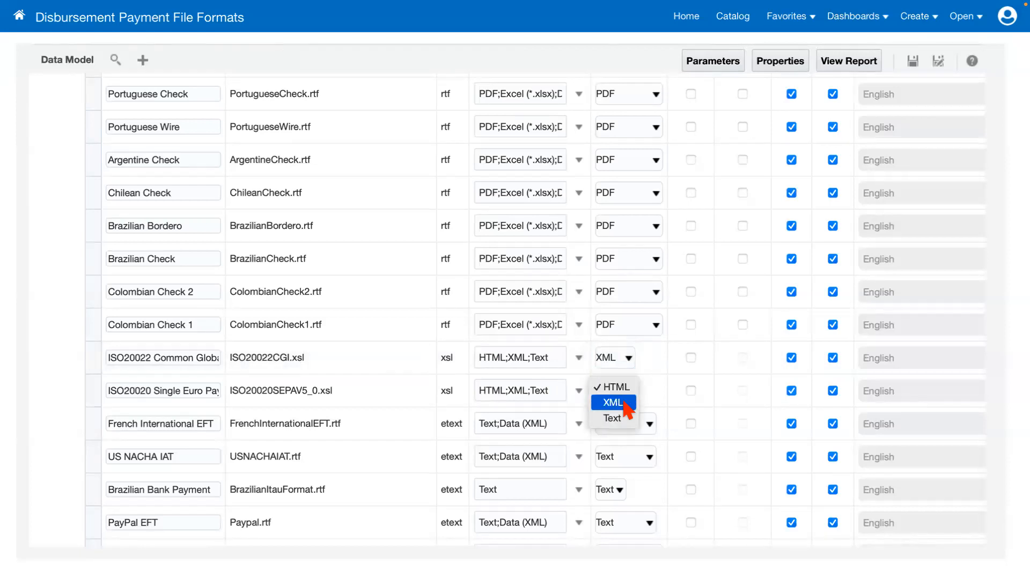
left_click(624, 406)
Set the Default Format of the ISO20022SEPAV7_0.xsl and ISO20022CGI_MODIFIED_v1.xsl layouts to XML.
scroll(458, 458, "down", 3)
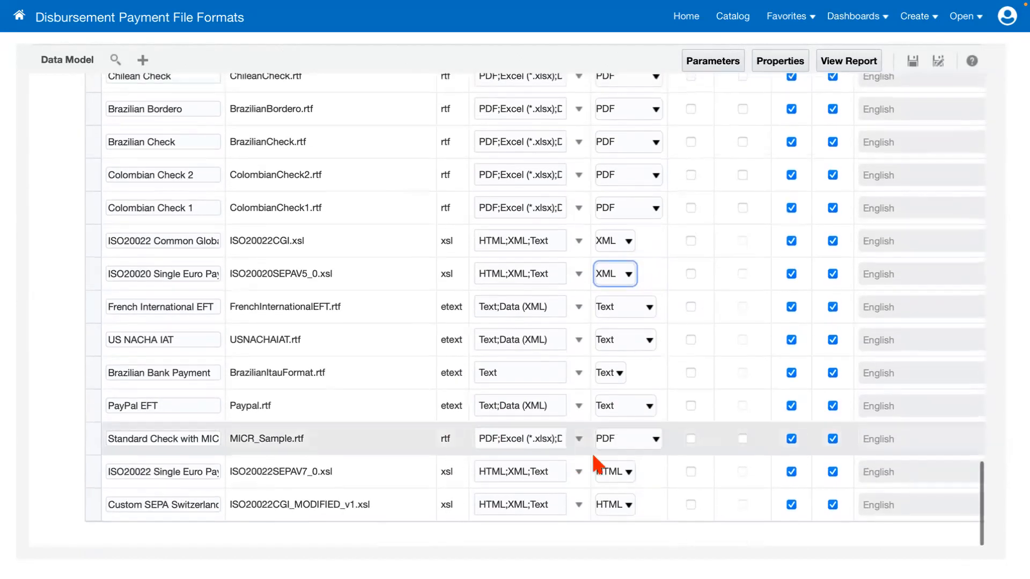
left_click(629, 472)
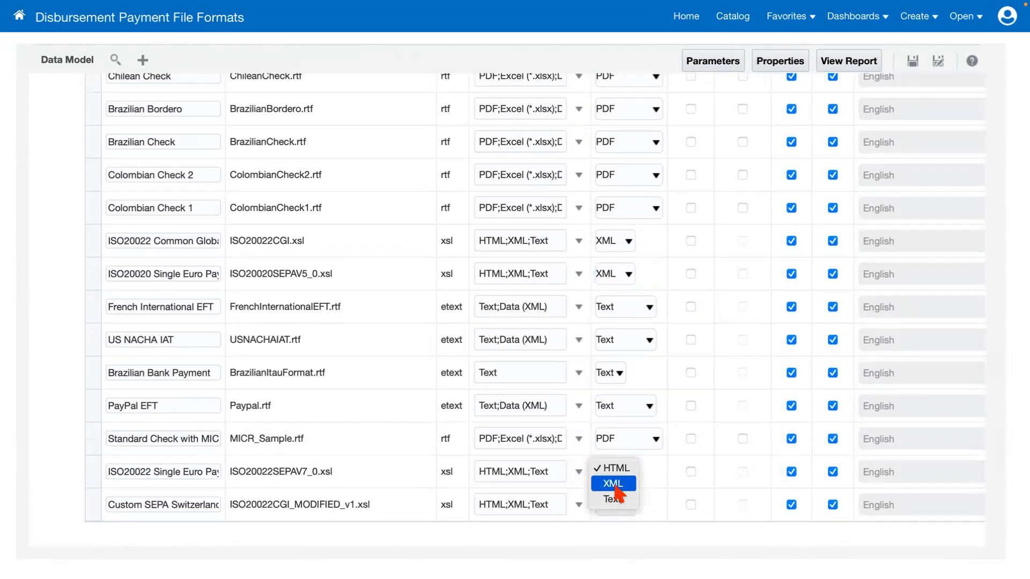
left_click(615, 486)
left_click(622, 507)
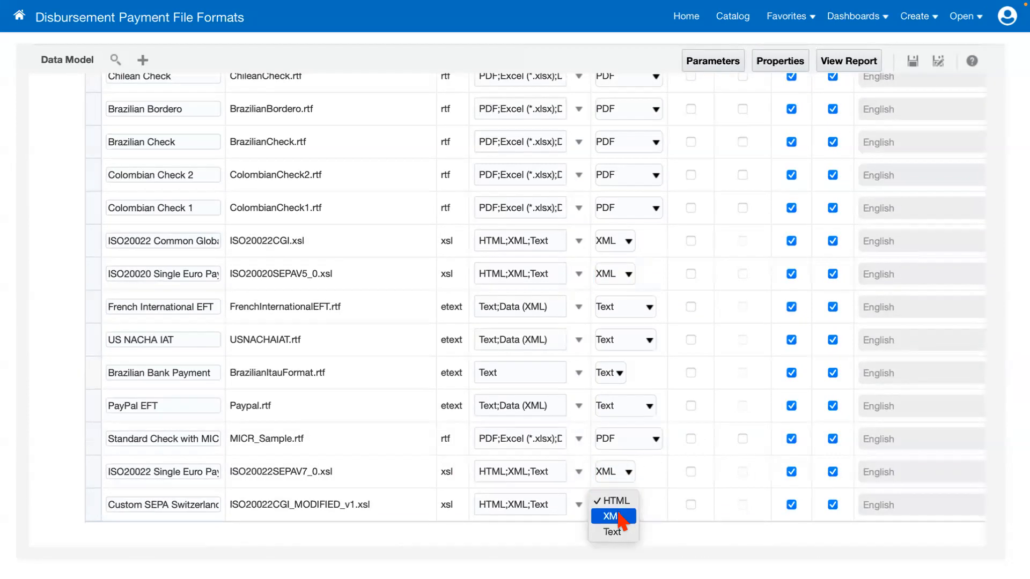
left_click(614, 515)
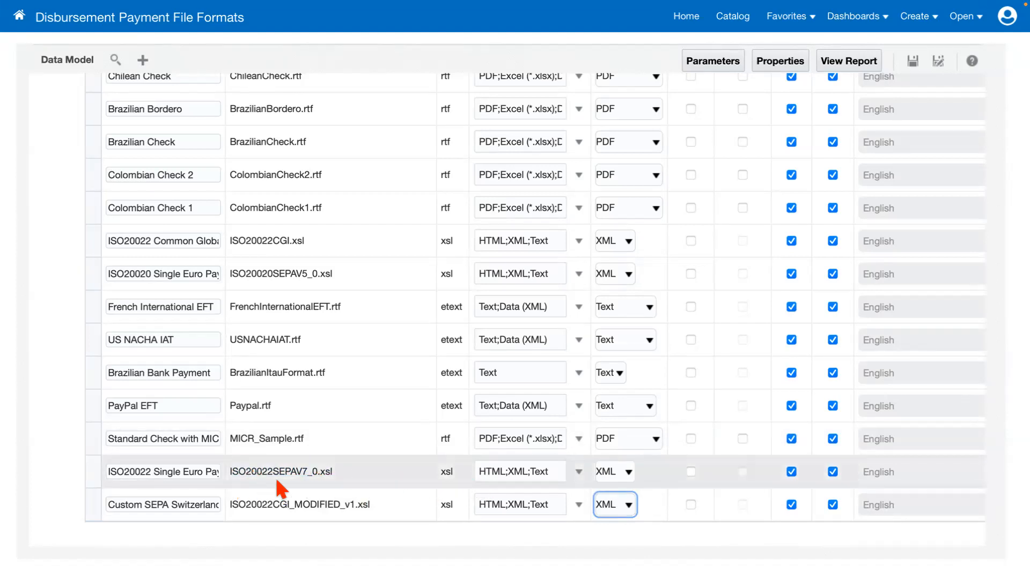
Look back through the list of disbursement layouts and return to the payment process profile being created.
scroll(461, 426, "up", 10)
scroll(461, 426, "up", 15)
scroll(483, 421, "down", 5)
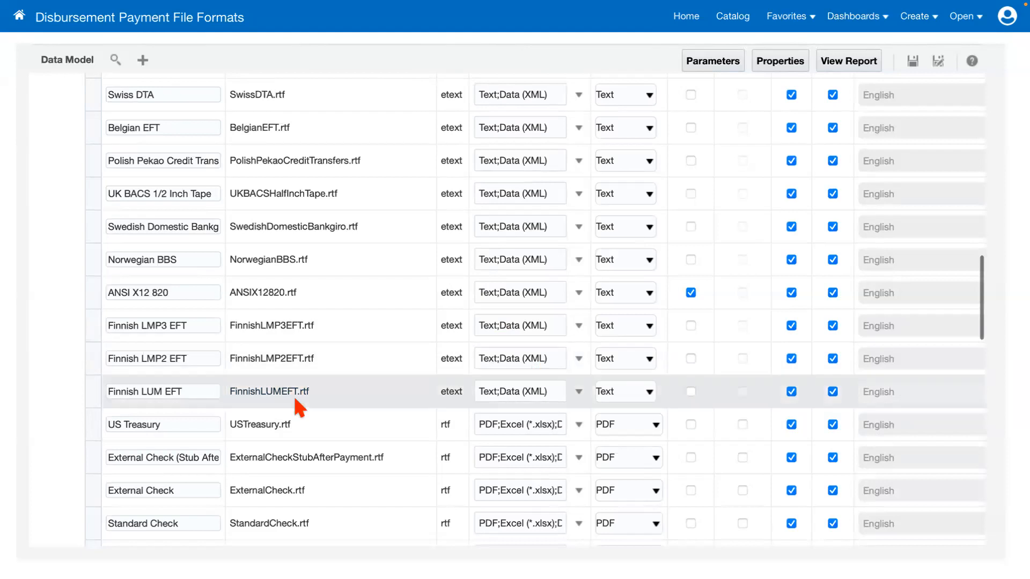
scroll(412, 329, "up", 1)
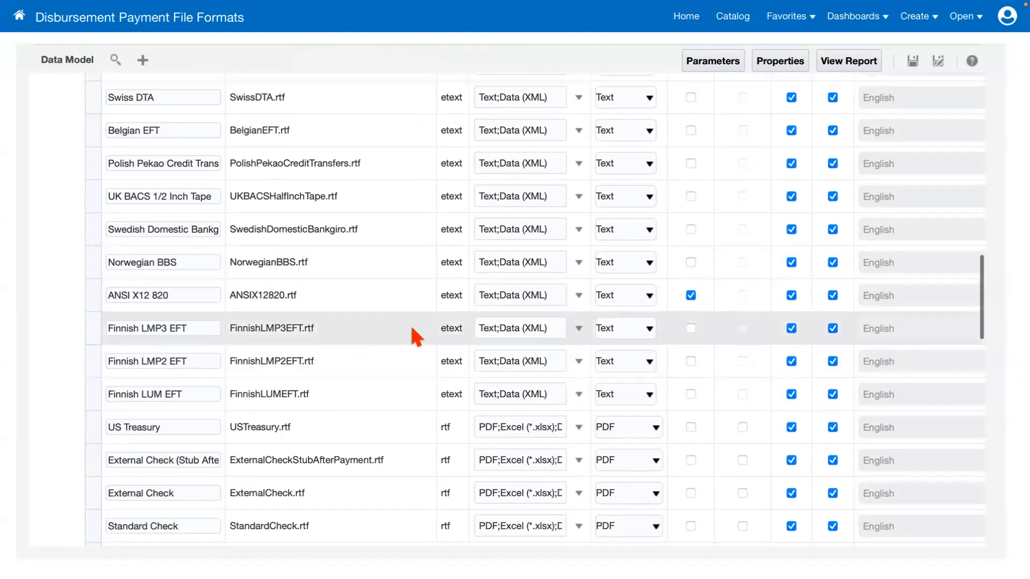
scroll(414, 335, "up", 5)
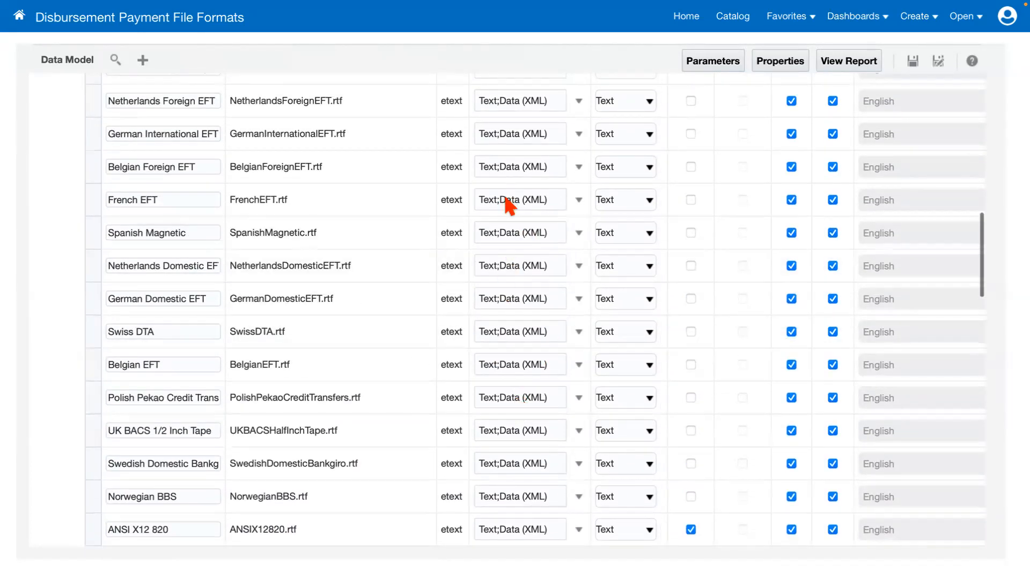
scroll(474, 275, "up", 10)
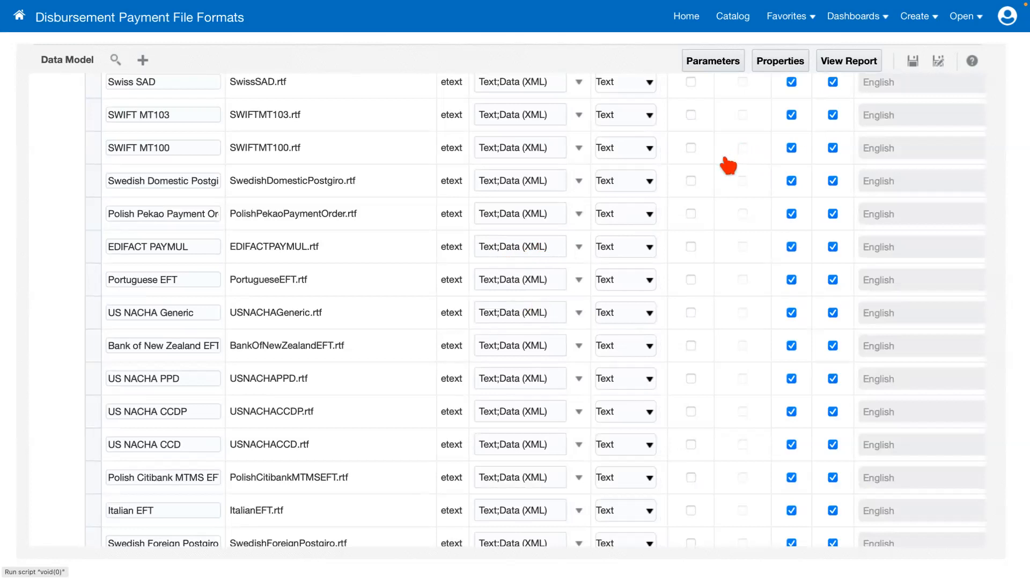
mouse_move(603, 5)
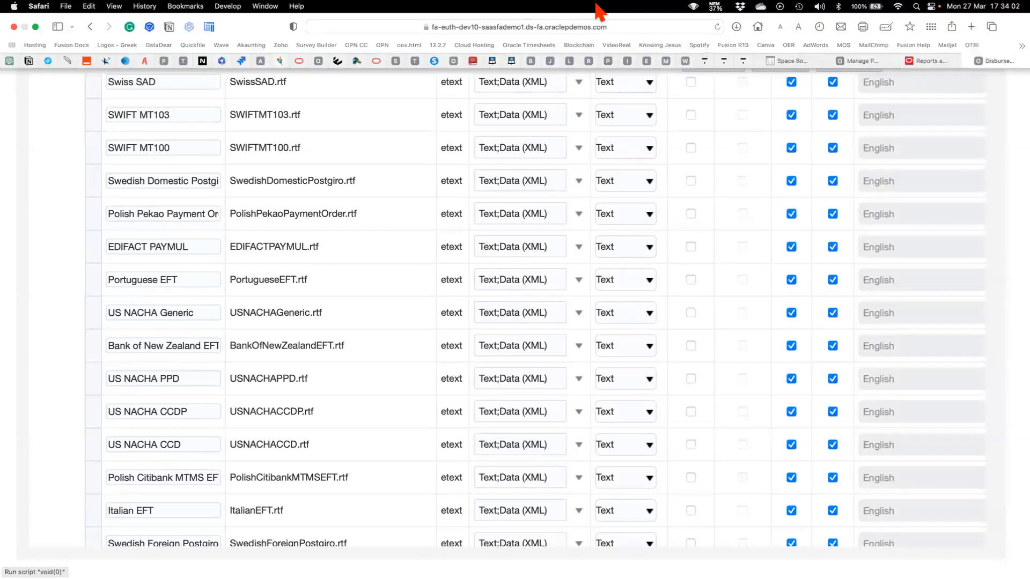
left_click(862, 61)
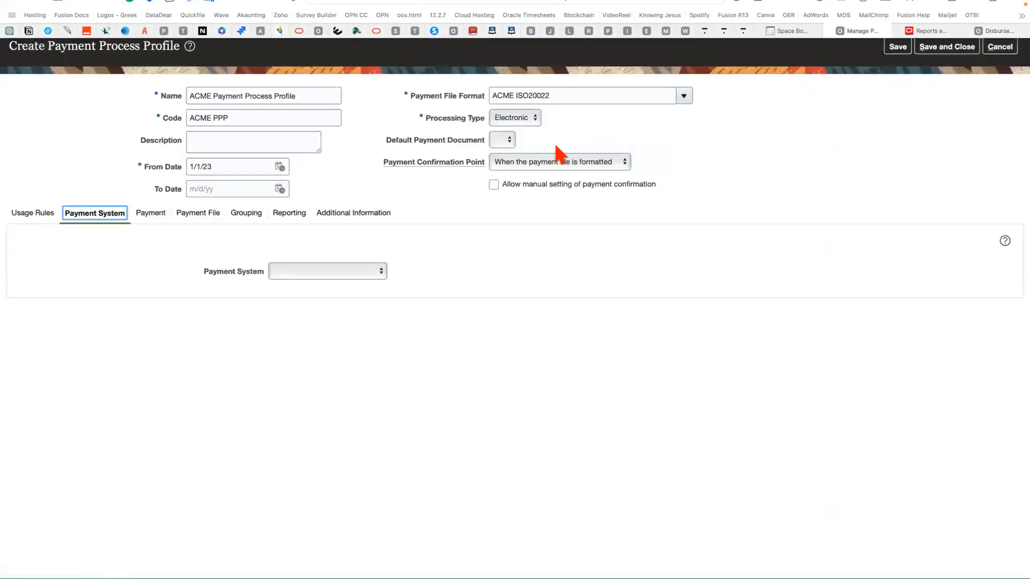
Examine the profile's available payment systems and its document grouping rules and limits.
left_click(293, 271)
left_click(501, 258)
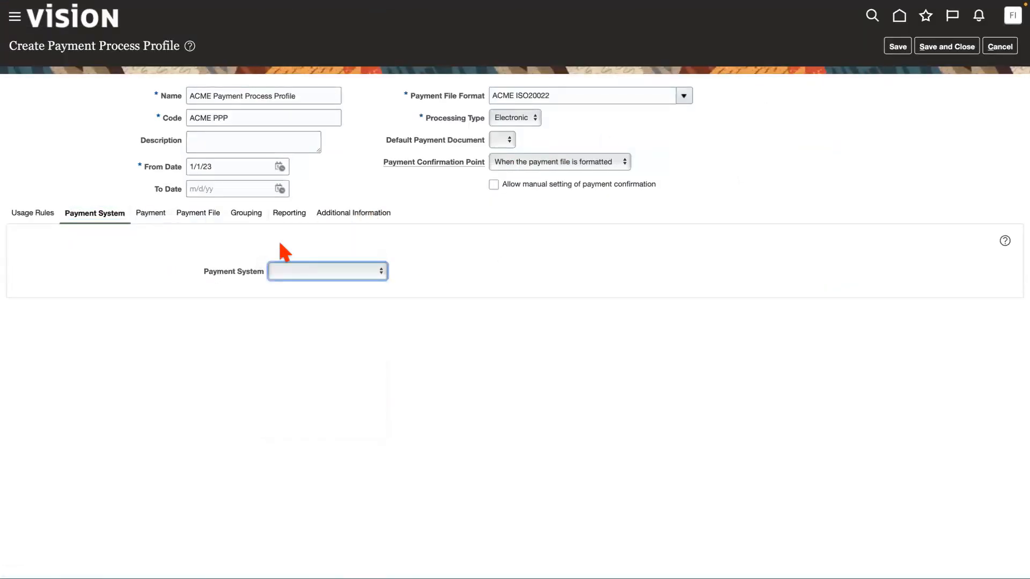
left_click(147, 215)
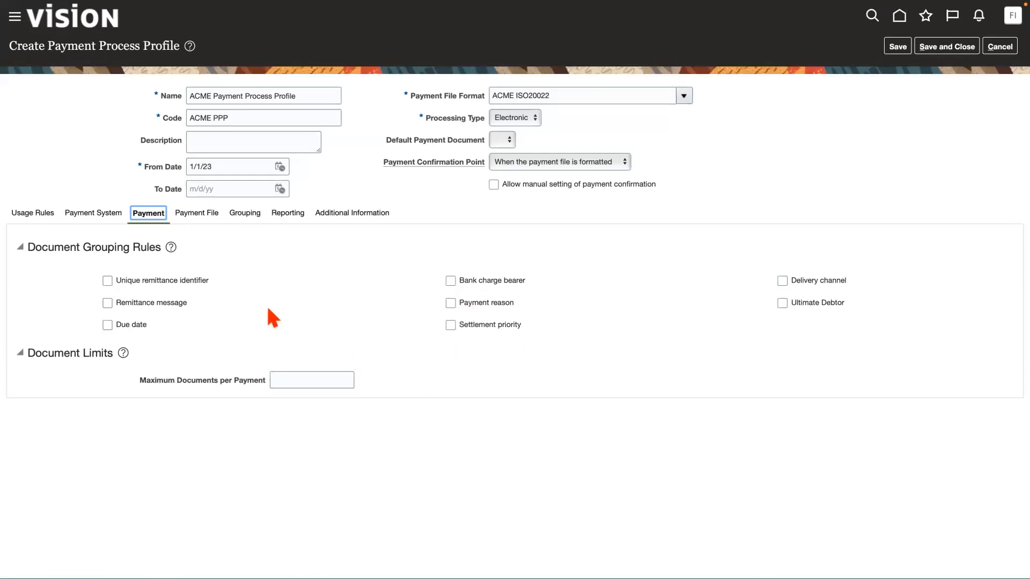
Examine the profile's payment file settings, including creation rules, accompanying letter formats, file prefix and extension, and open its grouping settings.
left_click(202, 217)
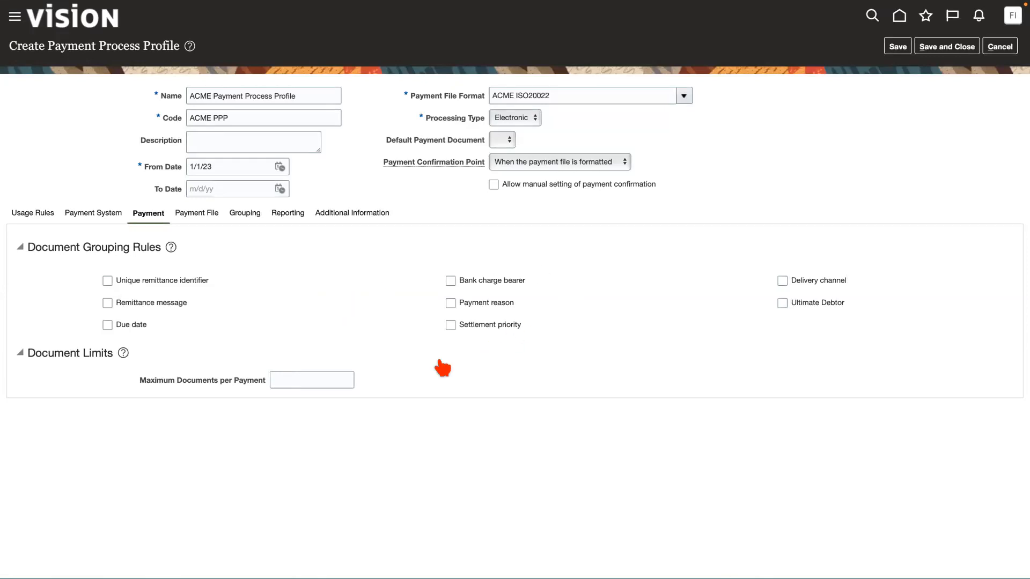
scroll(373, 381, "down", 5)
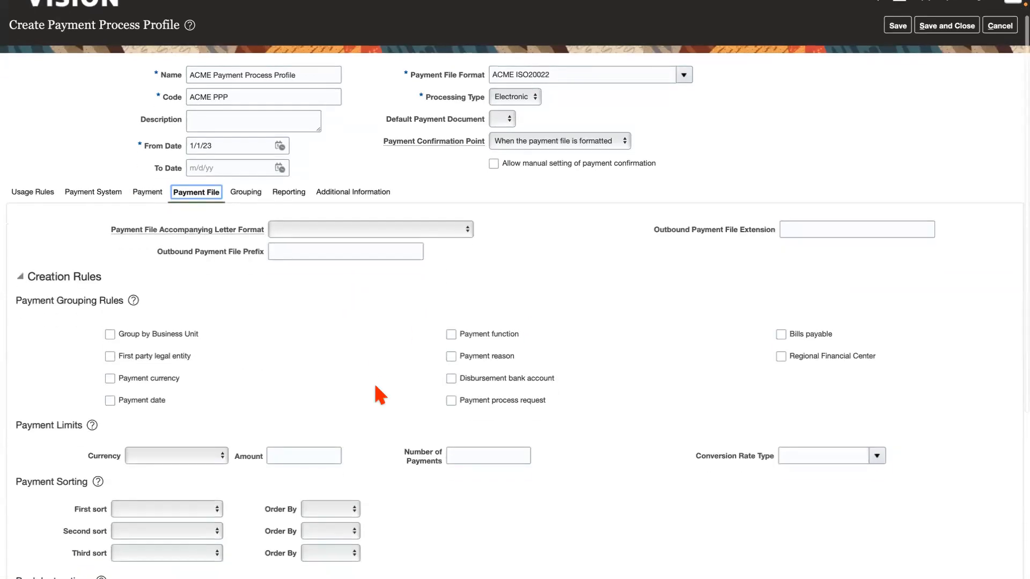
scroll(375, 386, "up", 2)
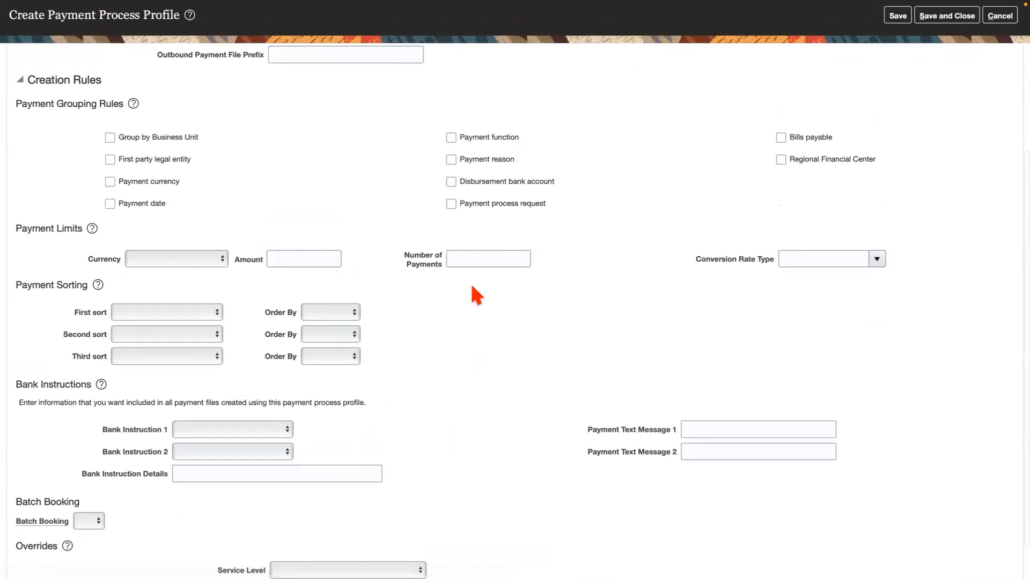
scroll(410, 222, "up", 6)
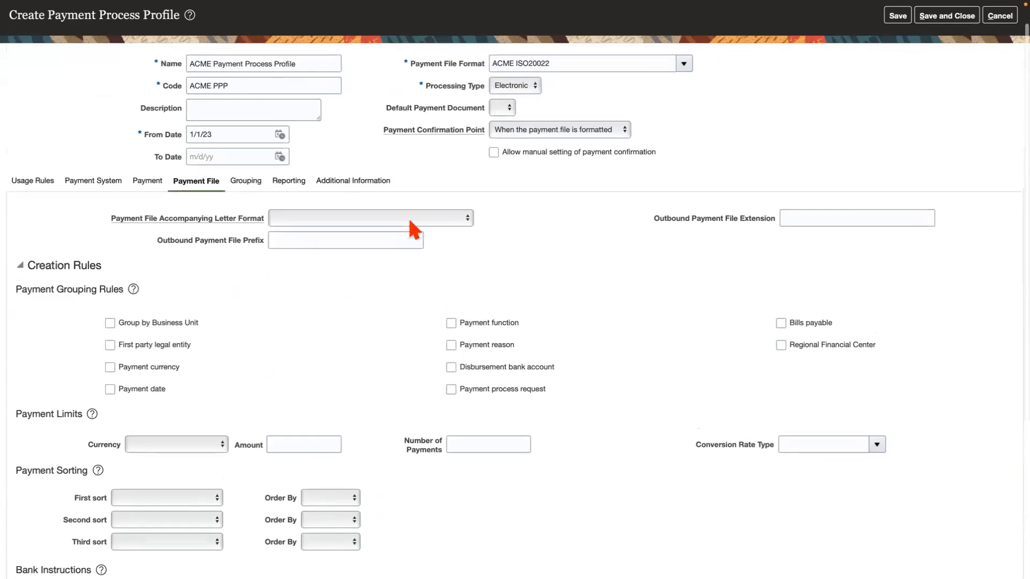
left_click(318, 228)
left_click(555, 253)
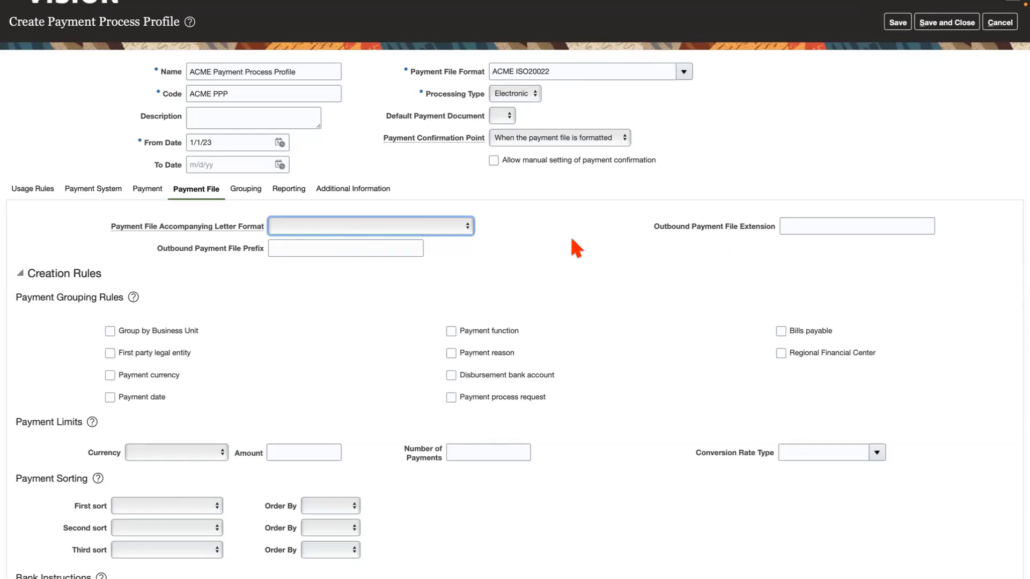
left_click(270, 249)
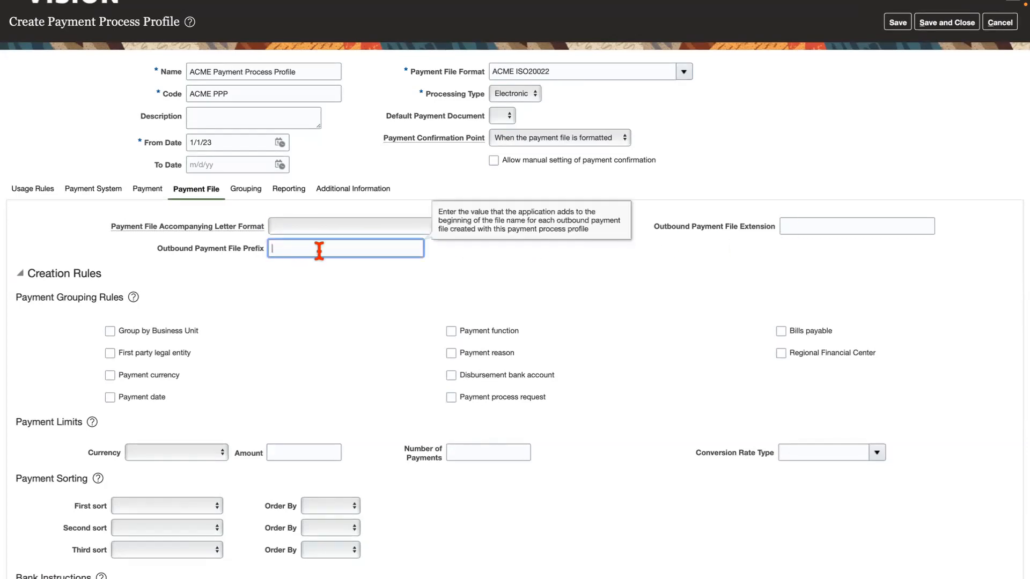
left_click(811, 228)
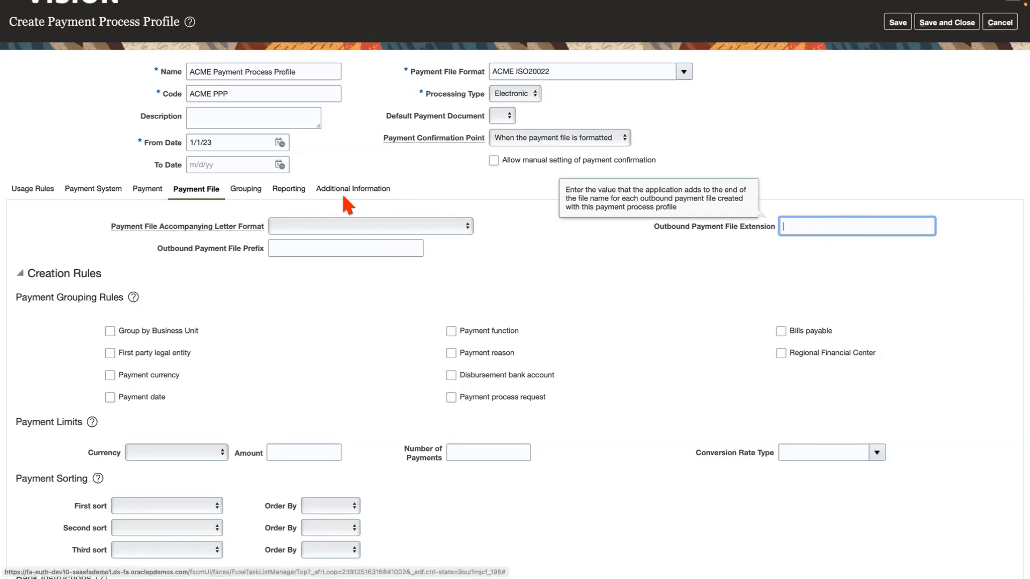
left_click(250, 194)
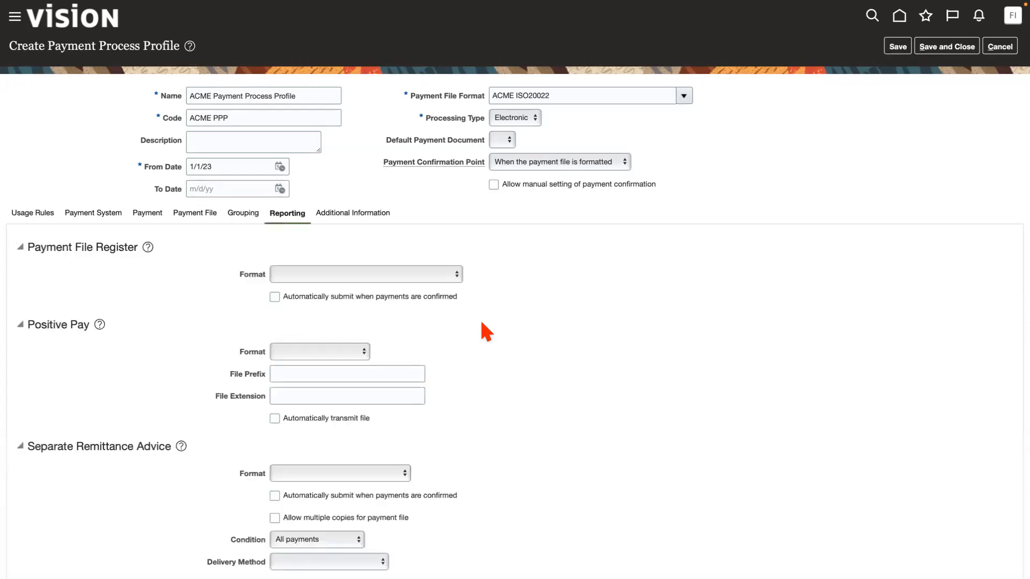
Set the profile's Separate Remittance Advice to the Separate Remittance Advice Format with E-Mail as the Delivery Method.
scroll(485, 331, "down", 2)
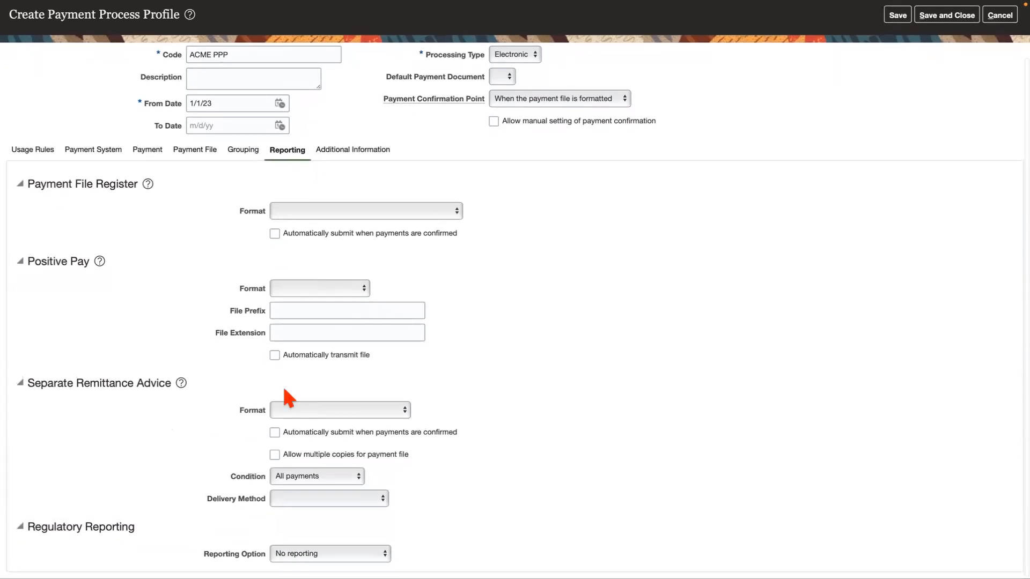
left_click(377, 415)
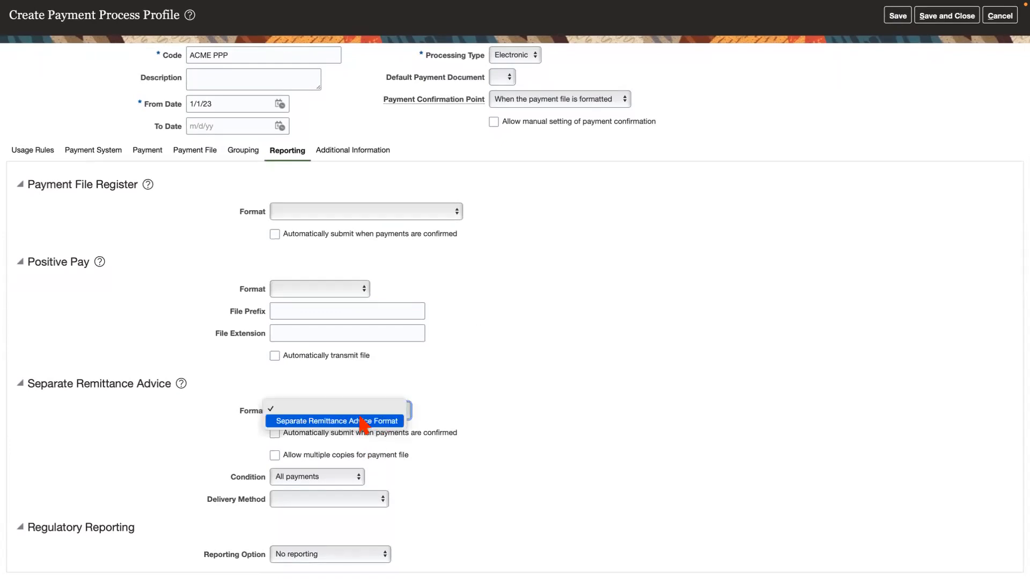
left_click(363, 422)
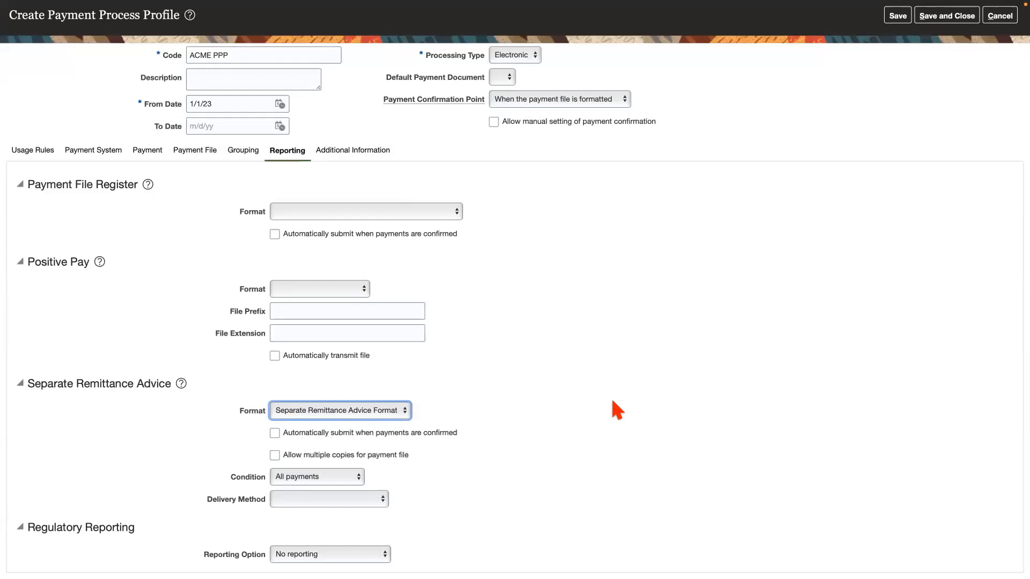
left_click(336, 502)
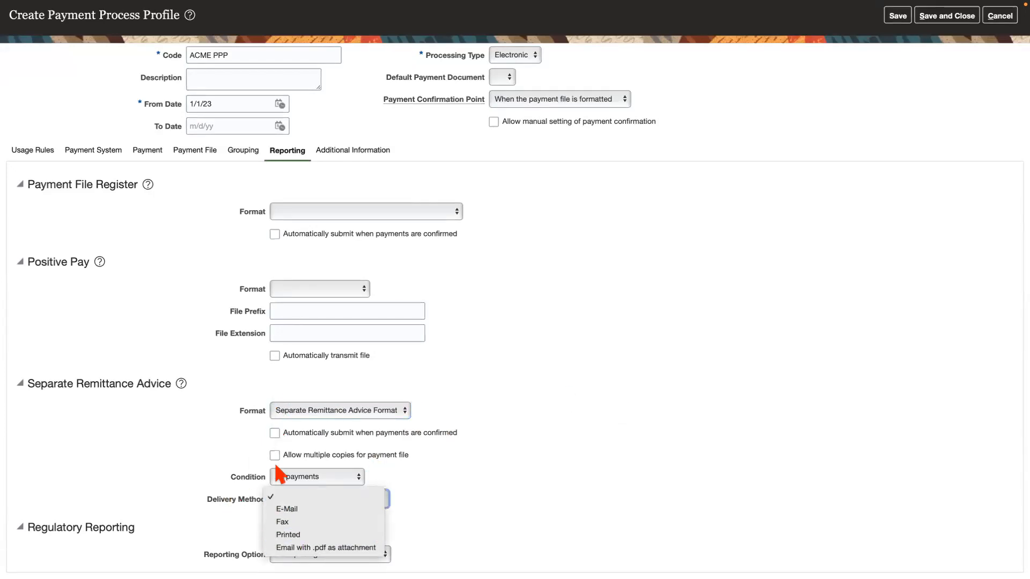
left_click(309, 512)
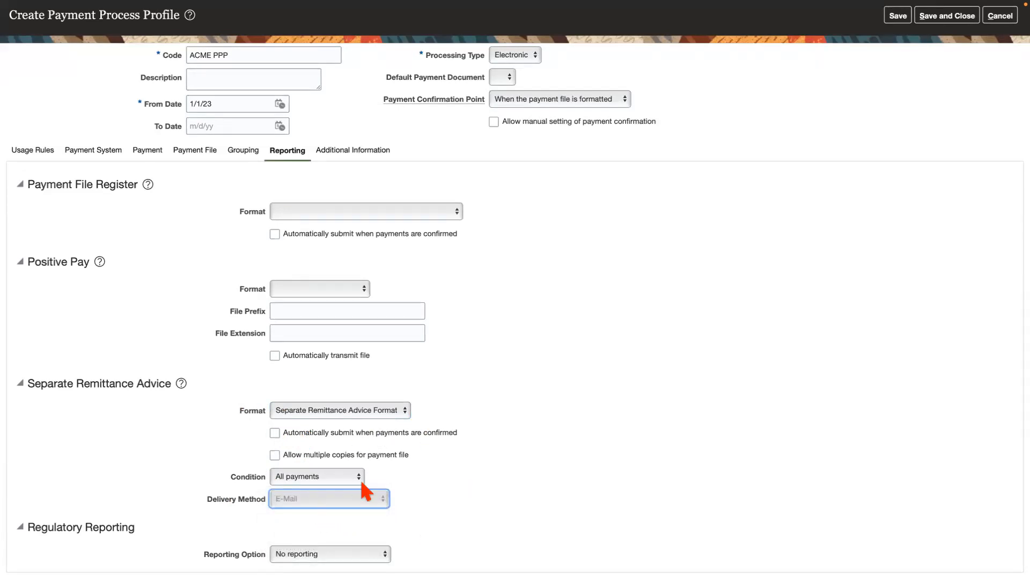
Review the Separate Remittance Advice conditions and Positive Pay formats, keeping All payments, and save and close the ACME Payment Process Profile.
left_click(314, 477)
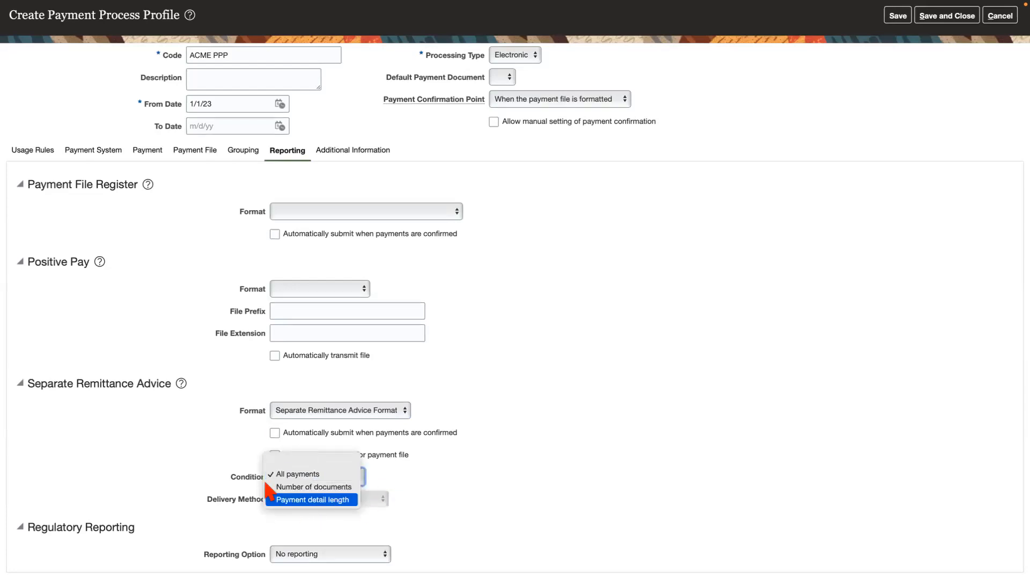
left_click(506, 480)
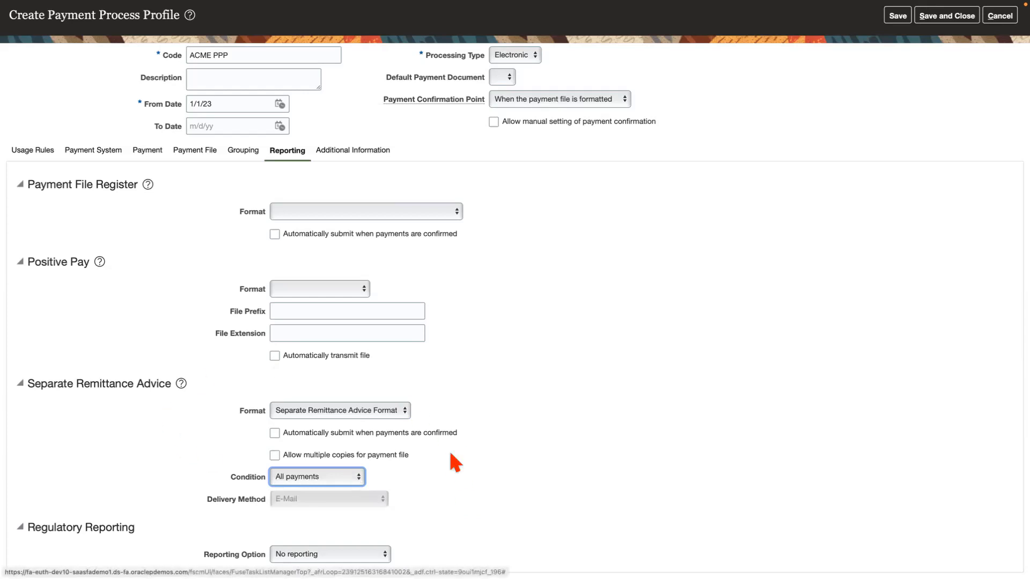
scroll(431, 418, "up", 2)
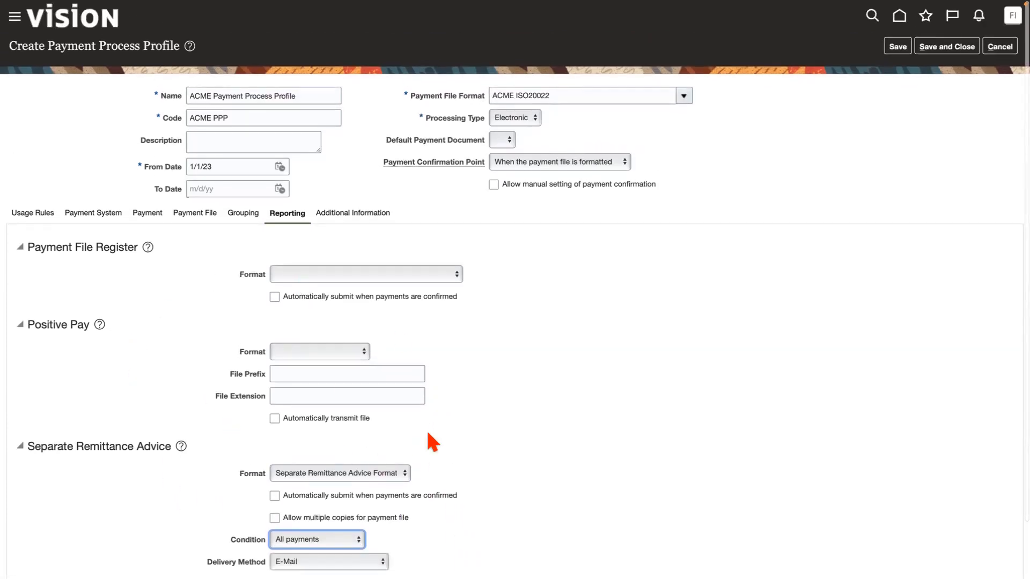
left_click(322, 353)
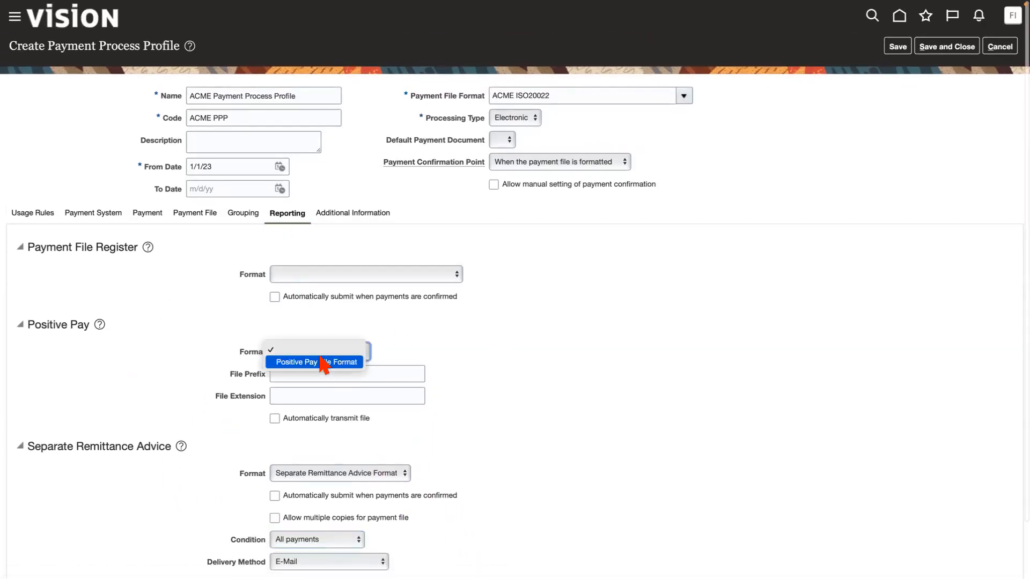
left_click(444, 334)
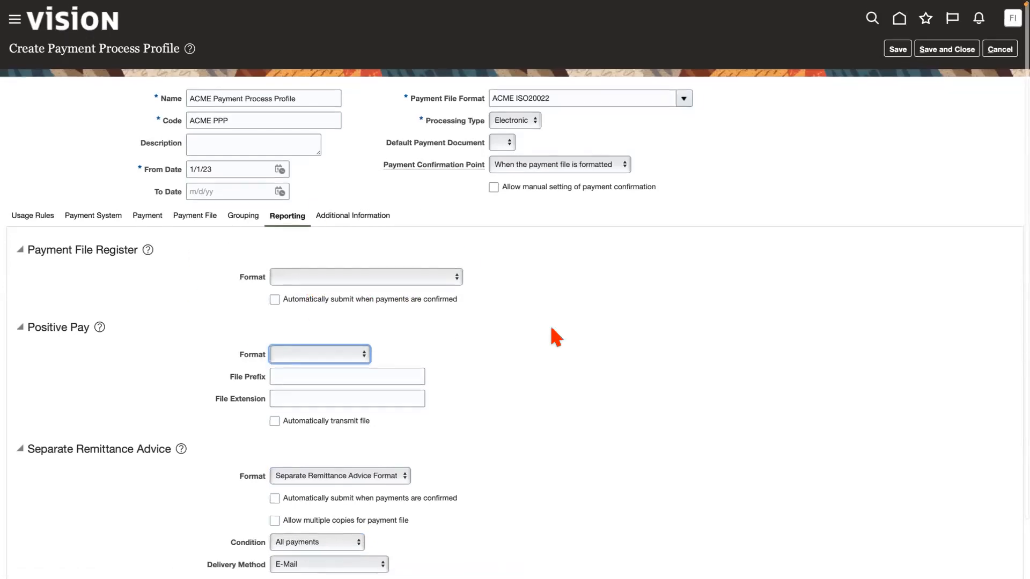
left_click(946, 47)
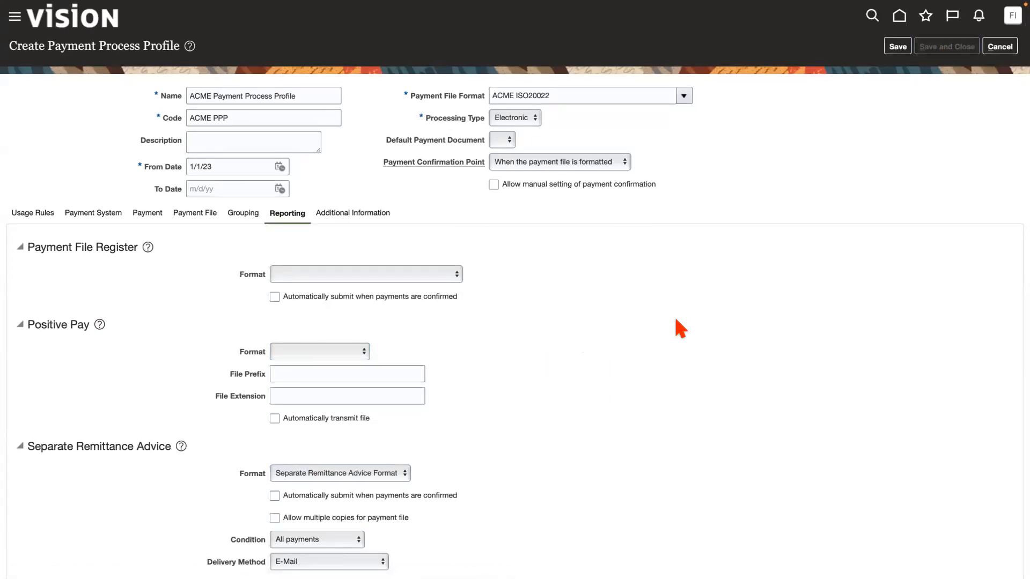
Switch to the browser page showing Reports and Analytics.
mouse_move(792, 8)
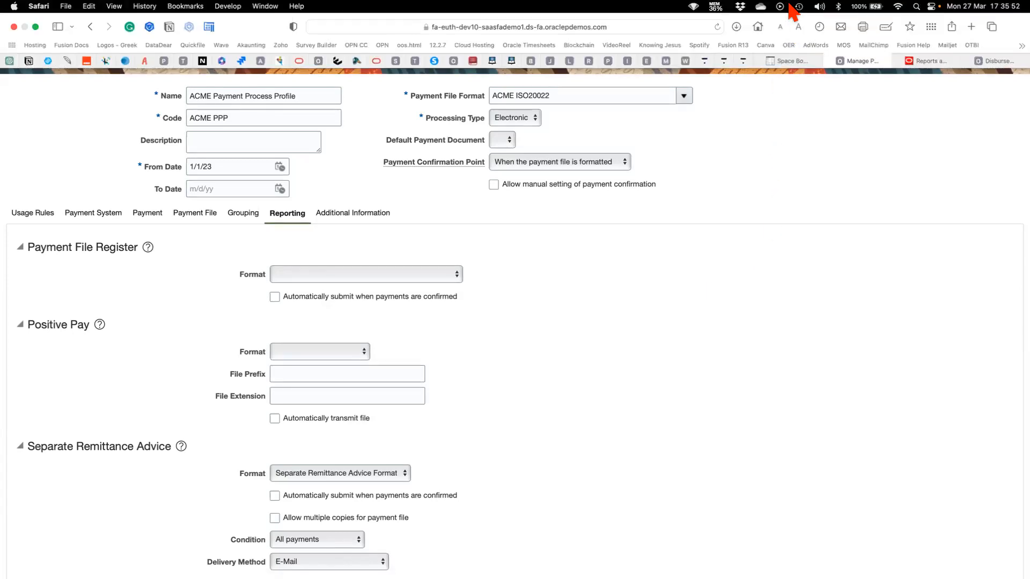
left_click(930, 62)
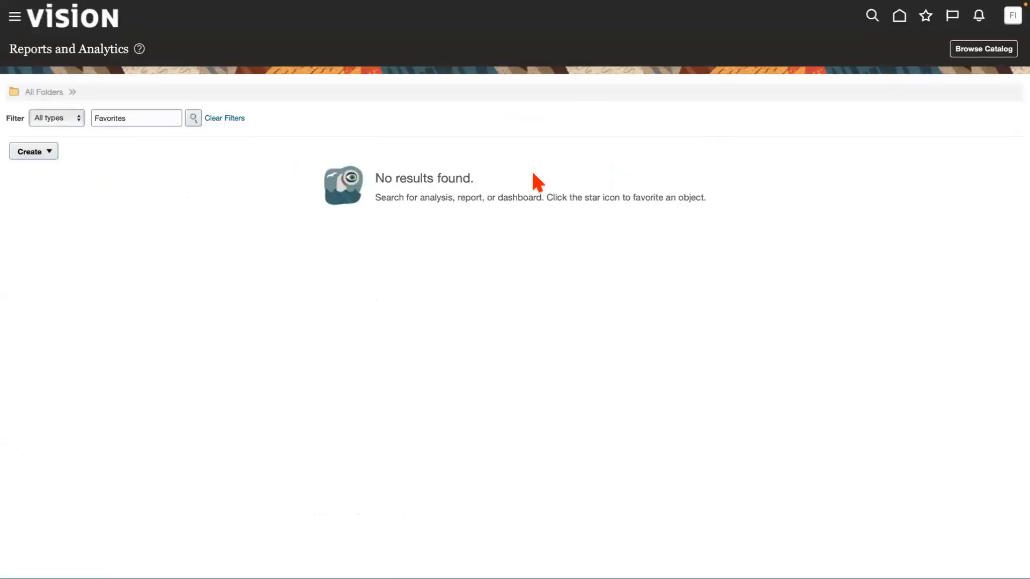
mouse_move(896, 8)
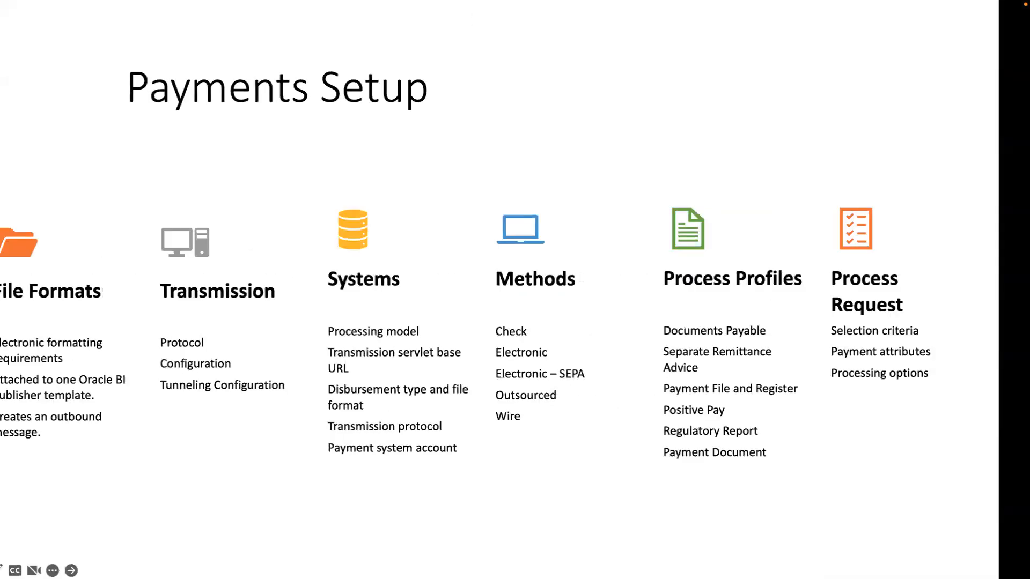
left_click_drag(114, 448, 419, 9)
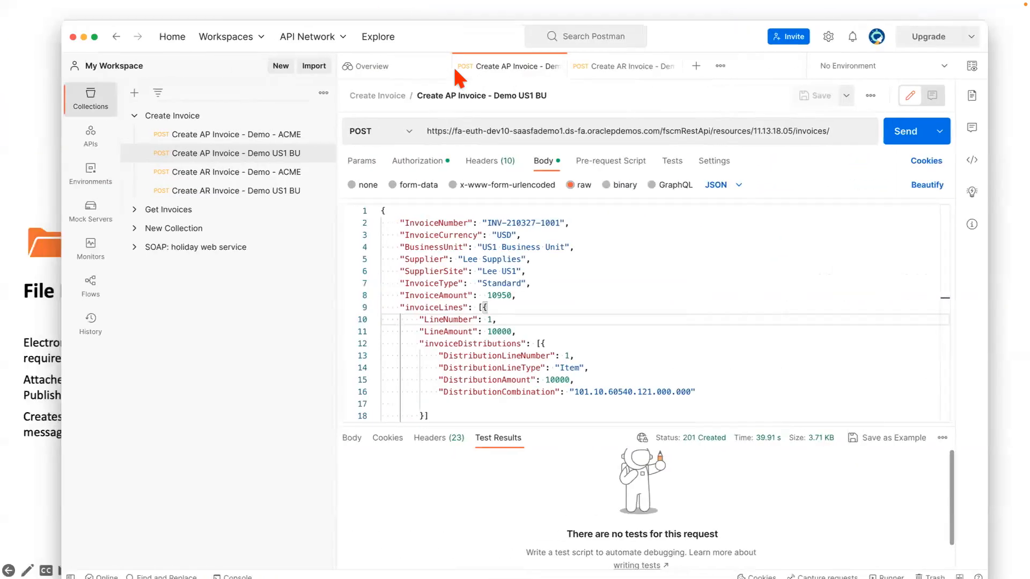
left_click(461, 223)
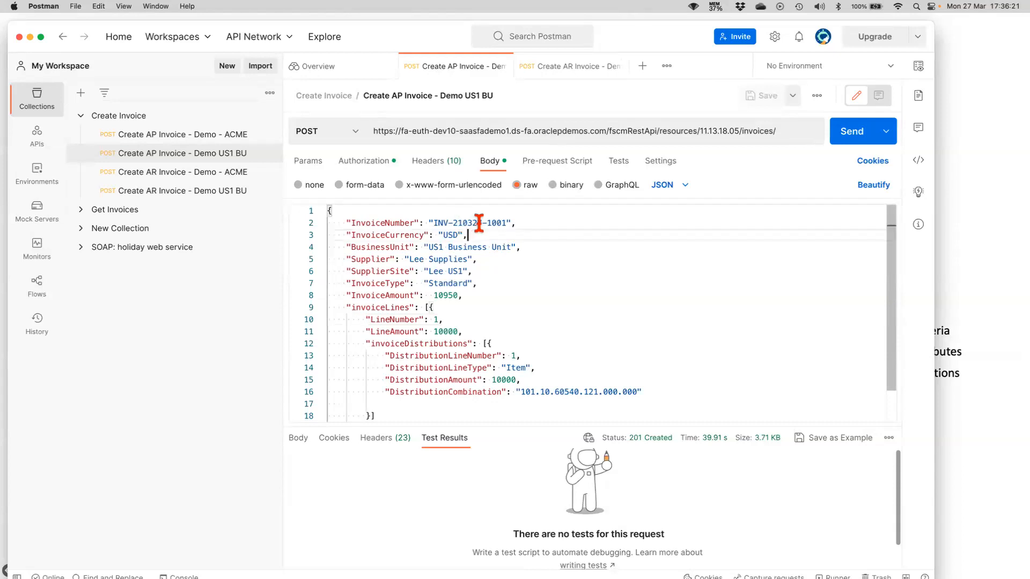
double_click(507, 223)
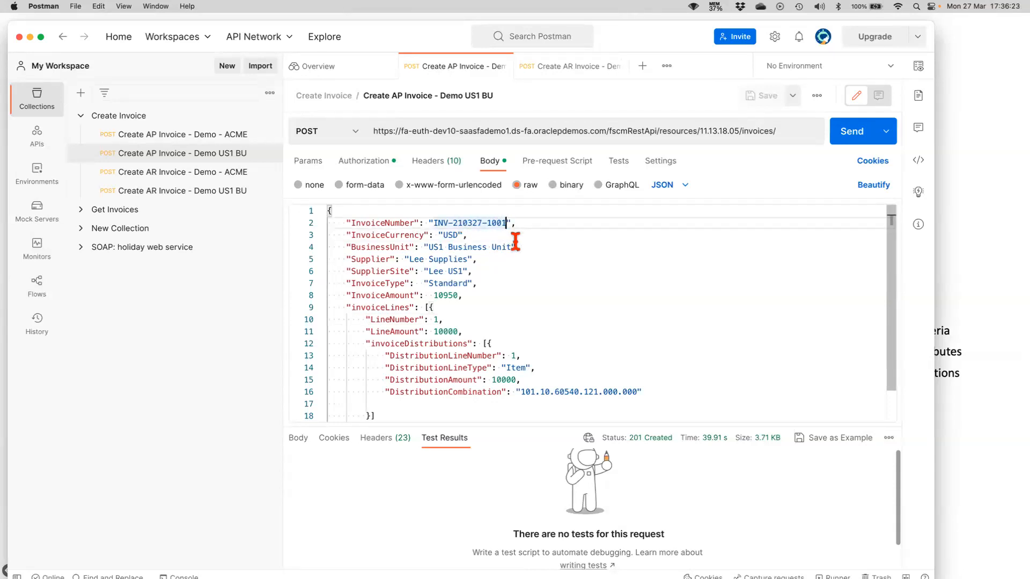
key("BackSpace")
type("2")
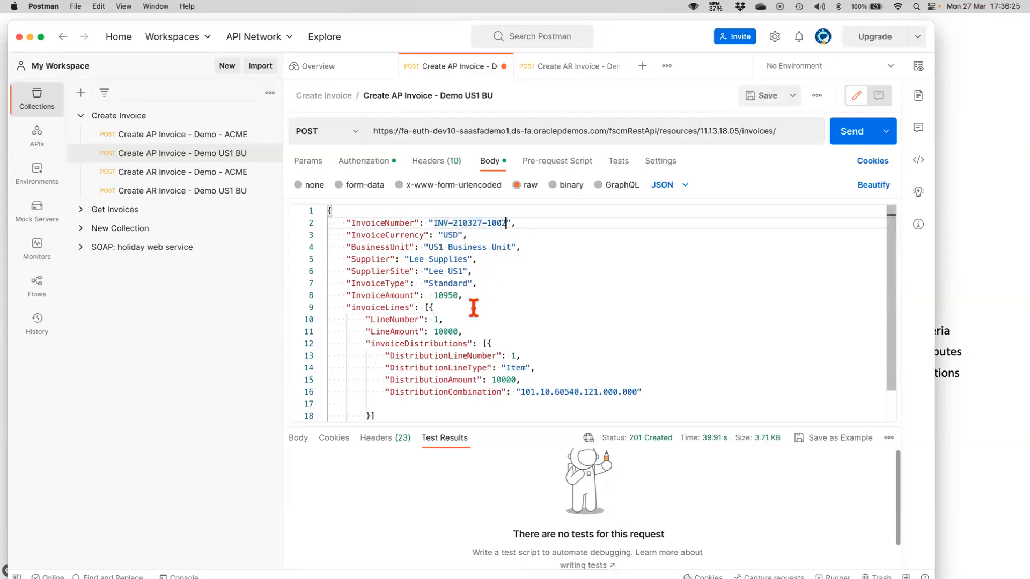
Check the request's invoice lines and authorization, and save and send the AP invoice request.
scroll(497, 309, "down", 1)
double_click(447, 296)
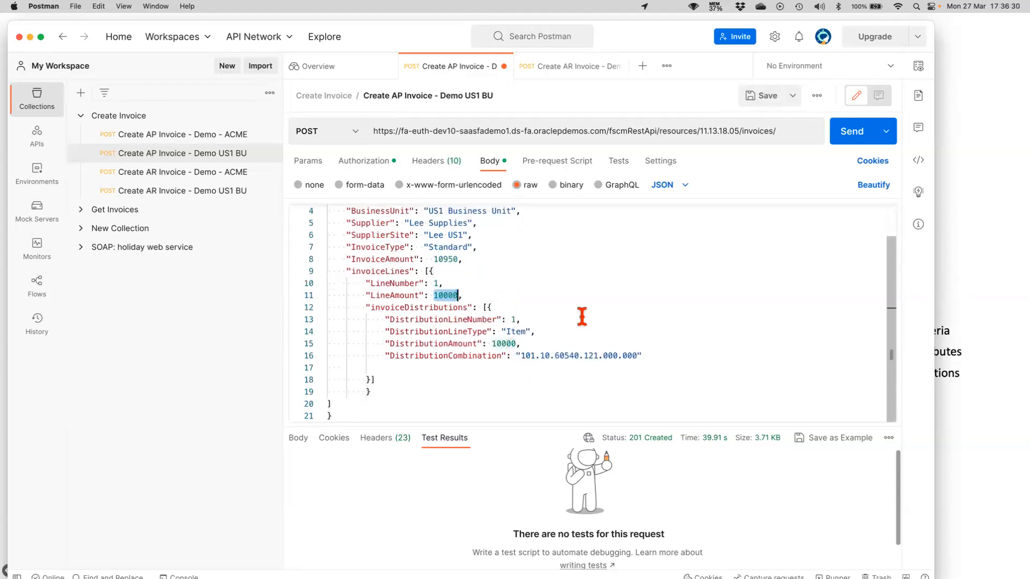
scroll(582, 317, "up", 1)
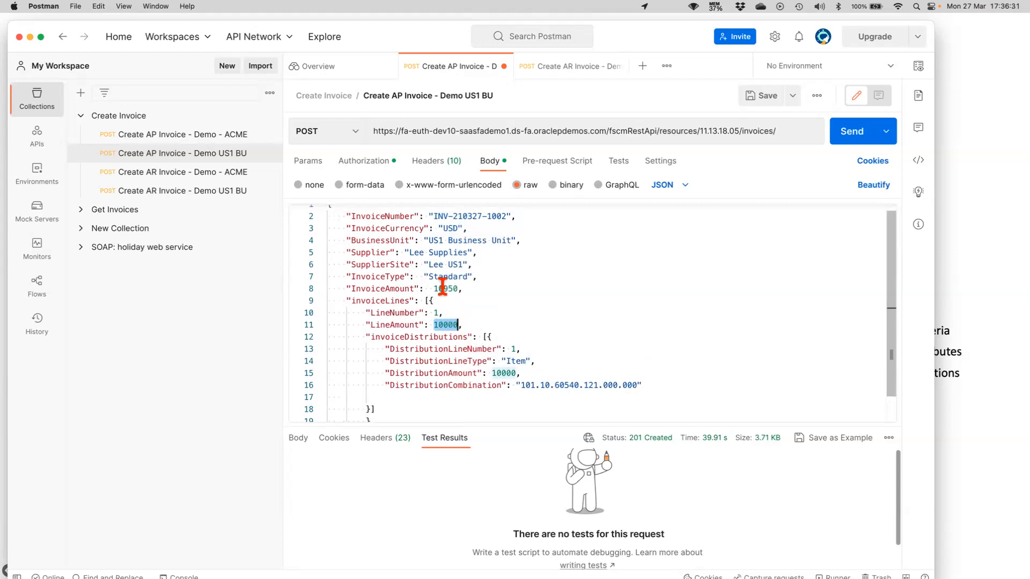
left_click(358, 162)
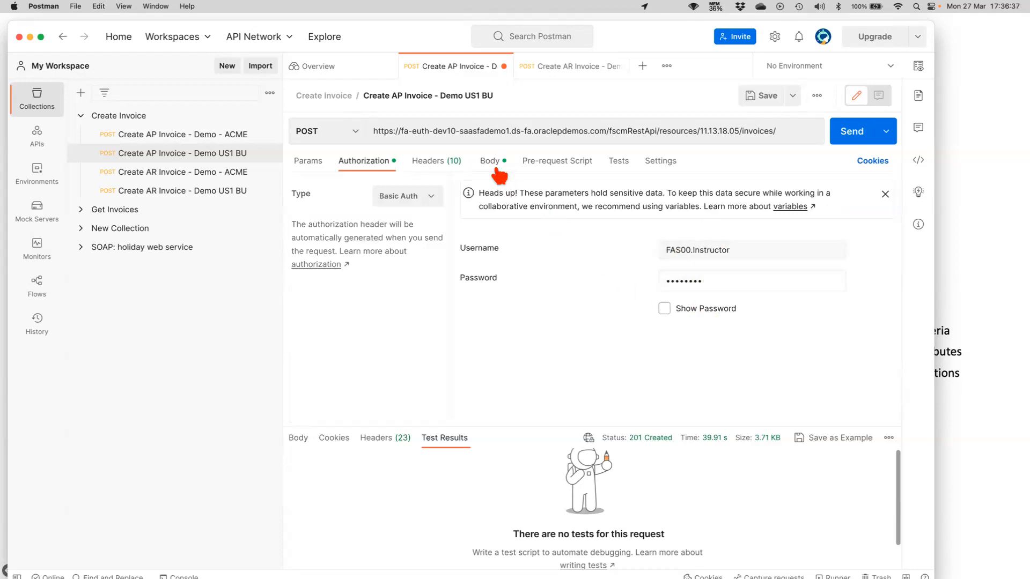
left_click(491, 163)
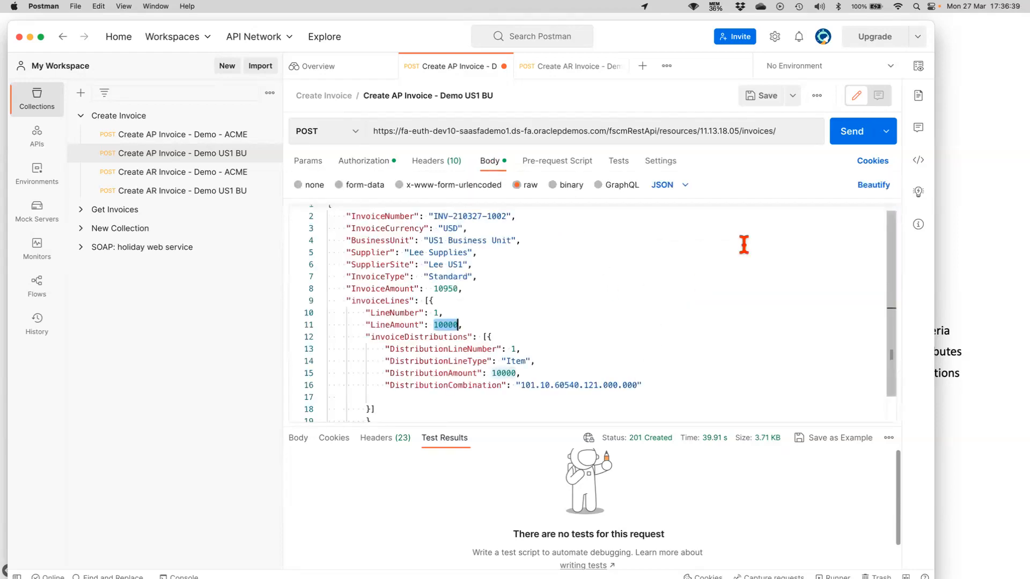
left_click(760, 97)
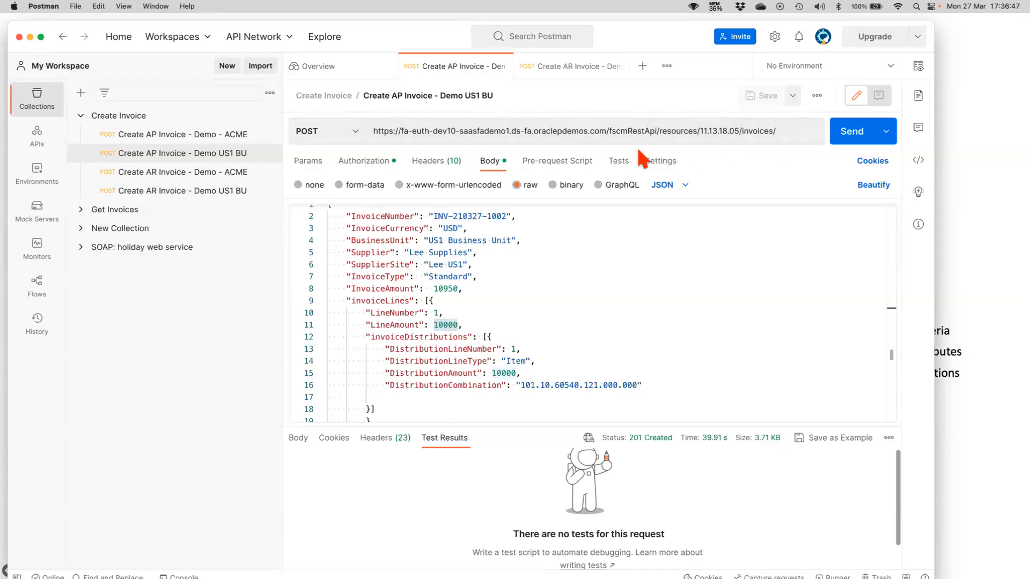
left_click(852, 134)
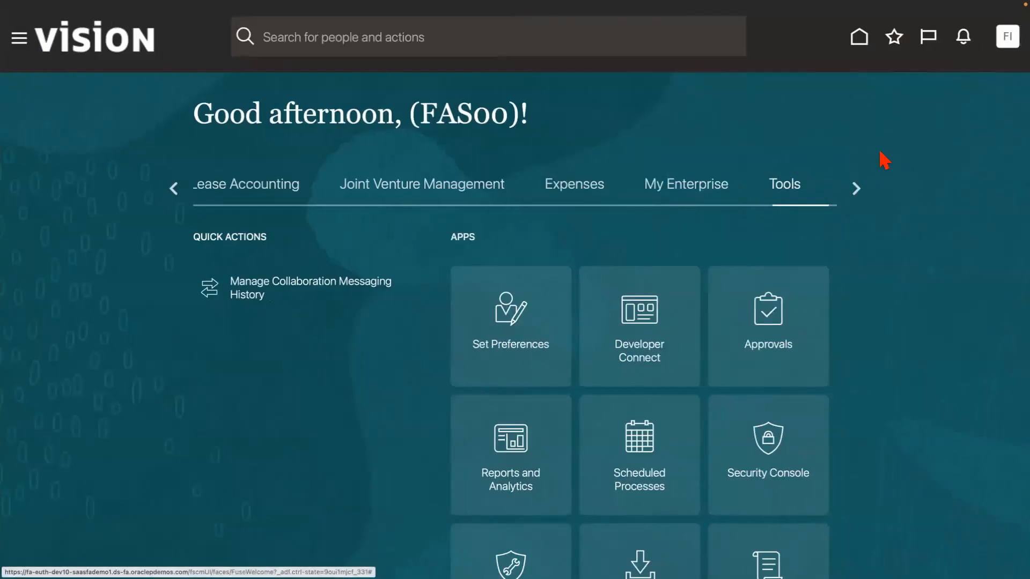
From the Fusion home page in the browser, find the Payables group and open its Invoices work area.
left_click(853, 189)
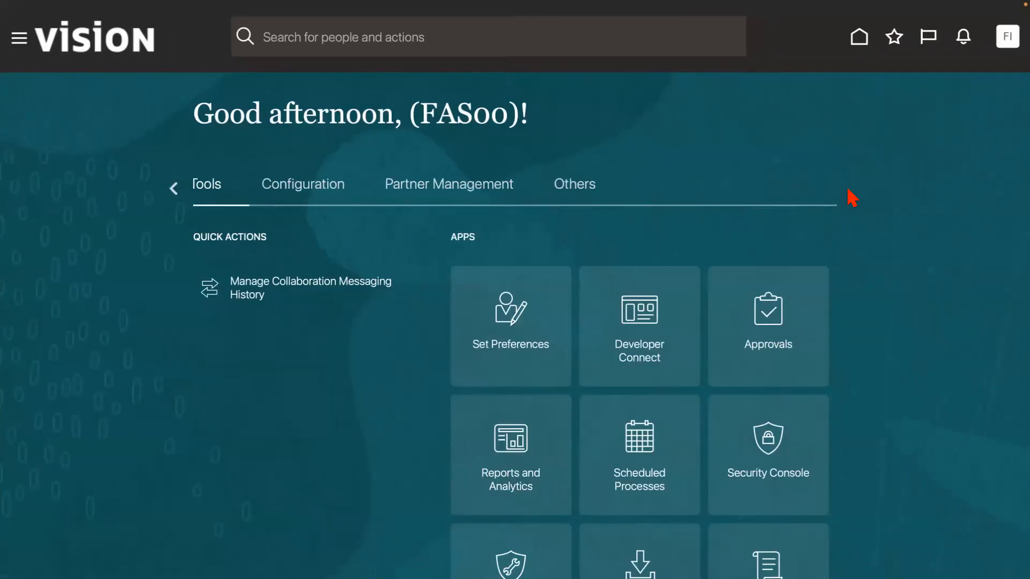
left_click(175, 188)
left_click(174, 189)
left_click(174, 188)
left_click(174, 188)
left_click(178, 189)
left_click(178, 189)
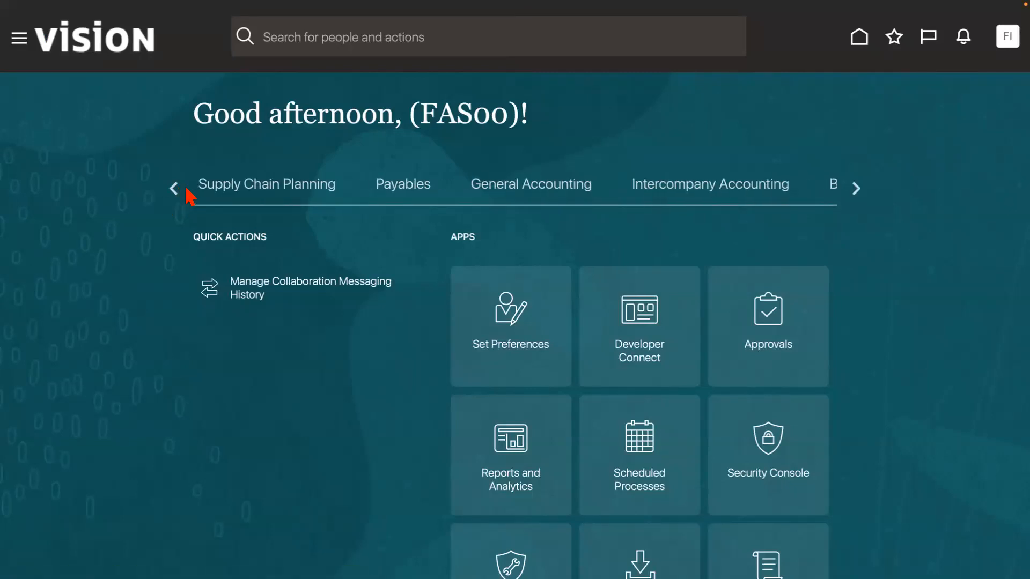
left_click(853, 191)
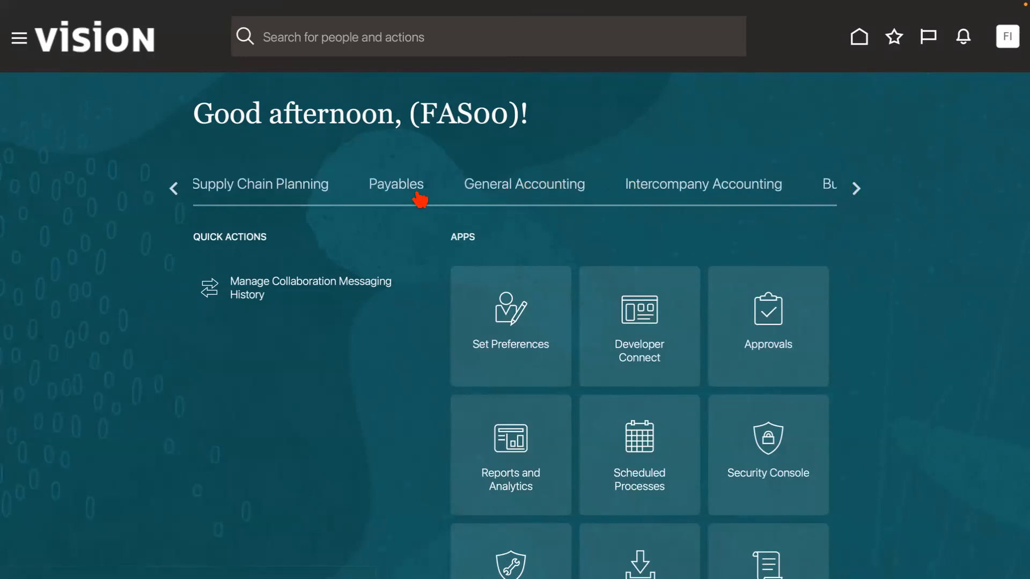
left_click(401, 189)
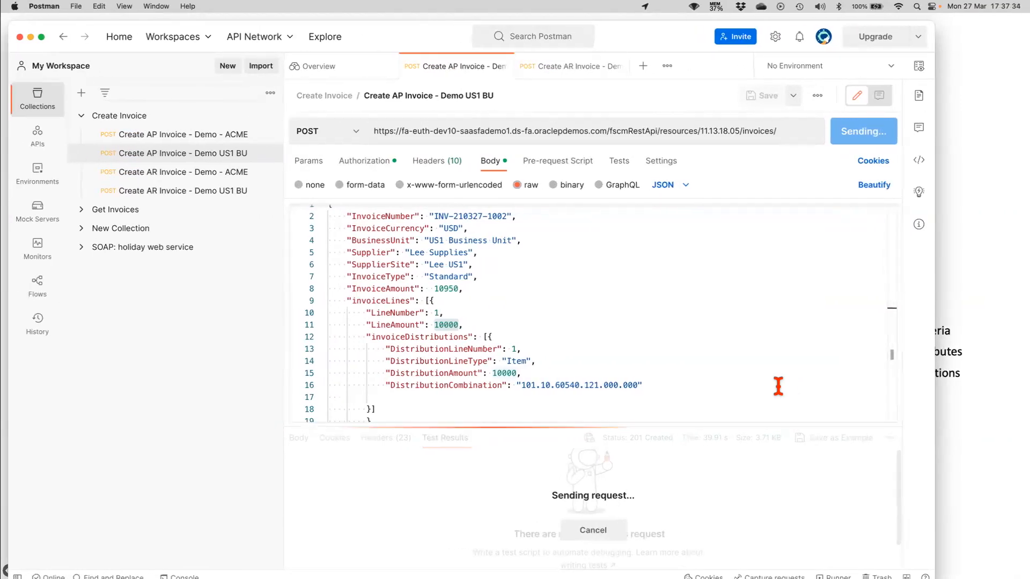
key("ctrl+Right")
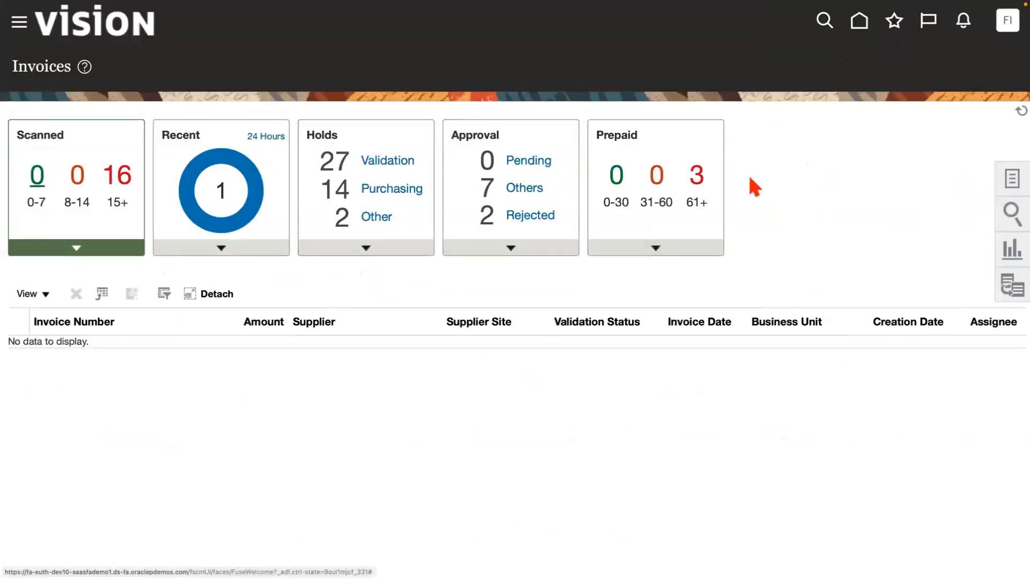
left_click(1013, 113)
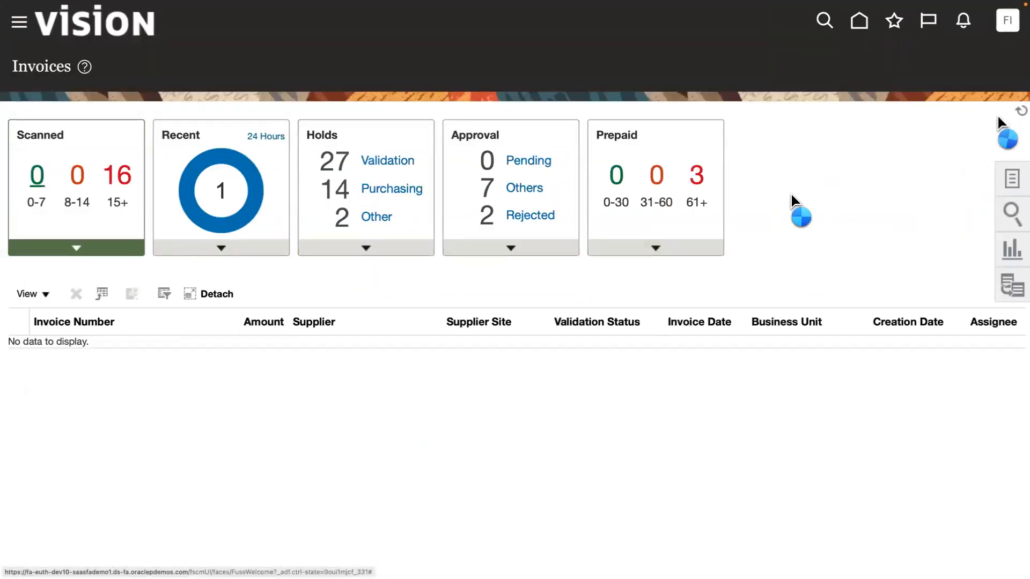
left_click(245, 252)
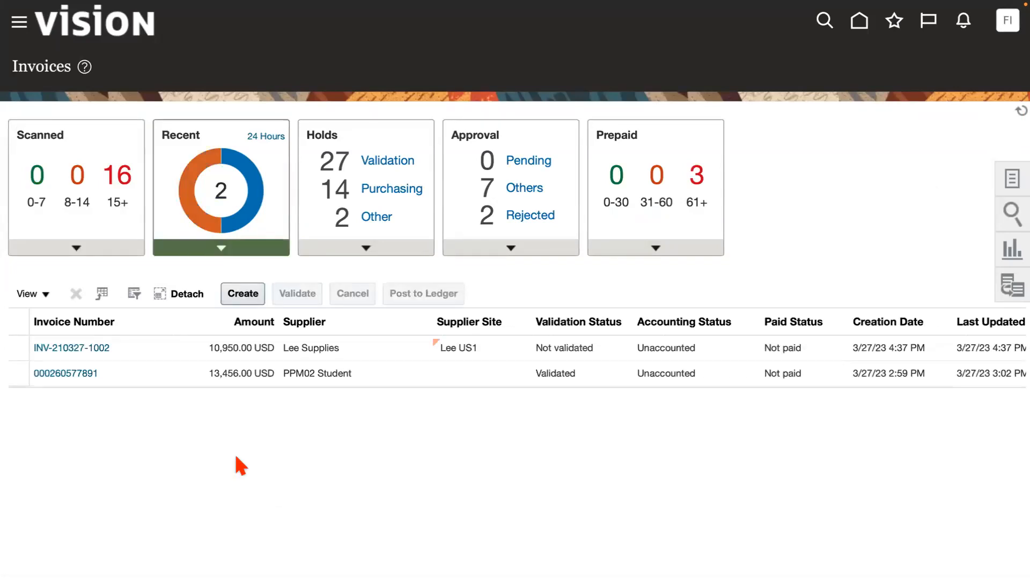
left_click(134, 350)
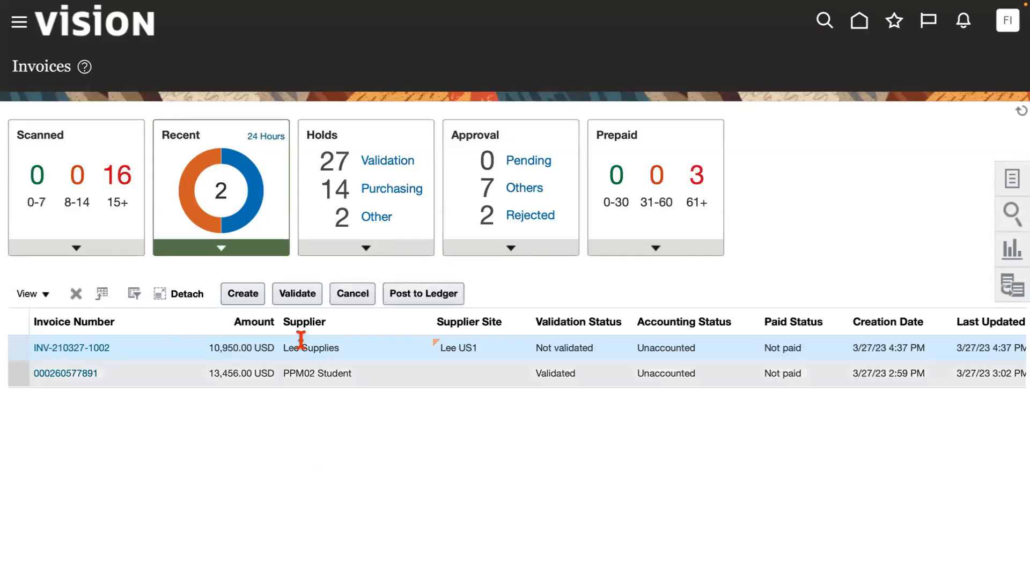
left_click(297, 295)
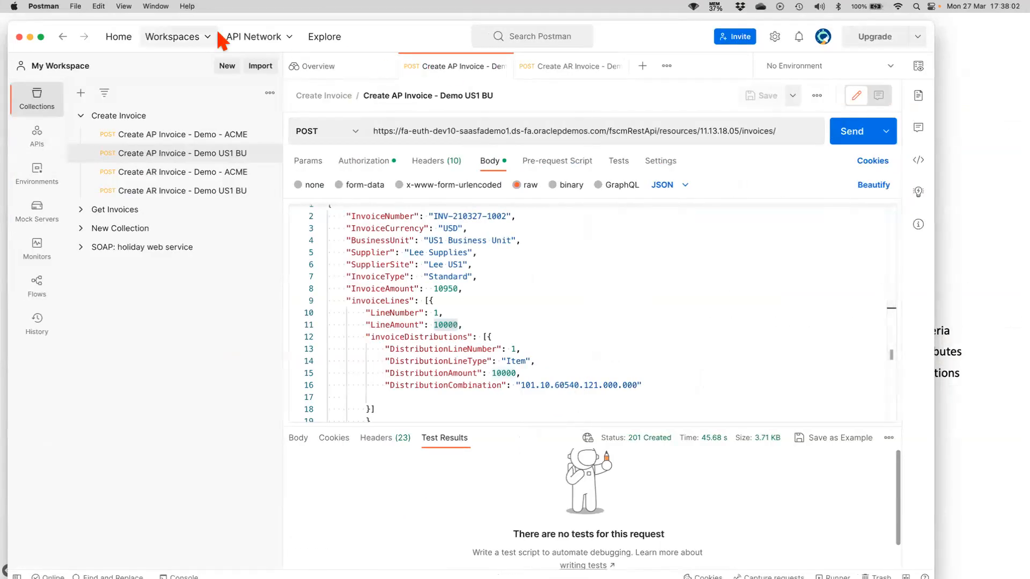
left_click_drag(90, 23, 109, 578)
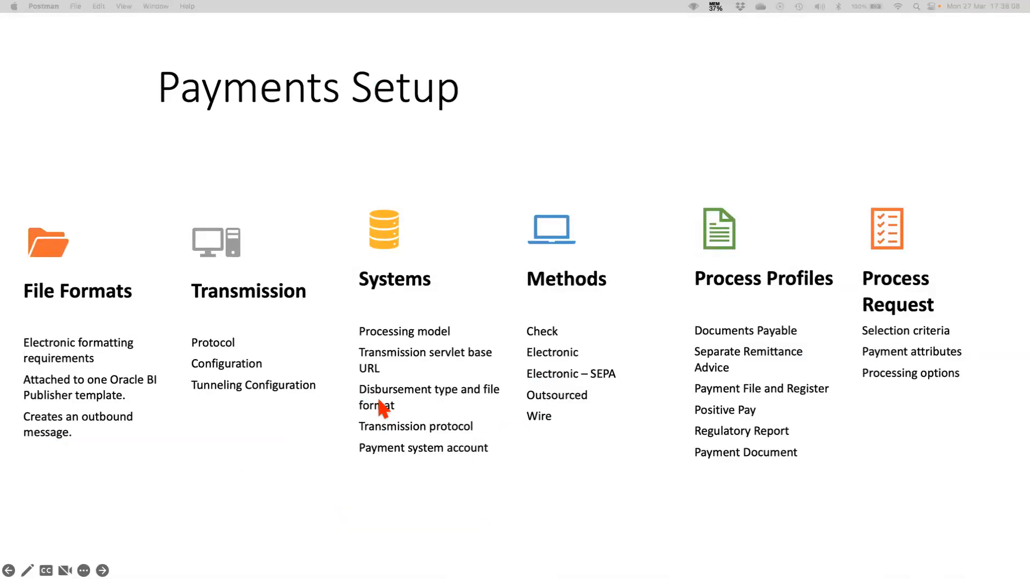
key("ctrl+Right")
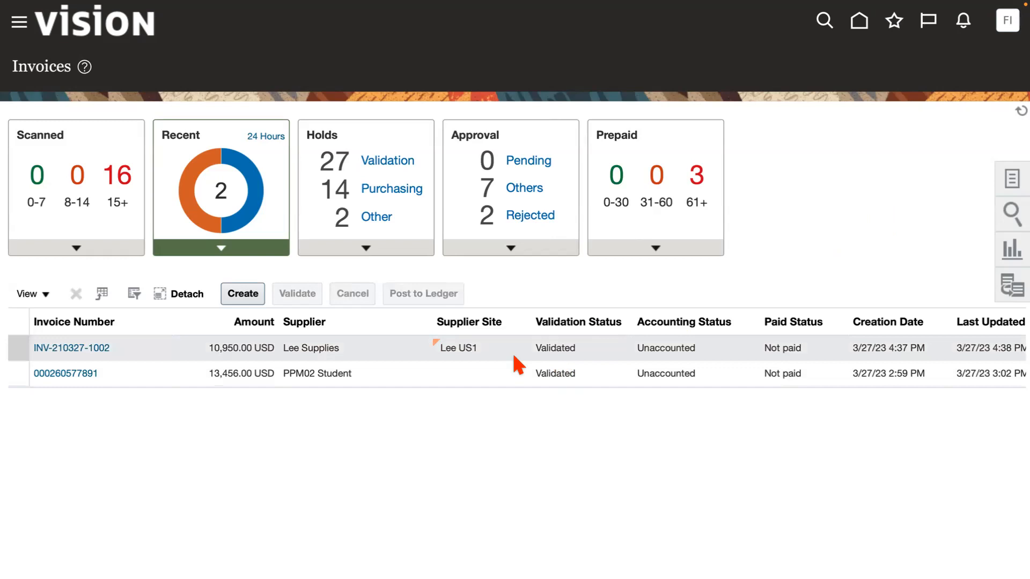
left_click(75, 350)
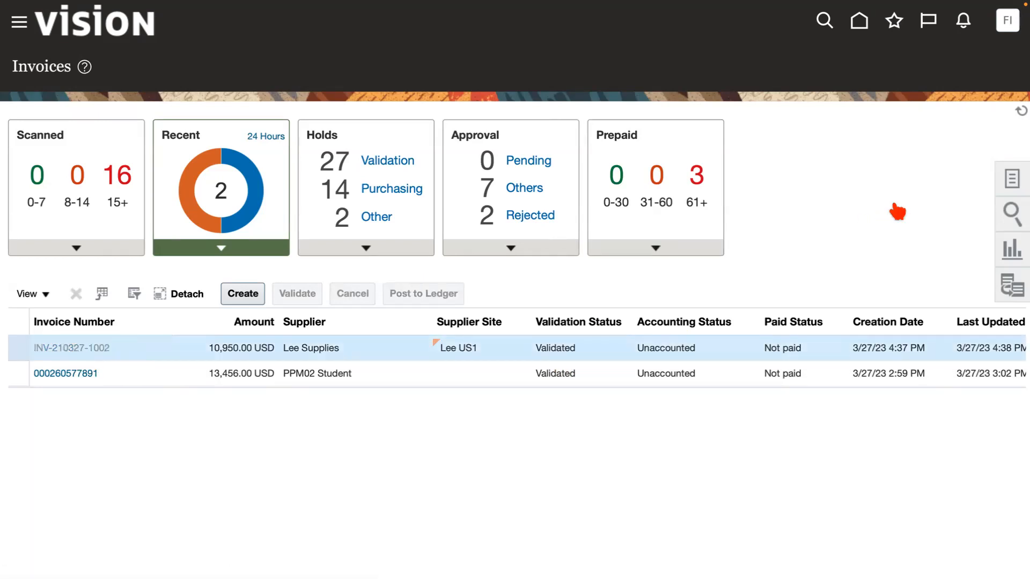
Return to the browser desktop and switch to the Disbursement Payment File Formats report layouts.
key("ctrl+Right")
key("ctrl+Left")
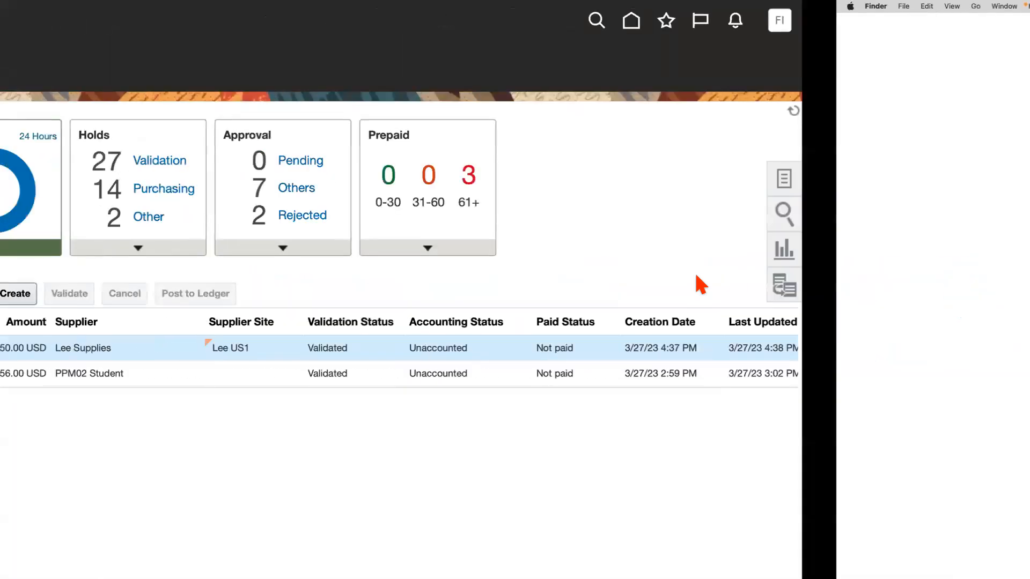
key("ctrl+Up")
left_click(486, 46)
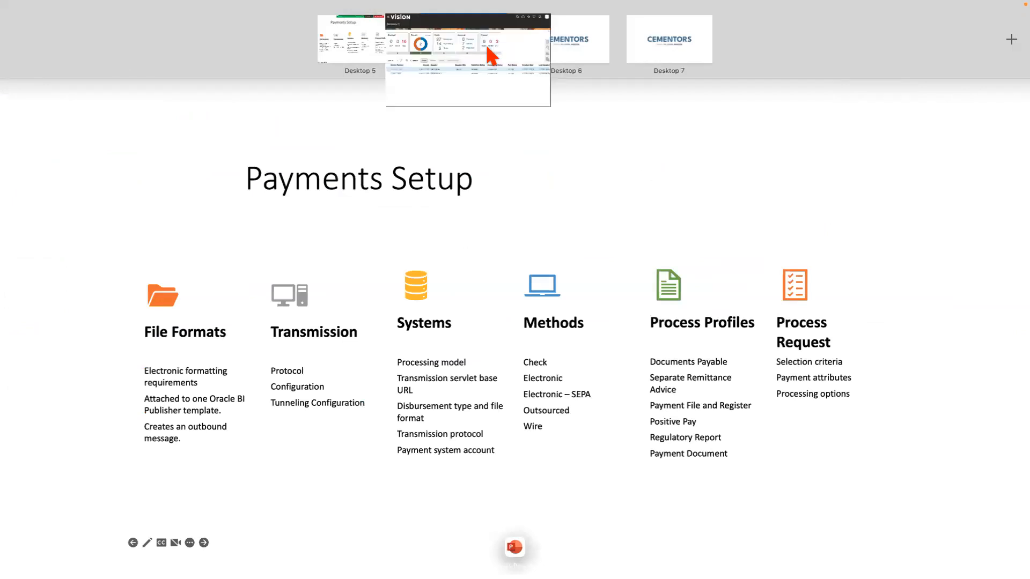
mouse_move(943, 18)
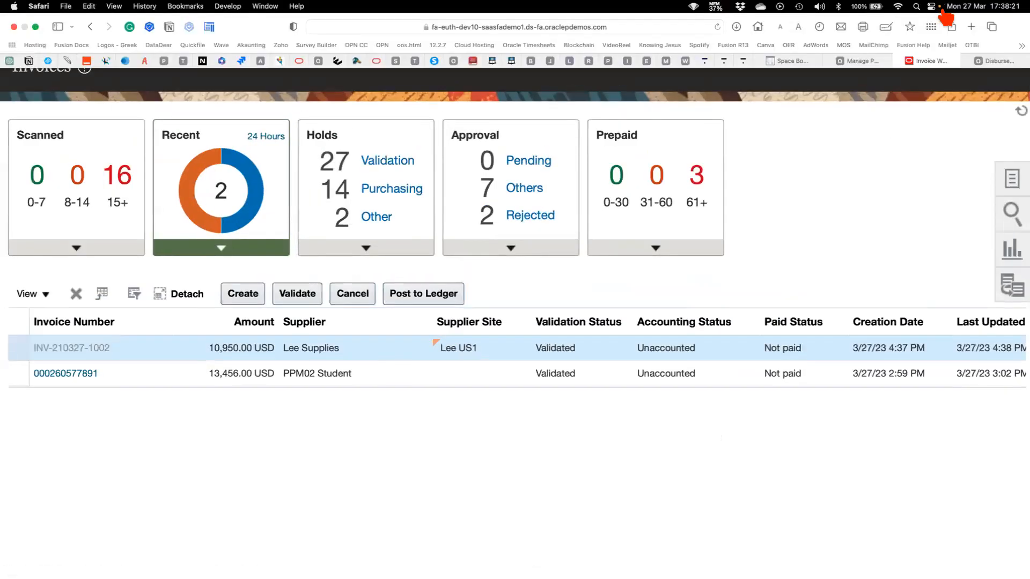
left_click(998, 62)
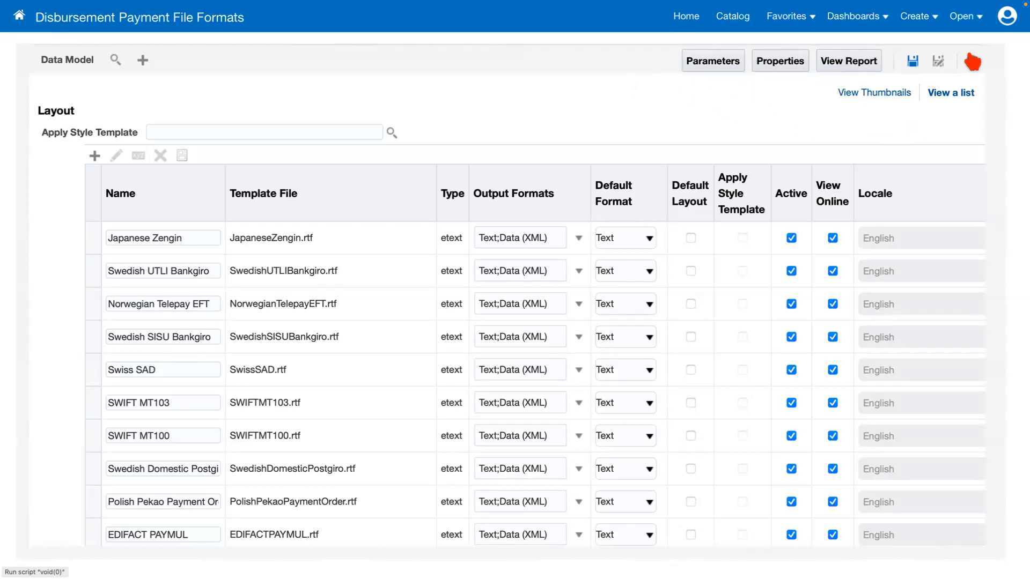
Save the Disbursement Payment File Formats report and dismiss the confirmation on the Manage Payment Process Profiles page.
left_click(912, 62)
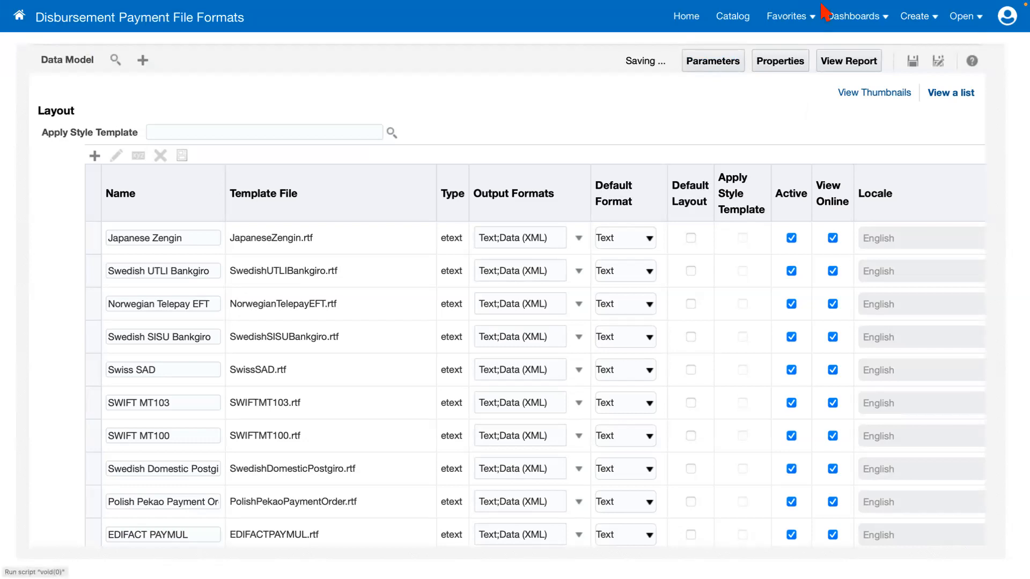
mouse_move(820, 3)
left_click(931, 60)
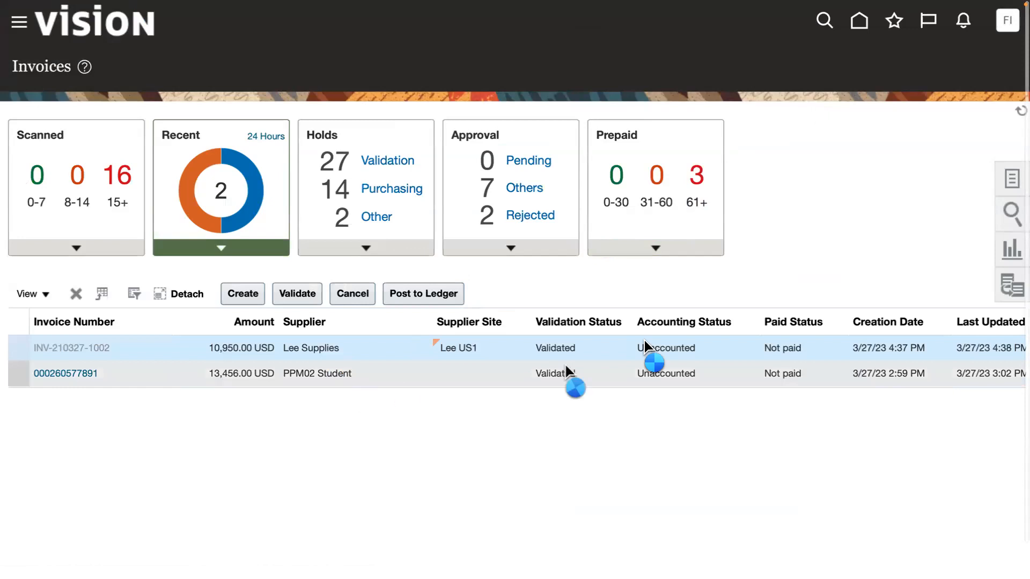
mouse_move(858, 3)
left_click(865, 63)
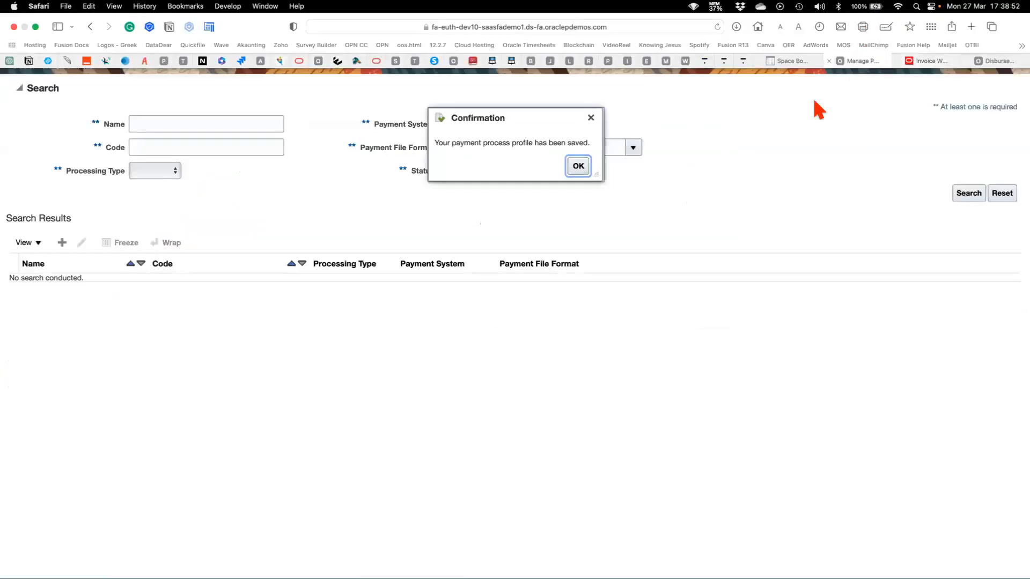
left_click(582, 166)
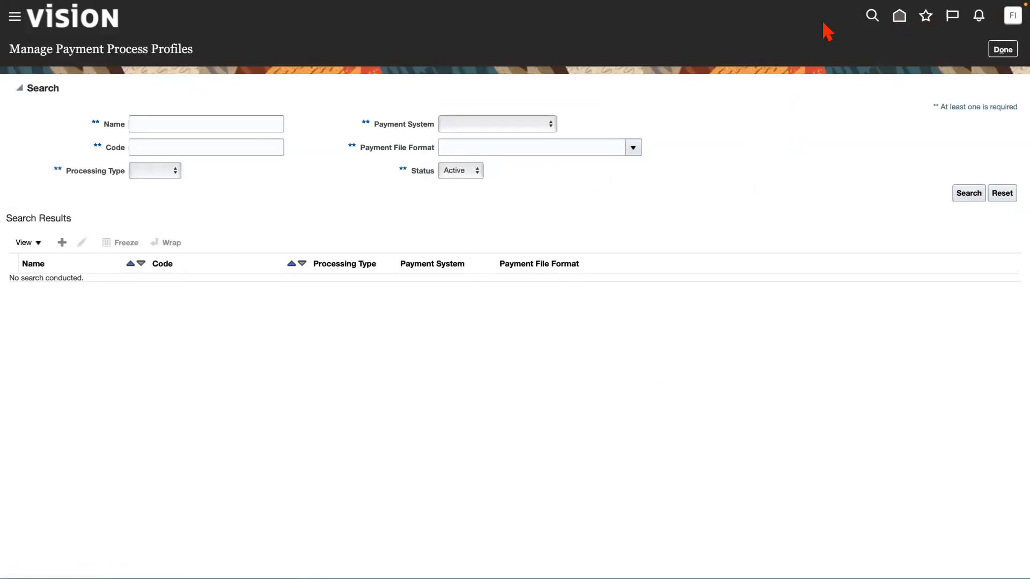
mouse_move(839, 4)
left_click(933, 57)
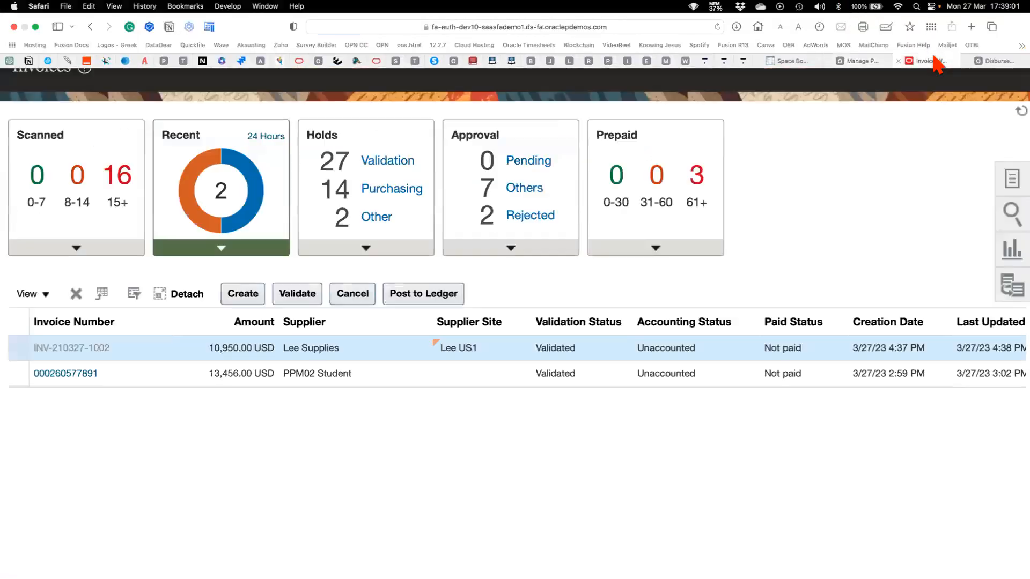
left_click(555, 343)
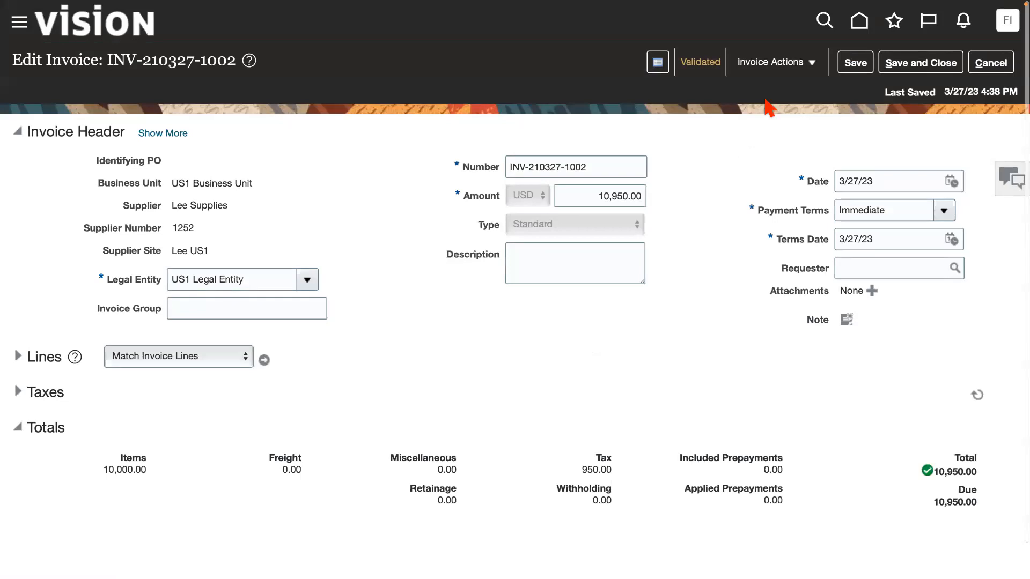
left_click(809, 65)
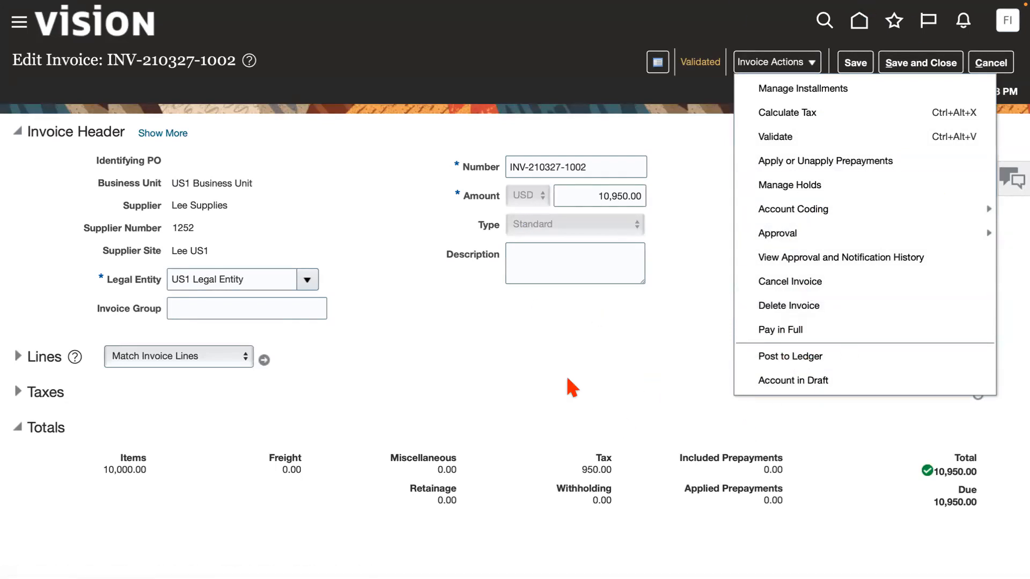
left_click(791, 357)
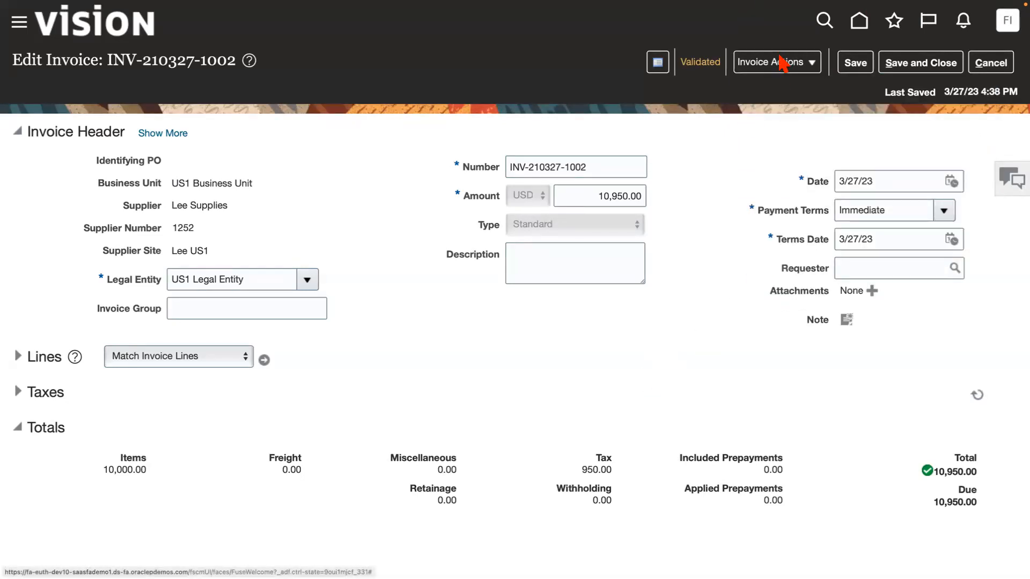
Return to the Fusion home page, check on the invoice, and bring up the Payables Payments work area.
mouse_move(780, 2)
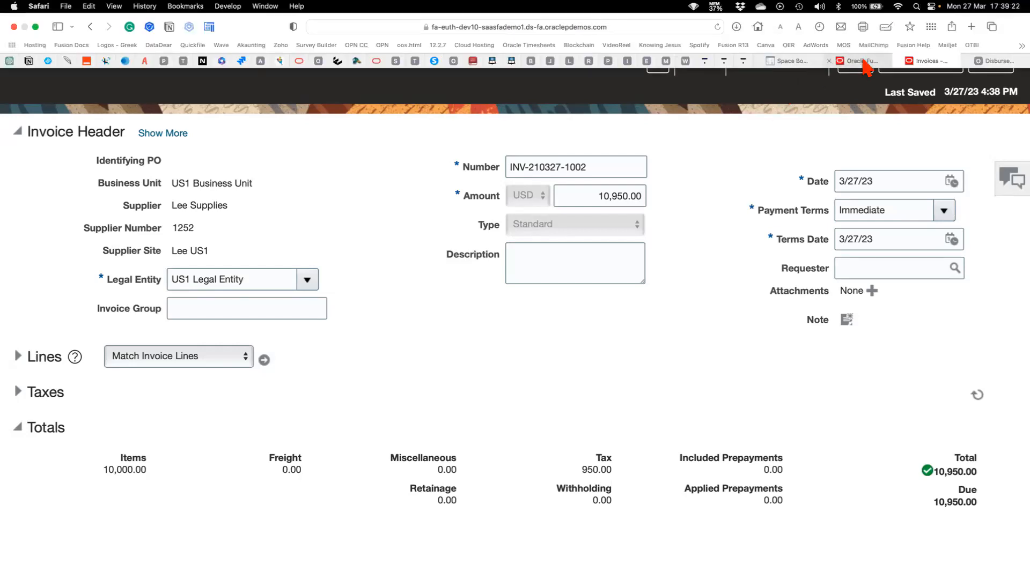
left_click(858, 60)
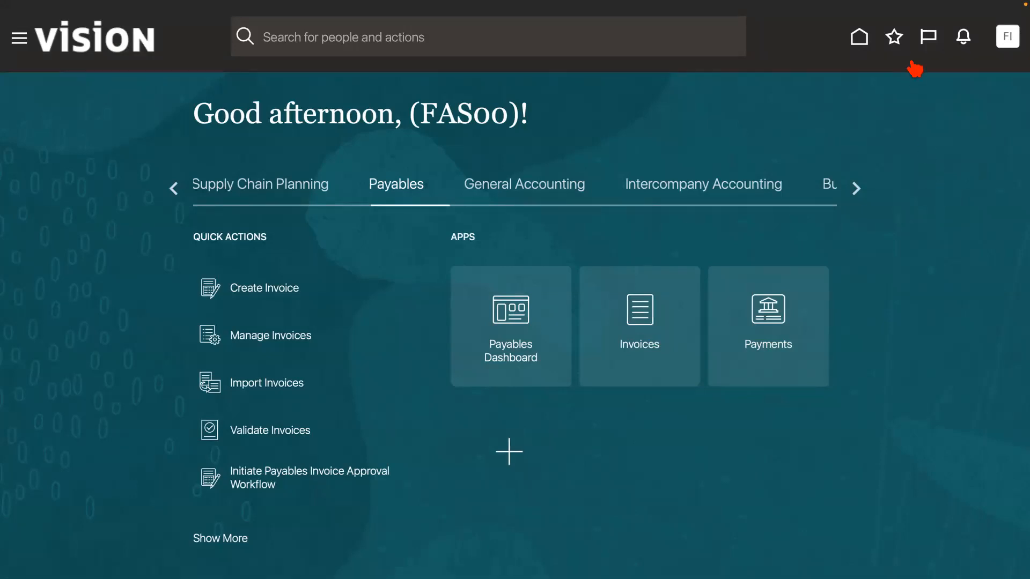
mouse_move(904, 15)
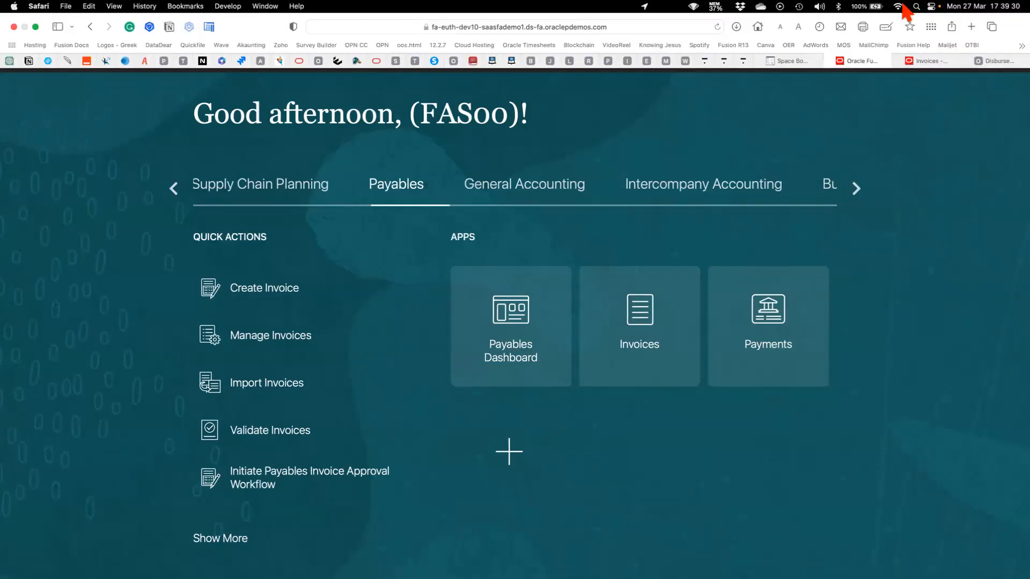
left_click(929, 61)
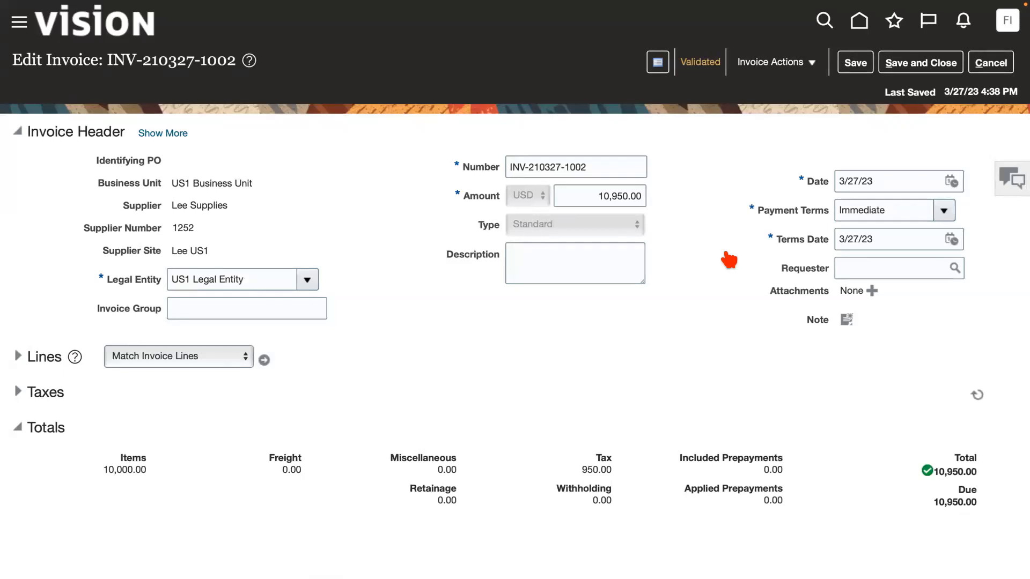
mouse_move(905, 13)
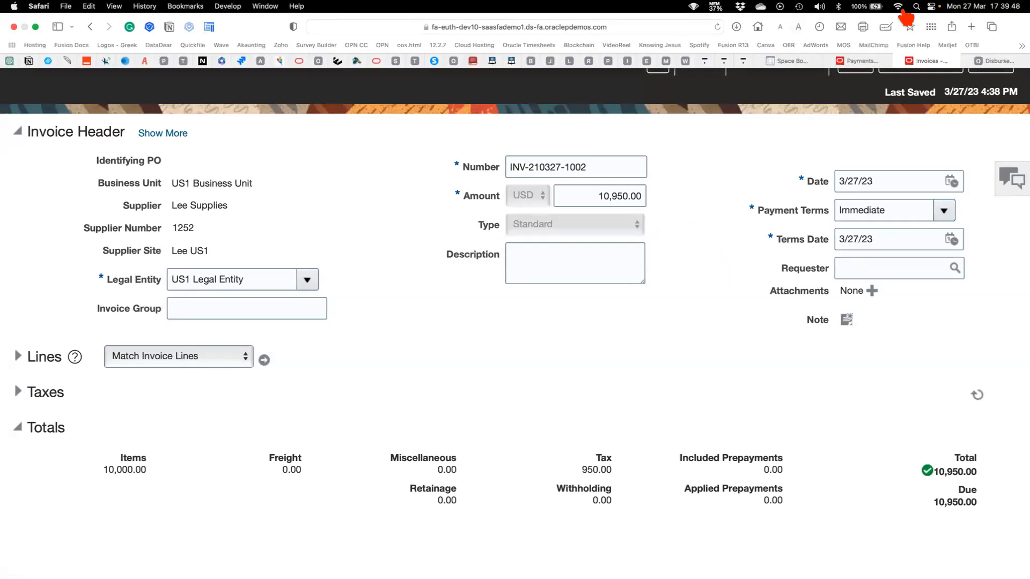
left_click(863, 63)
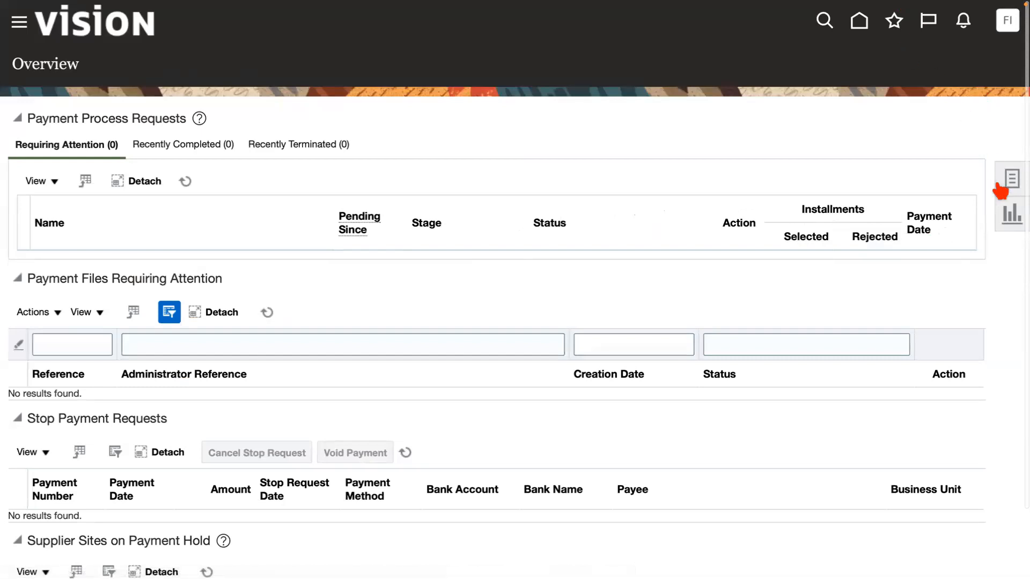
Start a new payment process request from the Payments tasks and name it ACME230327-001.
left_click(1011, 179)
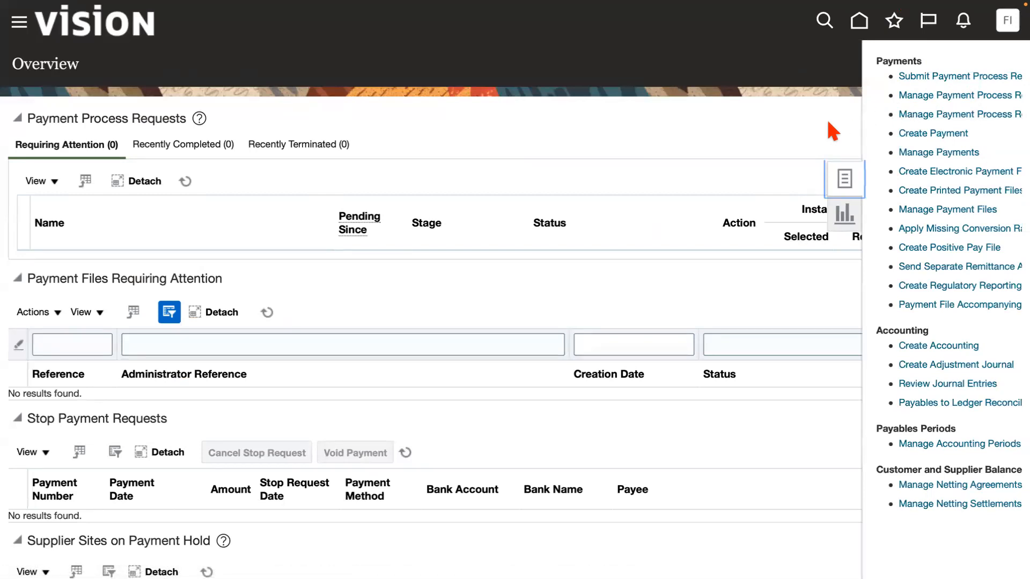
key("super+minus")
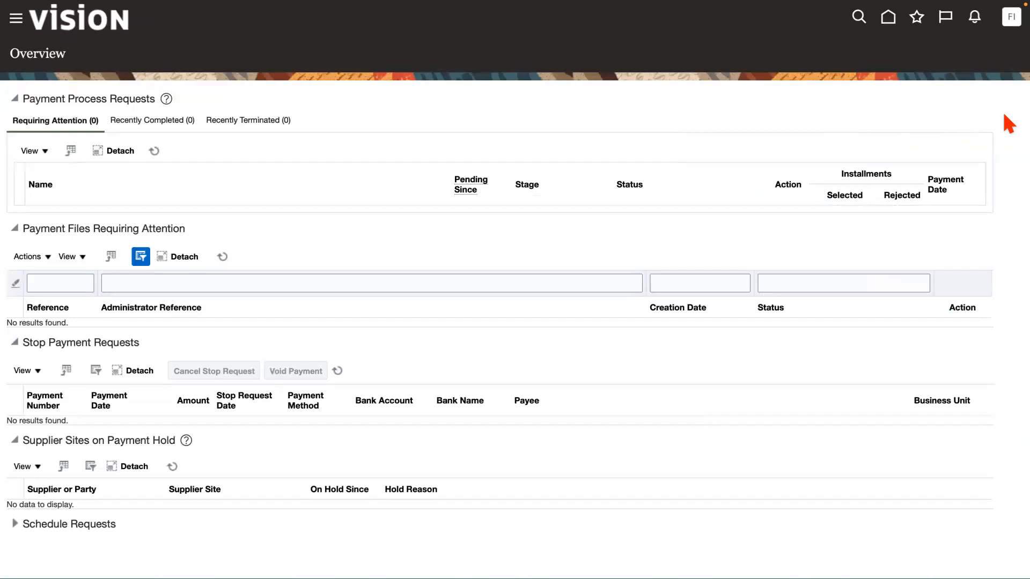
left_click(1011, 153)
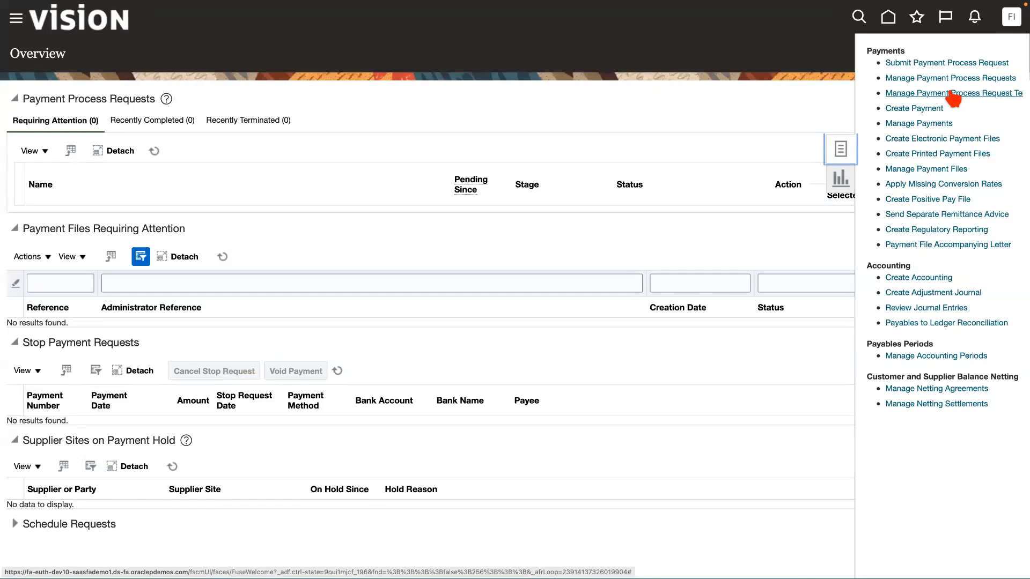
left_click(932, 66)
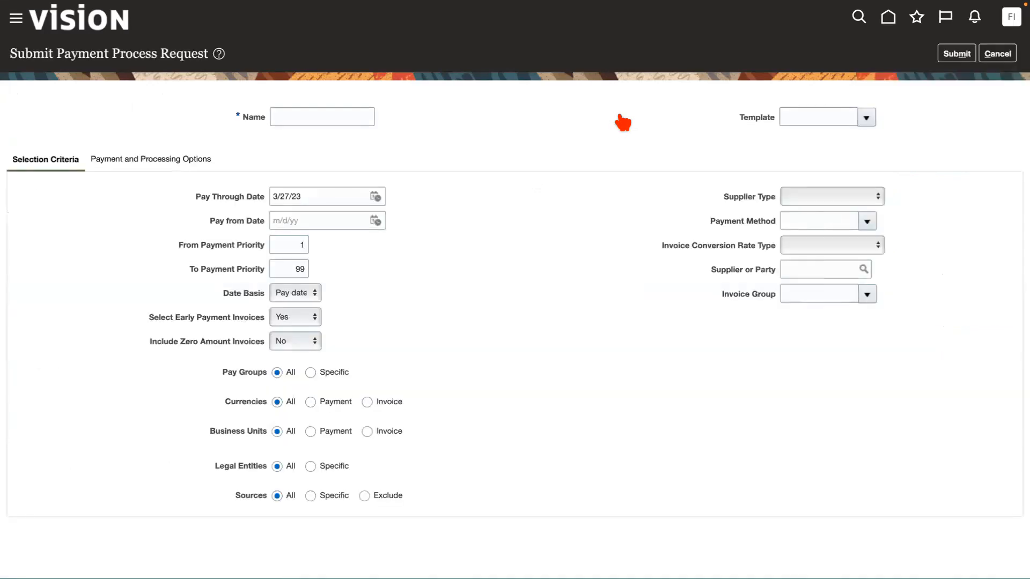
left_click(309, 116)
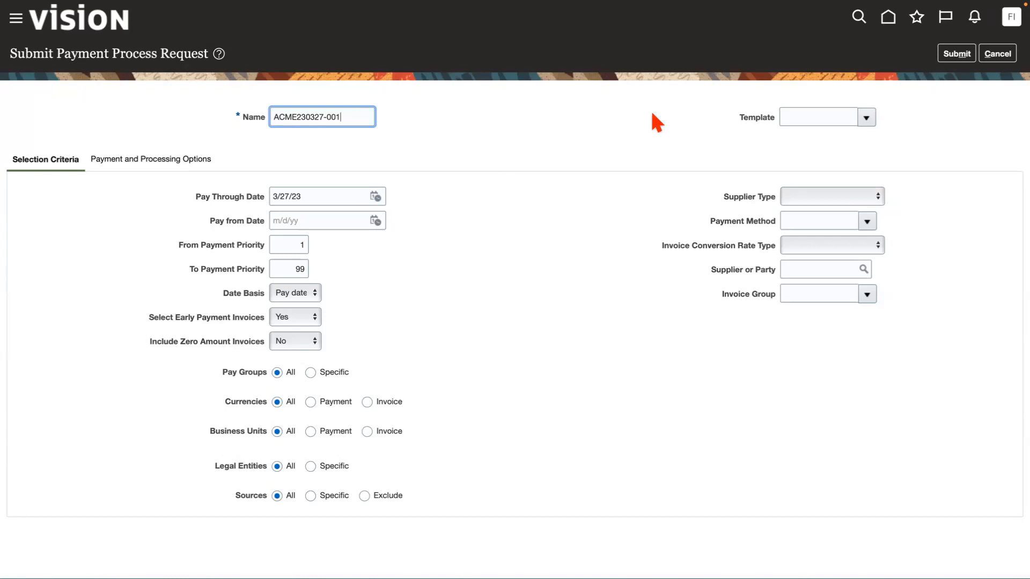
mouse_move(690, 12)
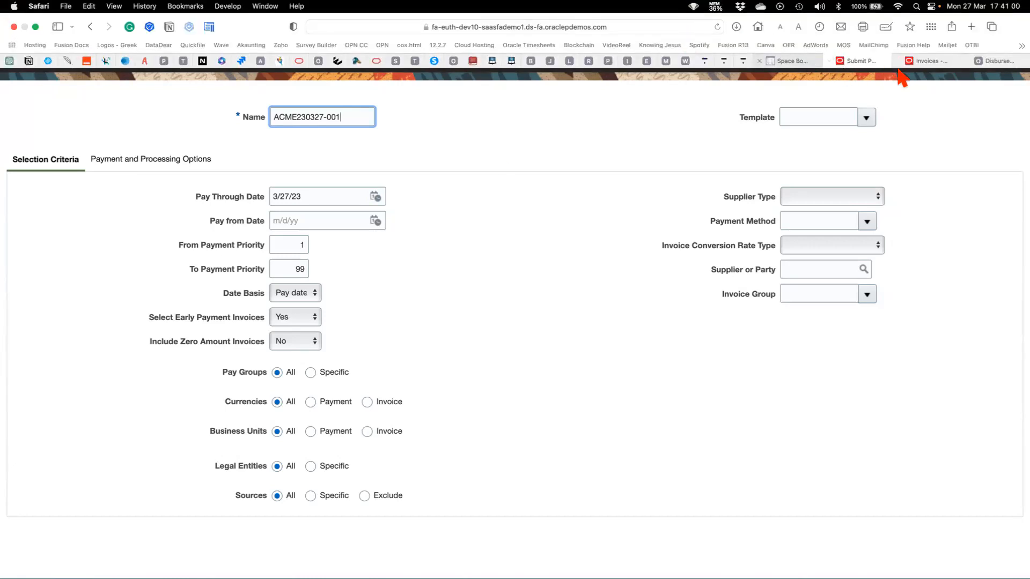
left_click(927, 60)
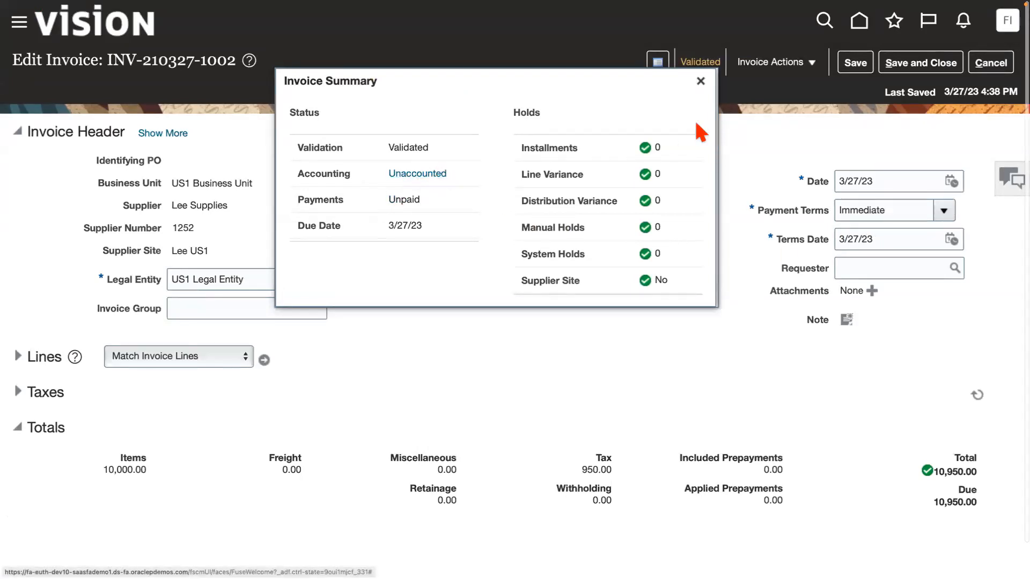
left_click(699, 80)
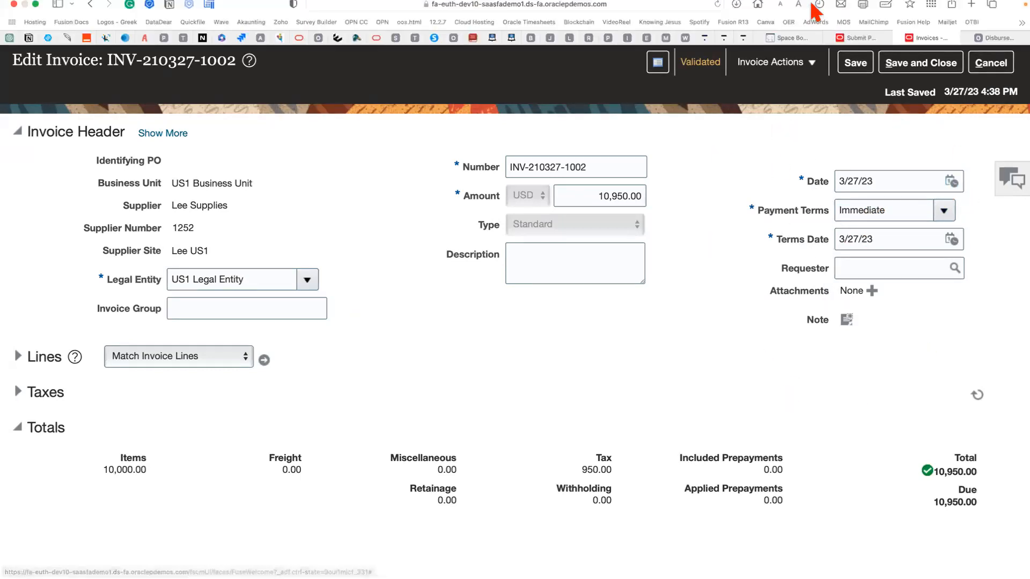
left_click(864, 61)
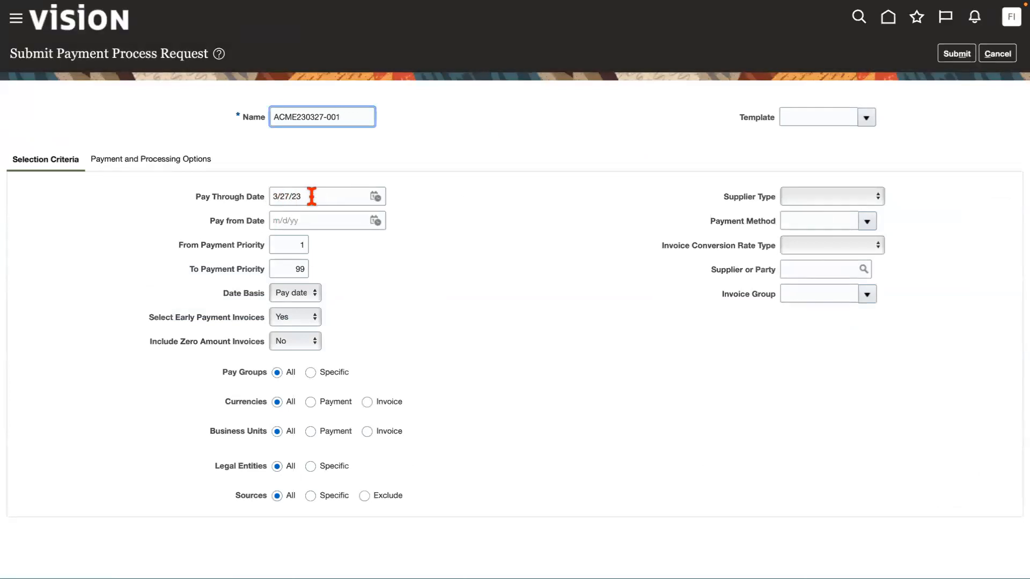
Set the request's Pay Through Date to 3/31/23 and its Supplier or Party to Lee Supplies.
left_click(375, 197)
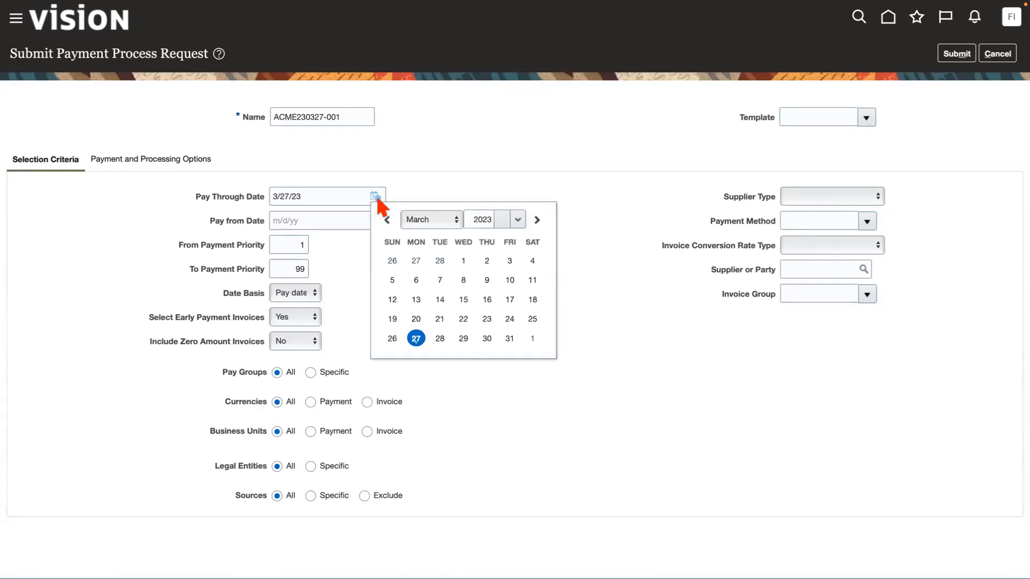
left_click(507, 338)
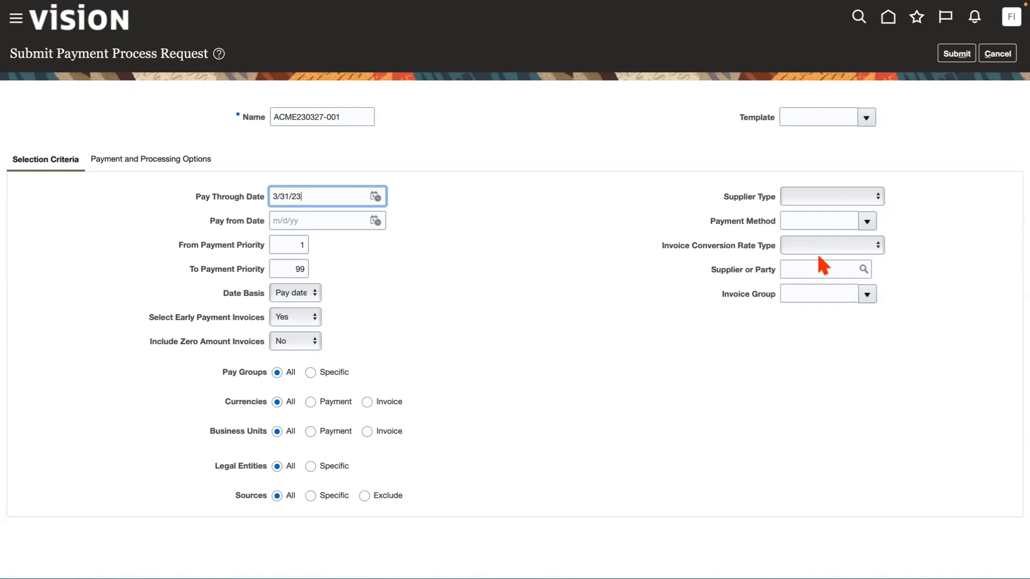
left_click(806, 271)
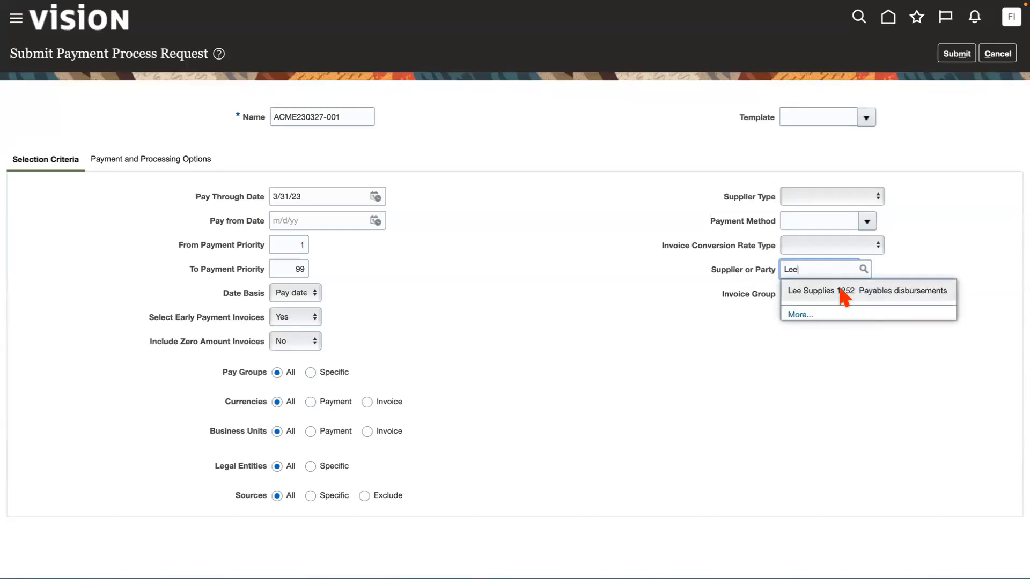
left_click(838, 293)
left_click(712, 344)
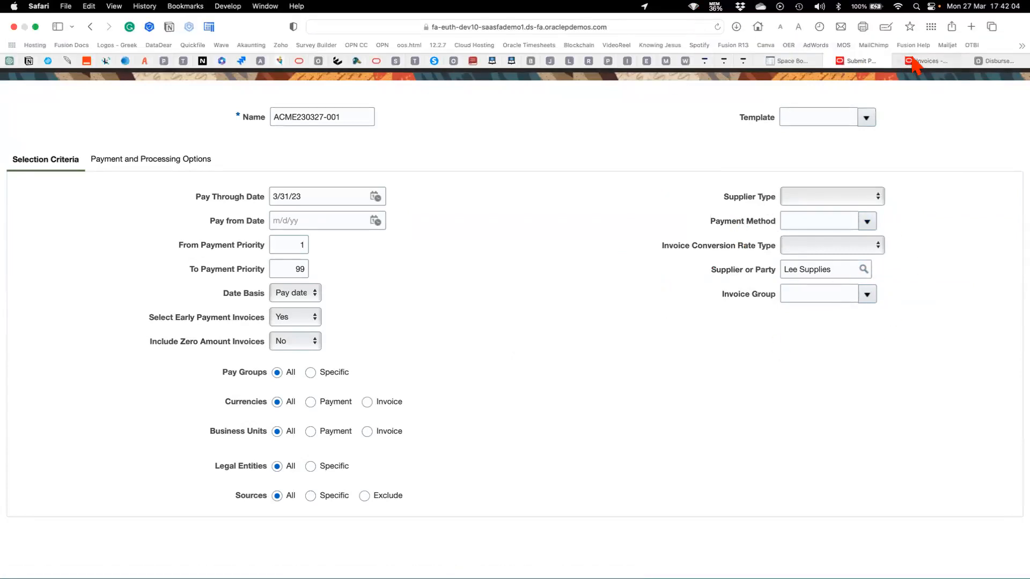
left_click(926, 61)
left_click(225, 307)
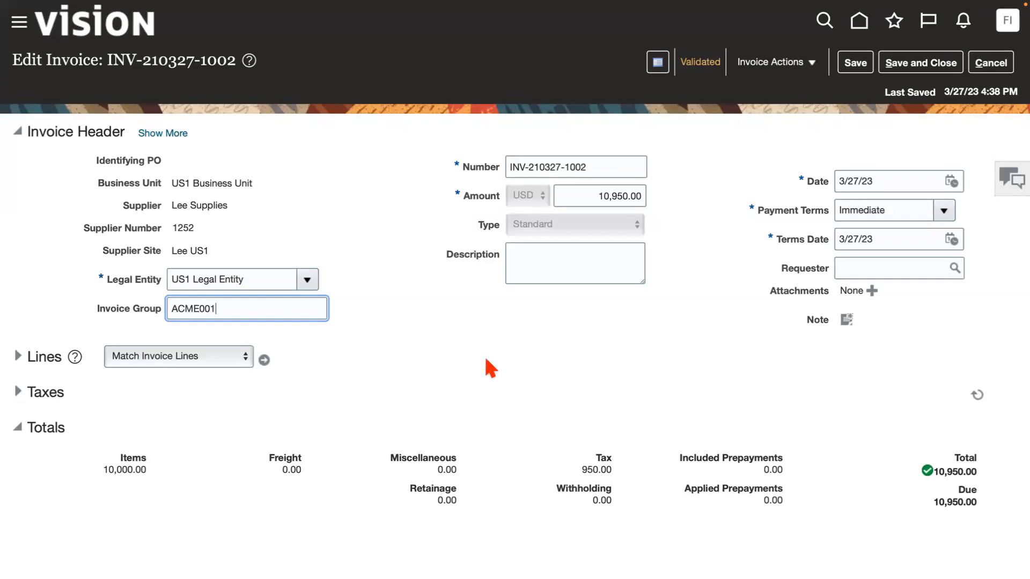
left_click(454, 329)
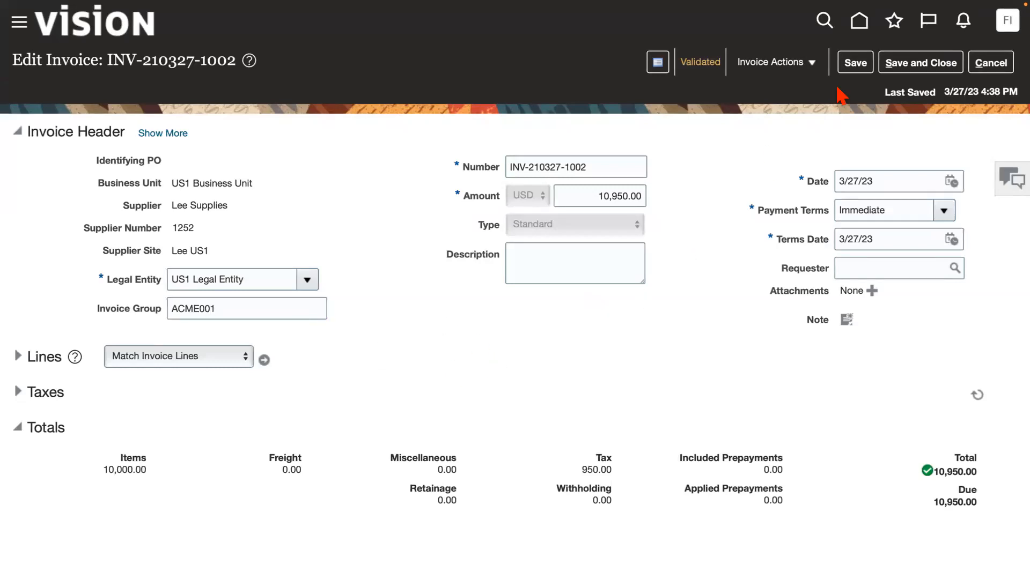
left_click(856, 64)
mouse_move(881, 7)
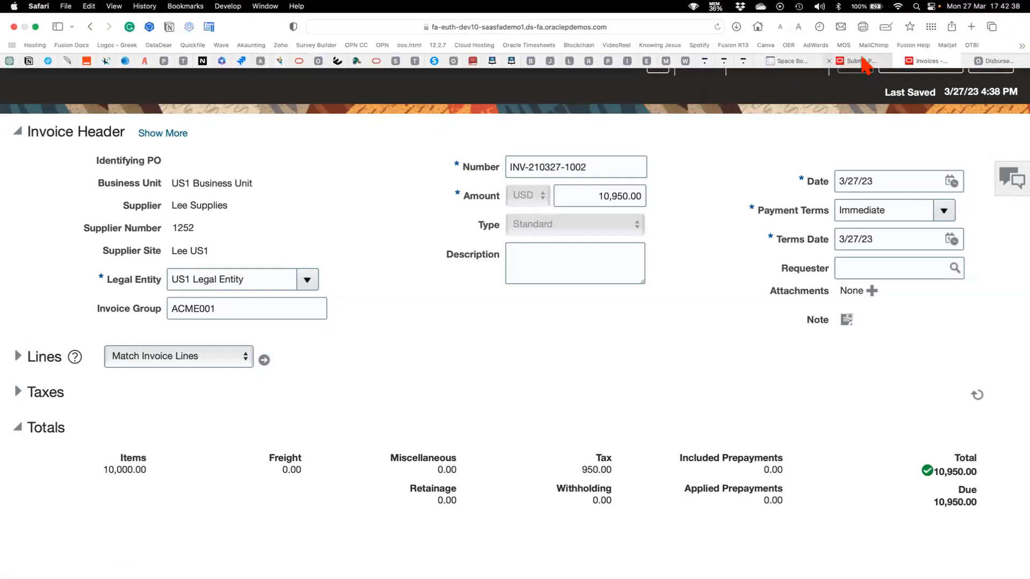
left_click(864, 60)
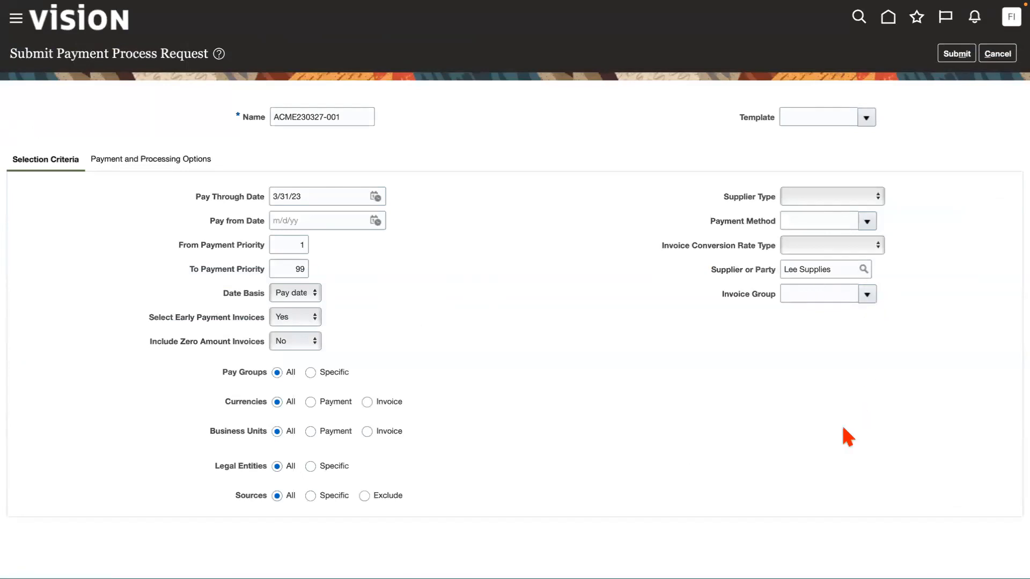
left_click(866, 294)
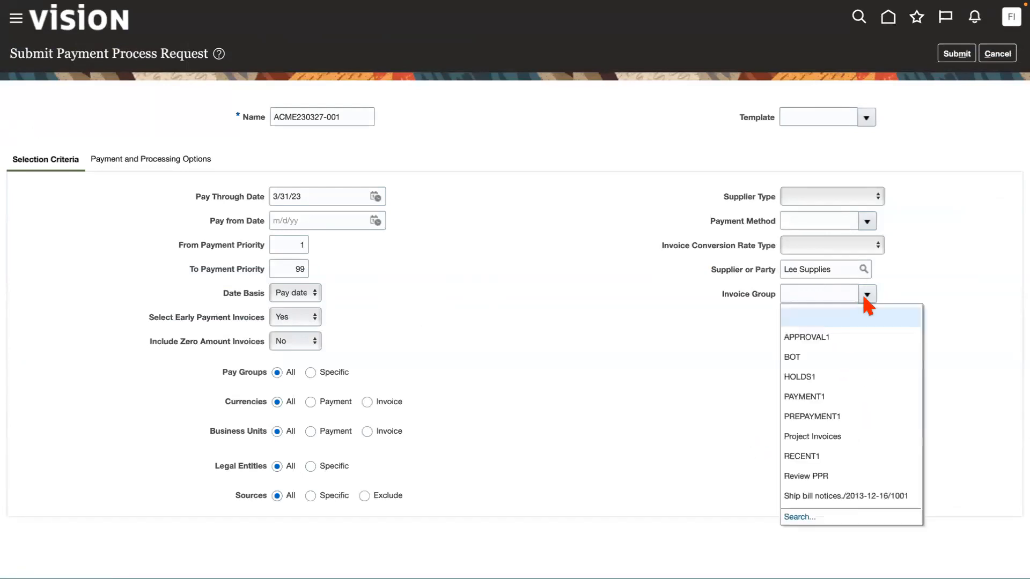
left_click(661, 395)
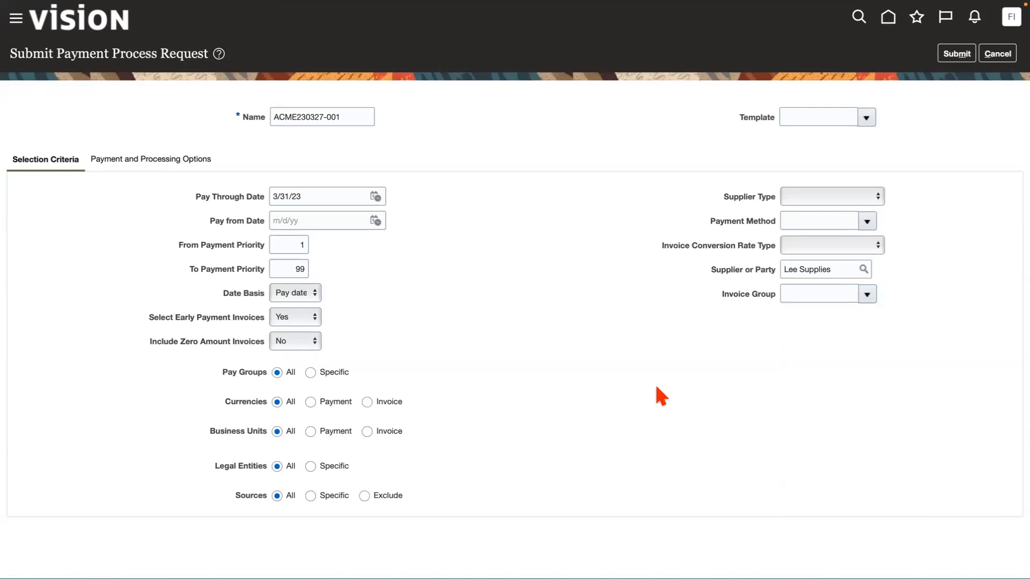
mouse_move(888, 13)
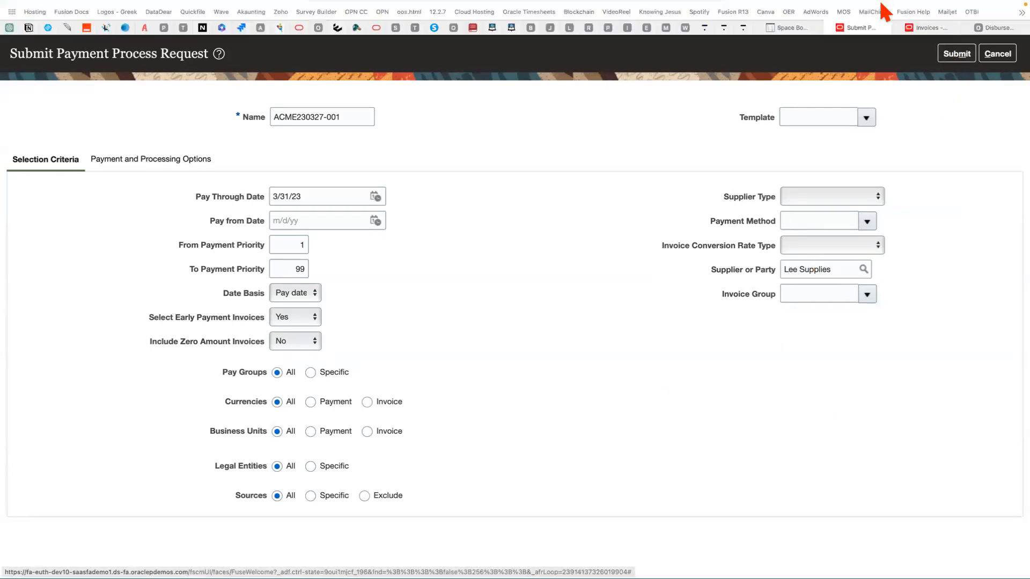
left_click(926, 60)
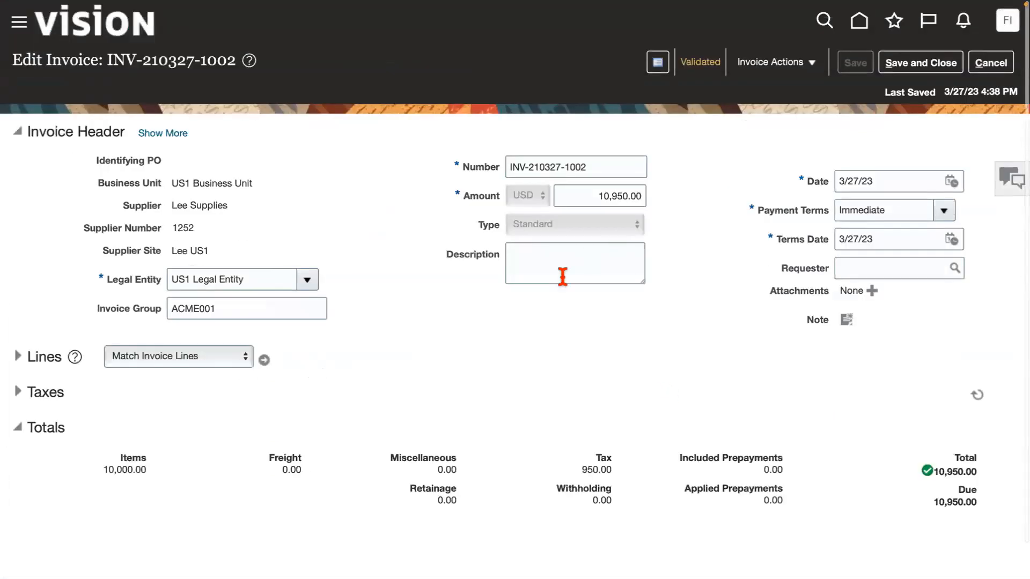
left_click(910, 63)
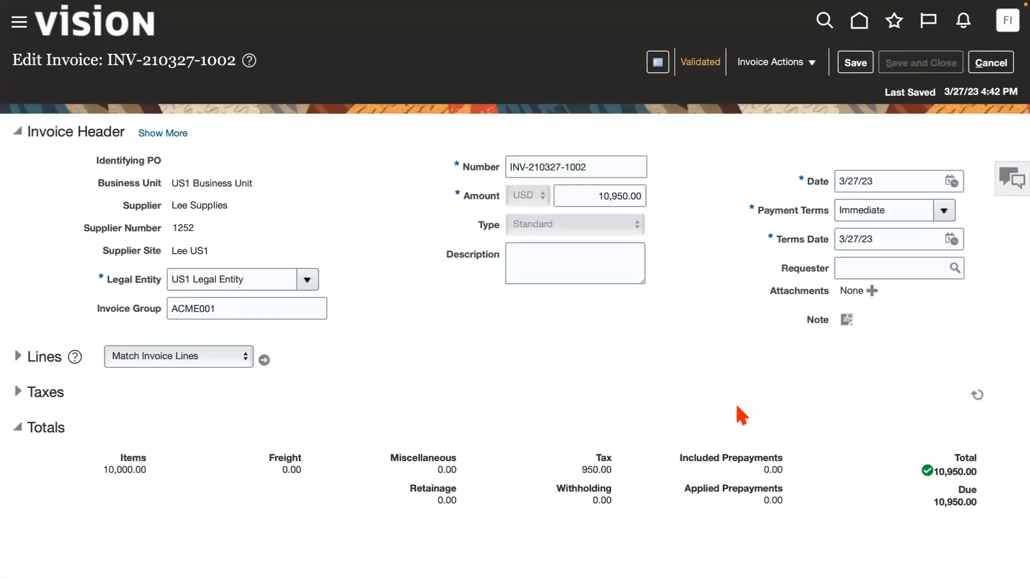
mouse_move(893, 8)
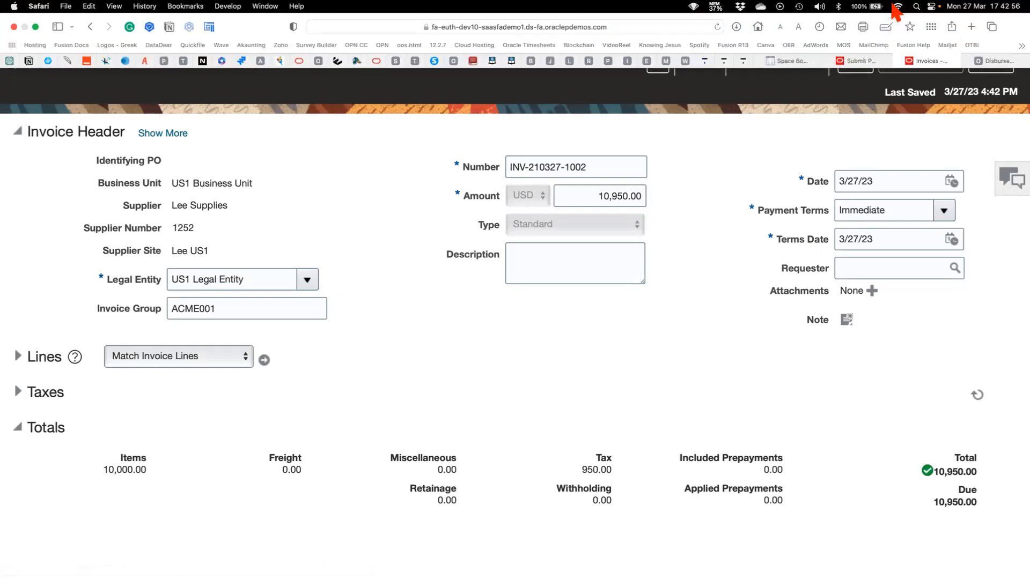
left_click(858, 61)
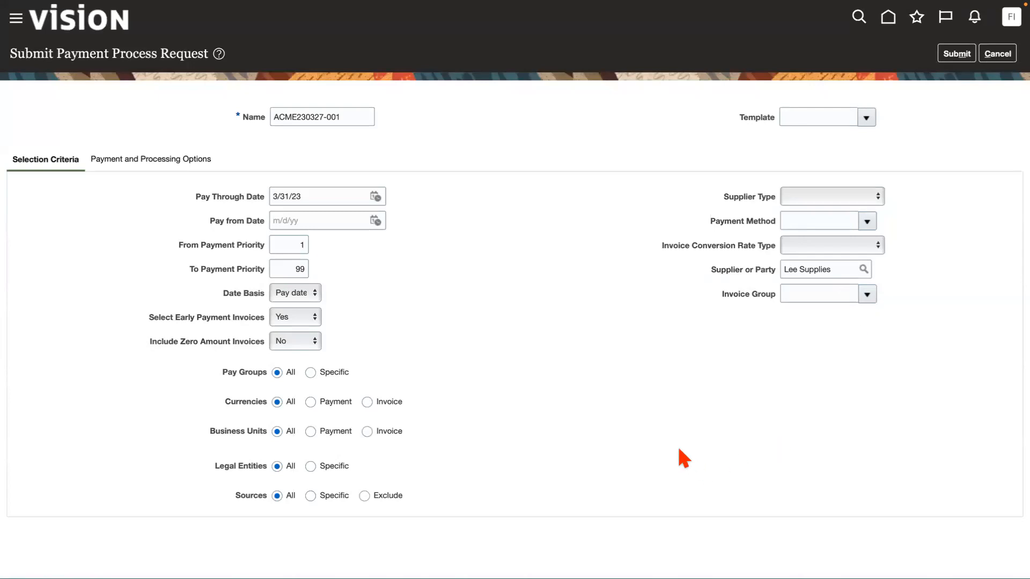
Search for the invoice group ACME001 and set it as the payment process request's Invoice Group.
left_click(820, 294)
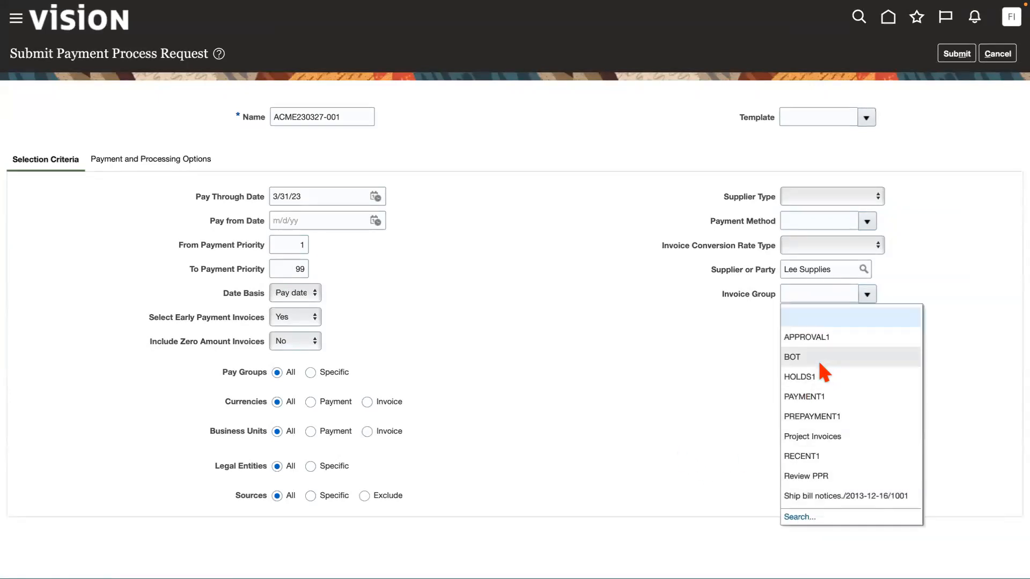
left_click(798, 519)
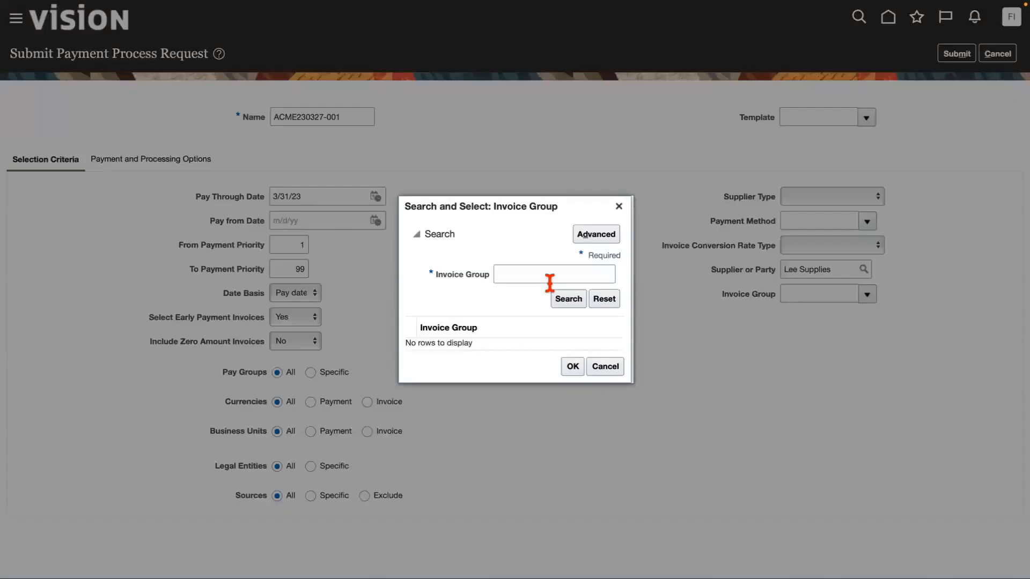
left_click(518, 271)
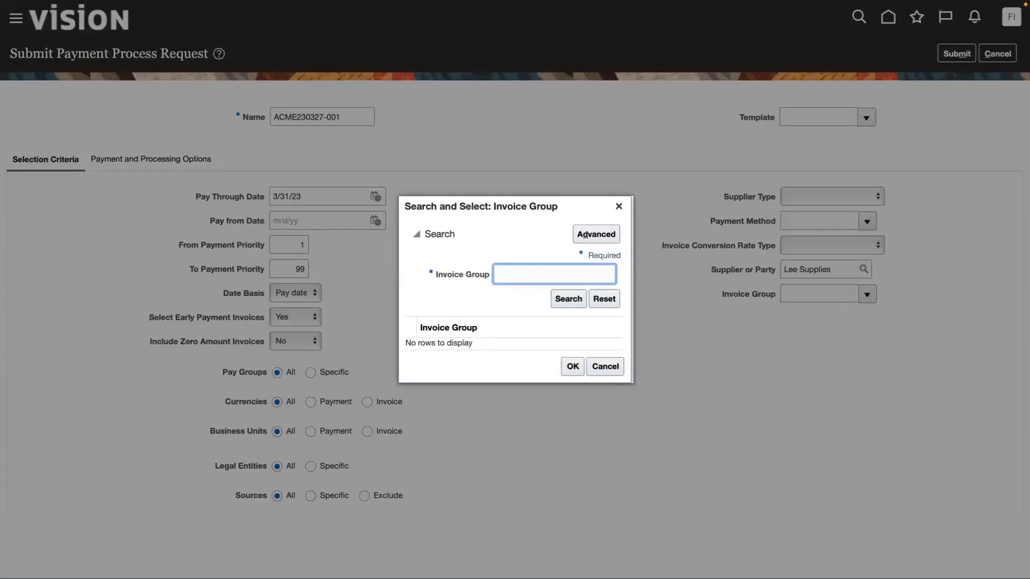
key("Return")
left_click(449, 344)
left_click(570, 371)
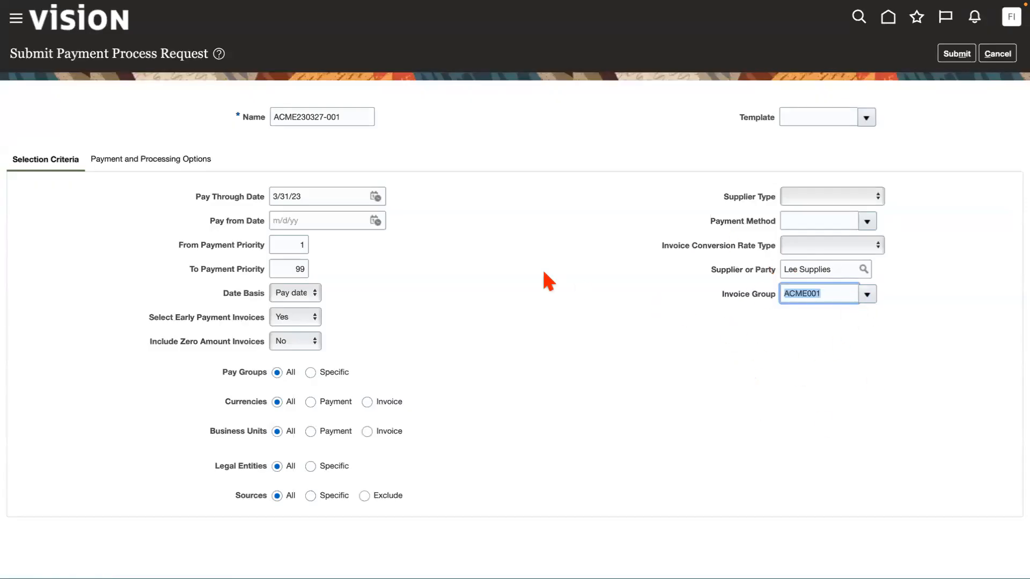
In the payment attributes, set the Disbursement Bank Account to ACME BoA and the Payment Process Profile to ACME Payment Process Profile.
left_click(584, 308)
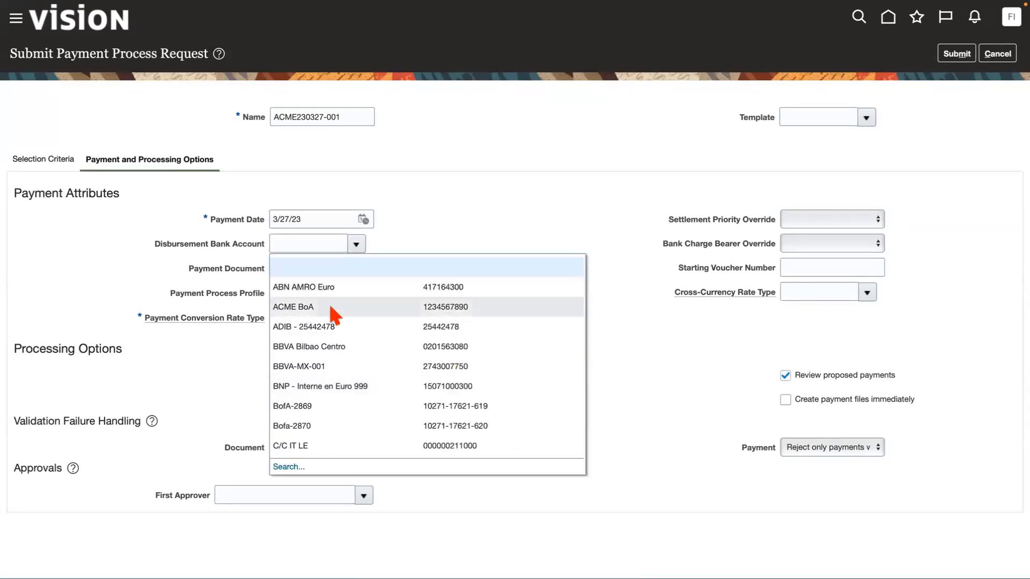
left_click(331, 307)
left_click(330, 307)
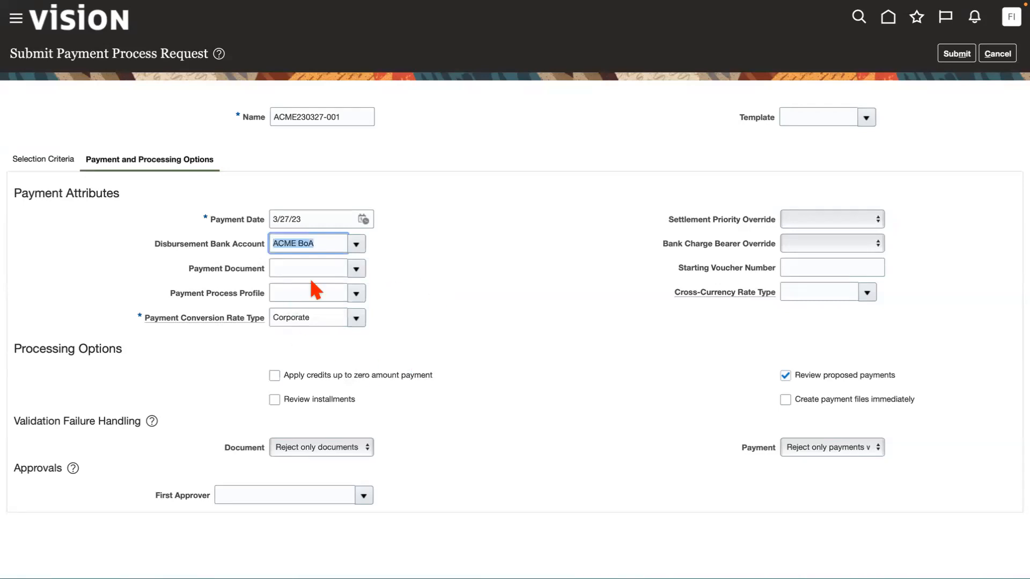
left_click(355, 265)
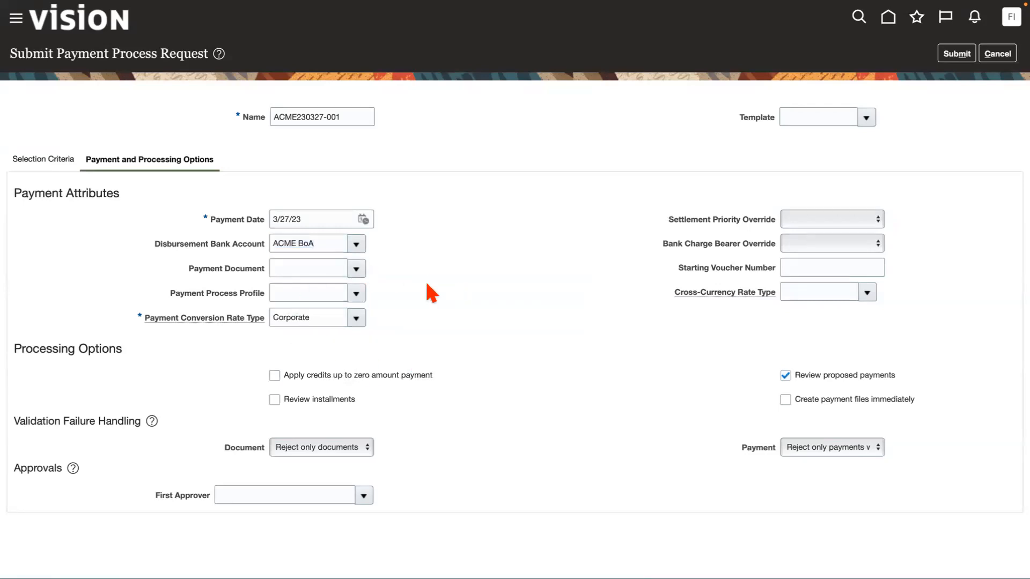
left_click(566, 280)
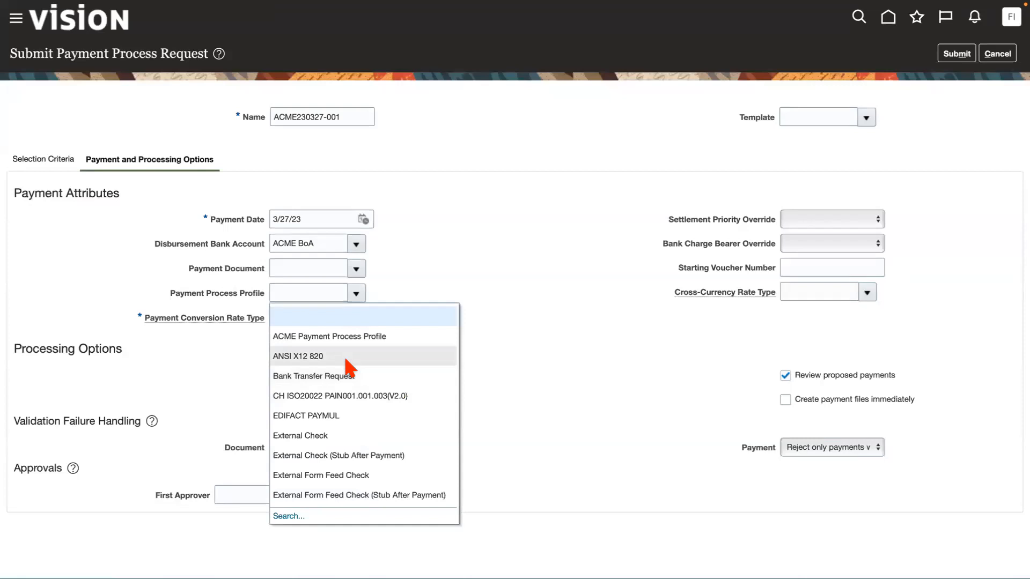
left_click(338, 338)
left_click(494, 325)
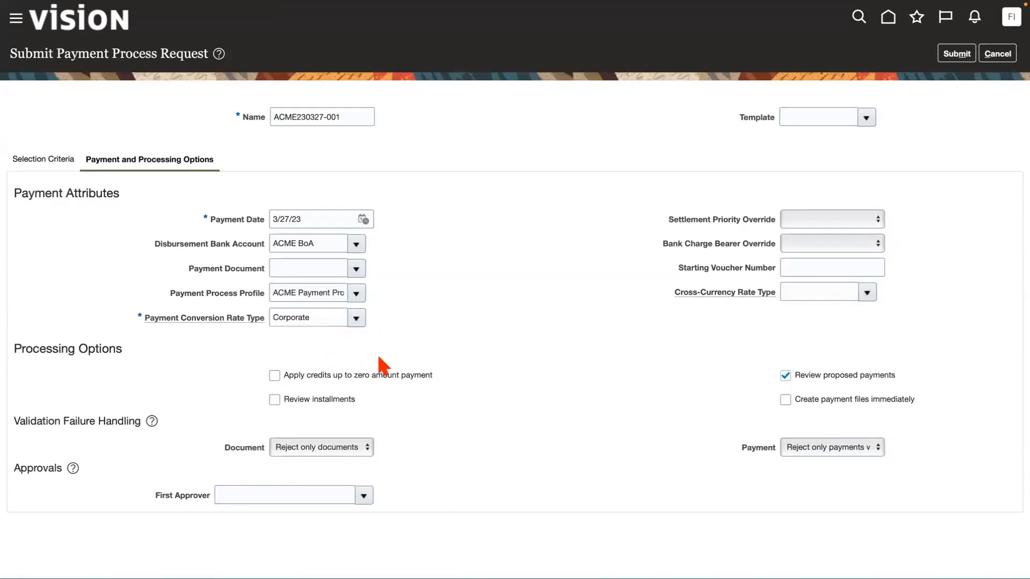
Enable Review installments and Create payment files immediately in the processing options, keeping Review proposed payments enabled.
left_click(274, 400)
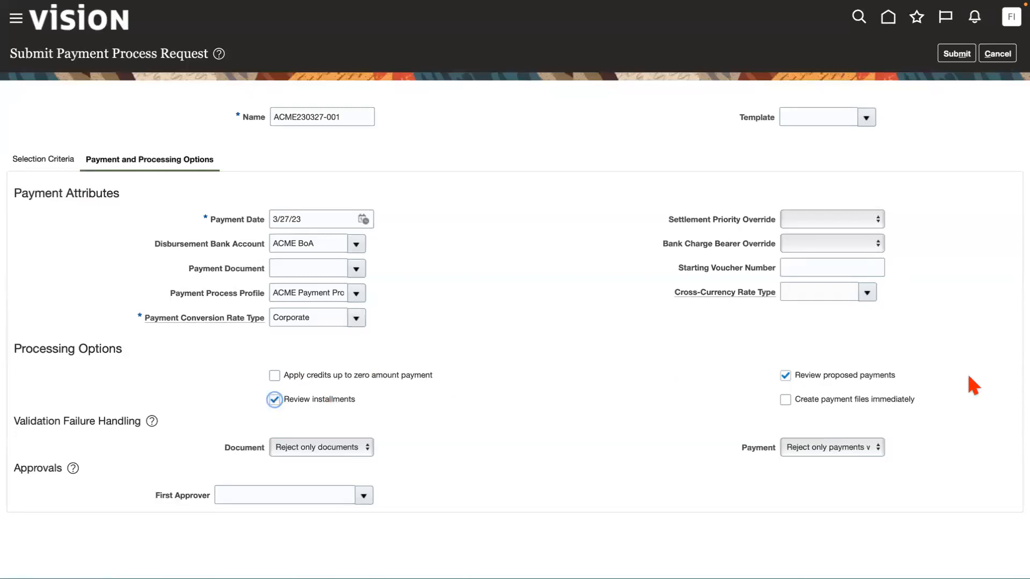
left_click(785, 400)
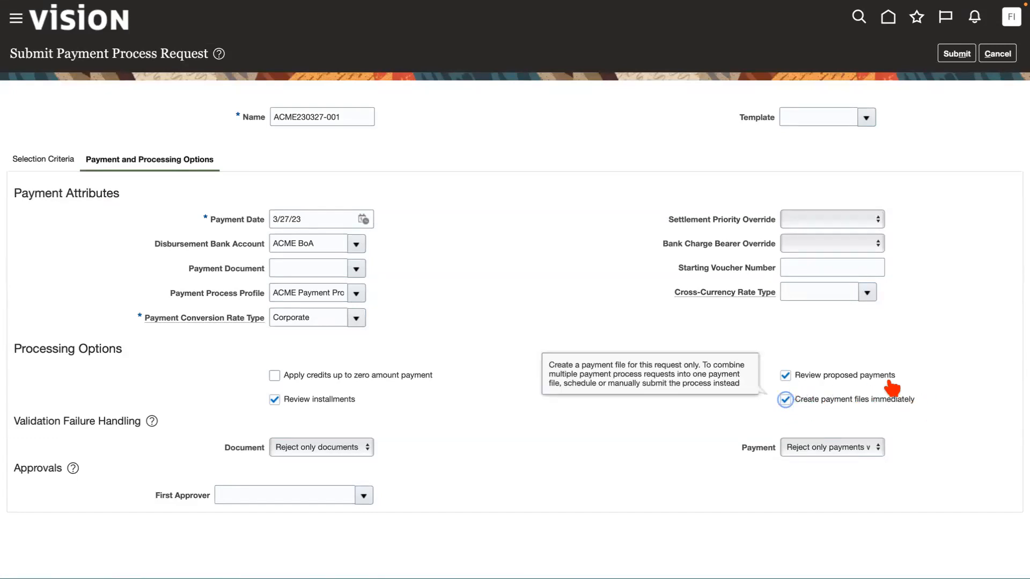
left_click(784, 374)
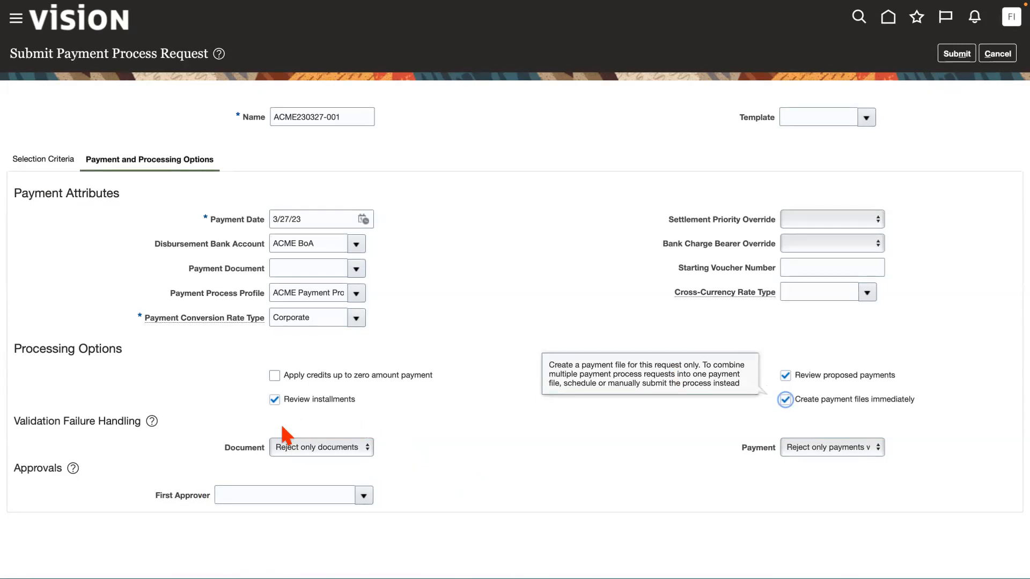
Keep document validation failure handling at Reject only documents with errors, recheck the selection criteria and submit the payment process request.
left_click(322, 448)
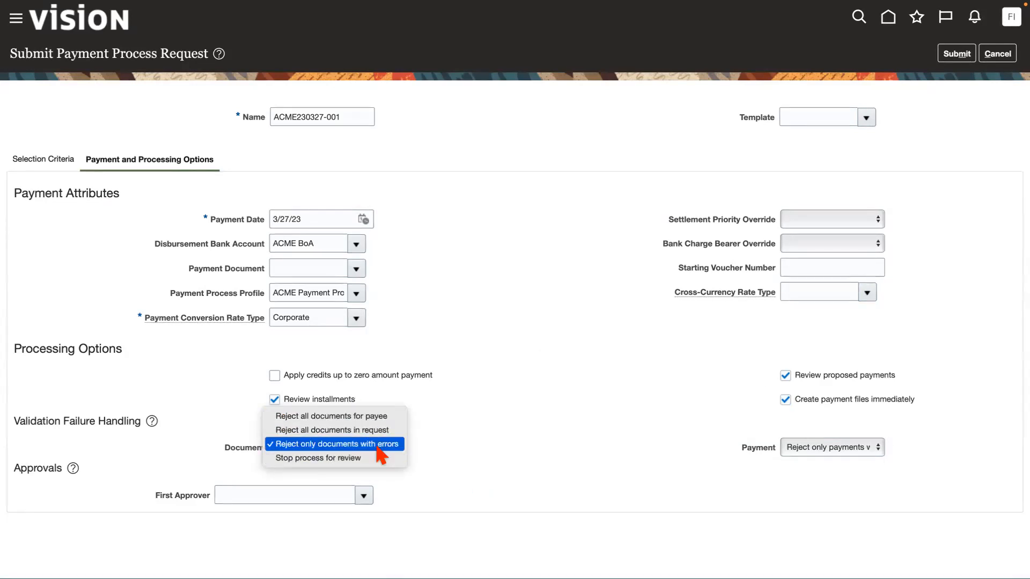
left_click(349, 444)
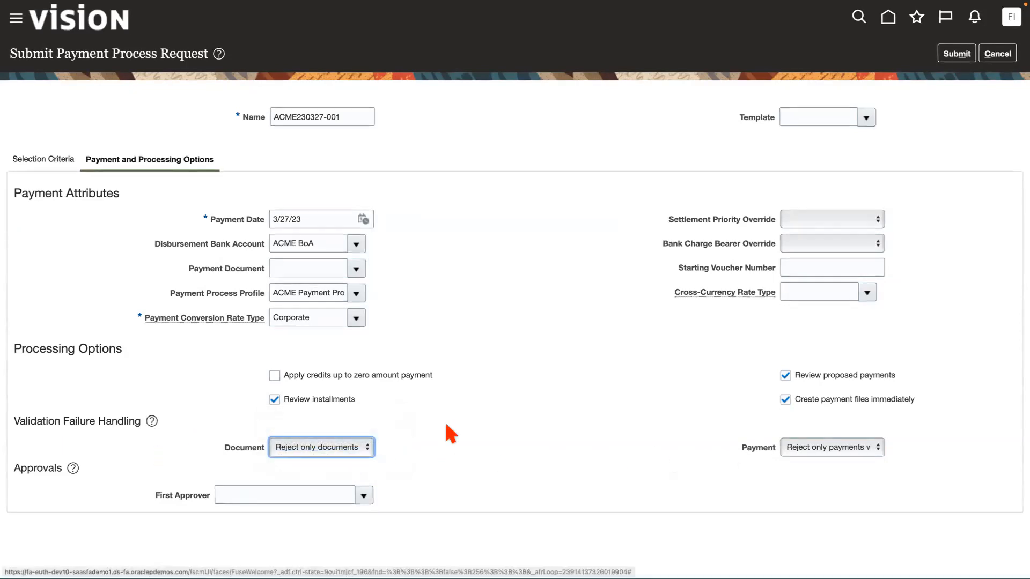
left_click(579, 413)
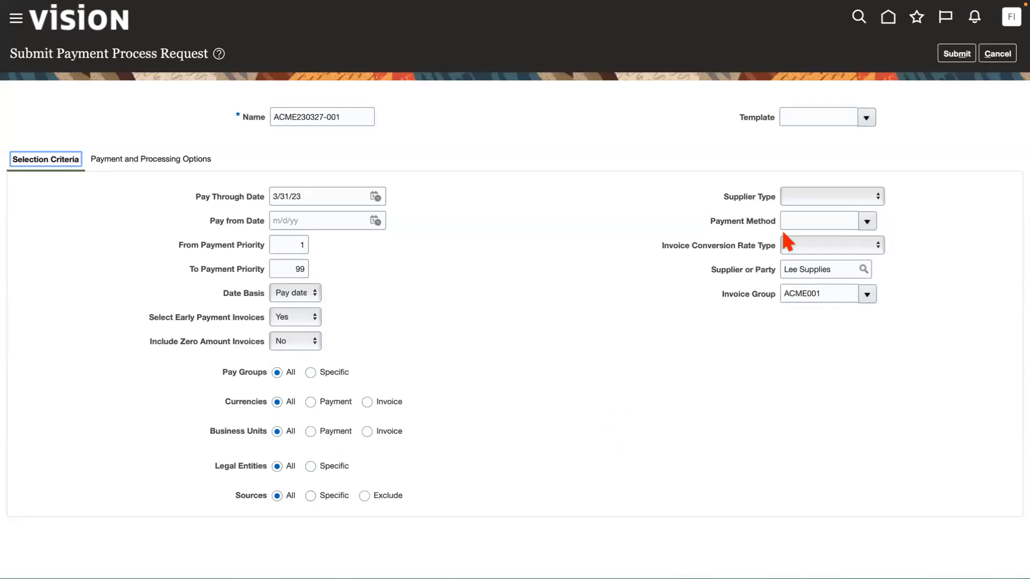
left_click(956, 53)
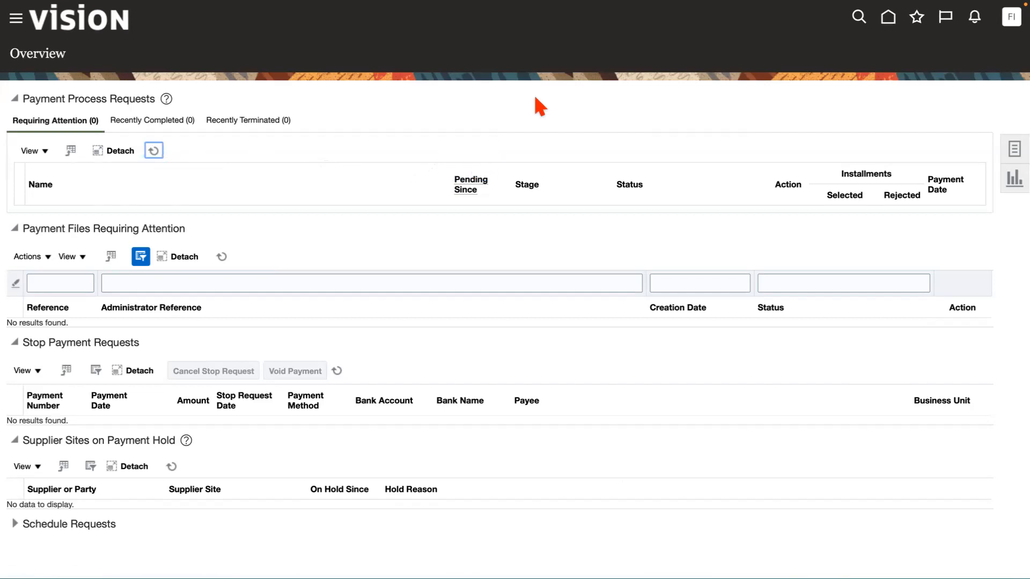
Check the Lee Supplies invoice in the recent invoices list and return to the payments overview.
mouse_move(798, 16)
left_click(931, 60)
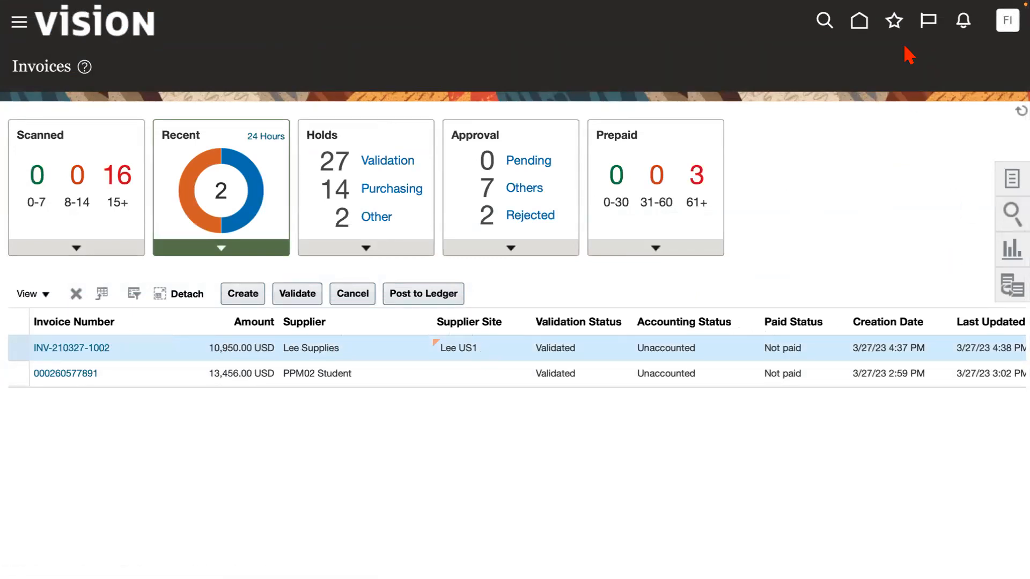
mouse_move(903, 14)
left_click(862, 61)
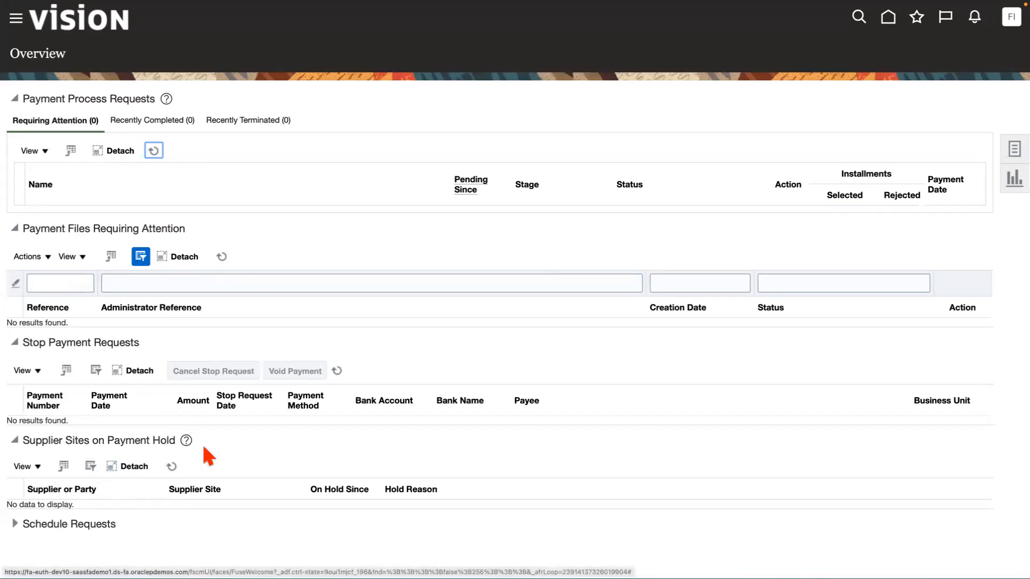
Expand the Schedule Requests section and show its processes as a hierarchy.
left_click(15, 522)
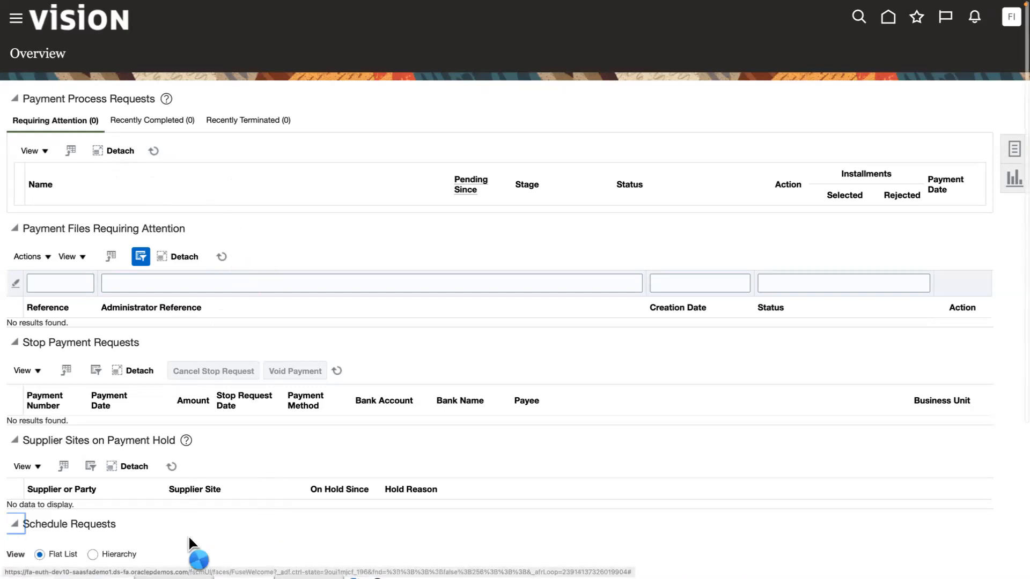
scroll(188, 530, "down", 4)
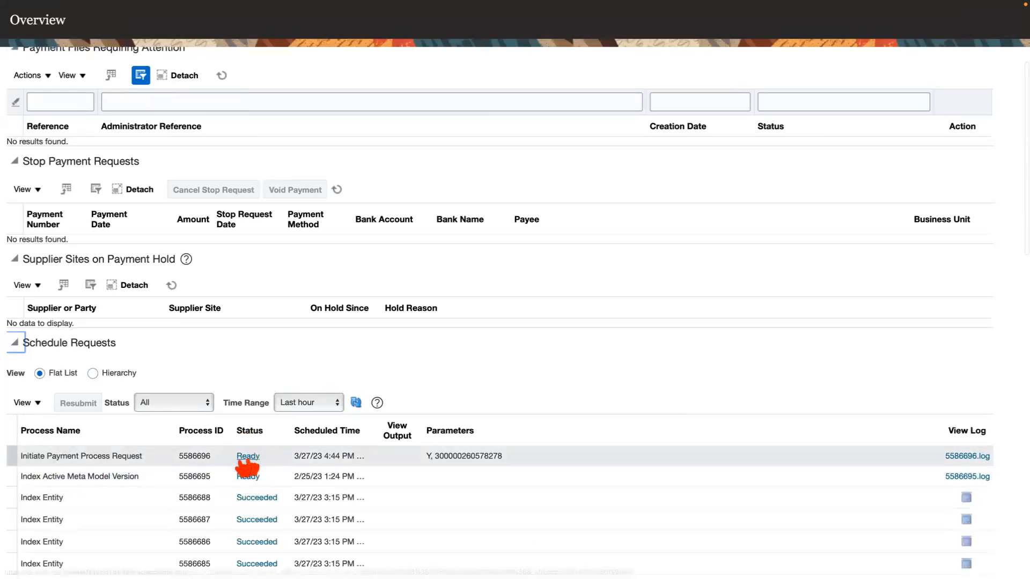
left_click(93, 375)
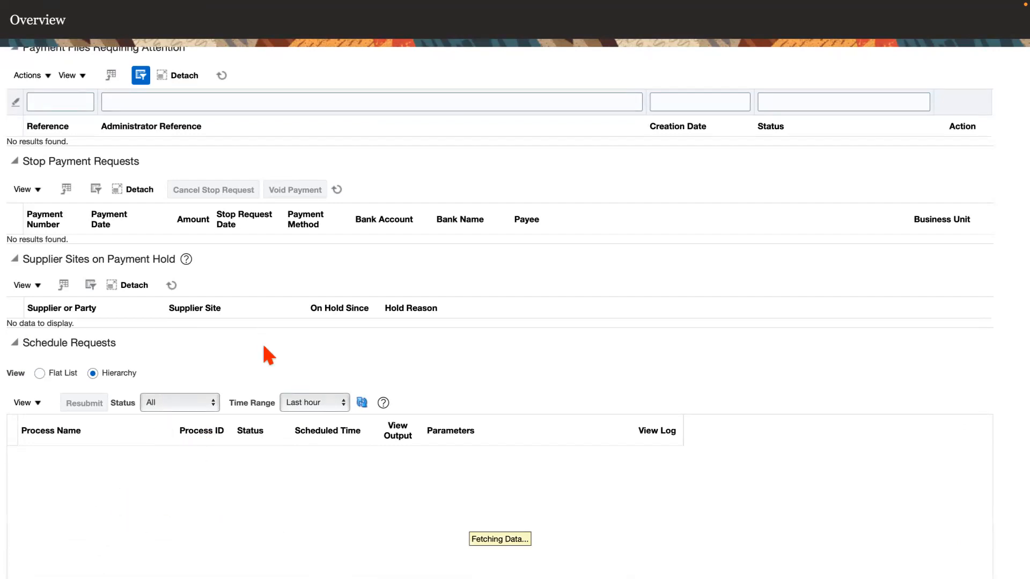
Refresh the payment process requests and check the Requiring Attention, Recently Completed and Recently Terminated lists.
scroll(264, 348, "up", 5)
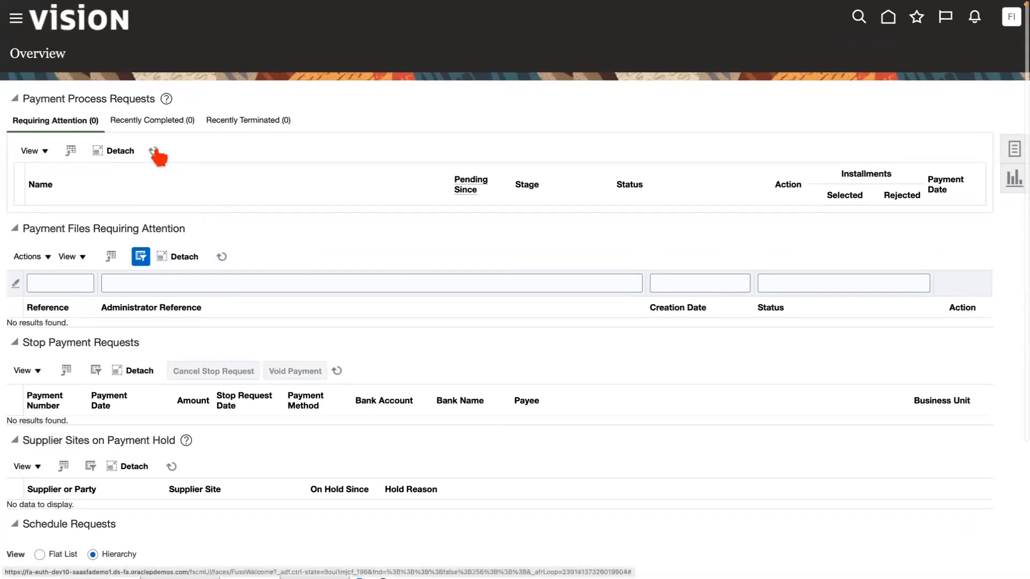
left_click(154, 151)
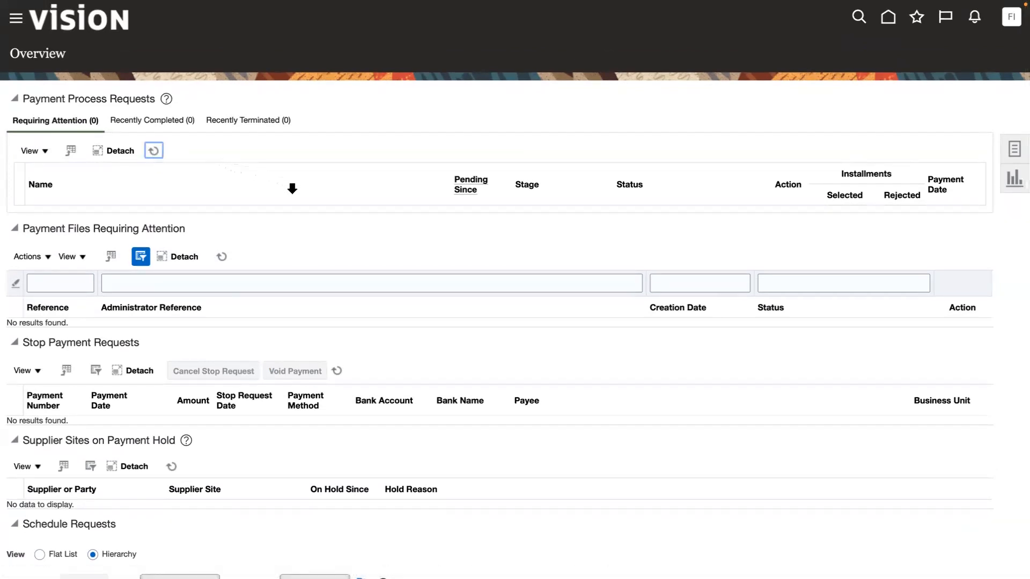
left_click(139, 121)
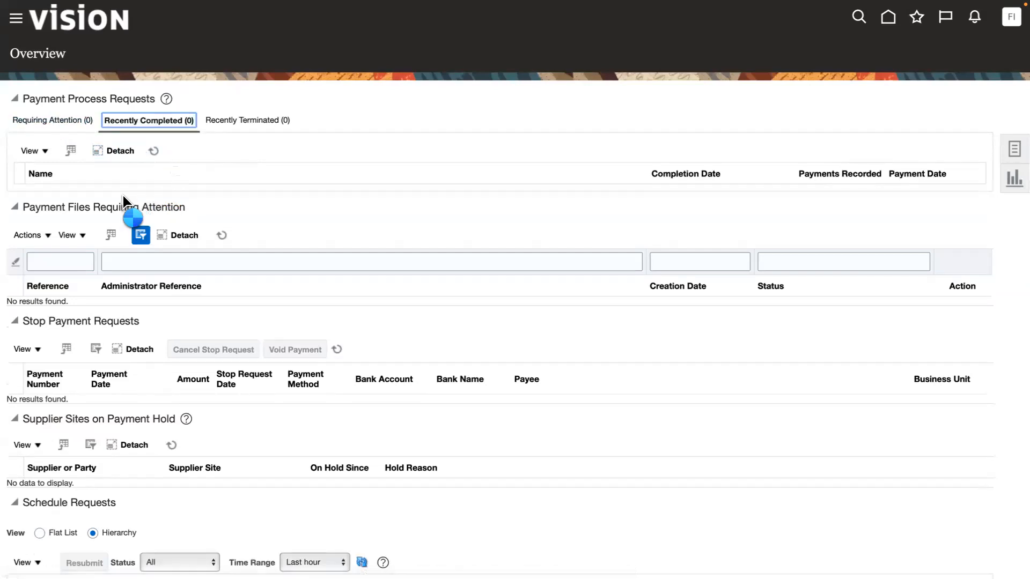
left_click(63, 122)
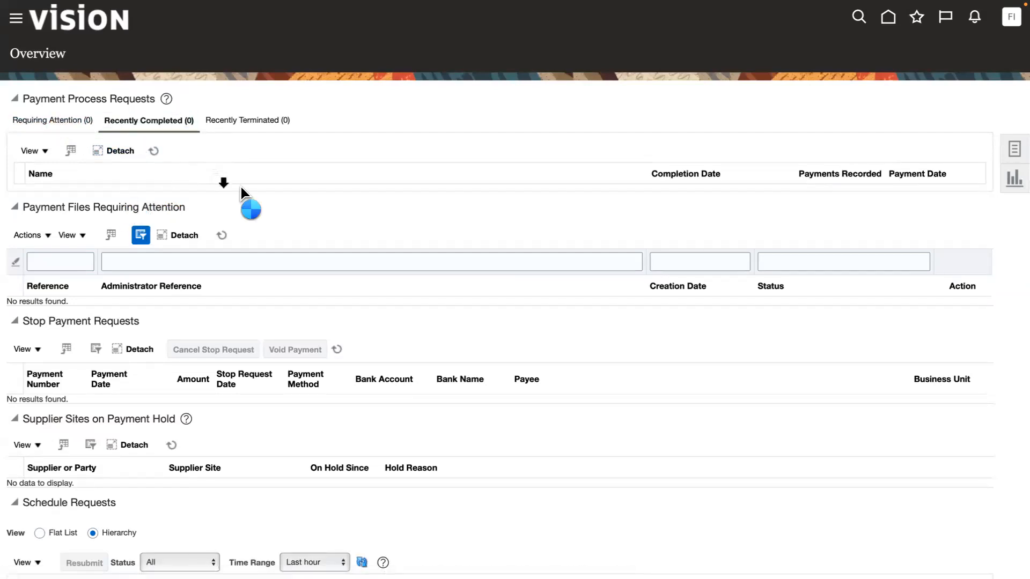
left_click(248, 122)
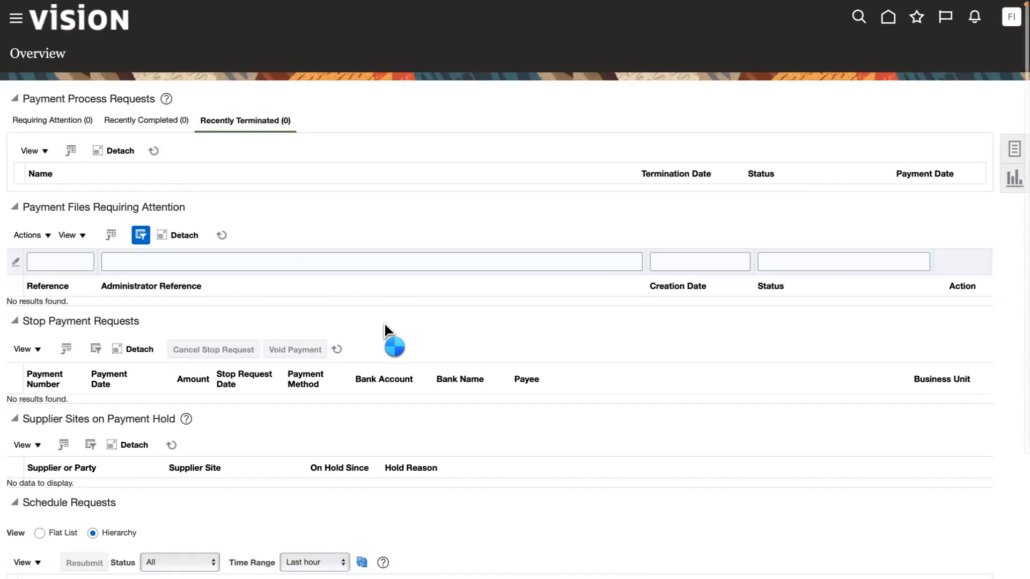
scroll(385, 323, "down", 3)
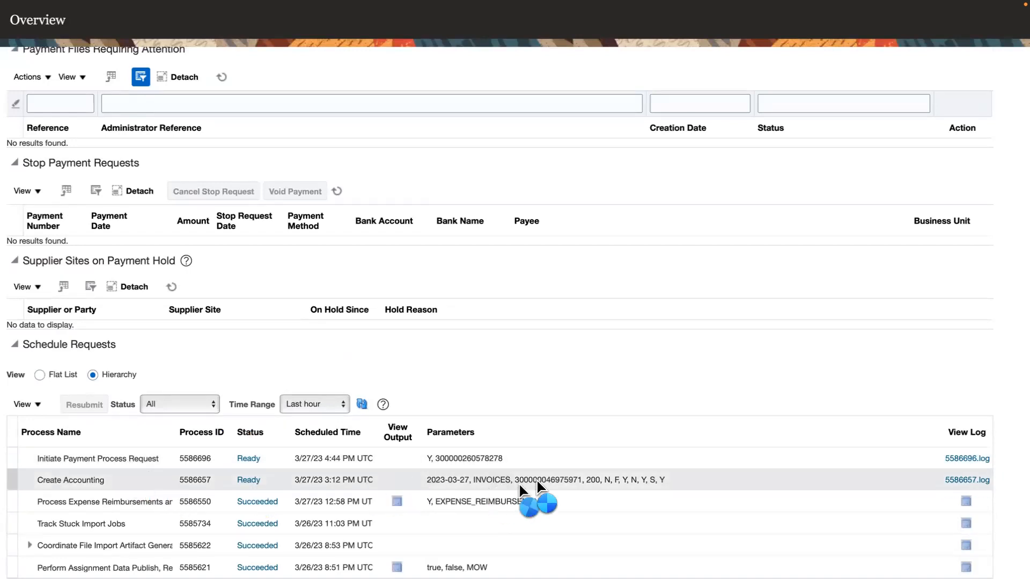
scroll(225, 488, "up", 3)
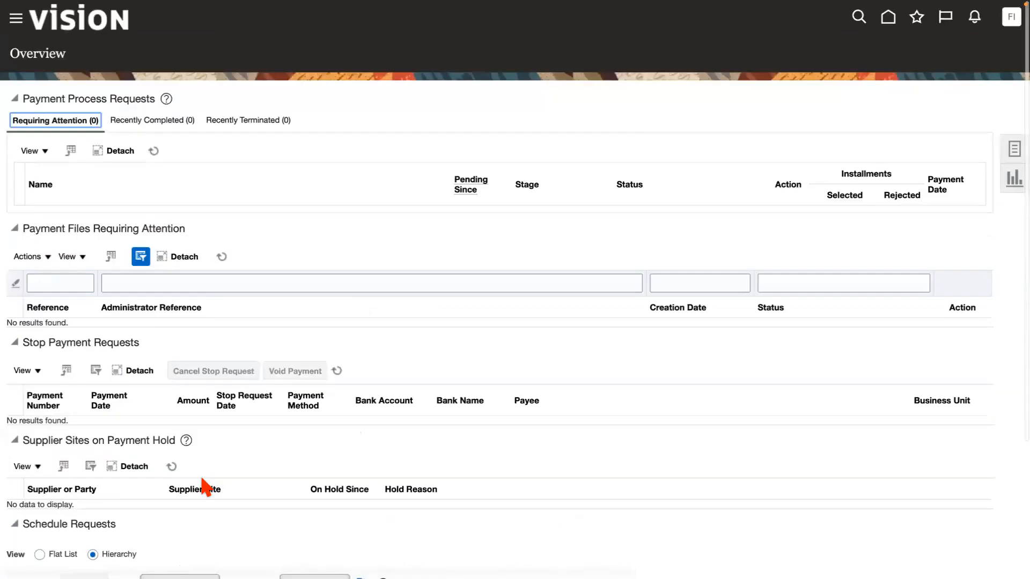
Refresh the schedule requests to check the status of the Initiate Payment Process Request process.
scroll(335, 459, "down", 3)
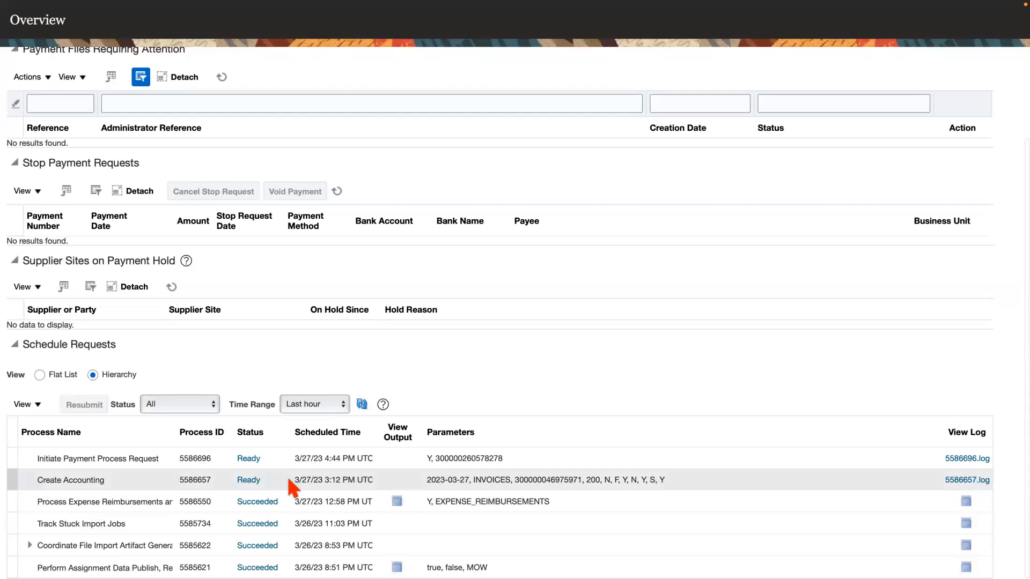
left_click(362, 404)
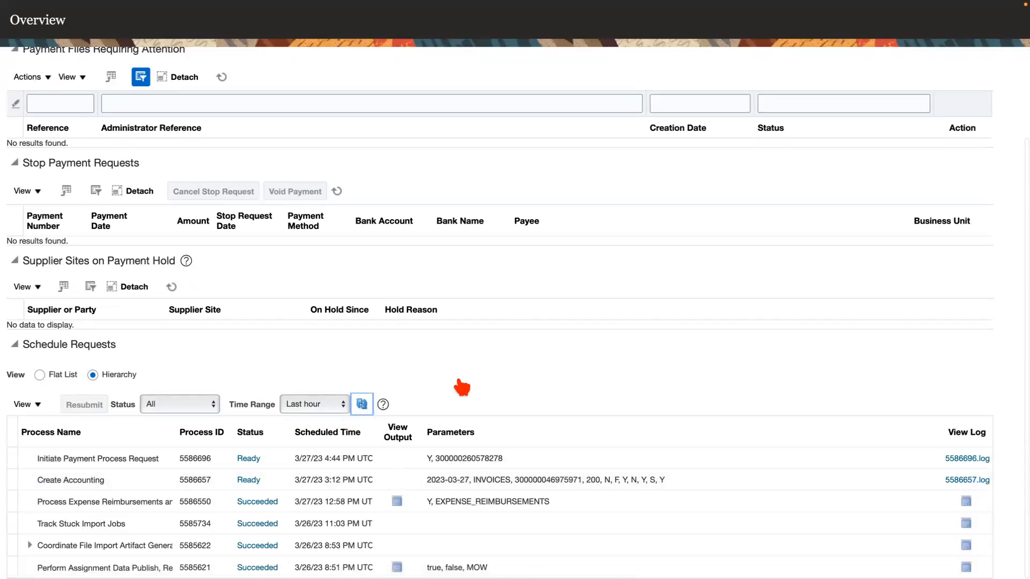
left_click(362, 404)
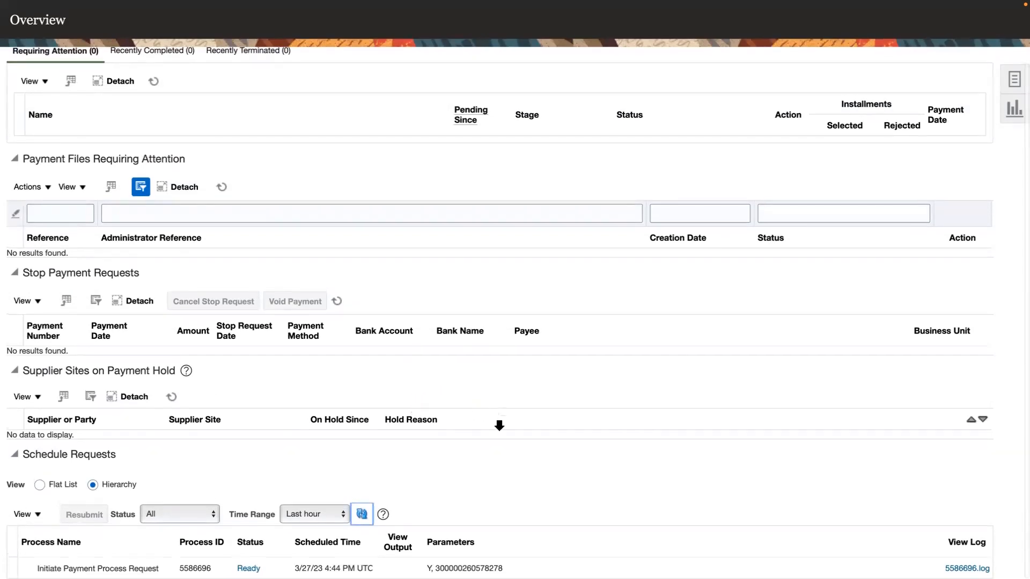
right_click(499, 424)
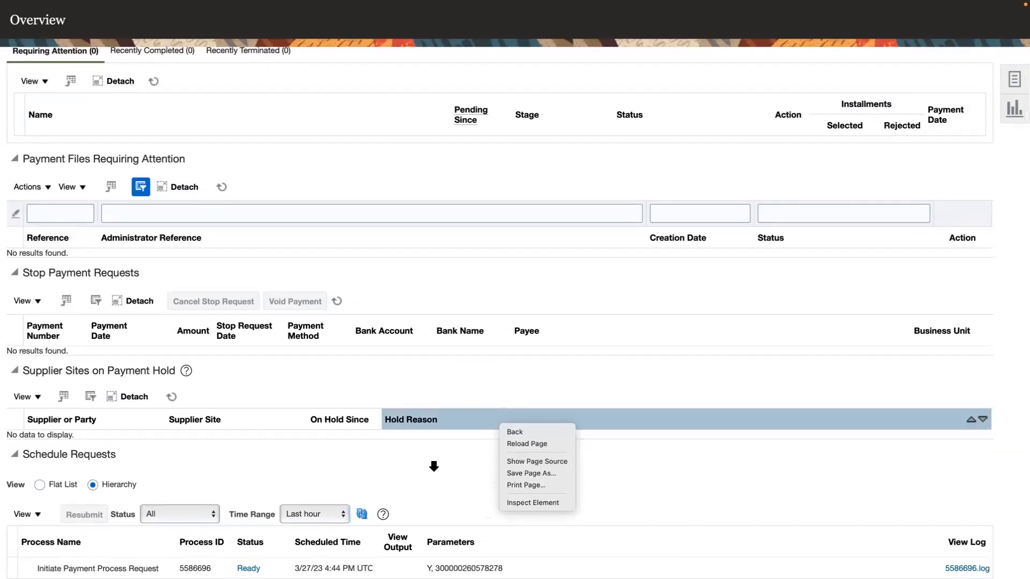
left_click(382, 156)
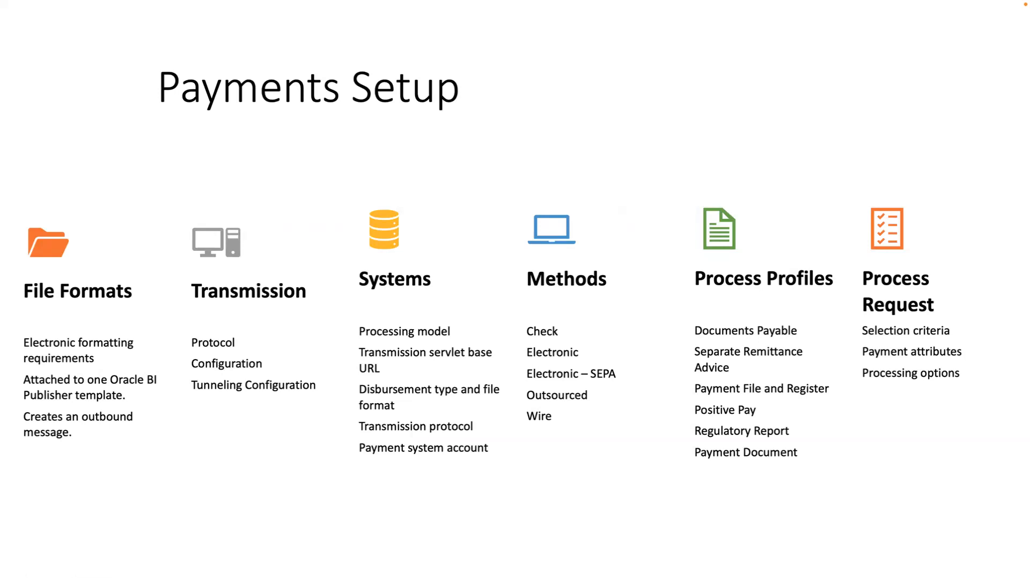
key("ctrl+Right")
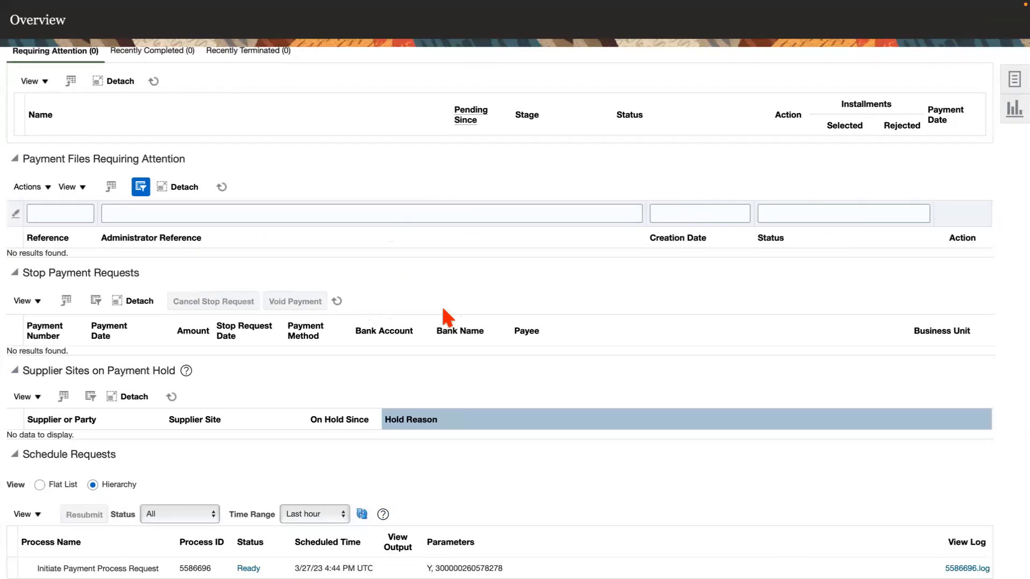
key("ctrl+Right")
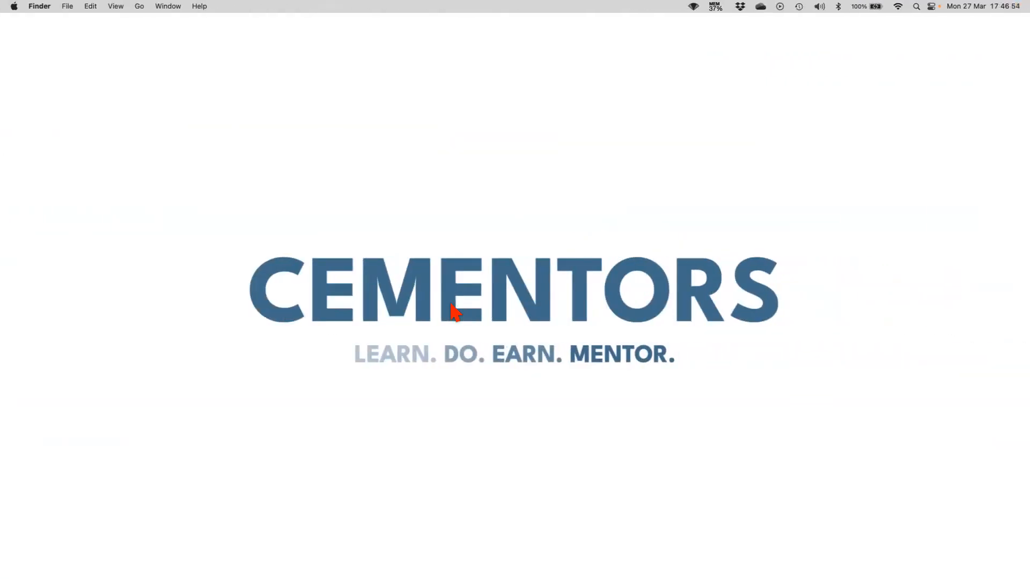
key("ctrl+Left")
Open Setup and Maintenance from the Invoices page and switch back to the Payments Setup slide.
mouse_move(913, 2)
left_click(924, 59)
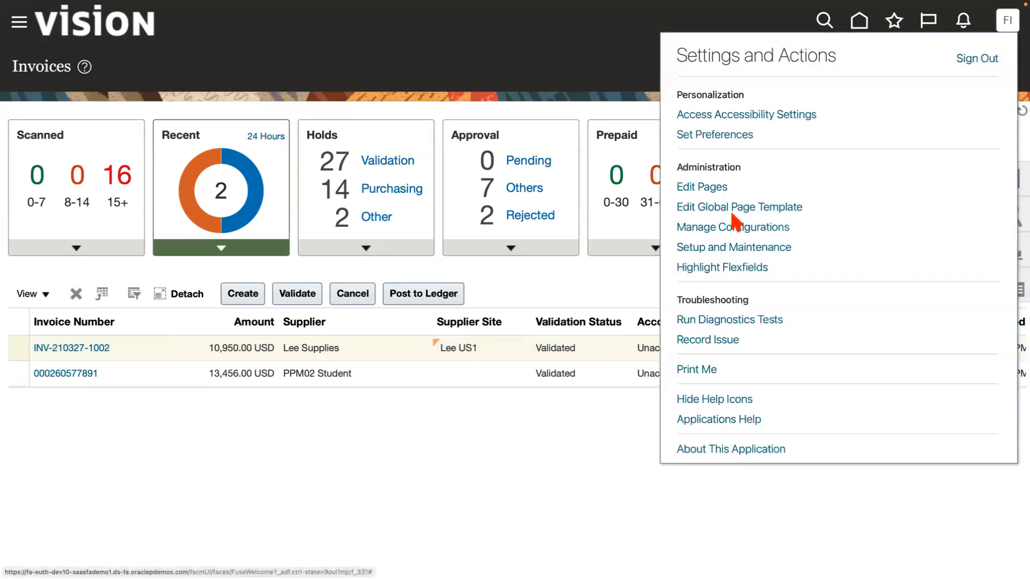
left_click(737, 252)
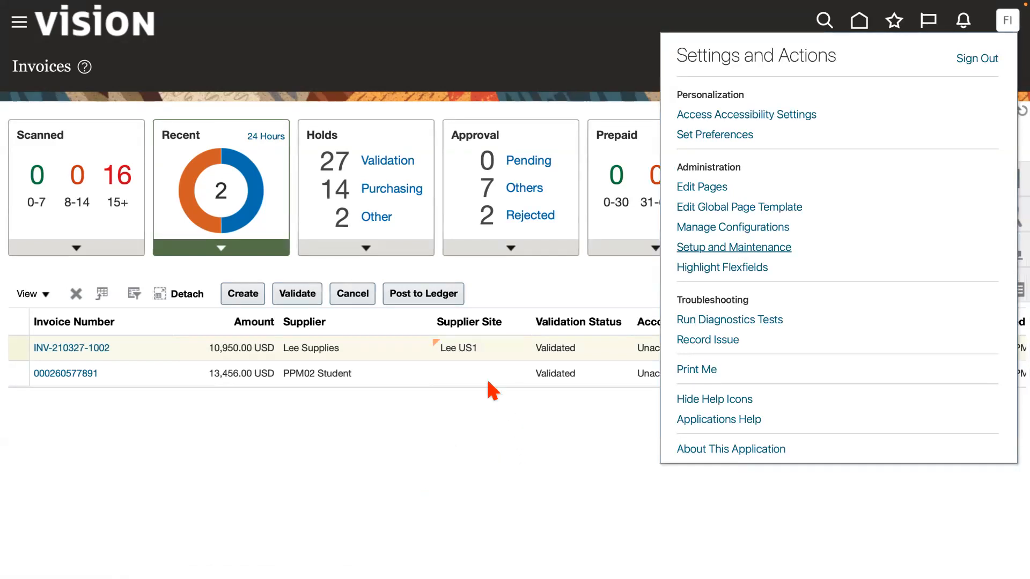
key("ctrl+Left")
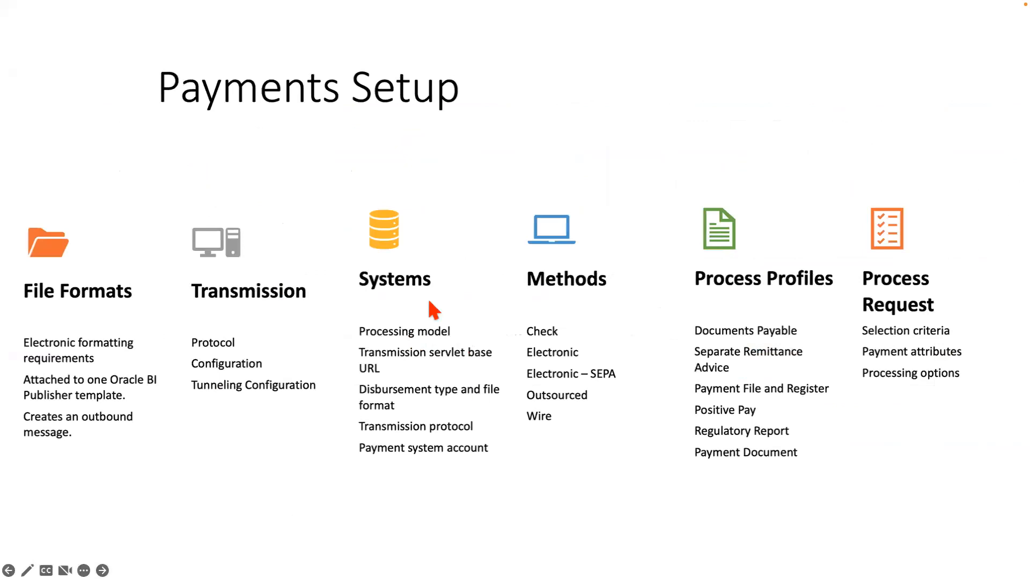
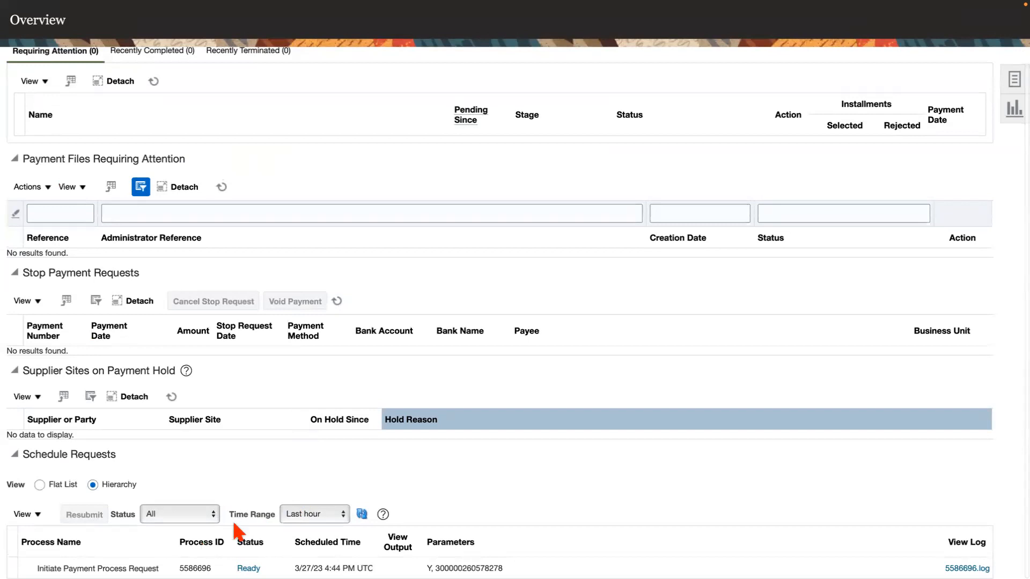
Return to the Invoices page and validate the recent 10,950.00 USD Lee Supplies invoice.
scroll(300, 391, "up", 2)
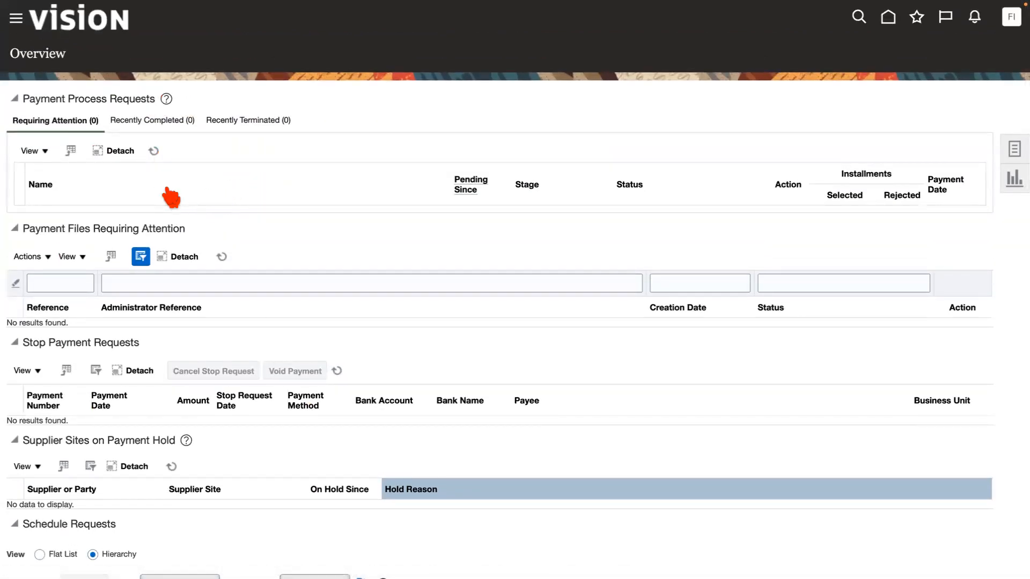
mouse_move(860, 9)
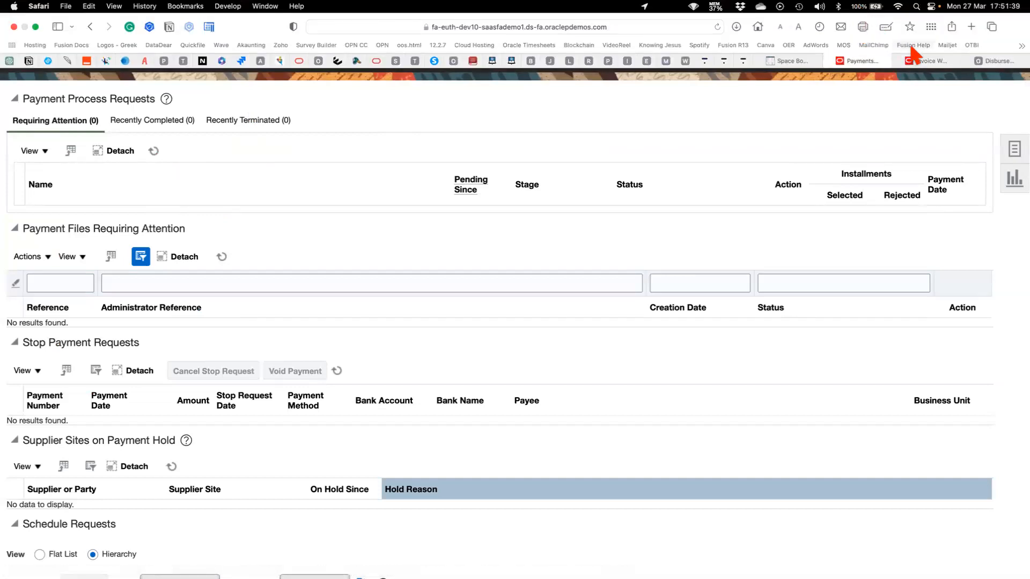
left_click(931, 59)
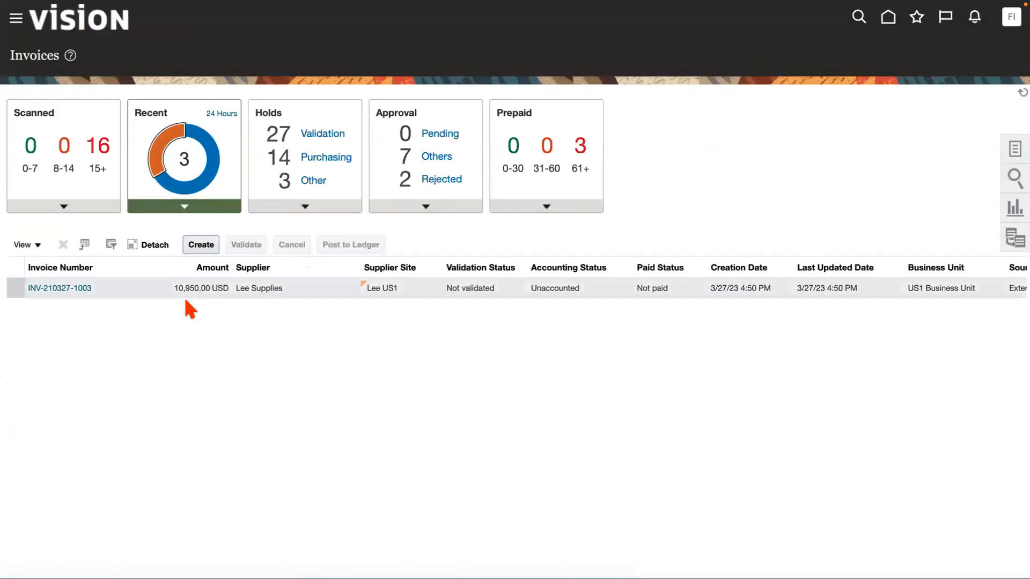
left_click(129, 292)
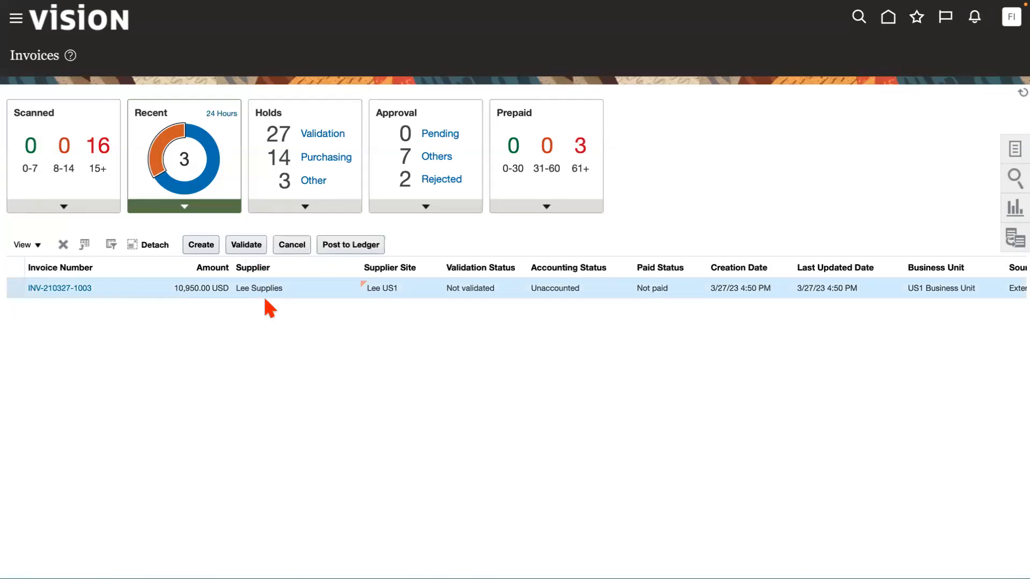
left_click(251, 248)
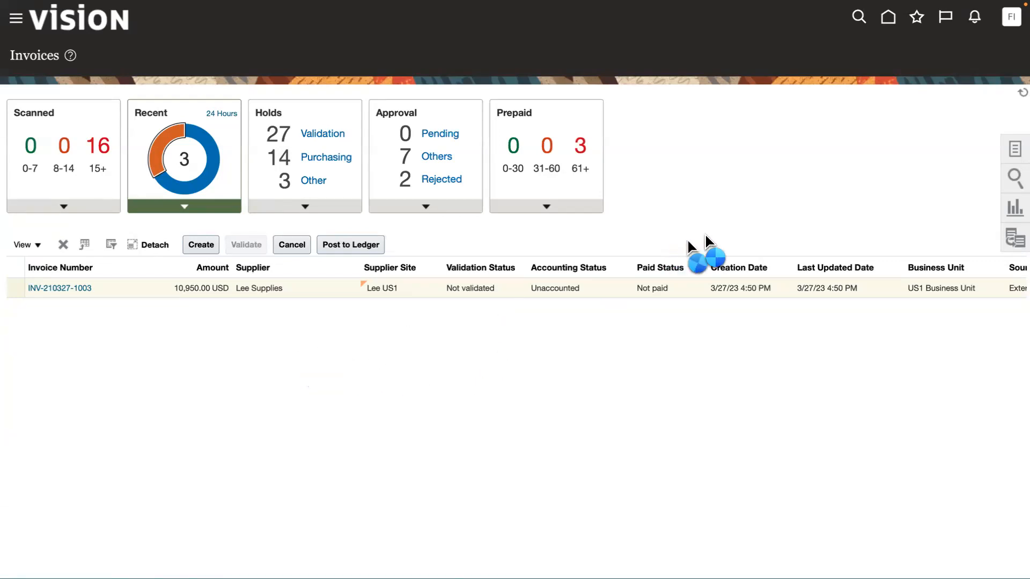
Return to the payments Overview and check the Schedule Requests section for the Initiate Payment Process Request process.
mouse_move(704, 6)
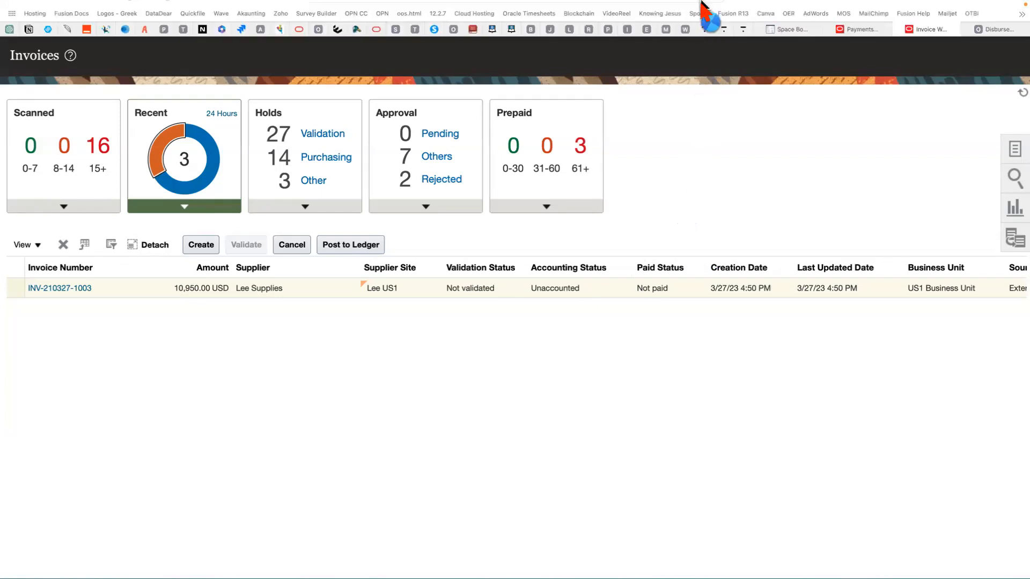
left_click(859, 61)
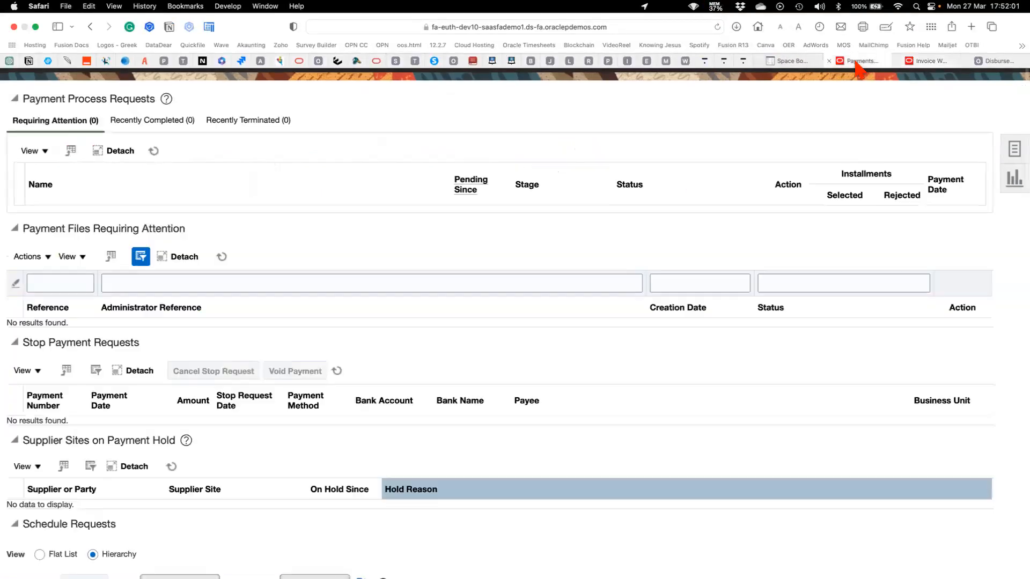
scroll(403, 348, "down", 2)
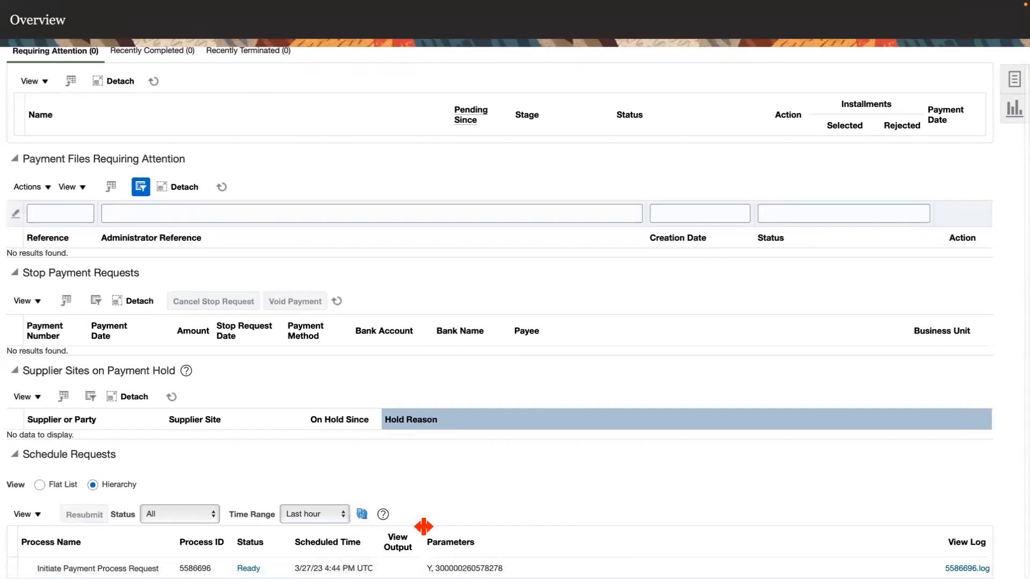
scroll(425, 540, "down", 1)
scroll(416, 354, "up", 3)
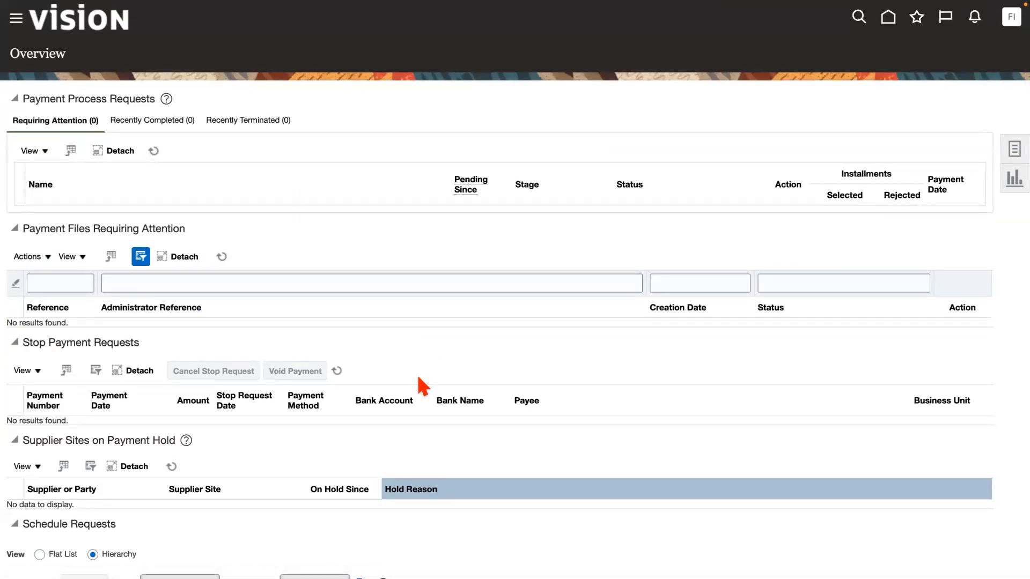
scroll(421, 380, "down", 2)
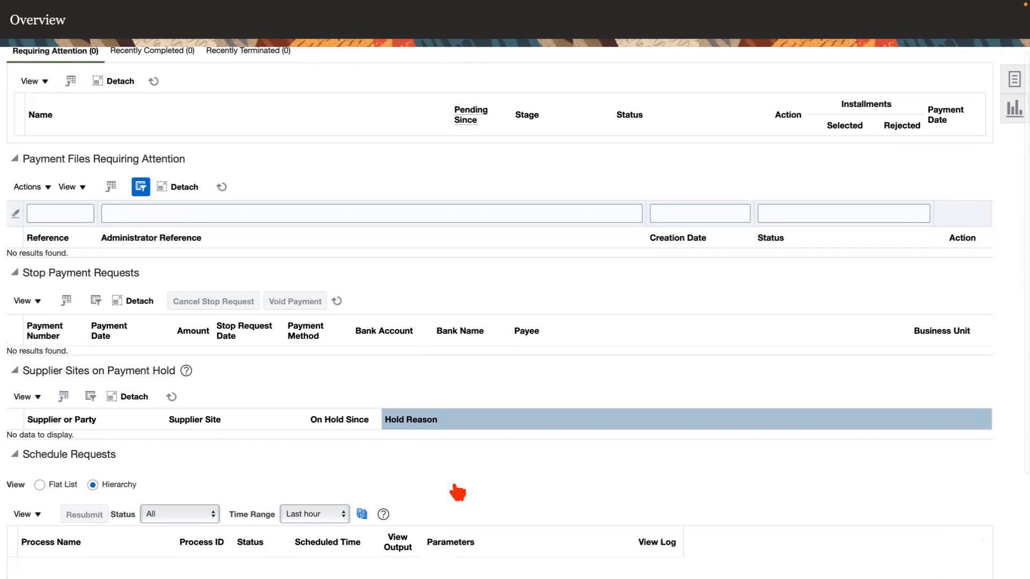
scroll(458, 491, "down", 3)
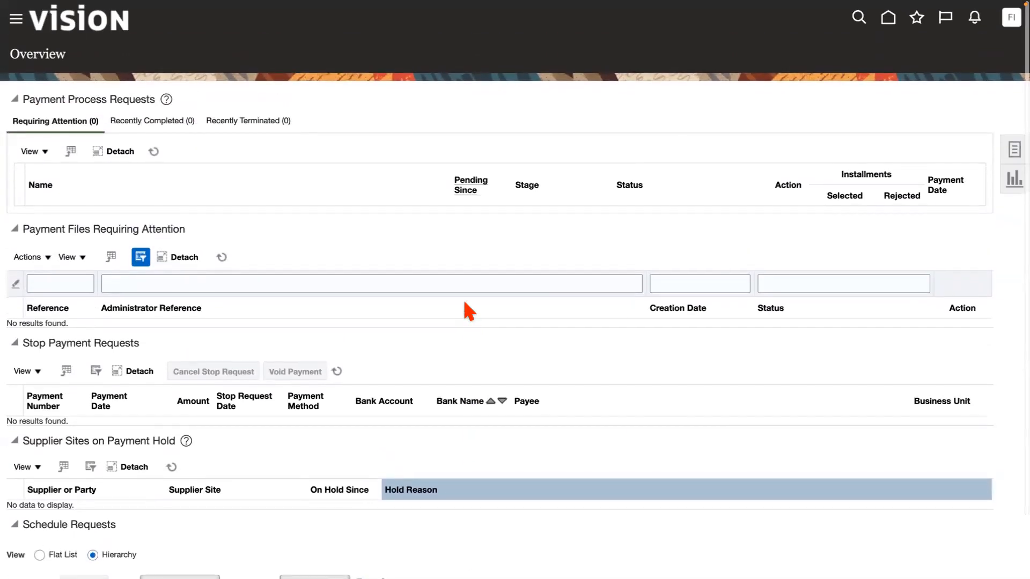
Open the Lee Supplies invoice for editing from the recent invoices on the Invoices page.
mouse_move(680, 5)
left_click(922, 61)
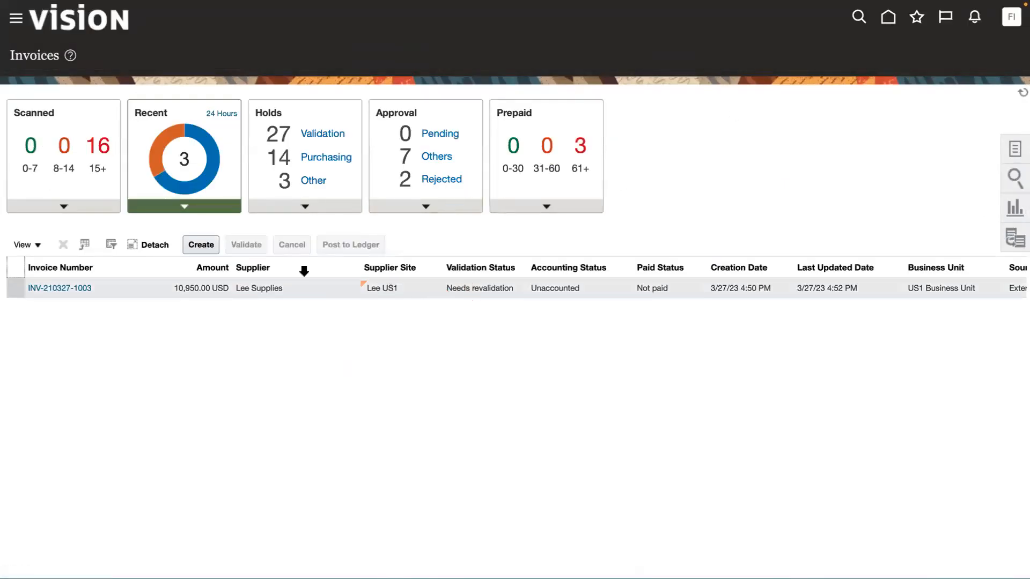
left_click(56, 290)
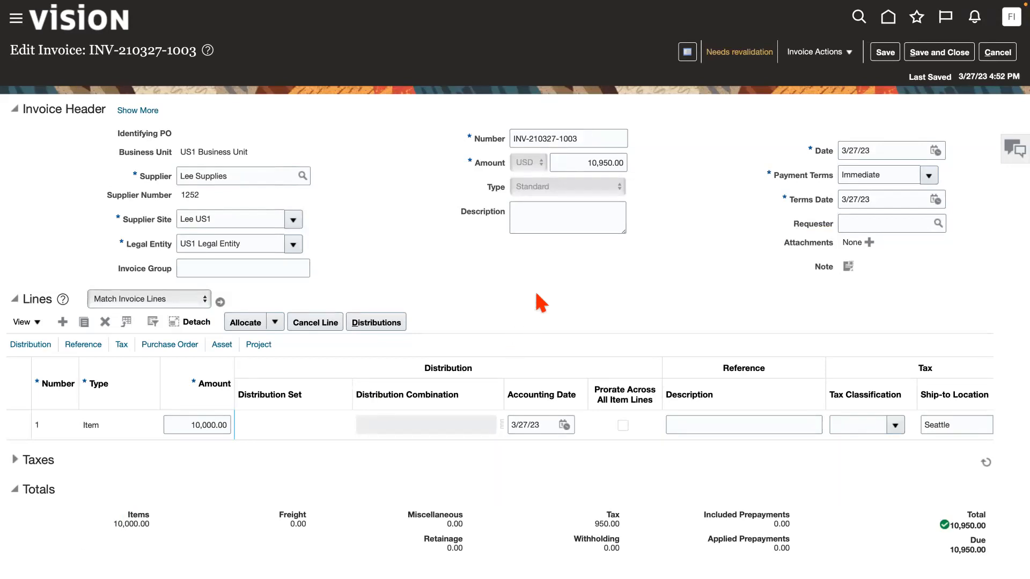
Try to set the invoice header amount to 2,725.00, declining to overwrite the manual installment adjustments.
left_click(584, 157)
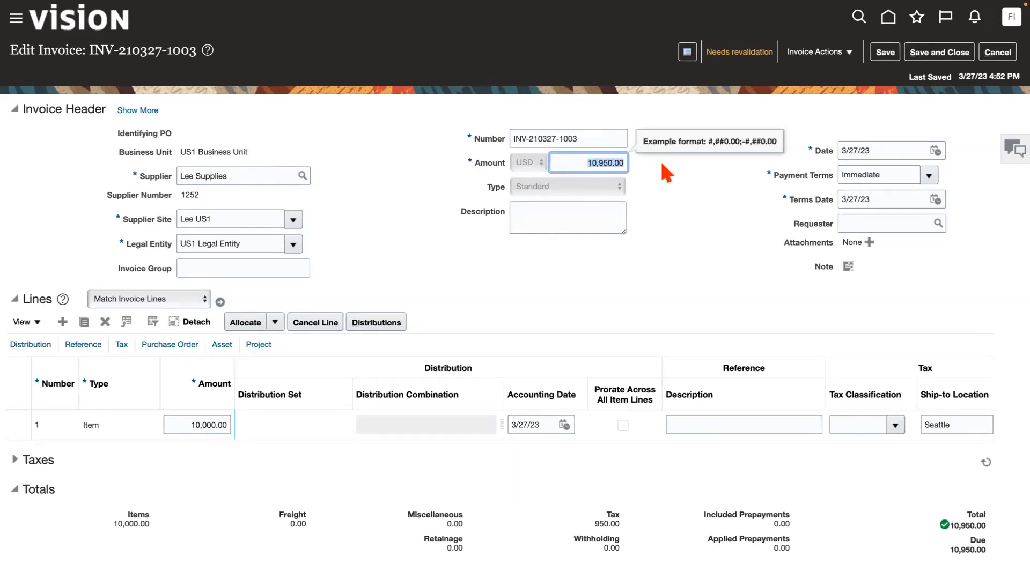
type("2725")
left_click(676, 241)
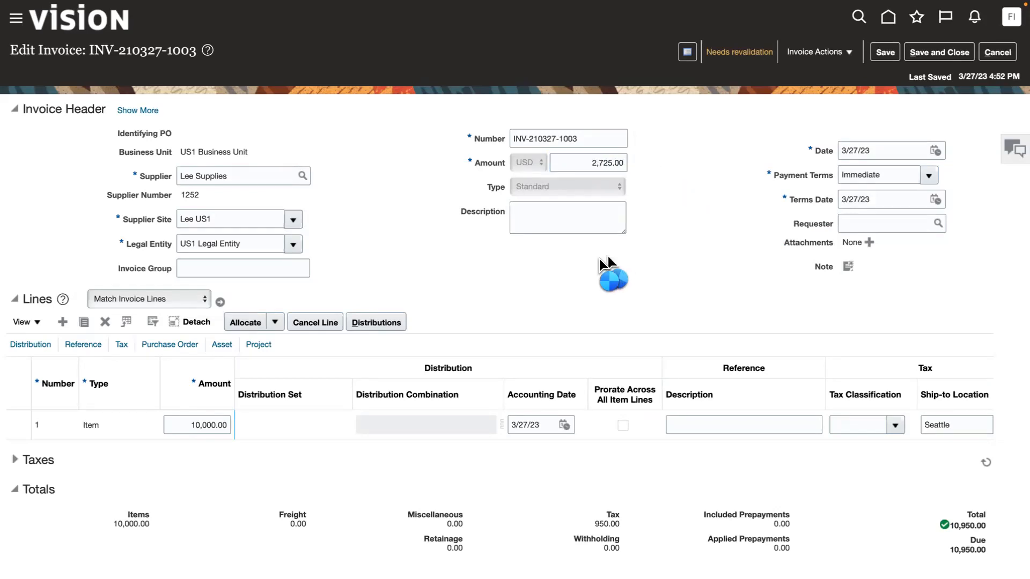
left_click(191, 423)
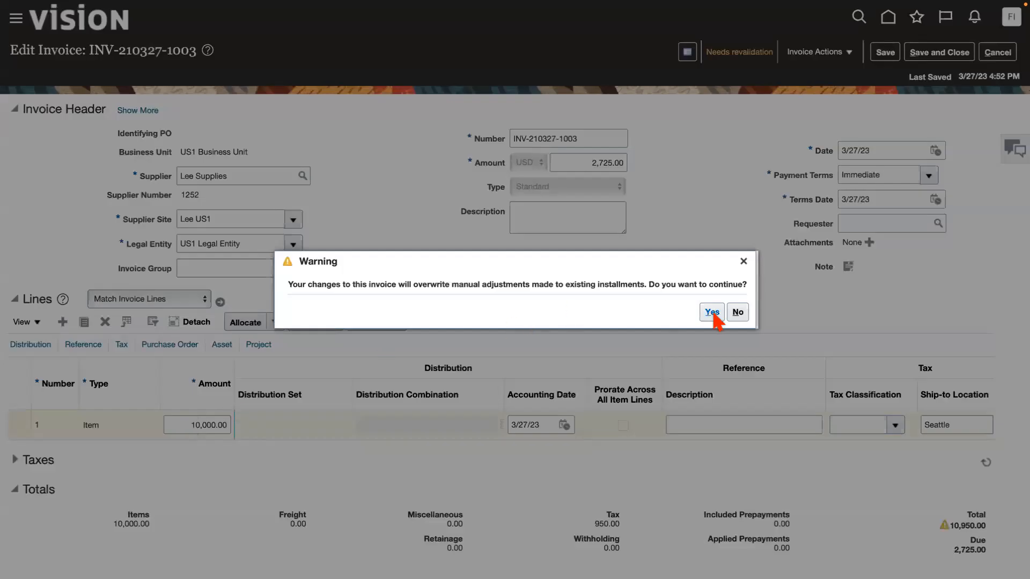
left_click(738, 312)
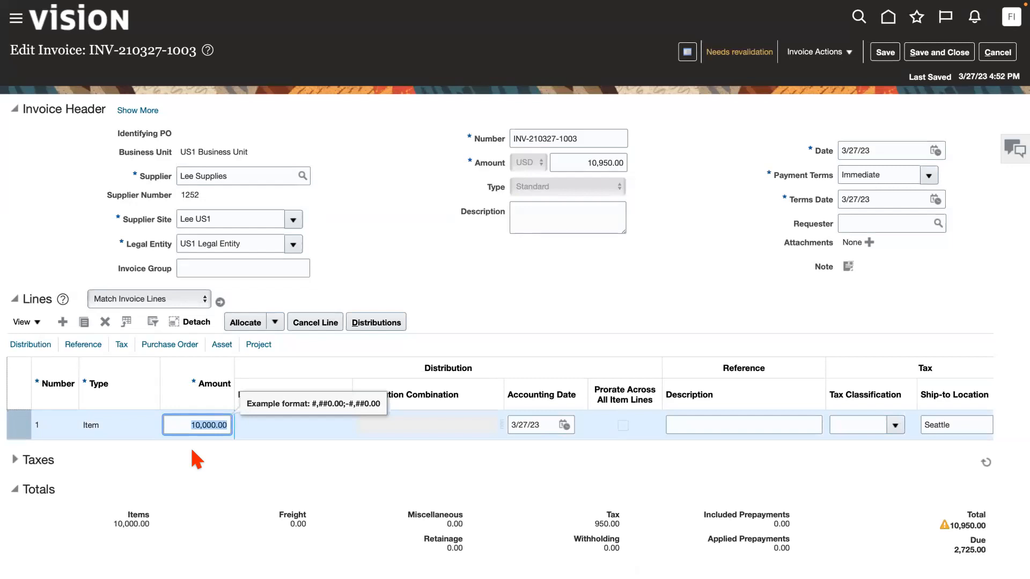
Set the amount of invoice line 1 to 2,500.00 and save the invoice.
type("25")
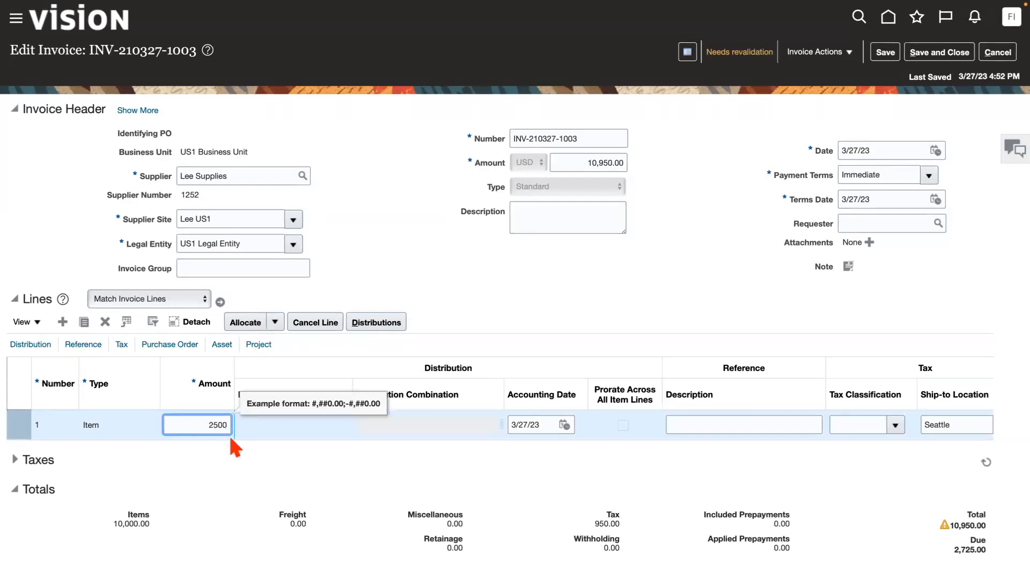
key("Tab")
left_click(518, 321)
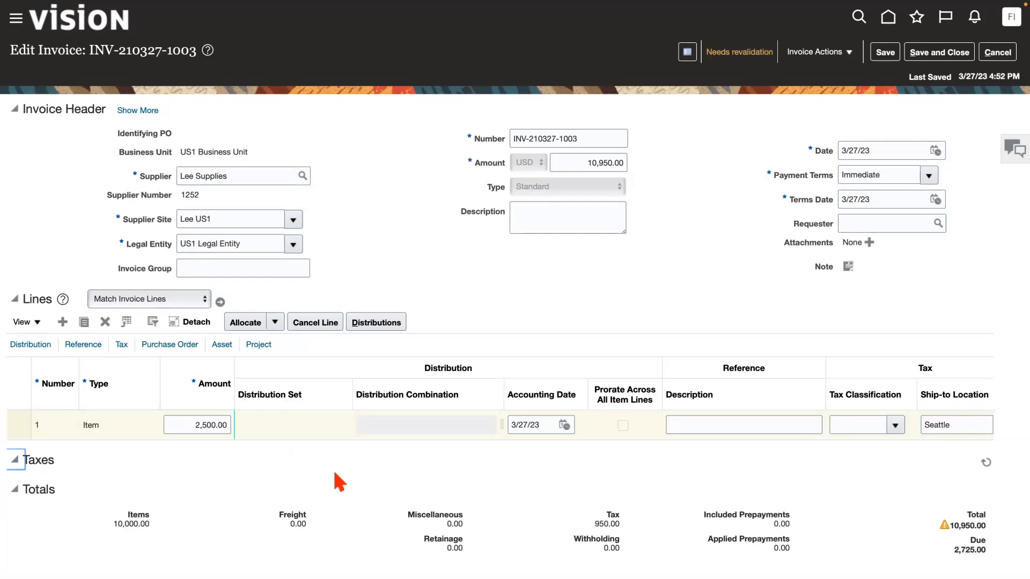
left_click(734, 168)
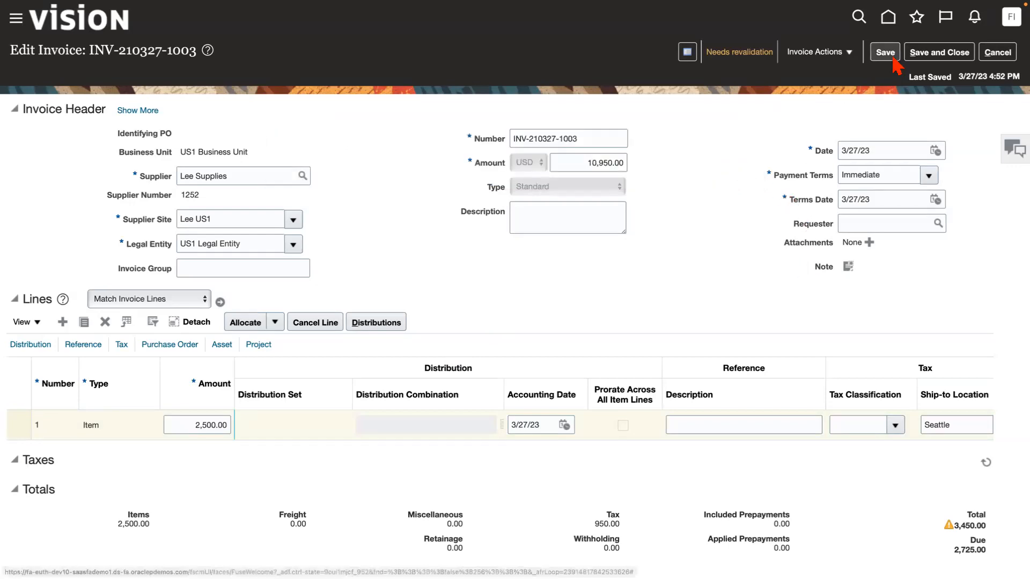
left_click(886, 53)
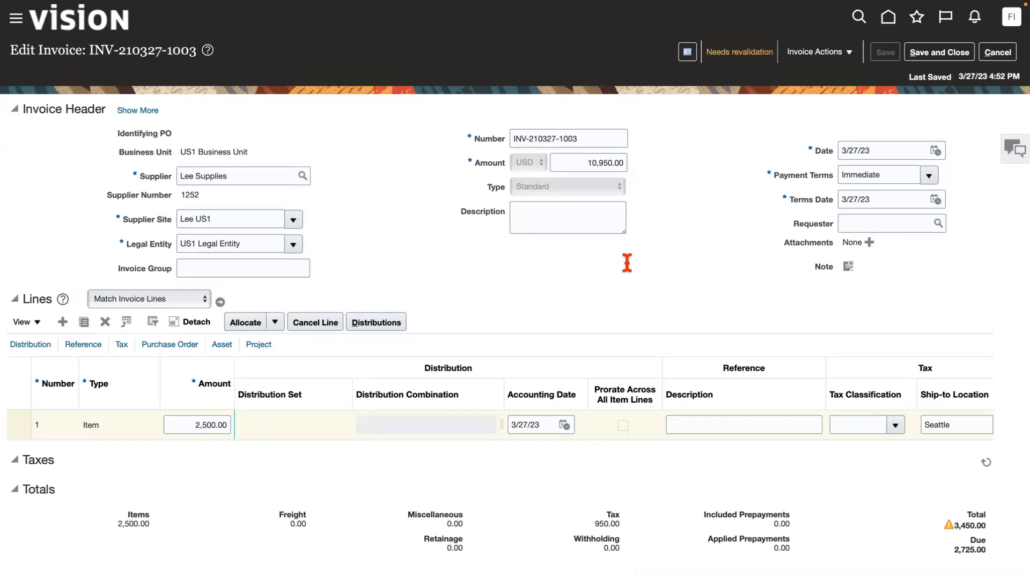
Set the amount of invoice line 1 to 10,000.00.
scroll(622, 317, "down", 4)
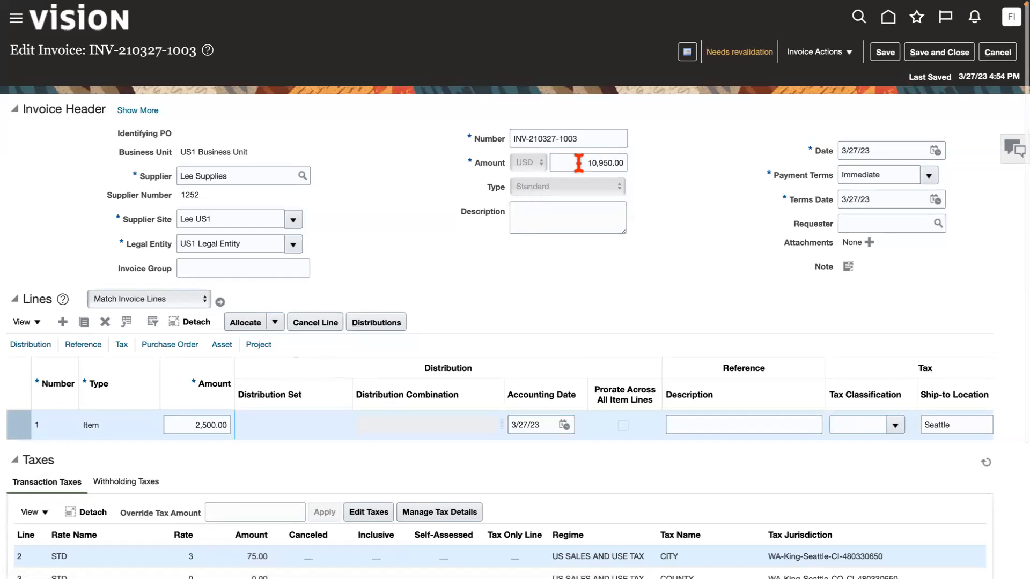
left_click(191, 424)
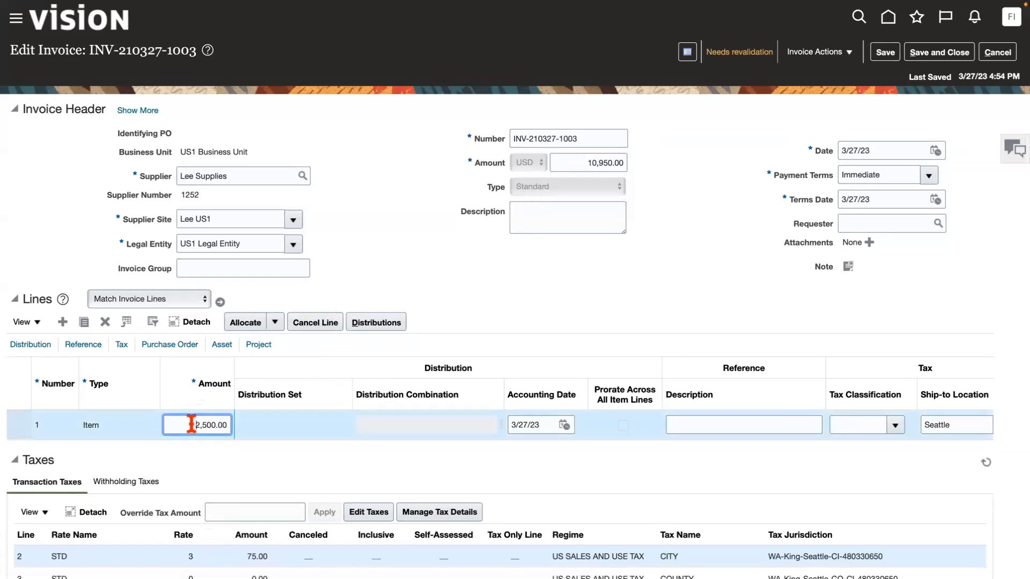
key("ctrl+a")
type("10")
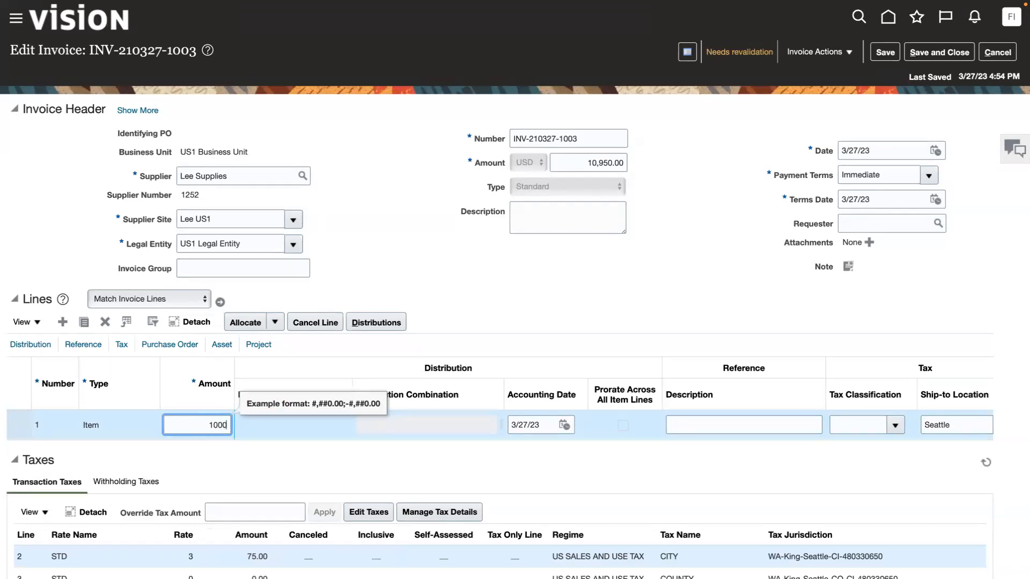
left_click(494, 294)
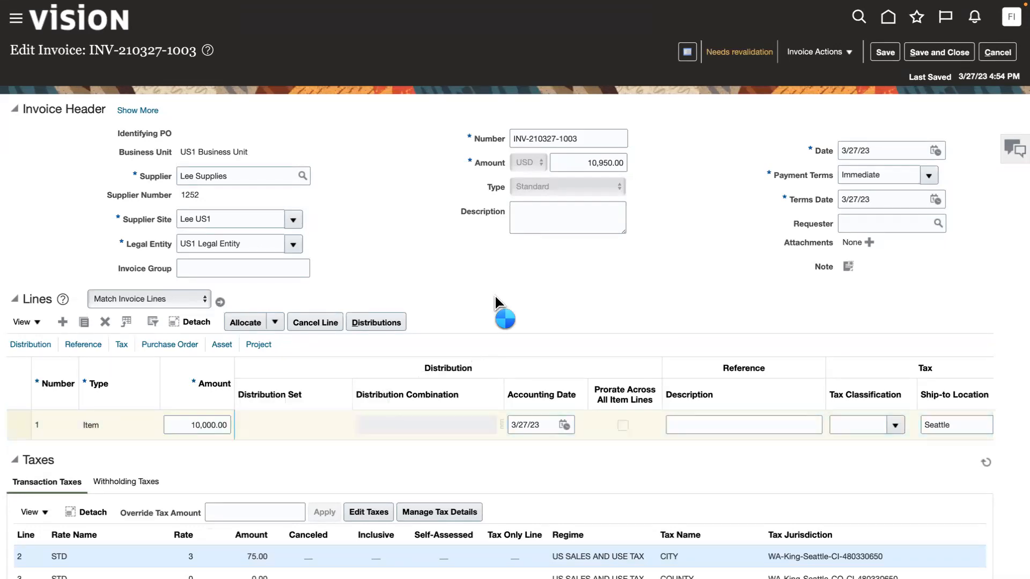
Compare the invoice's header amount with its transaction taxes and totals.
scroll(577, 350, "down", 3)
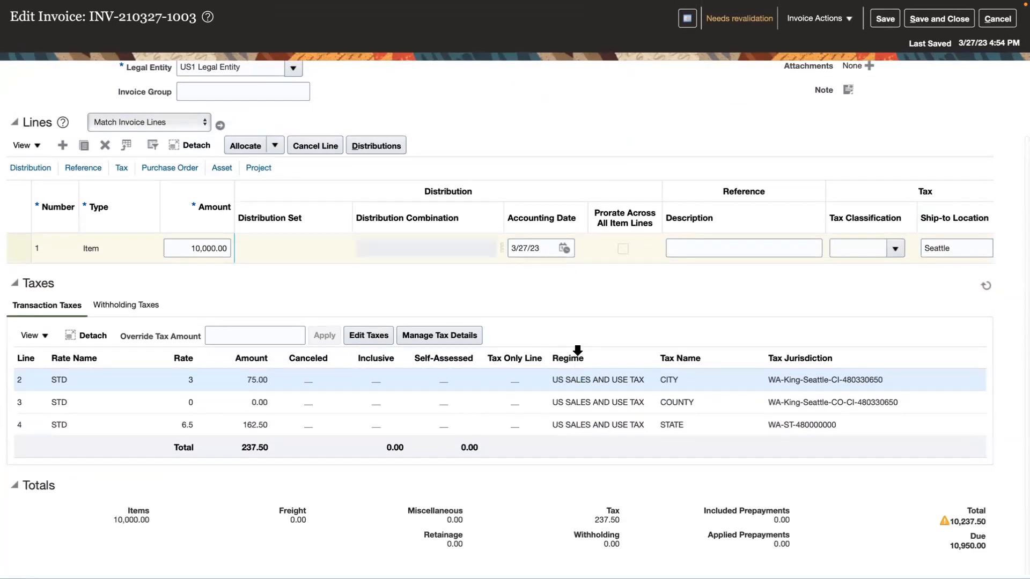
scroll(577, 350, "up", 3)
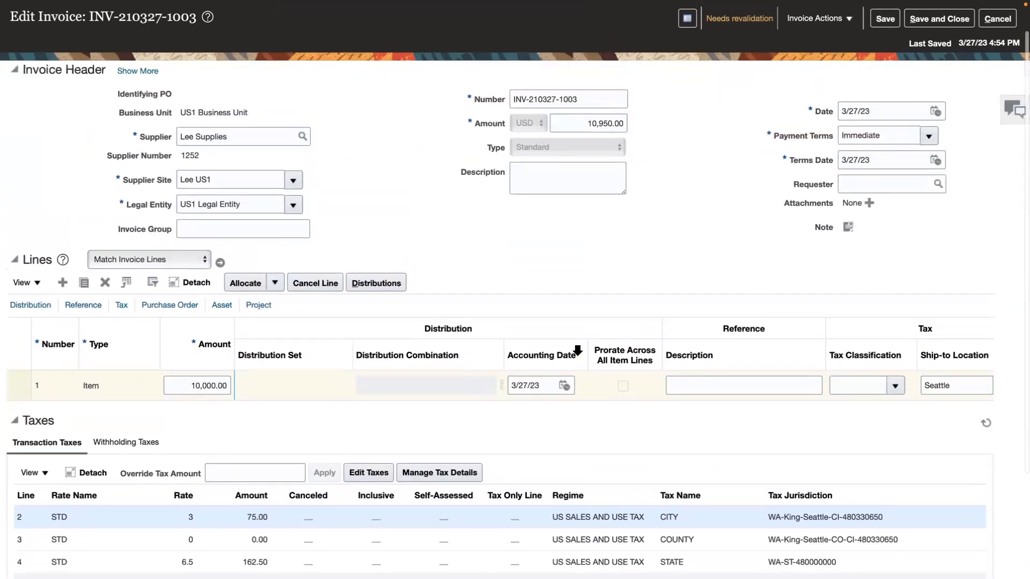
scroll(577, 351, "down", 3)
scroll(577, 354, "down", 1)
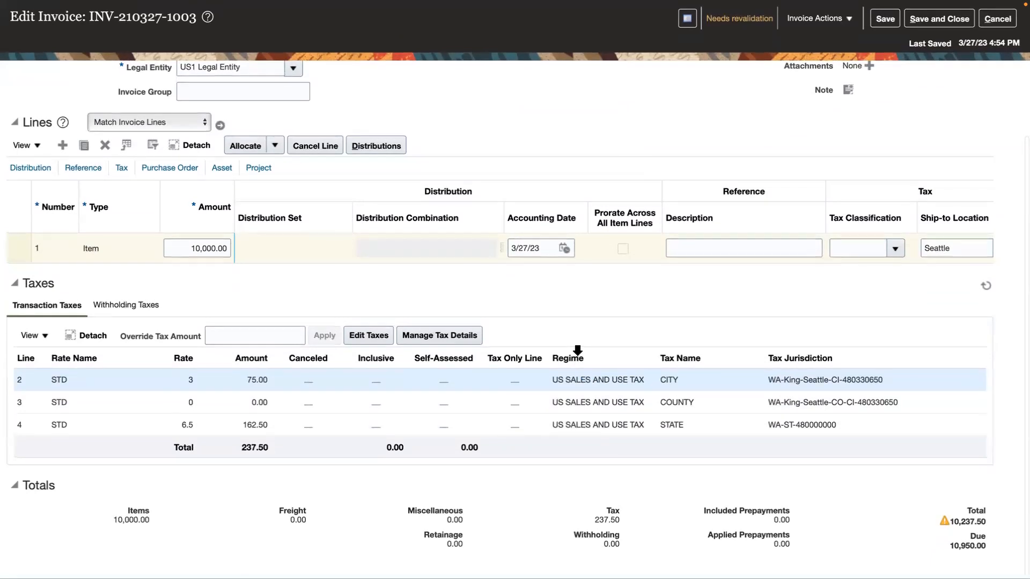
scroll(576, 352, "up", 1)
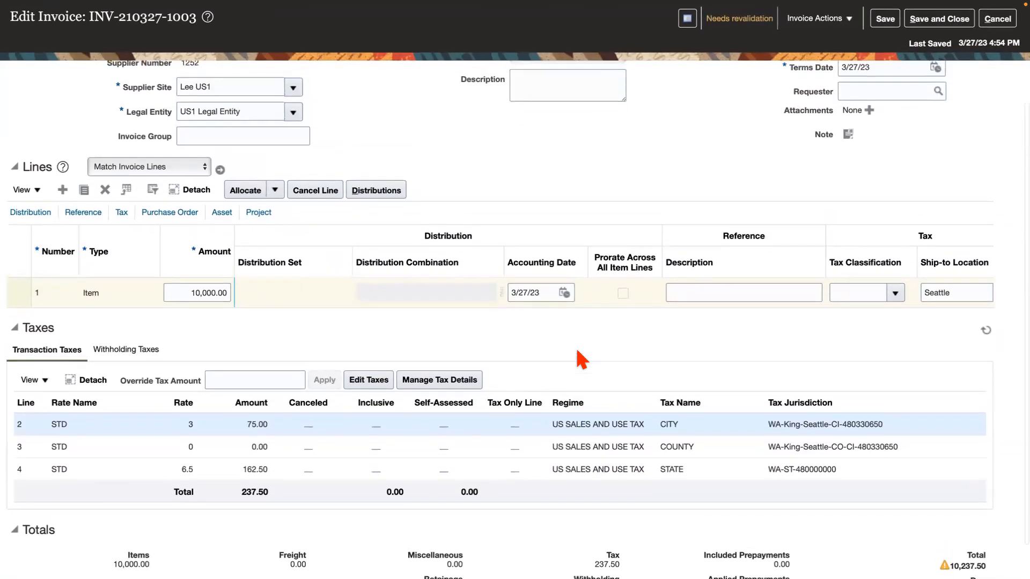
scroll(577, 351, "down", 1)
scroll(576, 352, "up", 3)
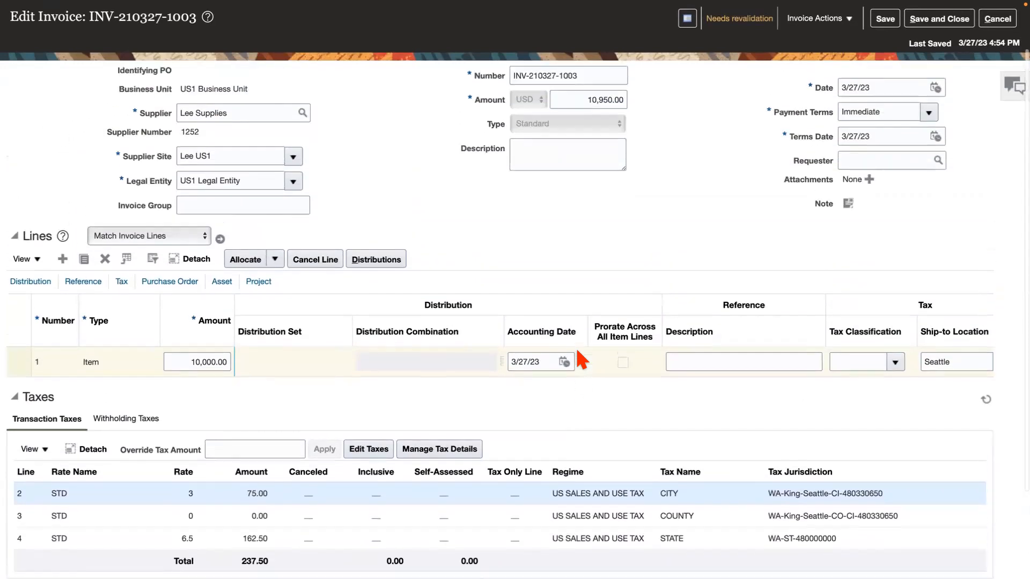
scroll(577, 351, "up", 2)
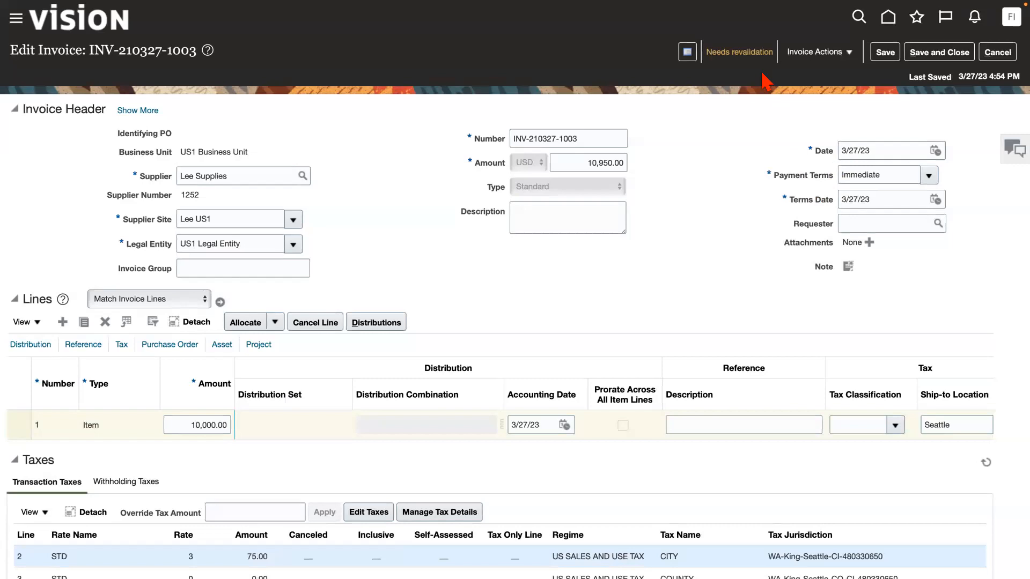
scroll(547, 295, "down", 4)
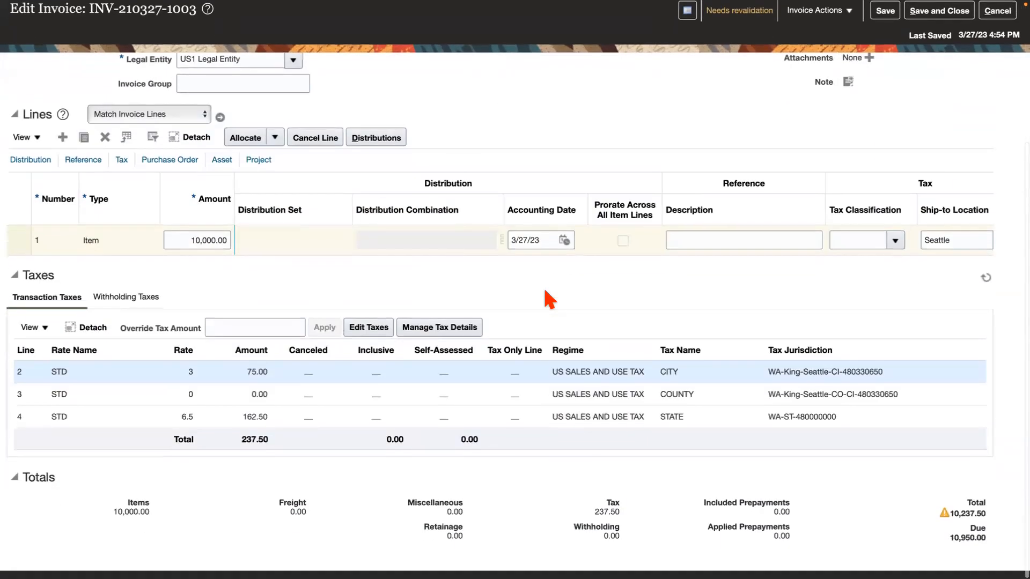
scroll(547, 294, "up", 4)
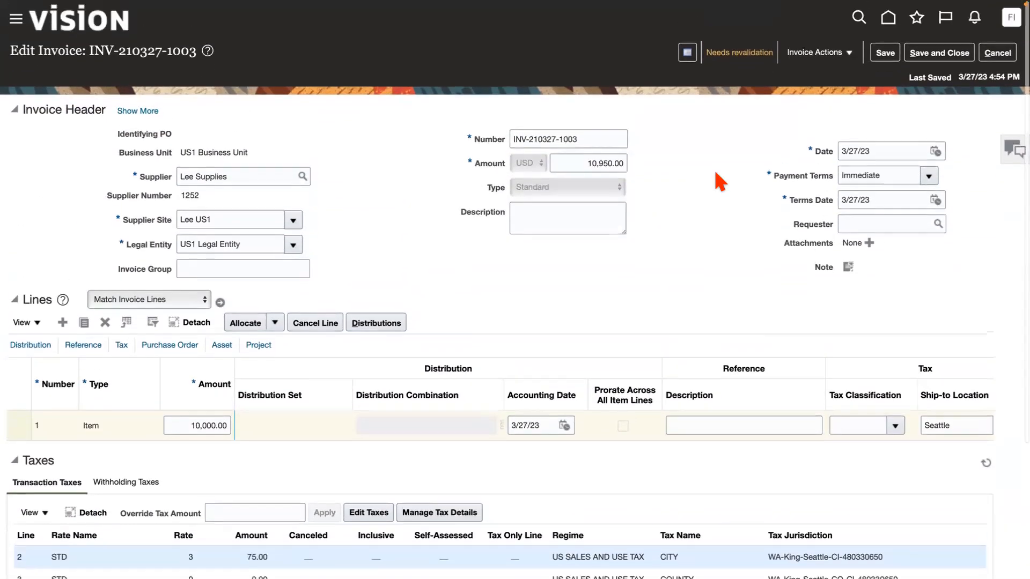
Recalculate the invoice's taxes and review the updated transaction taxes and totals.
left_click(850, 53)
left_click(821, 116)
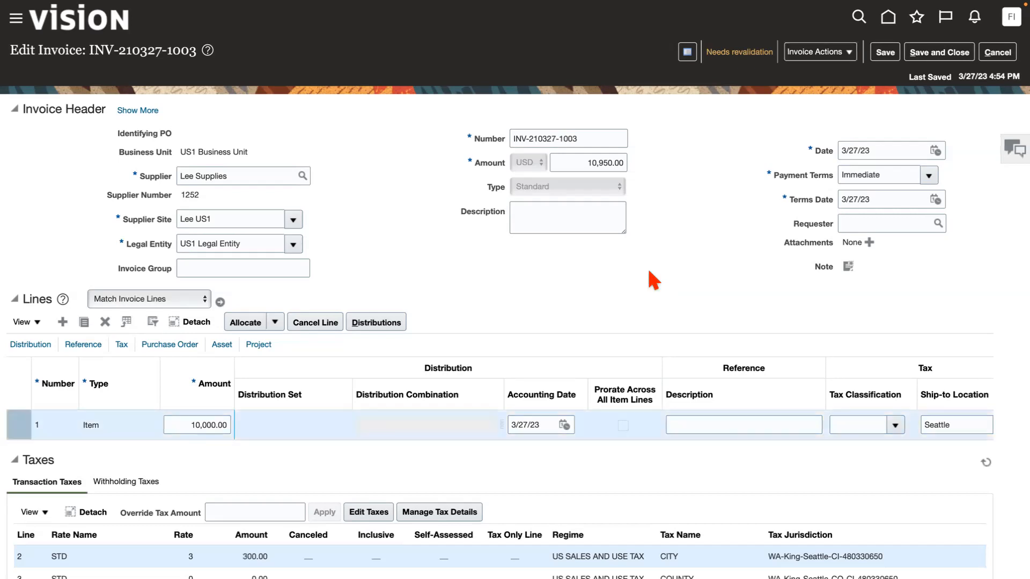
scroll(653, 280, "down", 5)
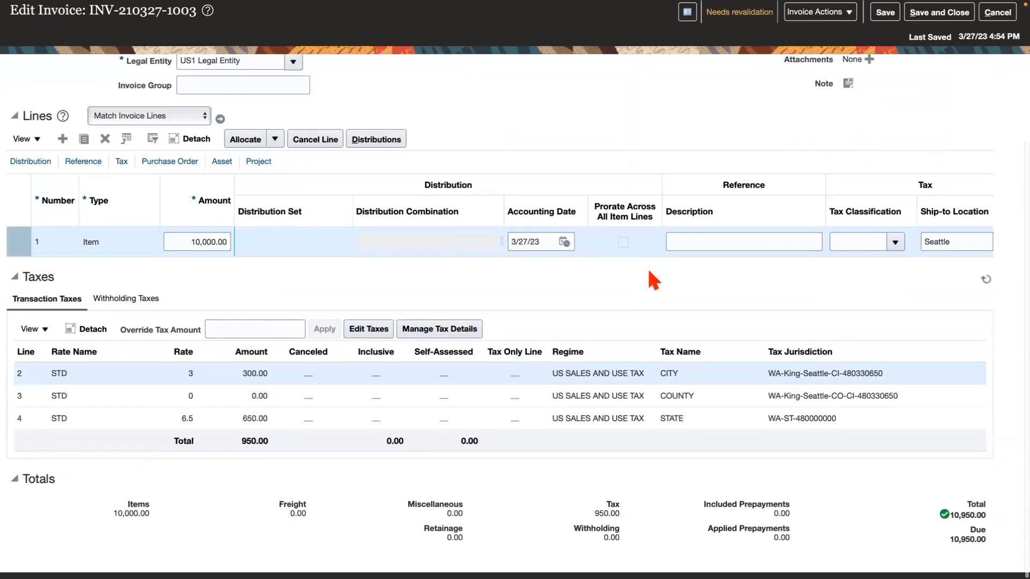
Release the Duplicate Invoice hold with the release name Duplicate invoice canceled and save the hold changes.
scroll(653, 279, "up", 5)
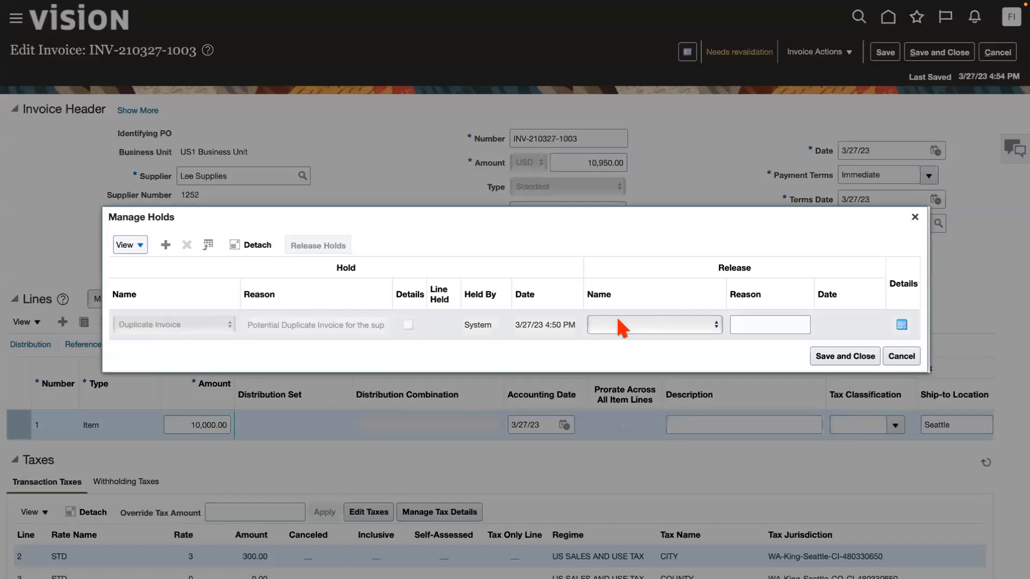
left_click(624, 325)
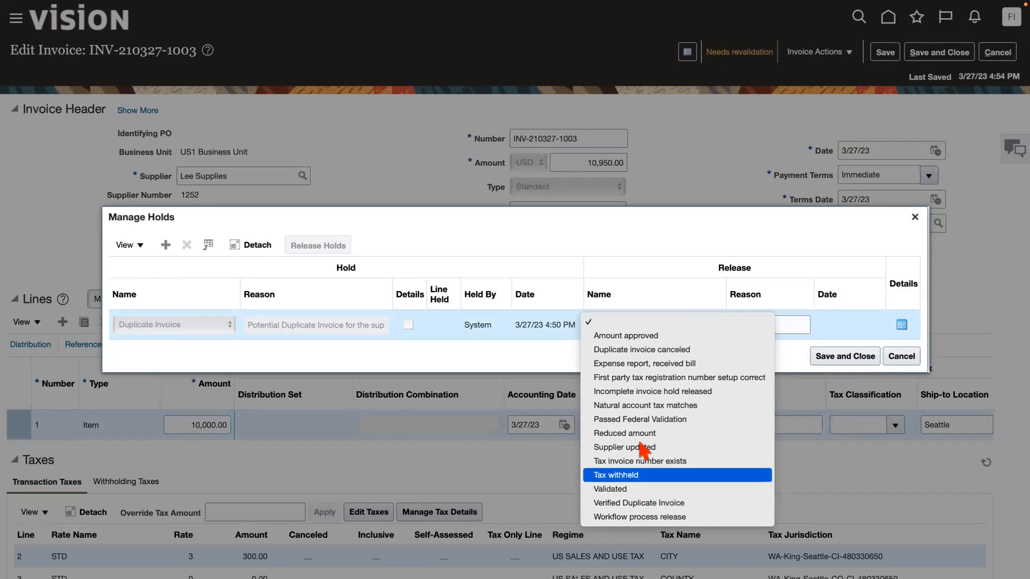
left_click(670, 328)
left_click(674, 275)
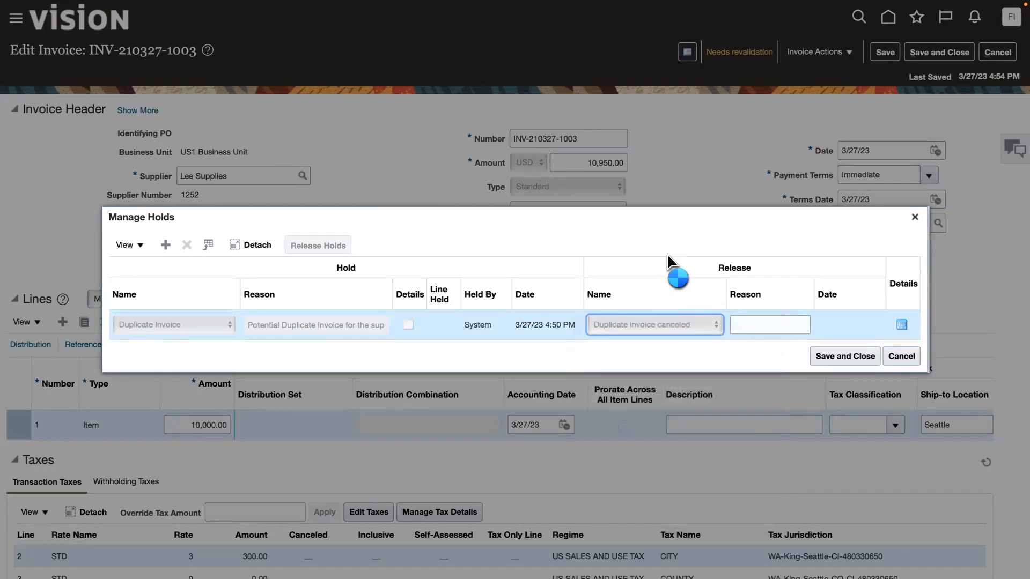
left_click(846, 358)
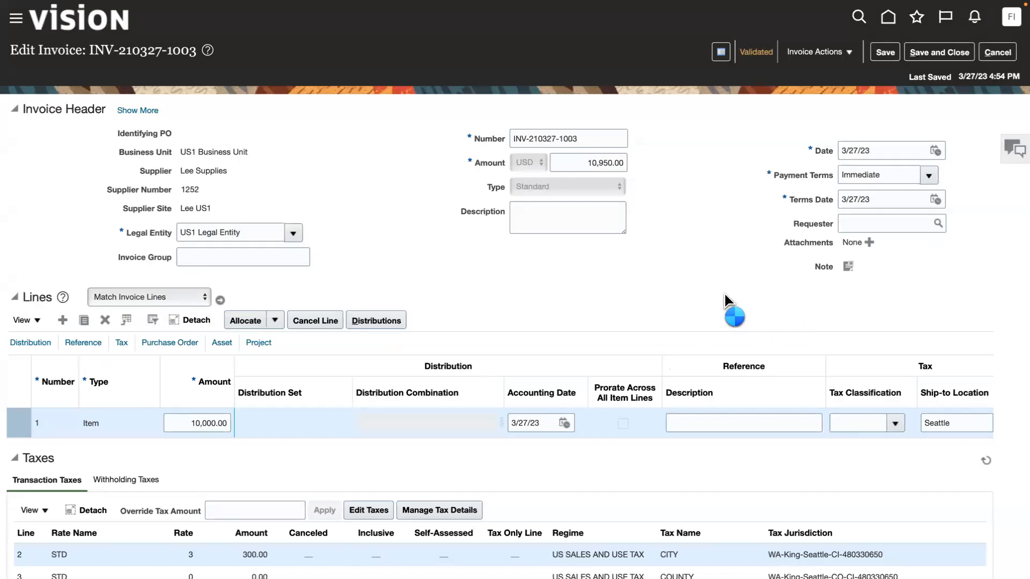
Review the invoice's validation status and available actions, and save the invoice.
scroll(725, 294, "down", 5)
scroll(726, 300, "up", 5)
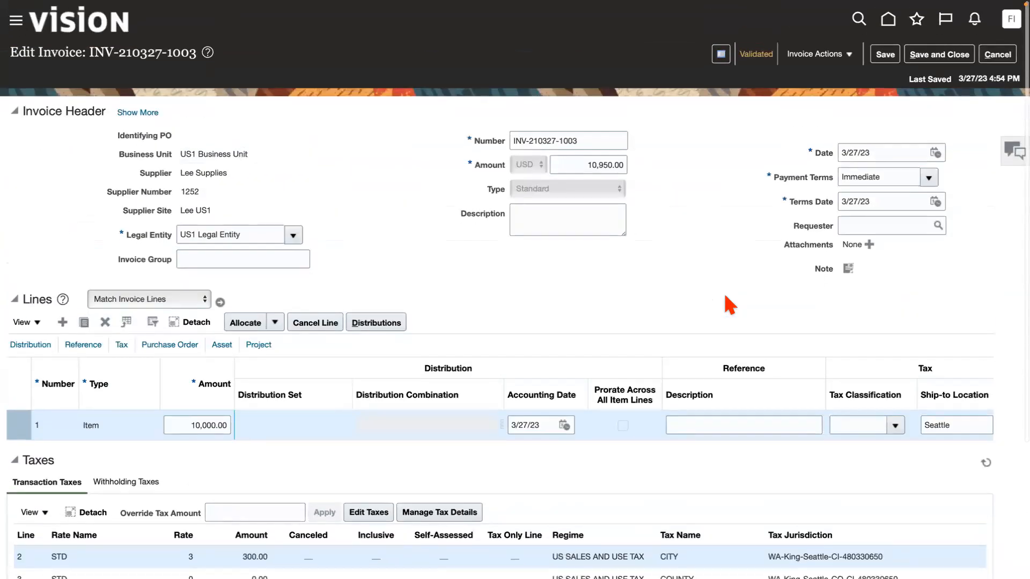
left_click(833, 54)
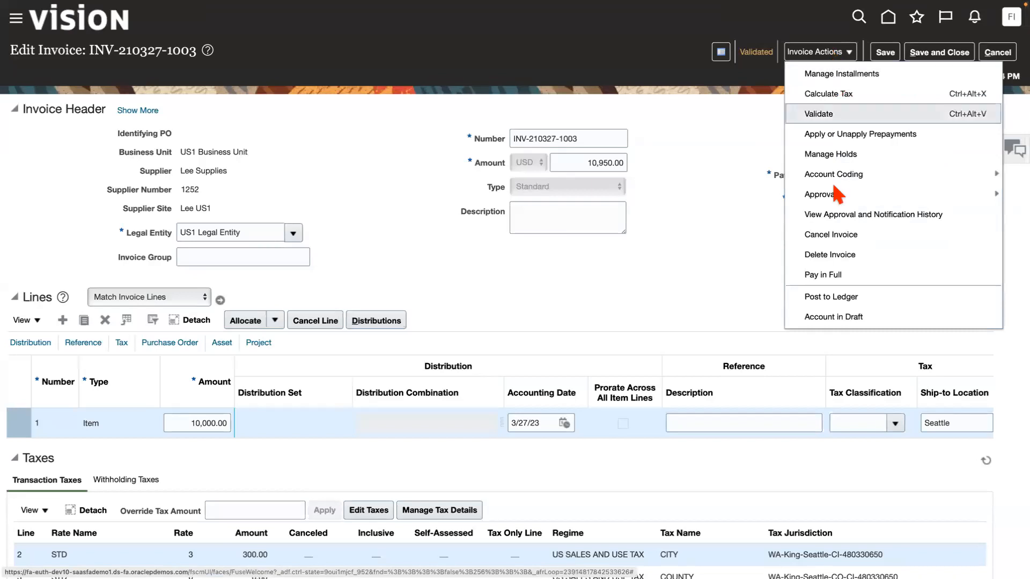
left_click(750, 158)
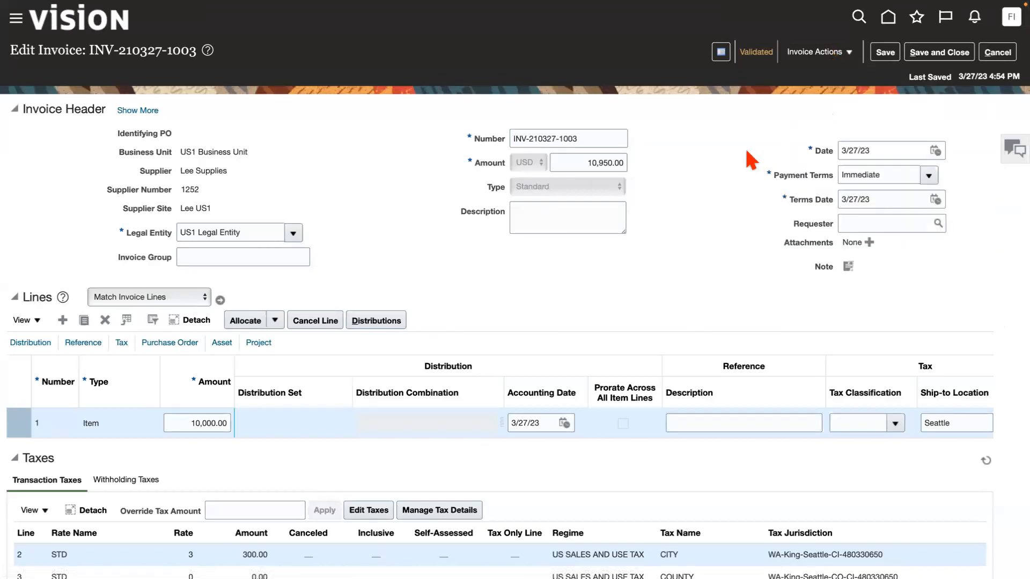
left_click(885, 52)
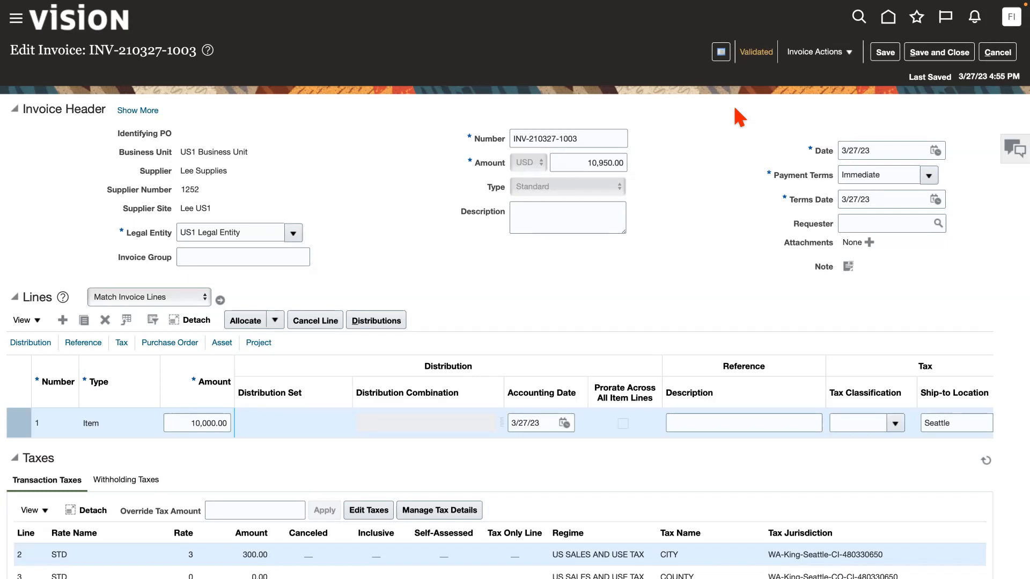
Pay the invoice in full from bank account ACME BoA using ACME Payment Process Profile, and submit the payment.
left_click(833, 56)
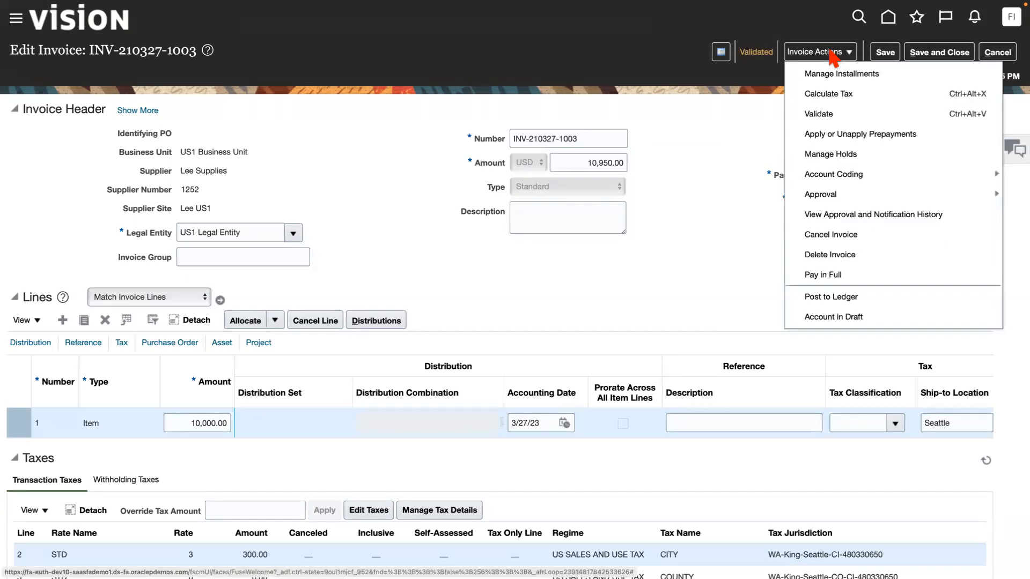
left_click(822, 275)
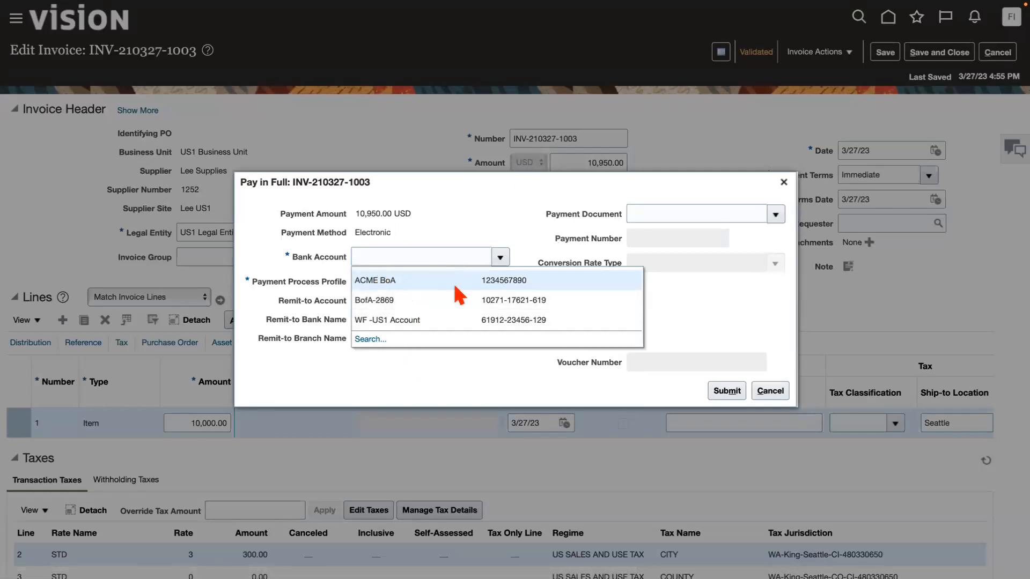
left_click(380, 279)
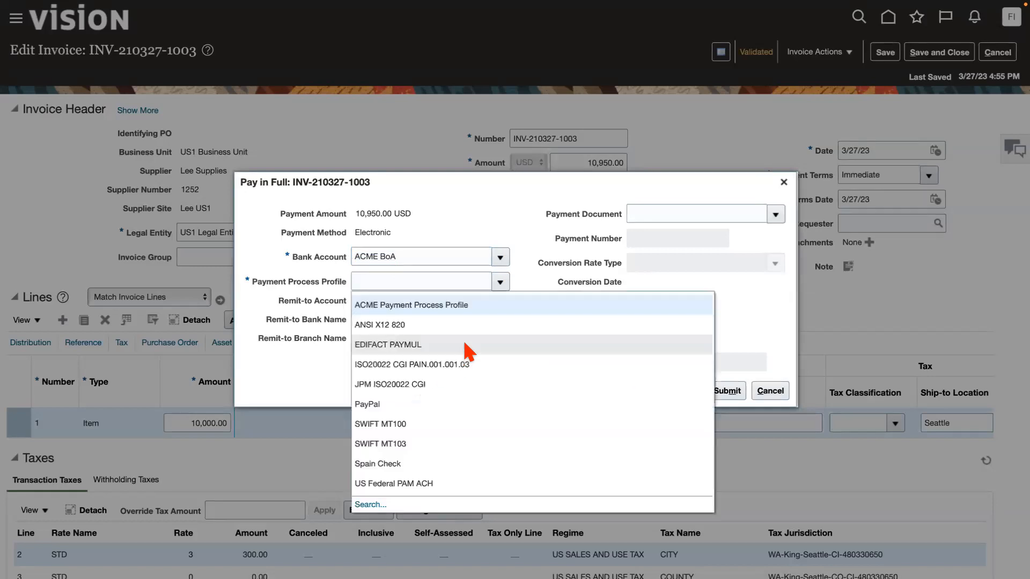
left_click(411, 304)
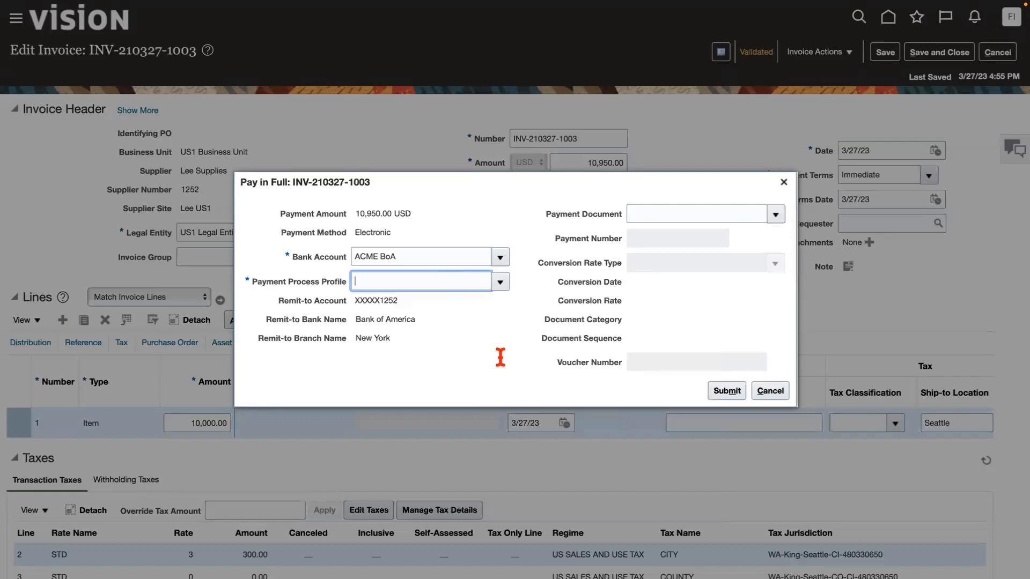
left_click(727, 392)
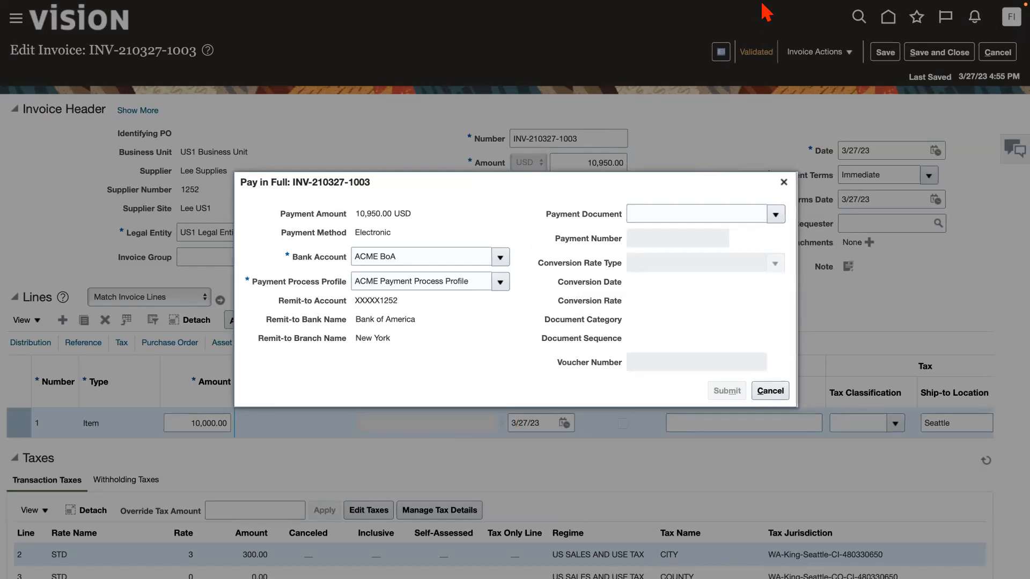
Switch to the payments overview, shrink the page to show all sections, and refresh the Schedule Requests list.
mouse_move(767, 2)
left_click(845, 59)
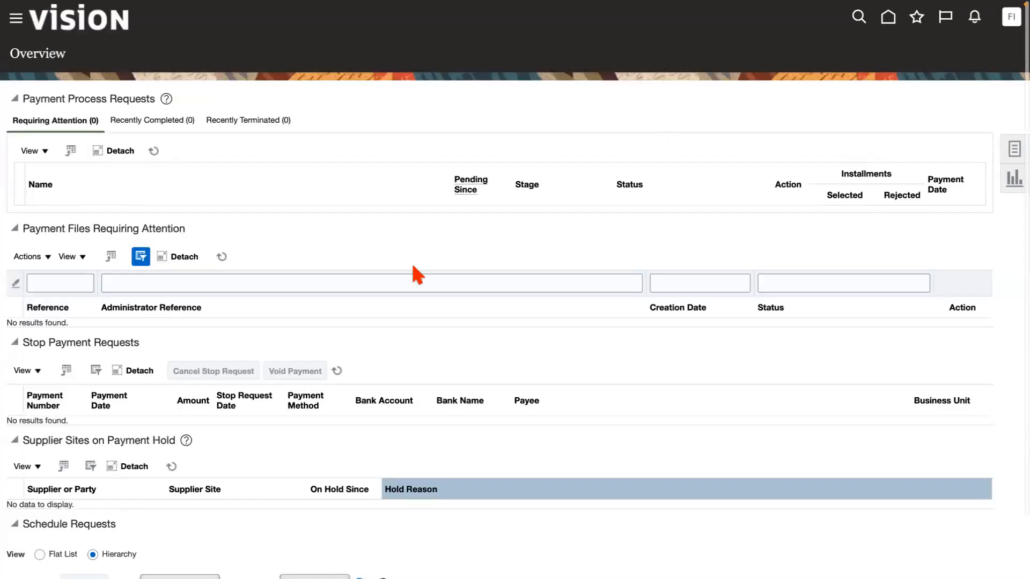
scroll(345, 365, "down", 2)
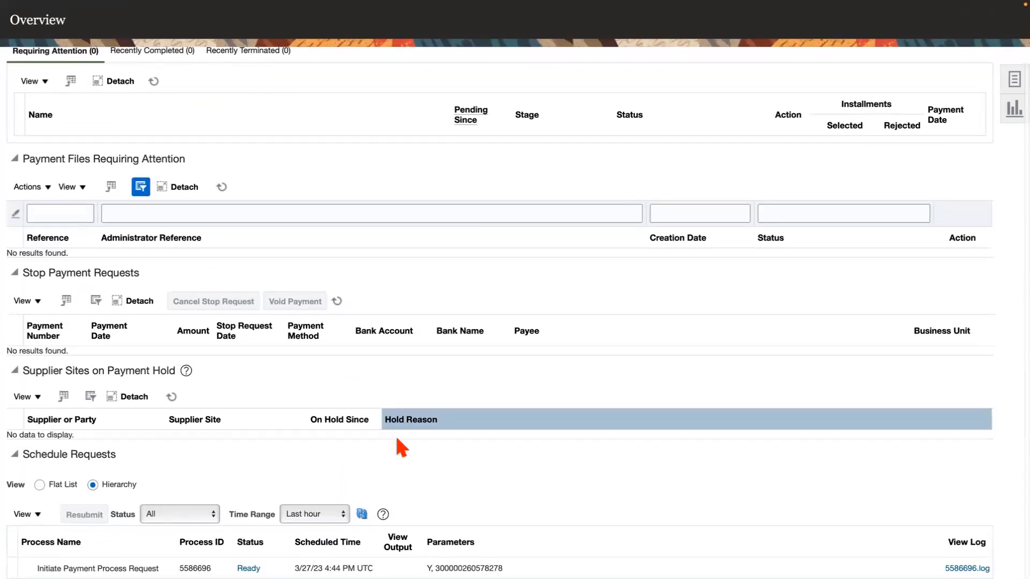
scroll(569, 318, "up", 2)
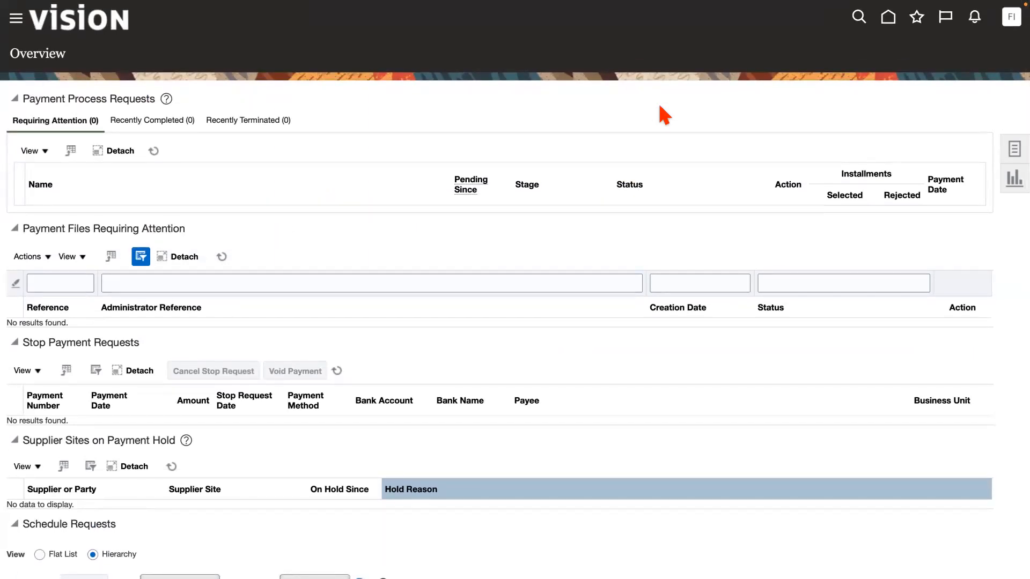
key("ctrl+minus")
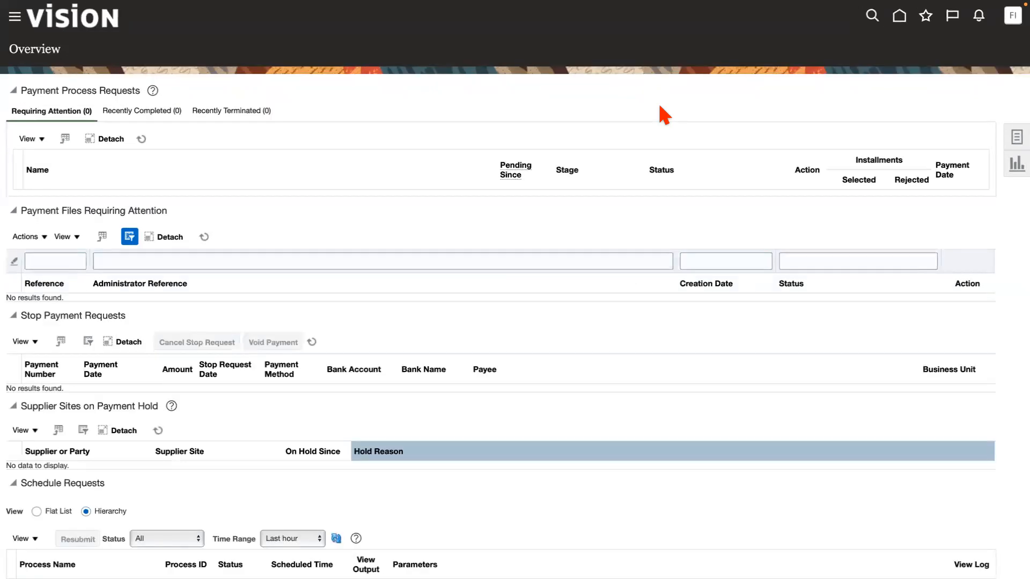
key("ctrl+minus")
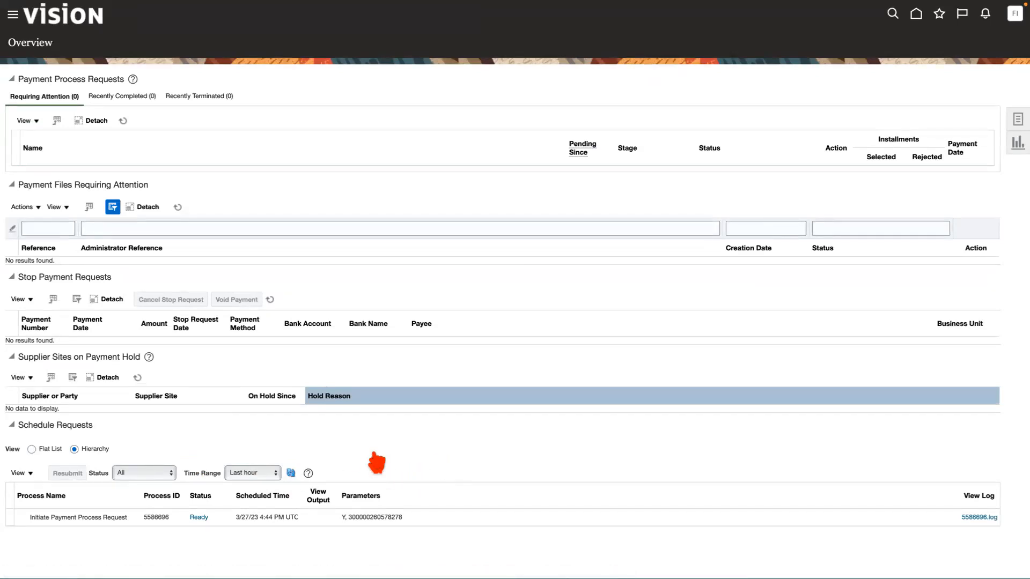
left_click(289, 472)
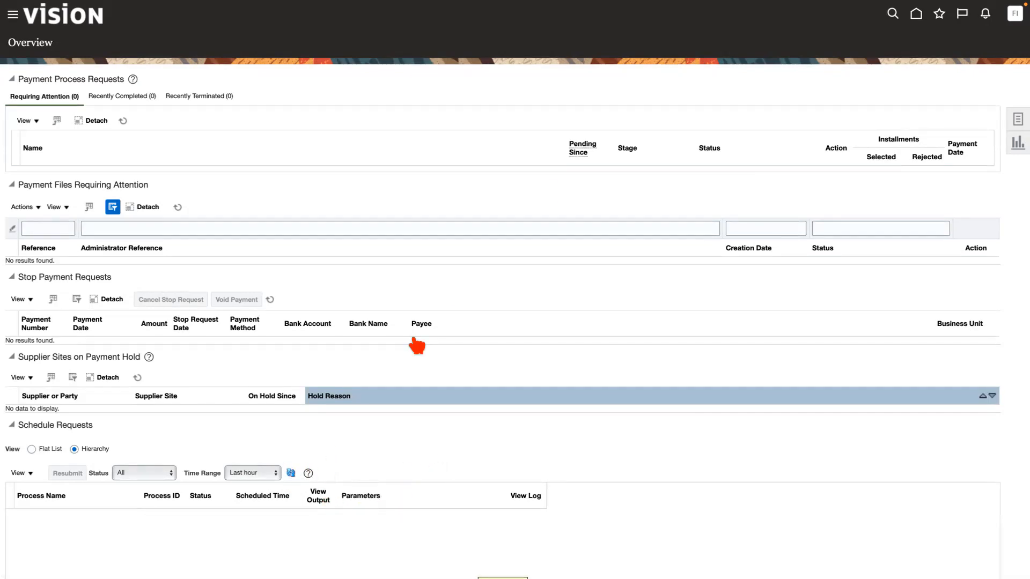
Return to the invoice, acknowledge the payment confirmation, and save and close the invoice.
mouse_move(617, 3)
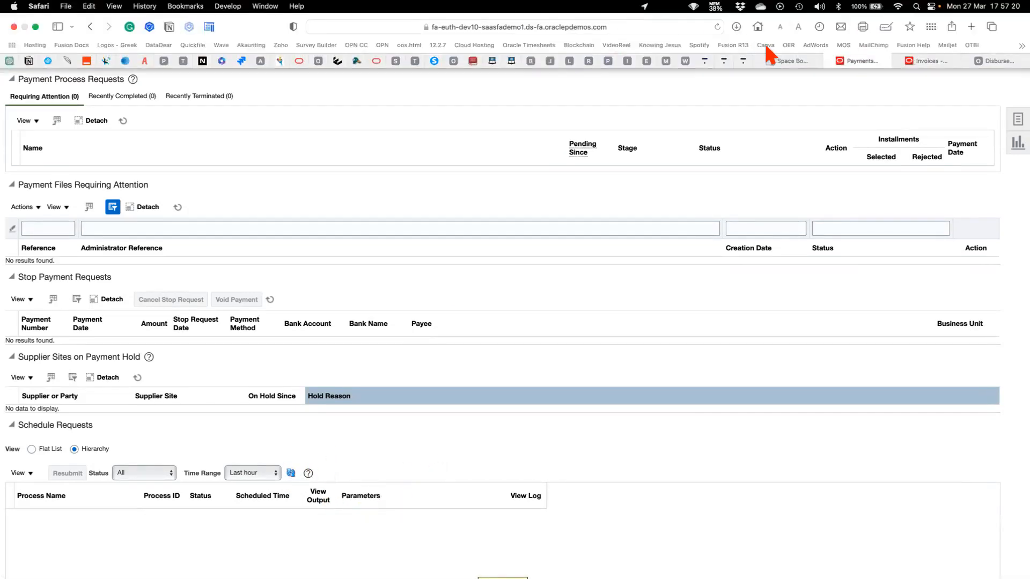
left_click(930, 61)
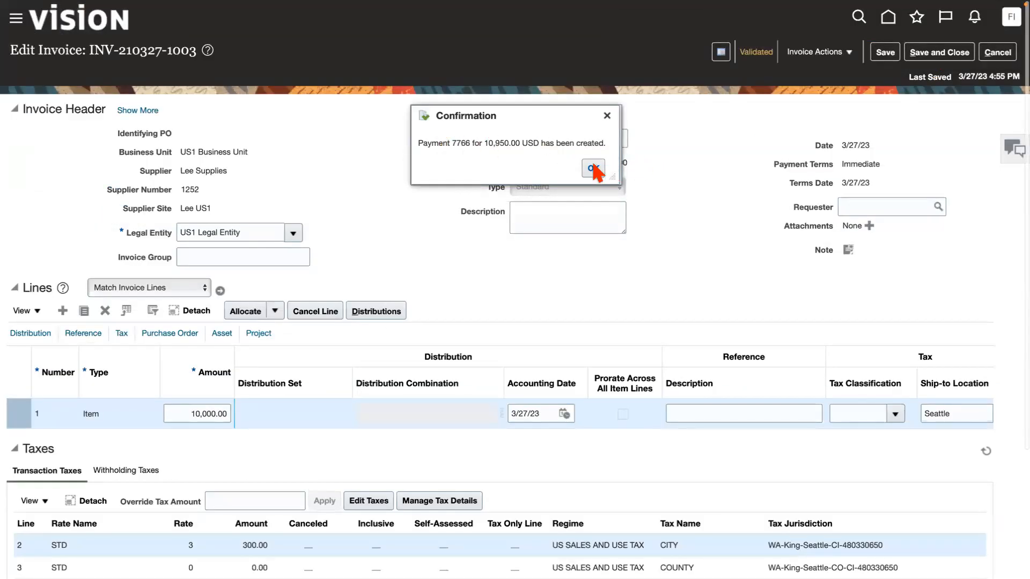
left_click(593, 168)
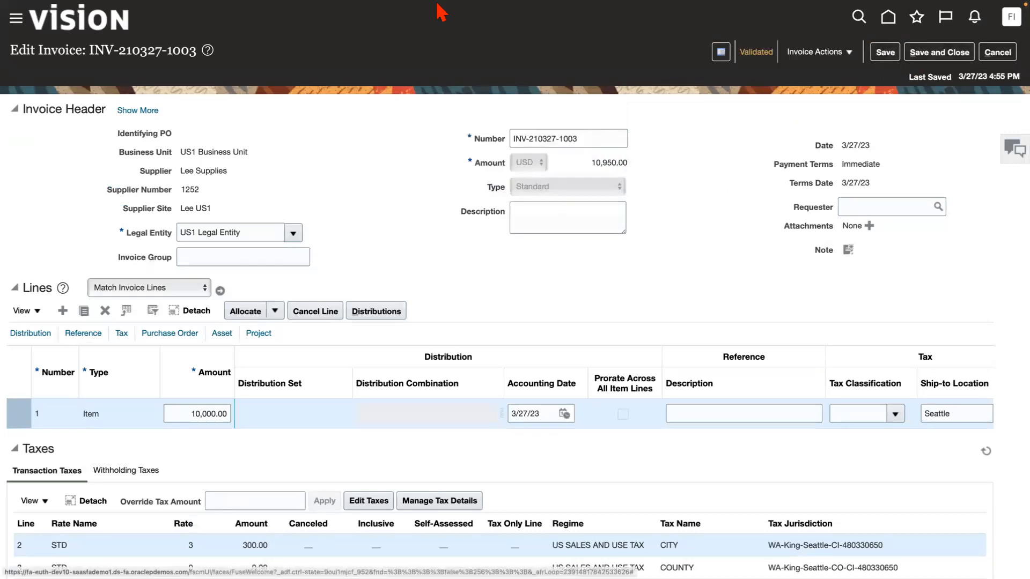
mouse_move(437, 10)
left_click(937, 53)
Look at the Disbursement Payment File Formats report, and check the scheduled payment requests in the payments overview.
mouse_move(1012, 8)
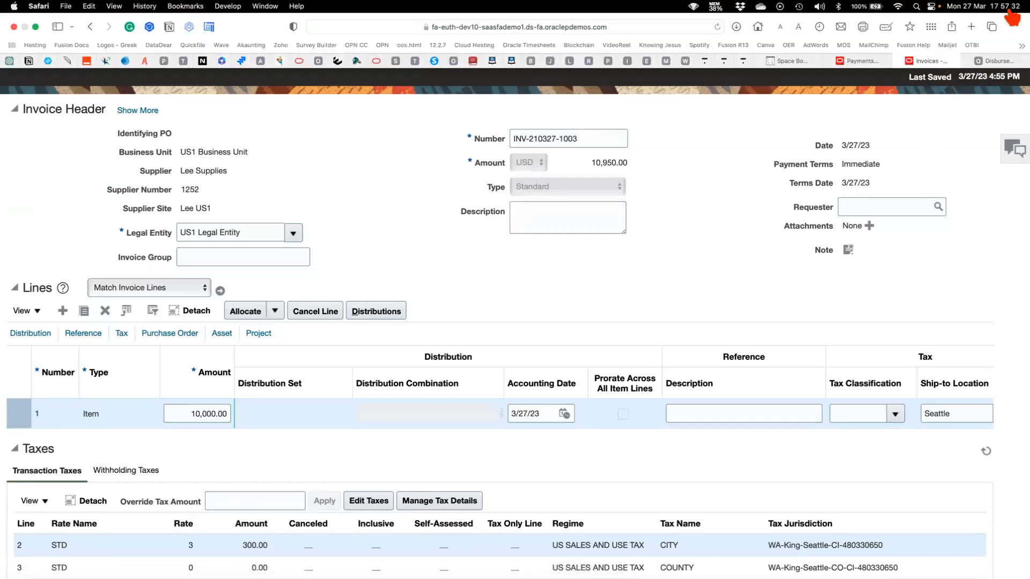
left_click(996, 62)
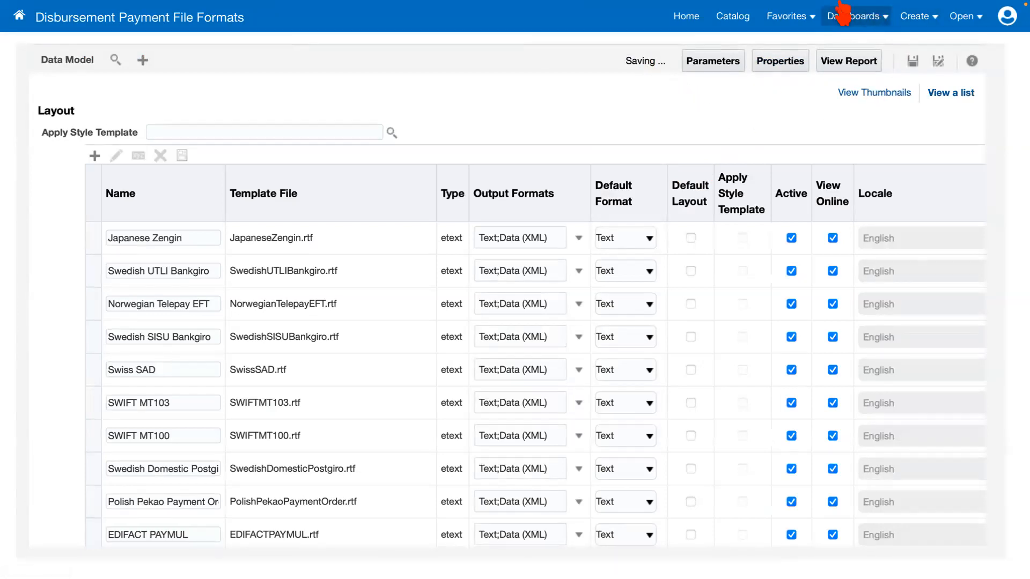
mouse_move(841, 10)
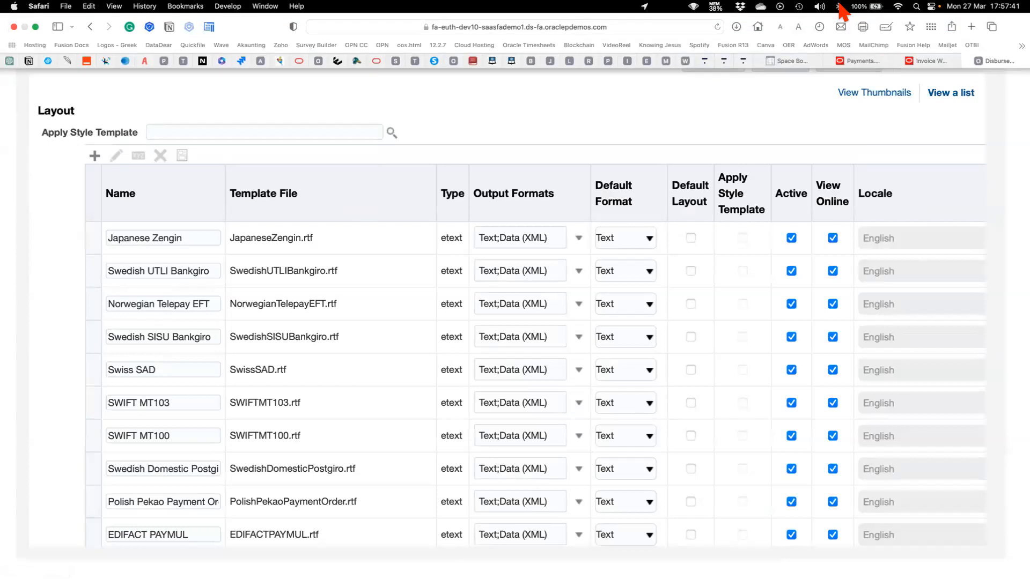
left_click(862, 61)
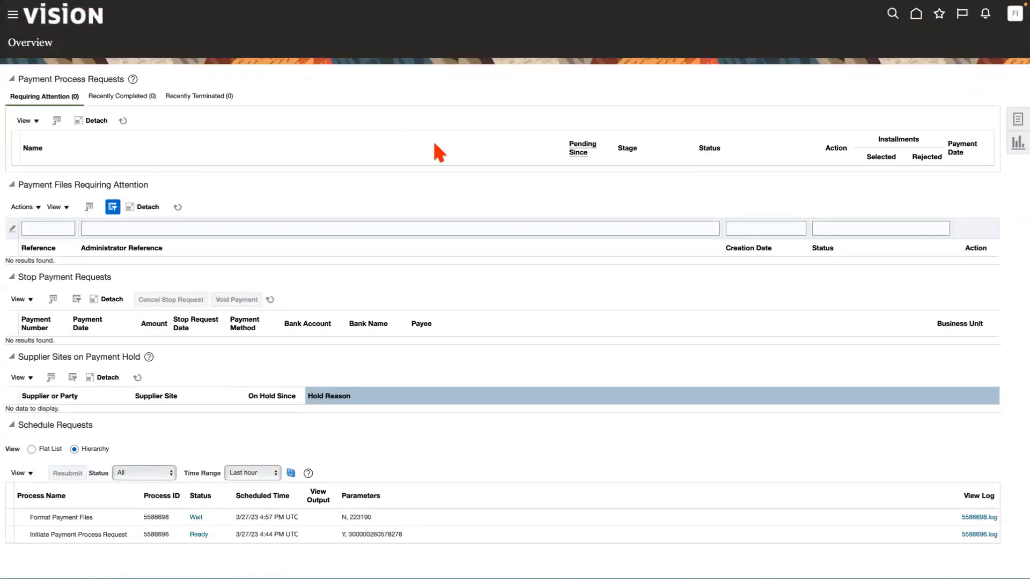
mouse_move(716, 11)
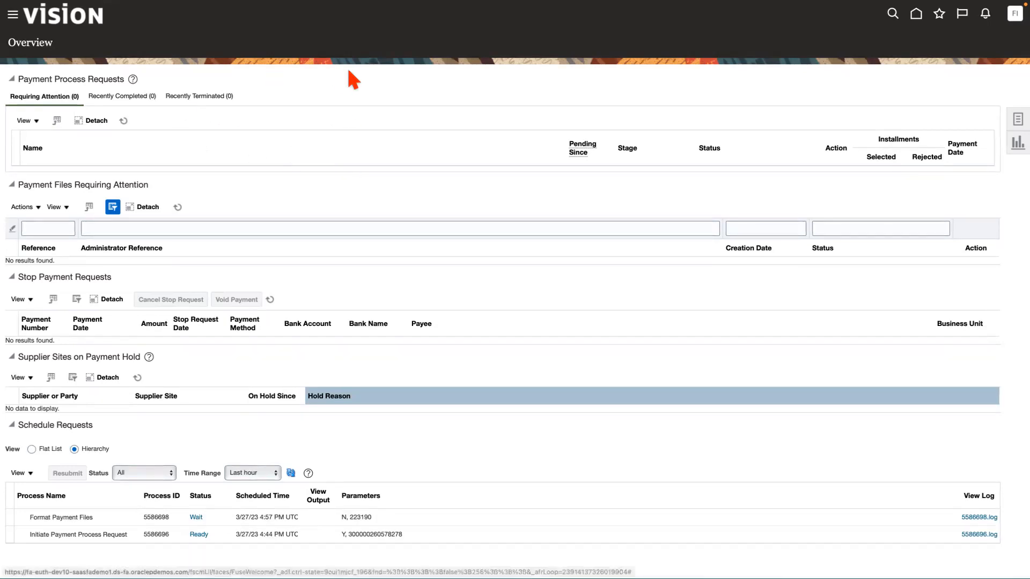
Return to the invoice work area and open the Scheduled Processes overview from there.
mouse_move(754, 18)
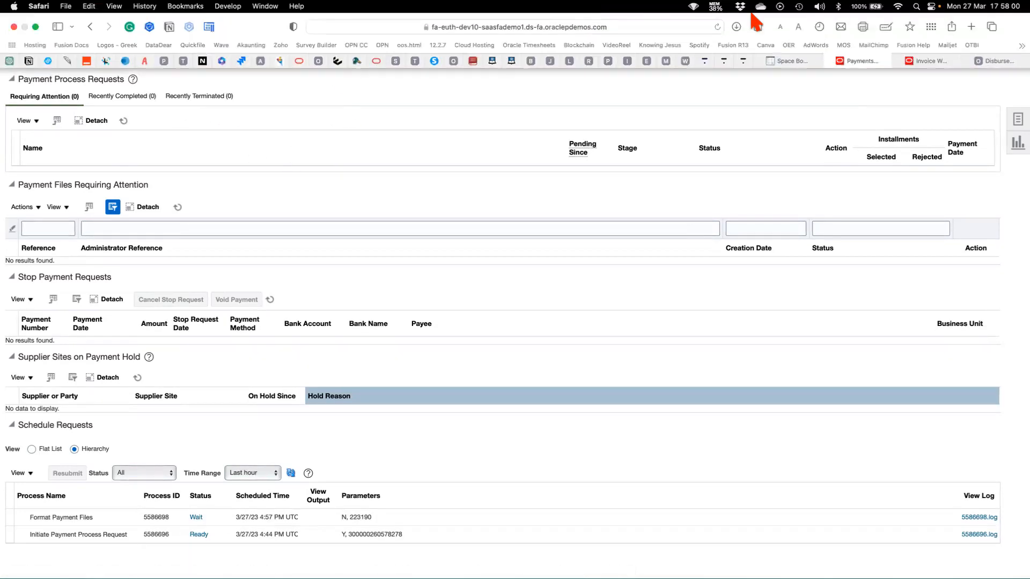
left_click(922, 60)
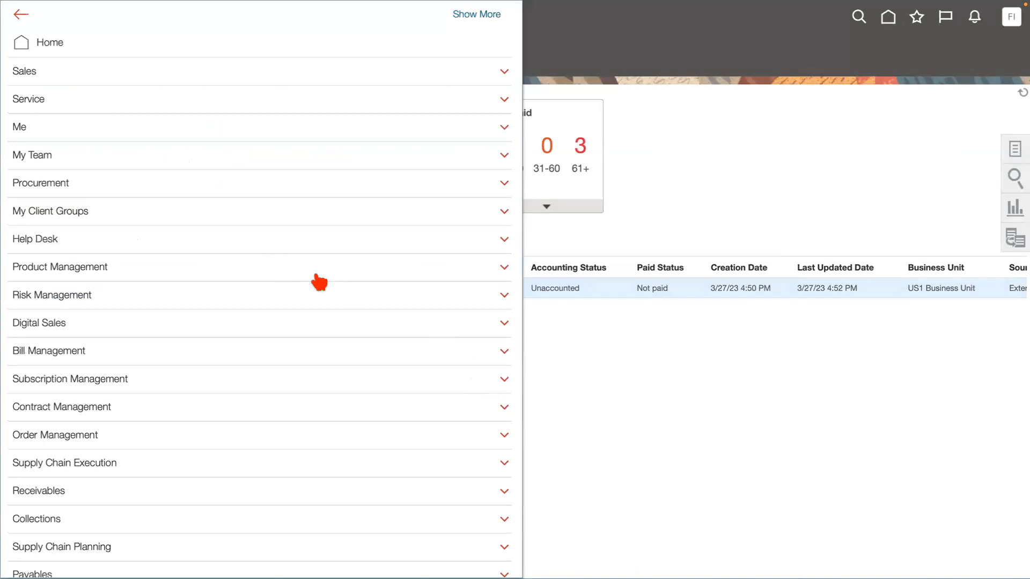
scroll(255, 421, "down", 10)
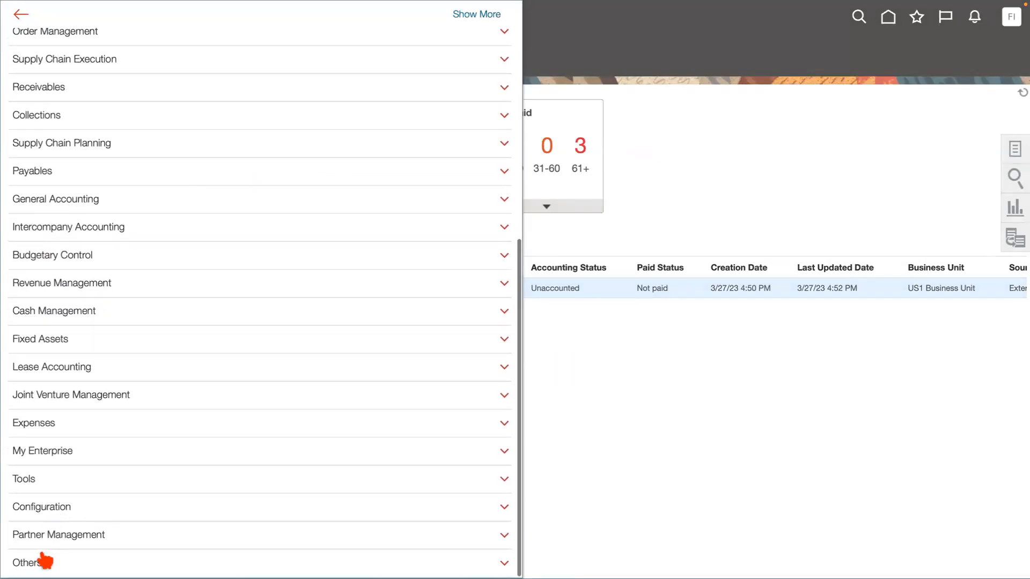
left_click(32, 480)
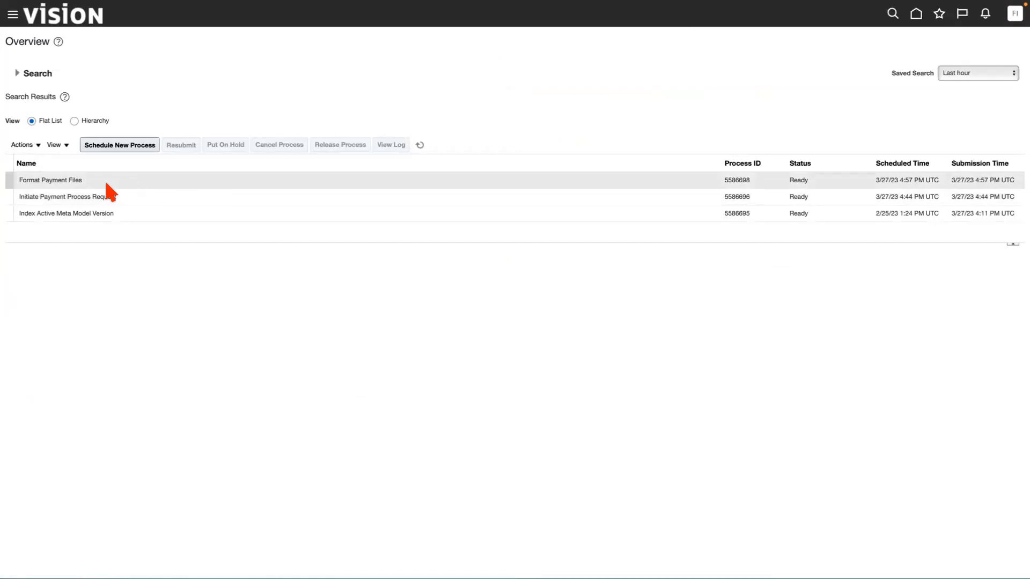
Show the scheduled processes as a hierarchy, inspect the Format Payment Files process, and refresh the list to check its status.
left_click(106, 182)
left_click(75, 122)
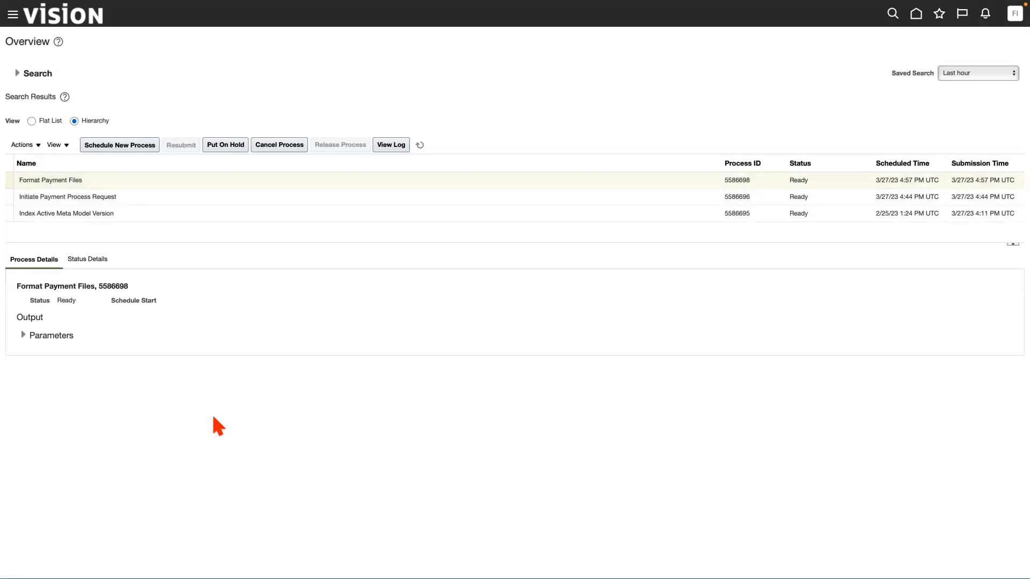
key("super+plus")
left_click(211, 206)
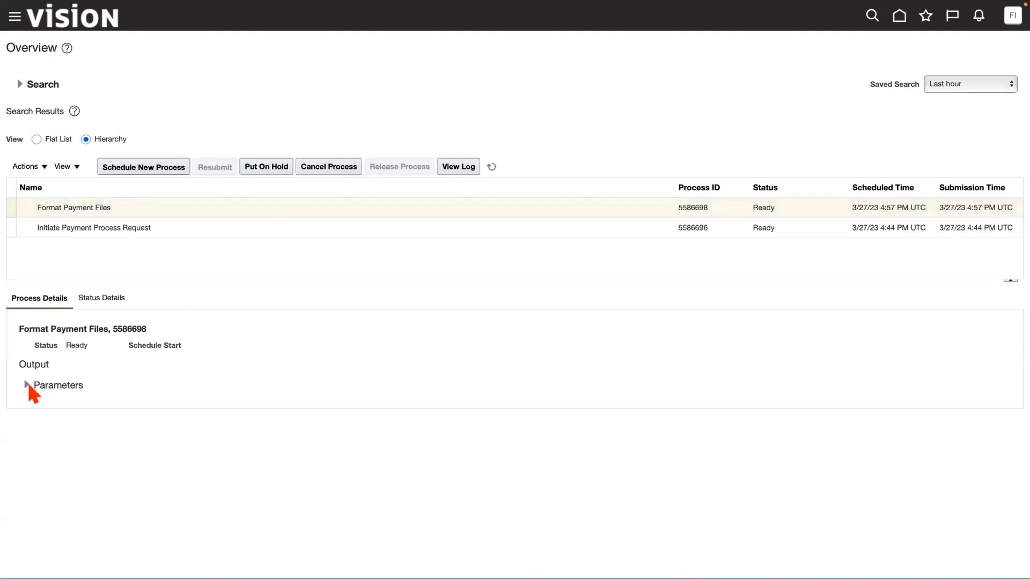
left_click(181, 208)
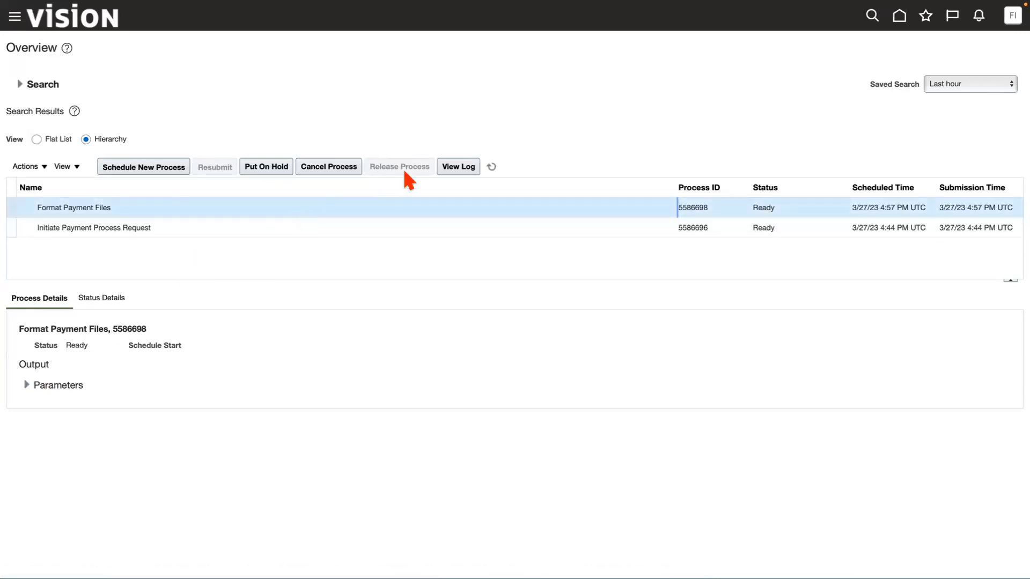
left_click(491, 167)
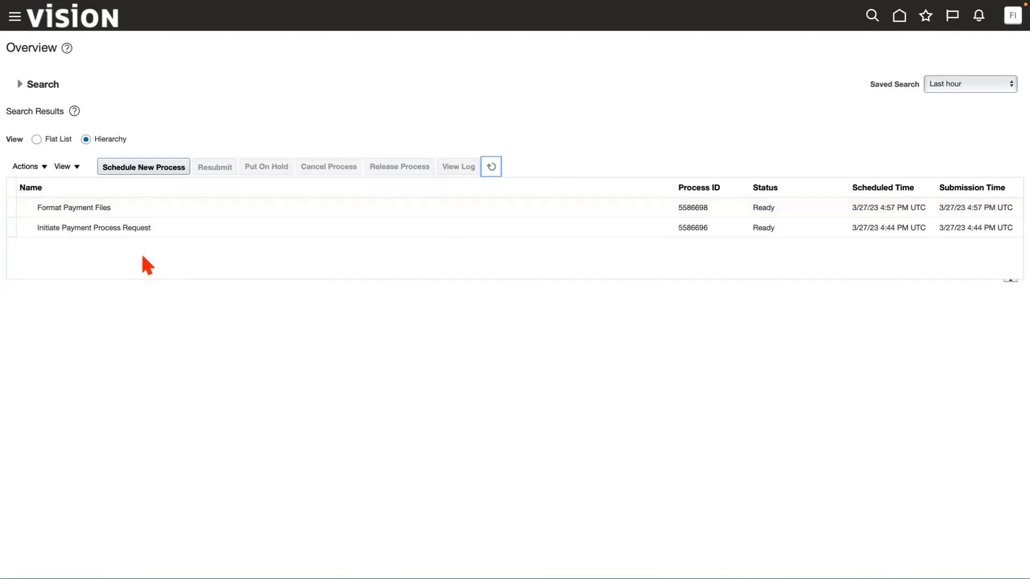
Inspect all parameter values of the Format Payment Files process.
left_click(148, 214)
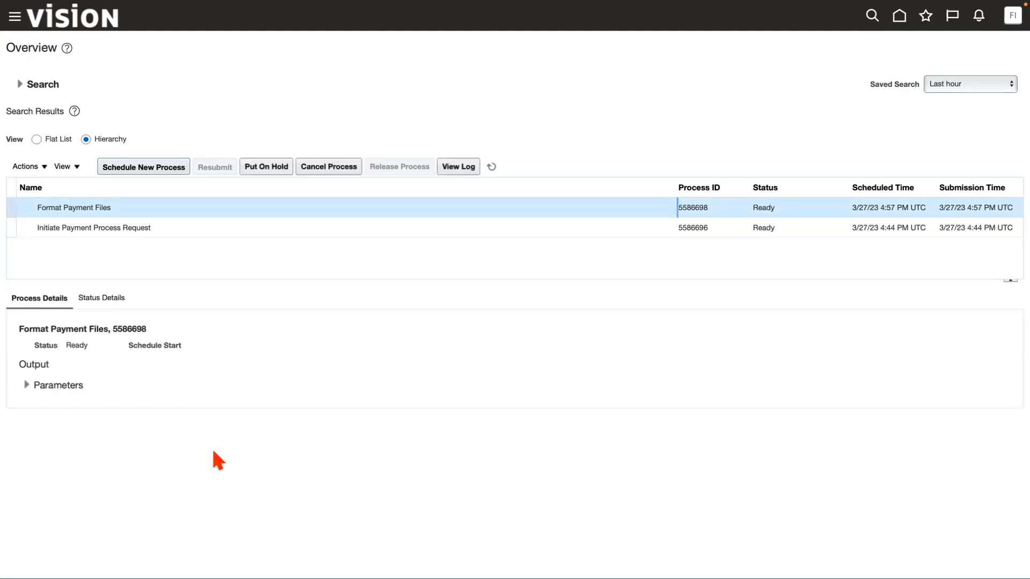
left_click(25, 384)
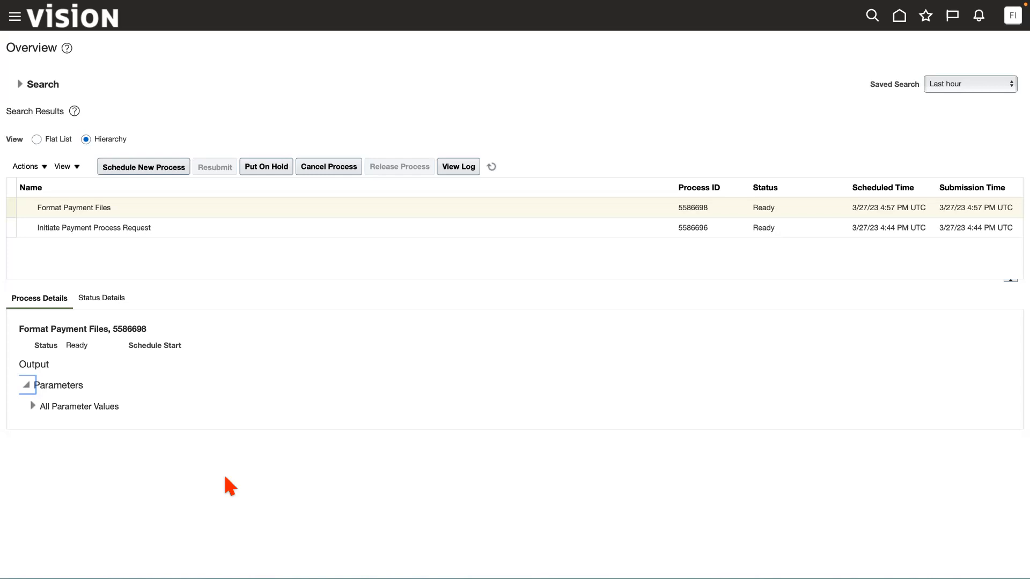
left_click(32, 406)
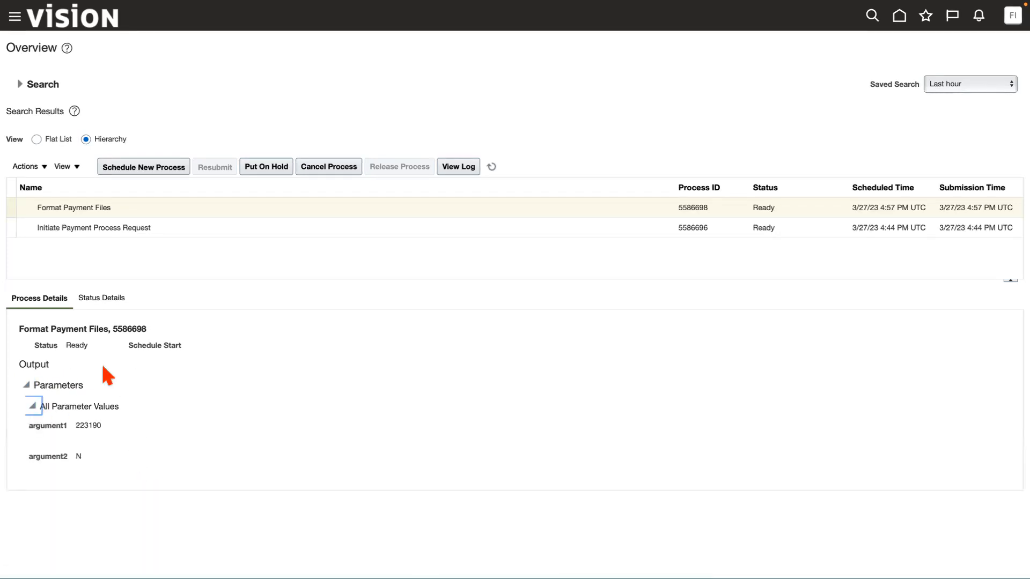
Try to view the status details of Initiate Payment Process Request, and refresh the scheduled processes as a flat list.
left_click(158, 228)
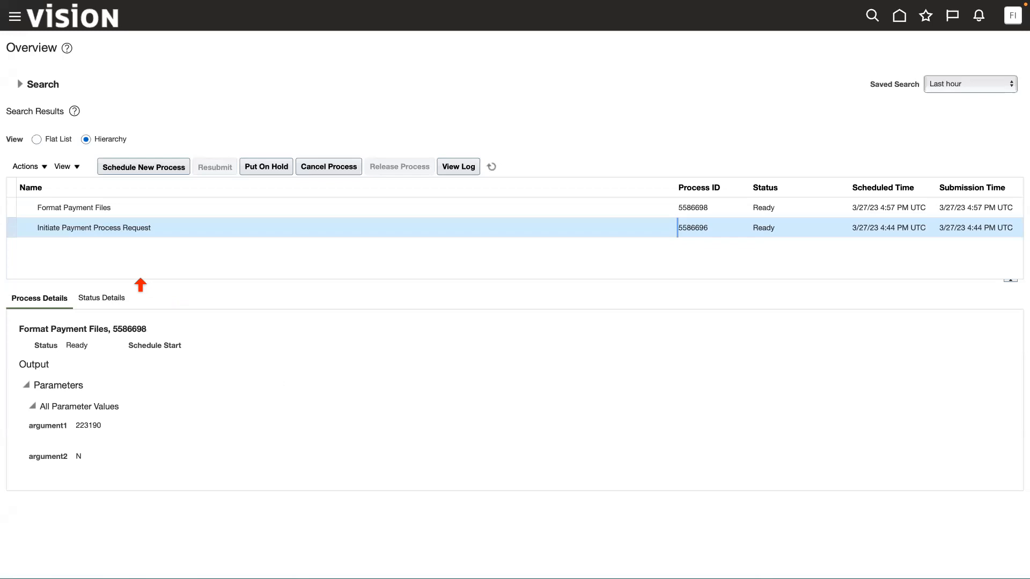
left_click(114, 303)
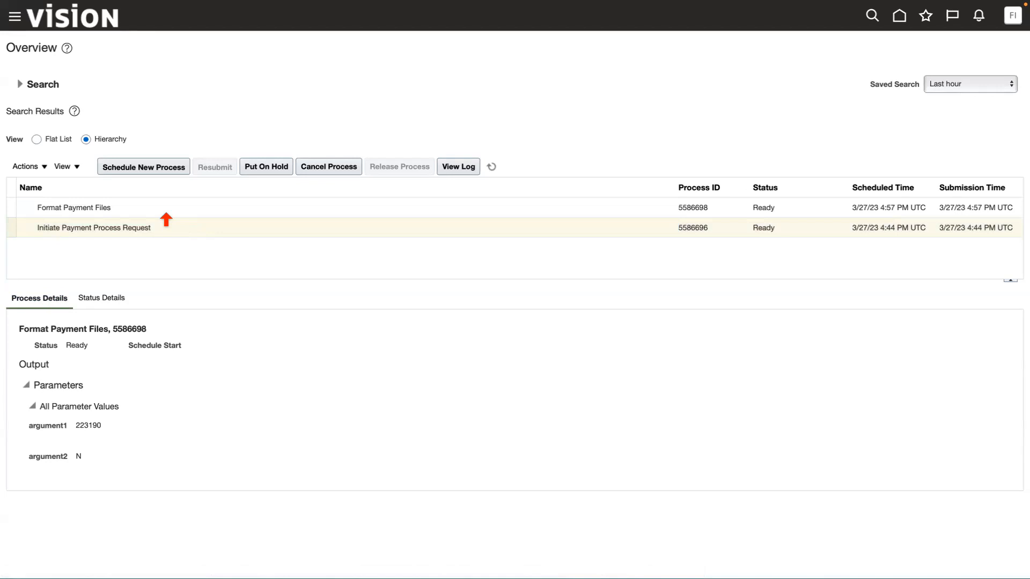
left_click(154, 209)
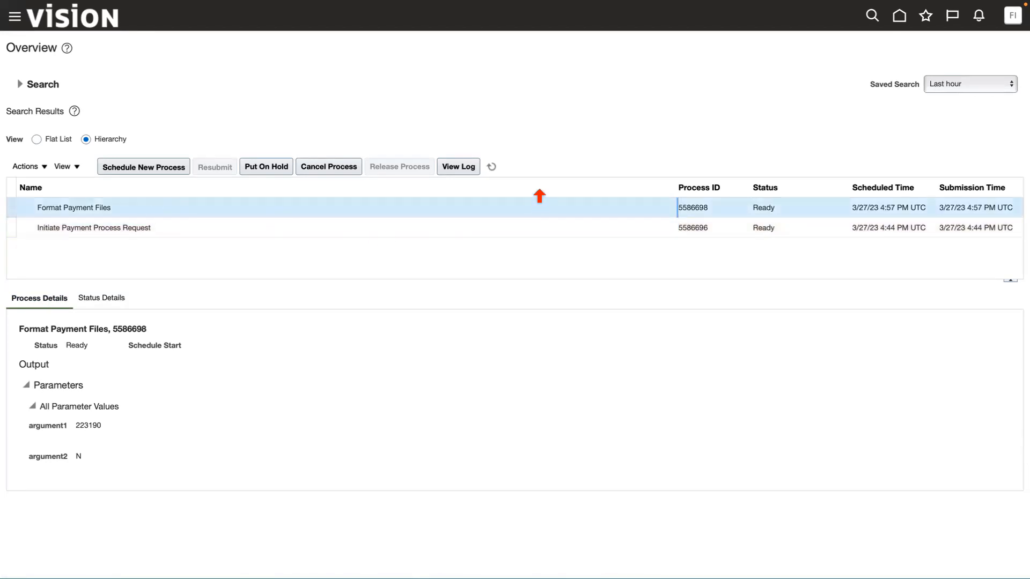
left_click(491, 168)
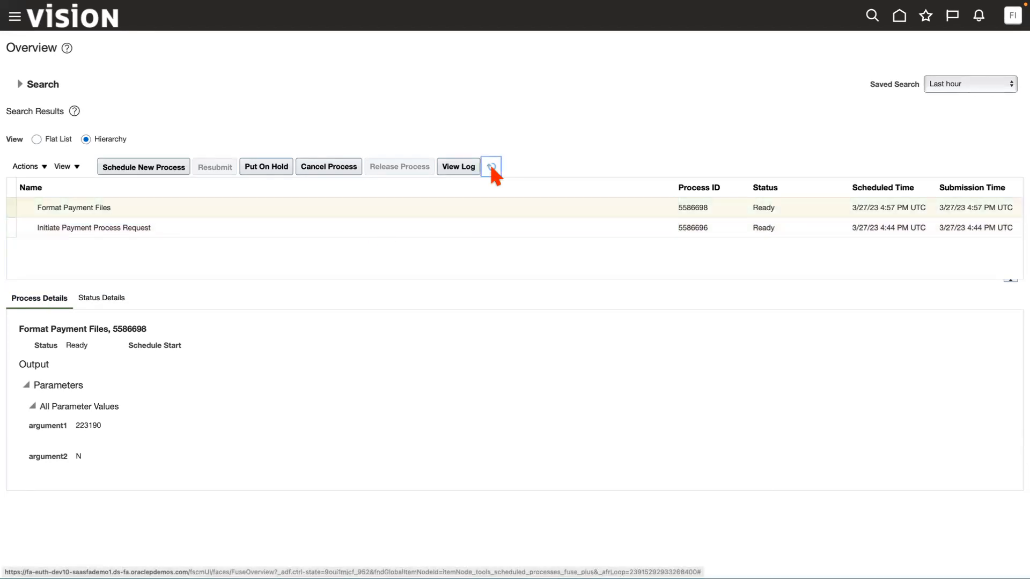
left_click(36, 140)
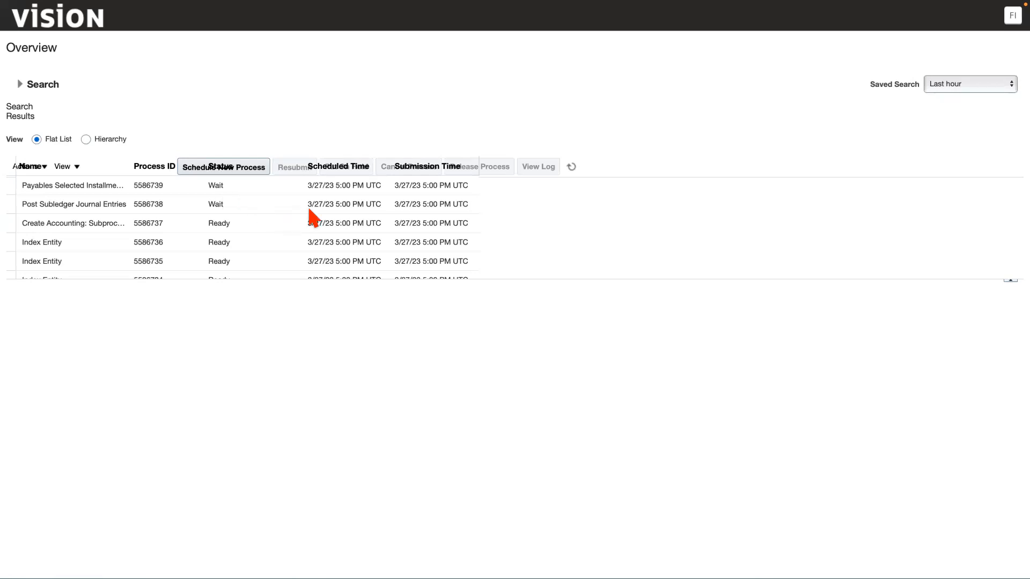
Switch to the payments overview, review the installments selected for payment process request ACME230327-001, and submit them.
mouse_move(835, 5)
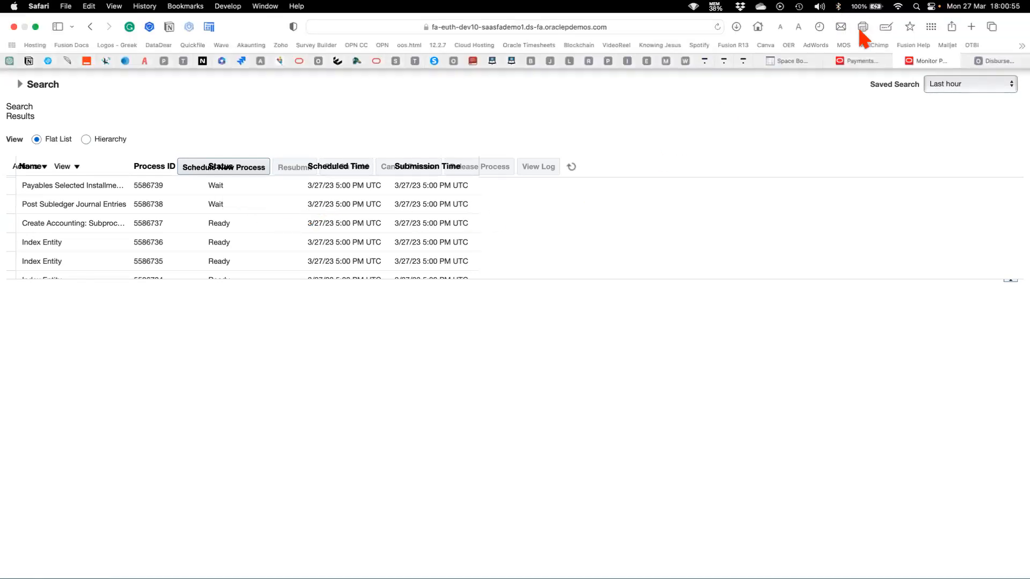
left_click(855, 60)
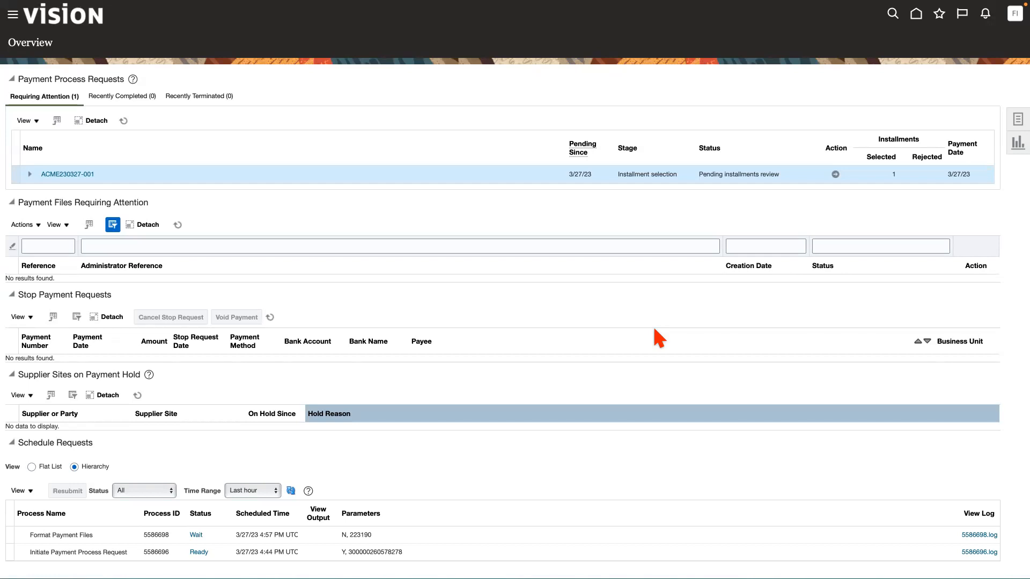
left_click(835, 174)
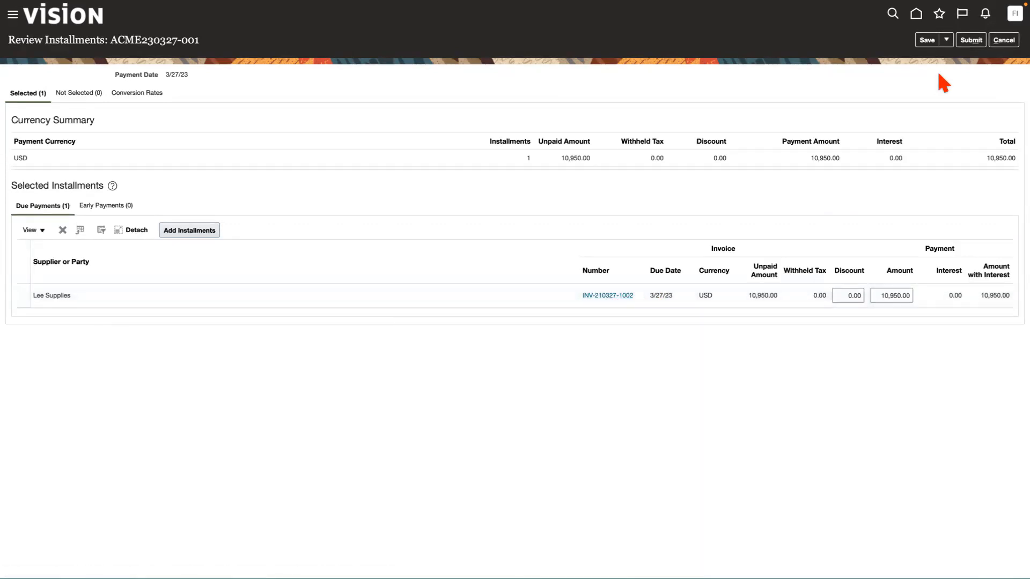
left_click(970, 41)
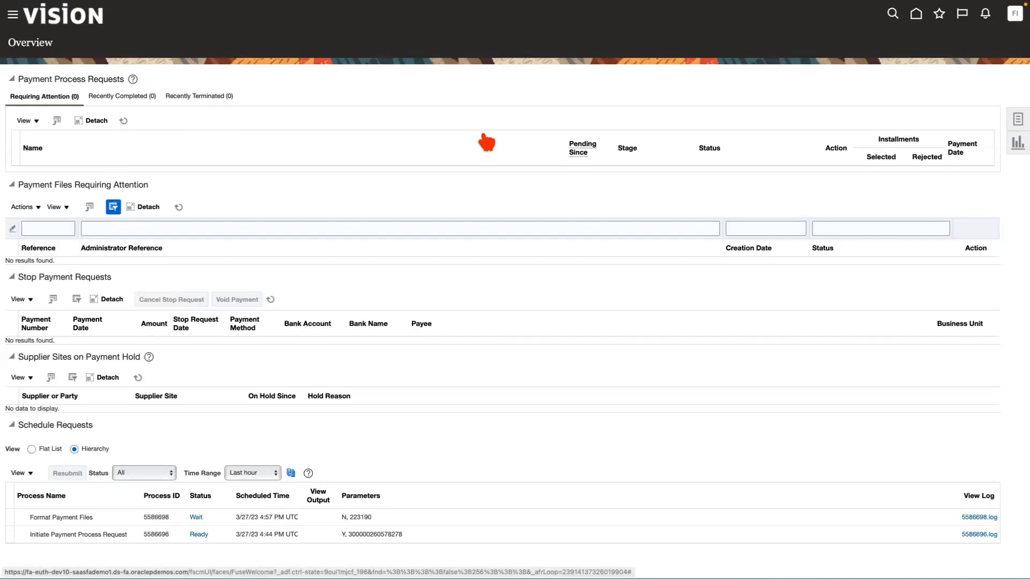
Return to the scheduled processes overview and try to reload the page.
mouse_move(786, 4)
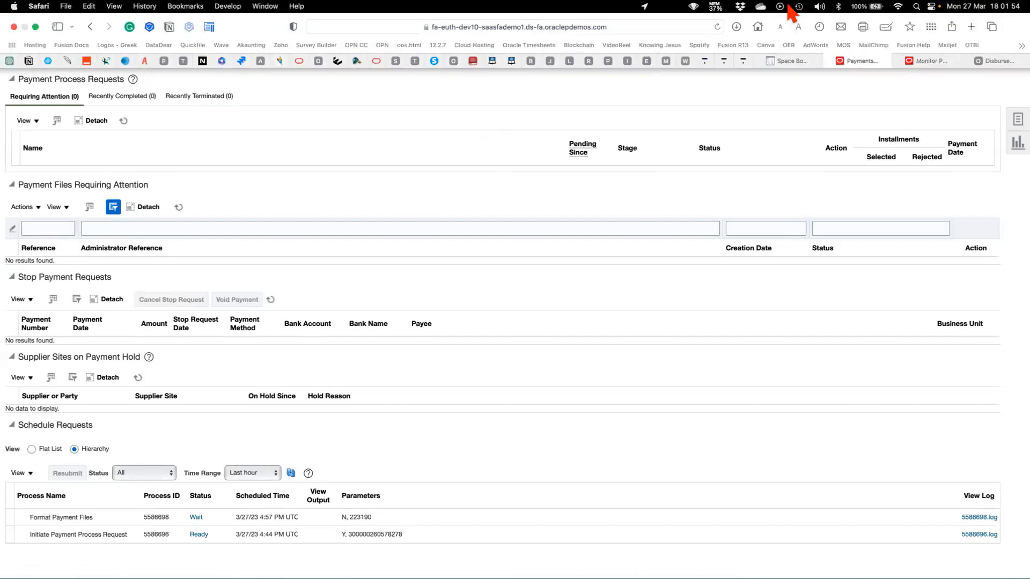
left_click(925, 61)
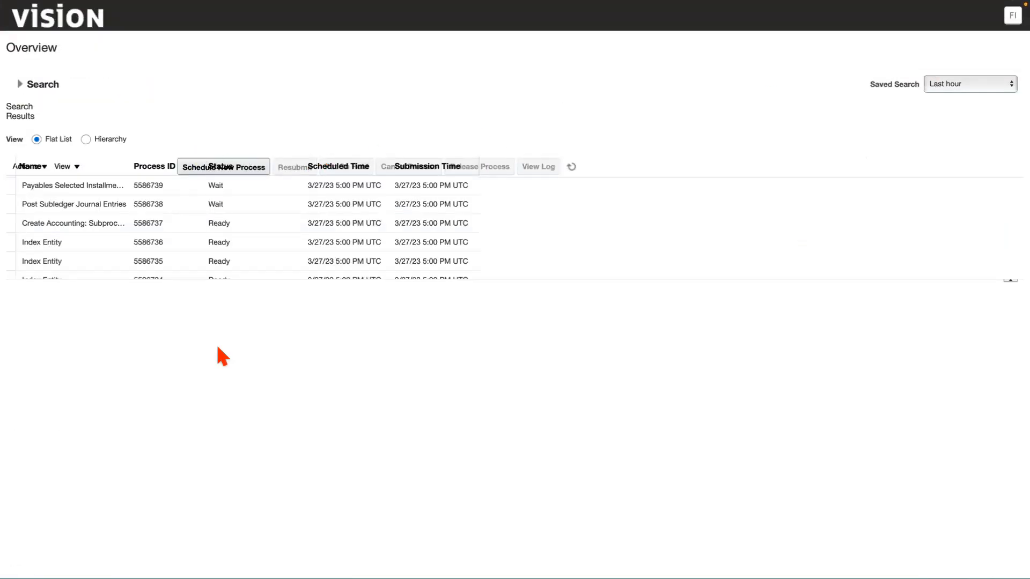
right_click(217, 342)
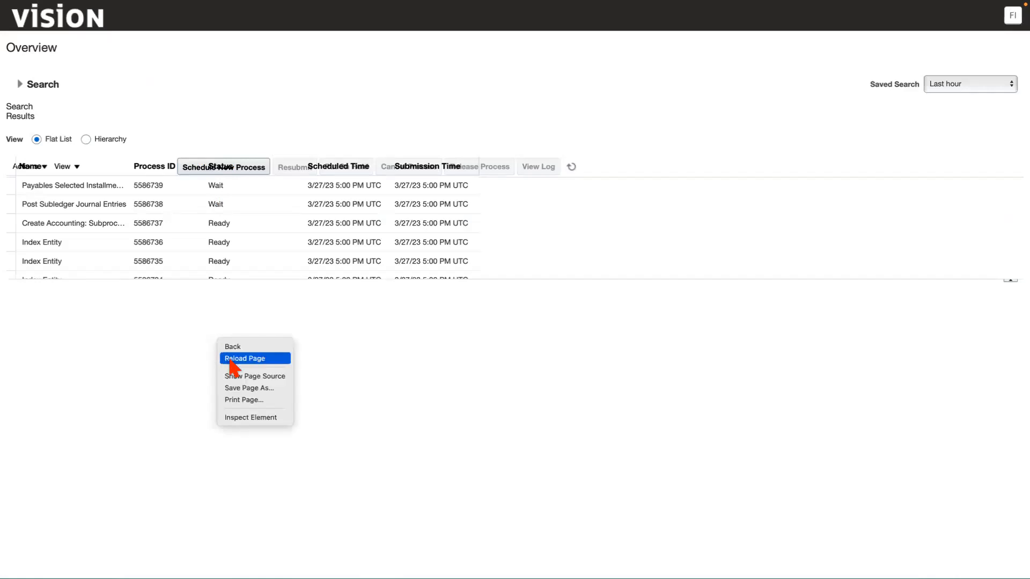
left_click(228, 358)
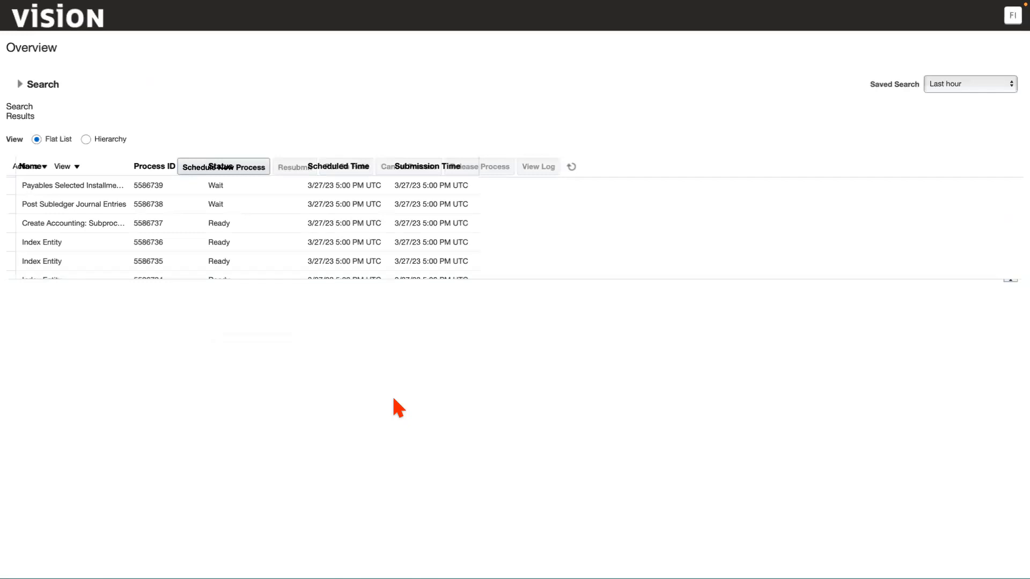
Look at the Disbursement Payment File Formats report and close its page.
mouse_move(688, 12)
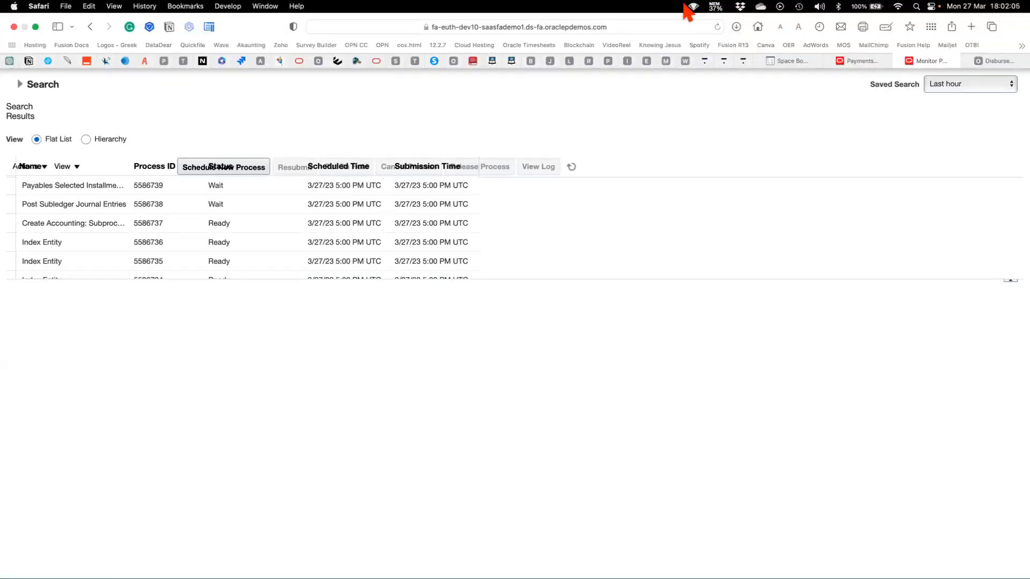
left_click(1000, 62)
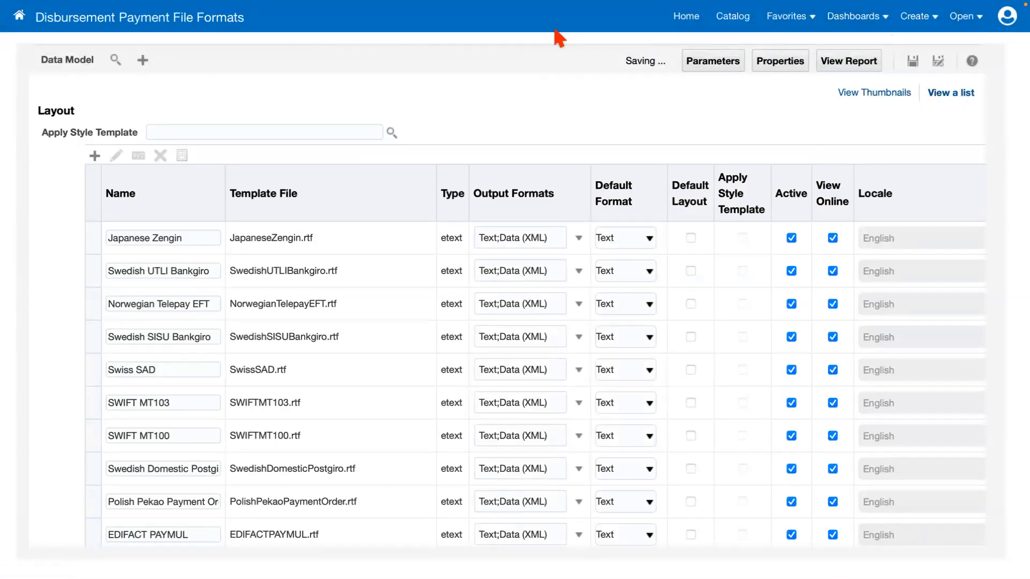
mouse_move(469, 7)
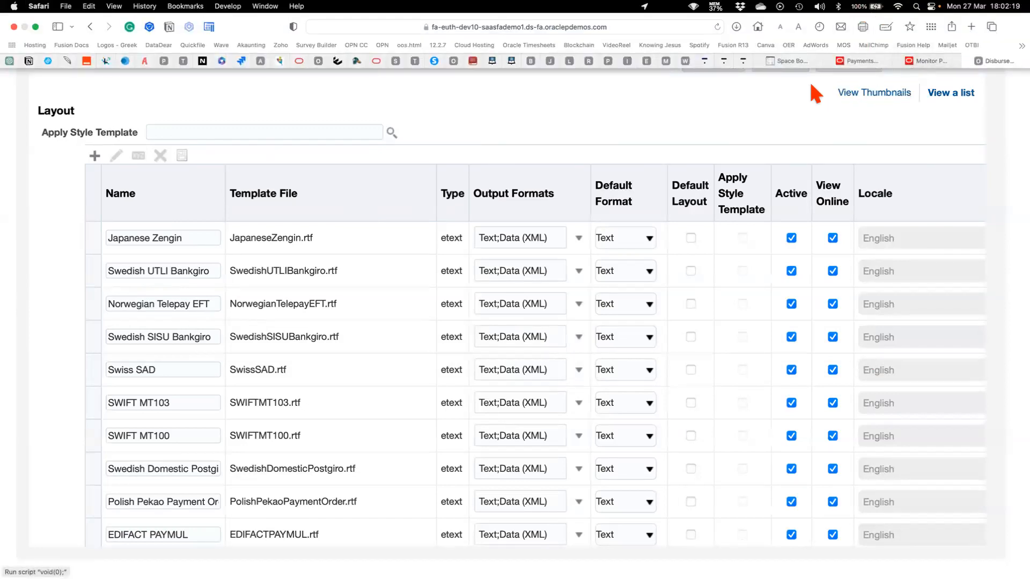
mouse_move(782, 1)
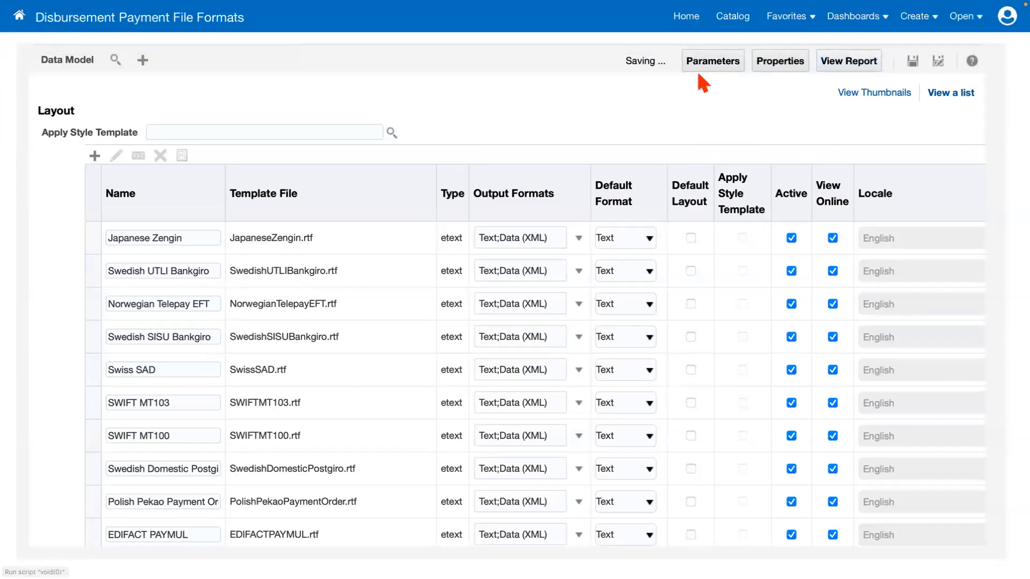
mouse_move(938, 2)
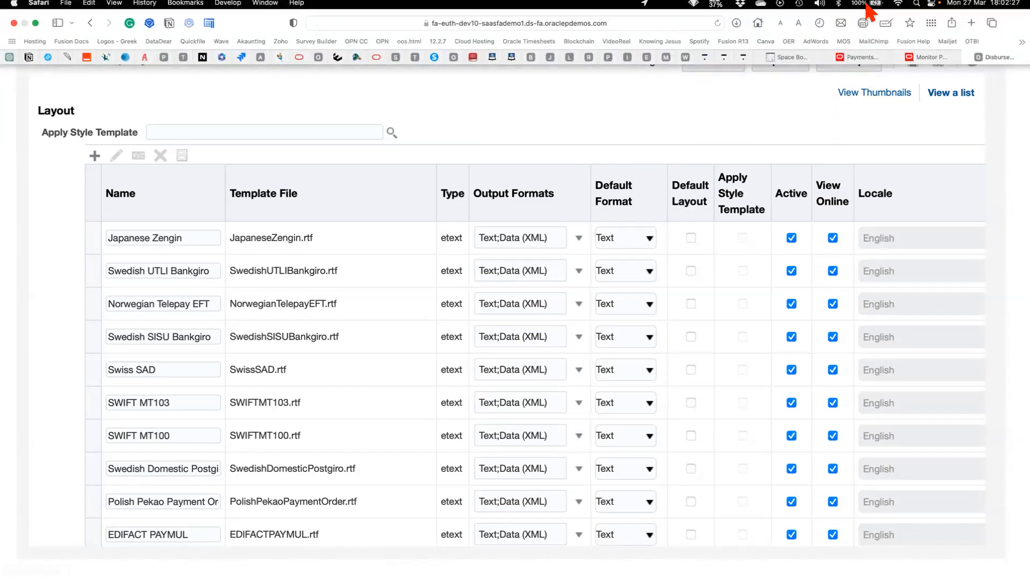
left_click(966, 60)
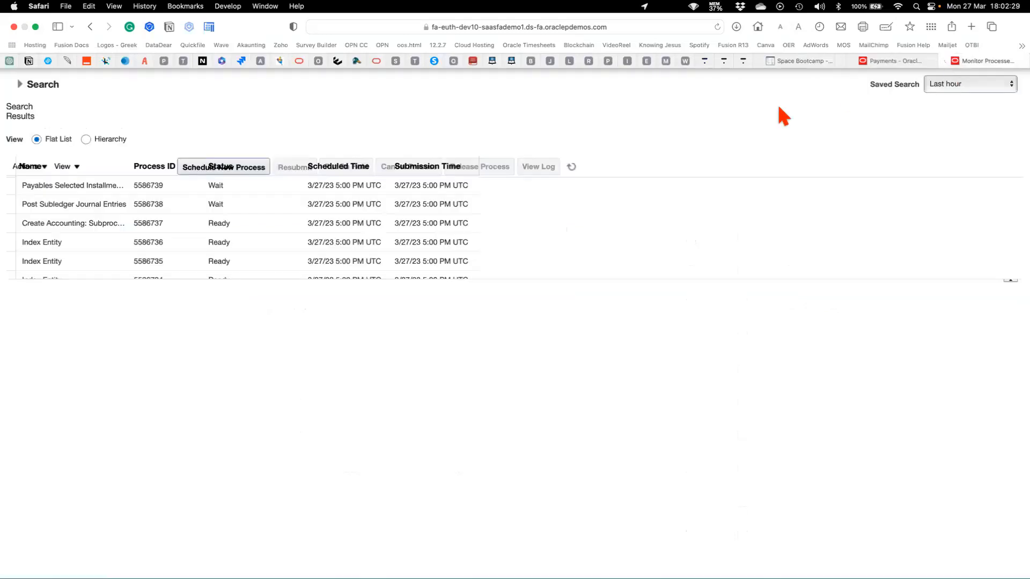
Return to the payments overview, refresh the payment process requests and schedule requests, and examine the processes' statuses.
mouse_move(827, 2)
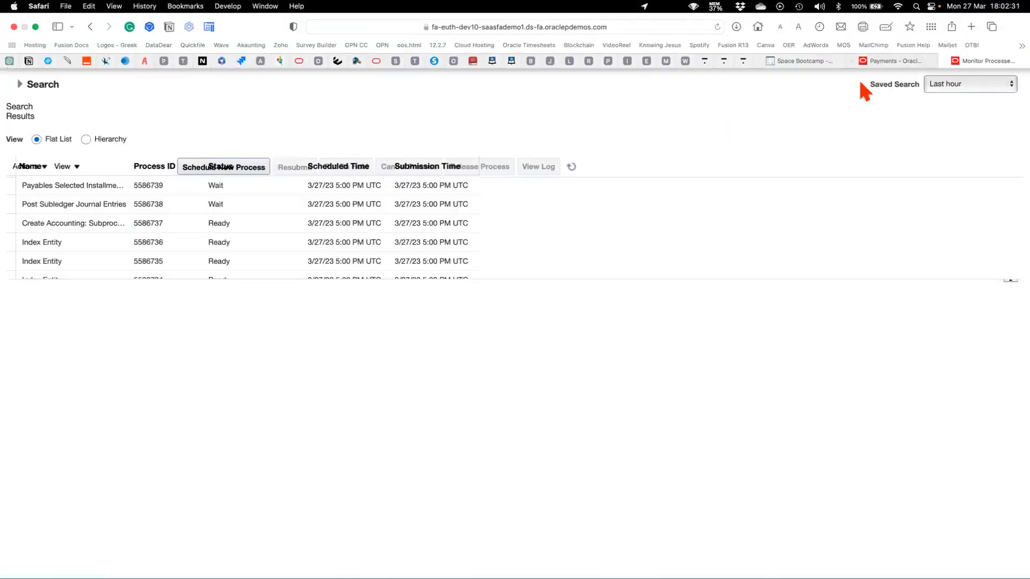
left_click(885, 61)
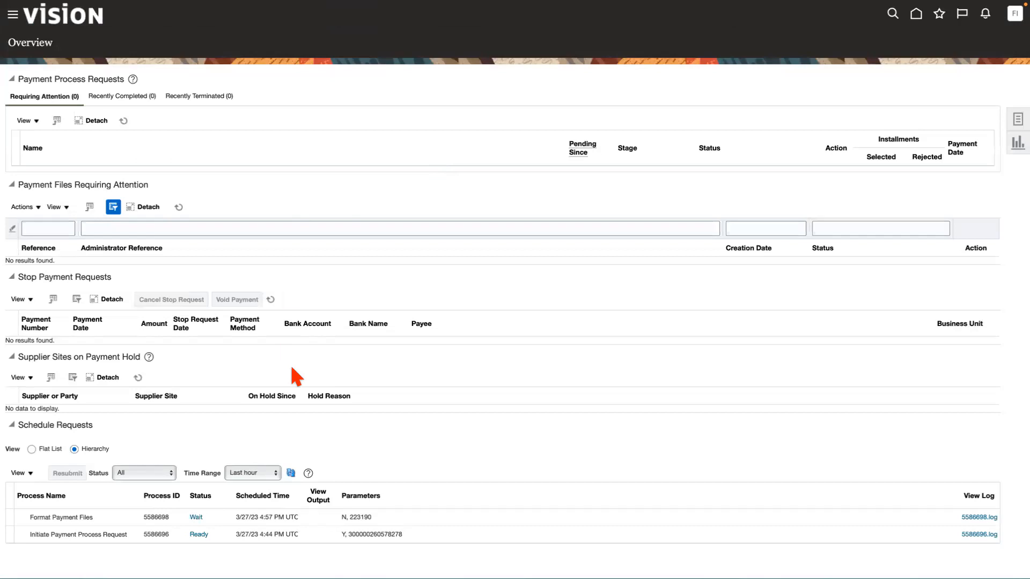
left_click(123, 121)
left_click(291, 473)
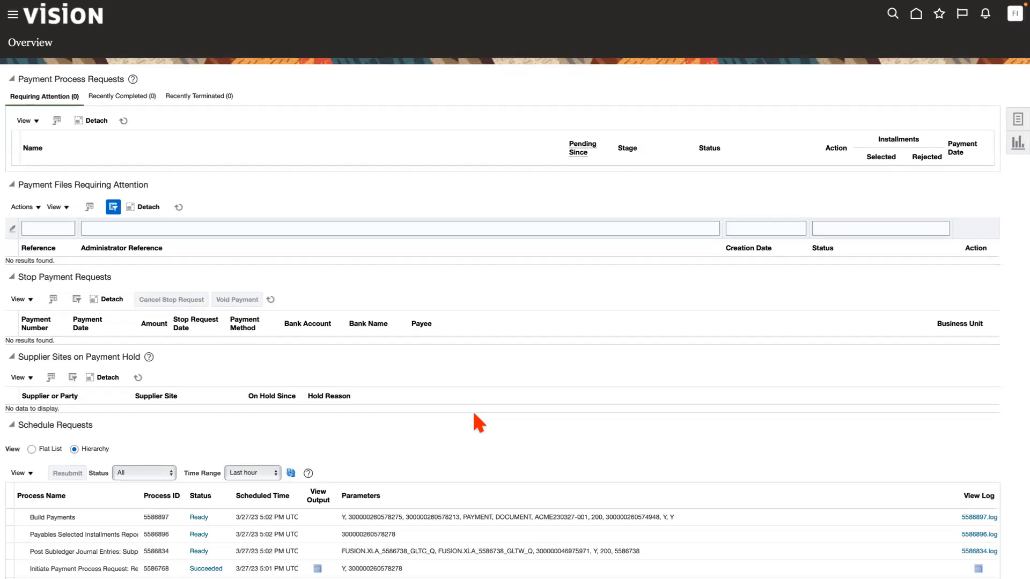
scroll(473, 414, "down", 2)
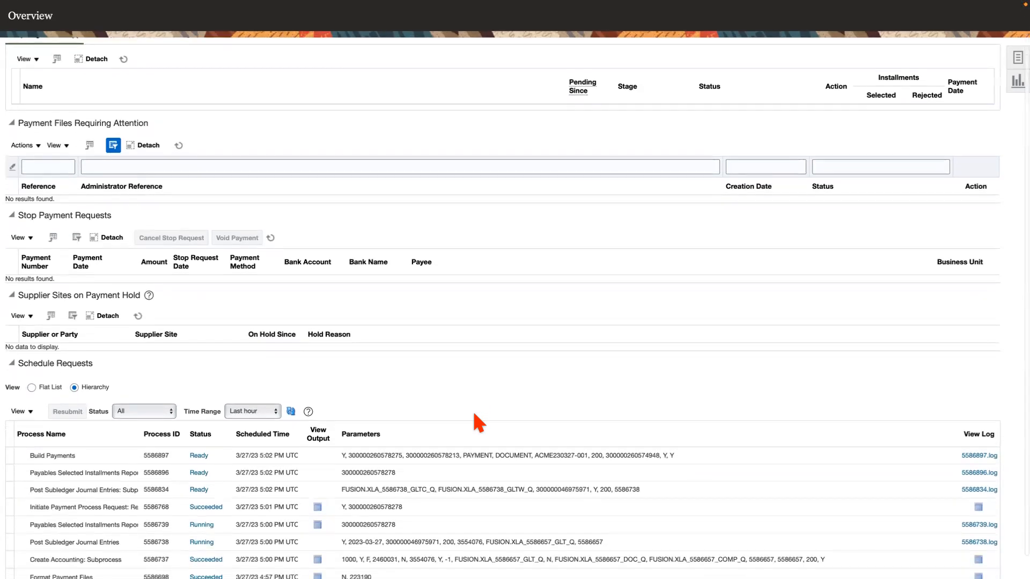
scroll(473, 414, "down", 1)
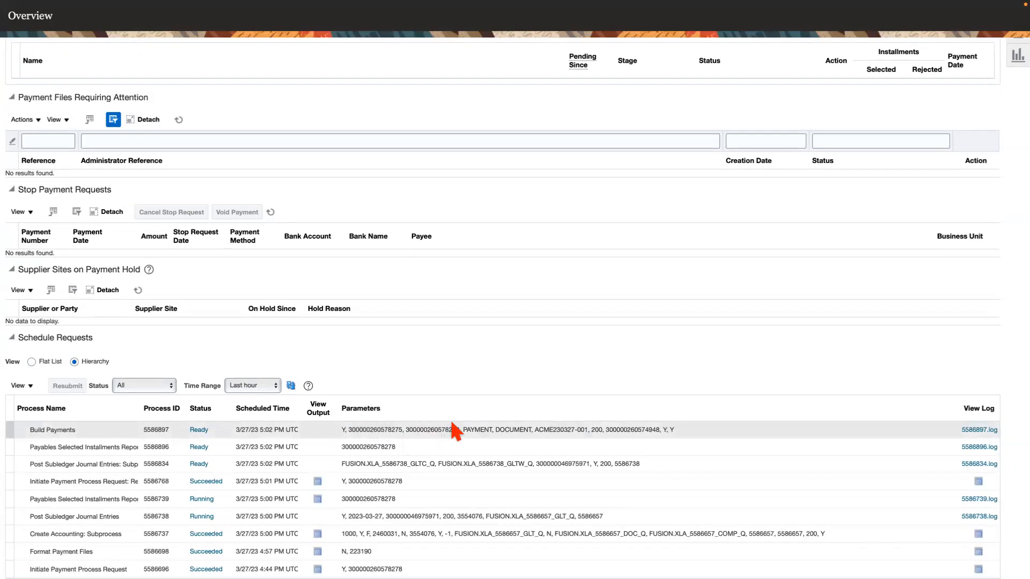
scroll(450, 429, "up", 3)
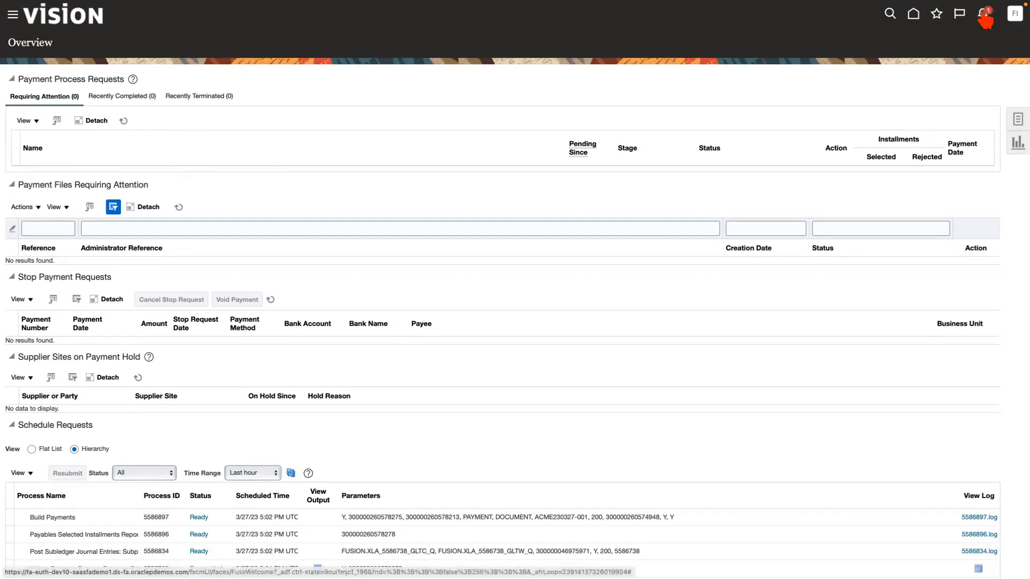
Go back to the scheduled processes overview and try to expand its search criteria.
mouse_move(908, 59)
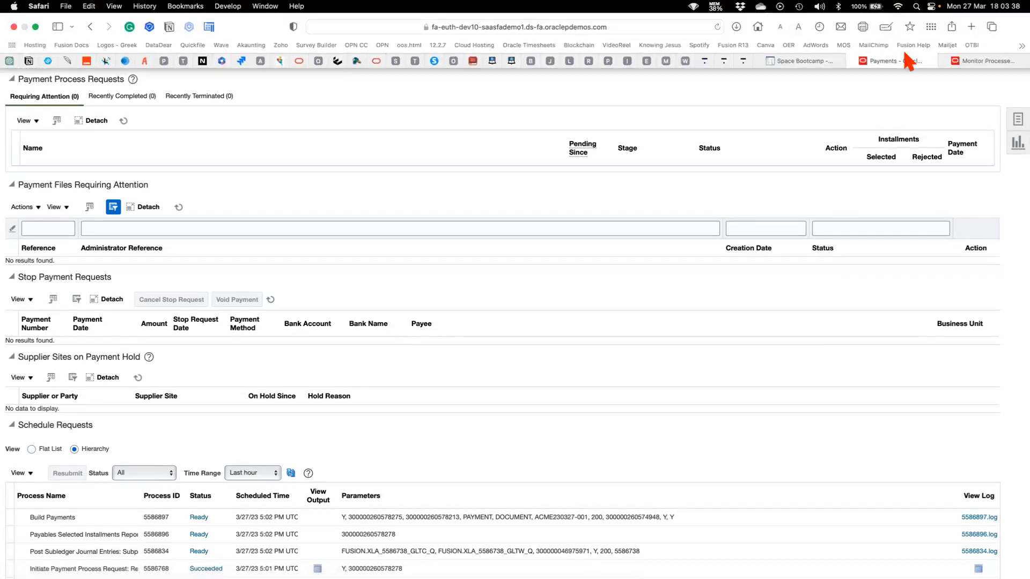
left_click(979, 58)
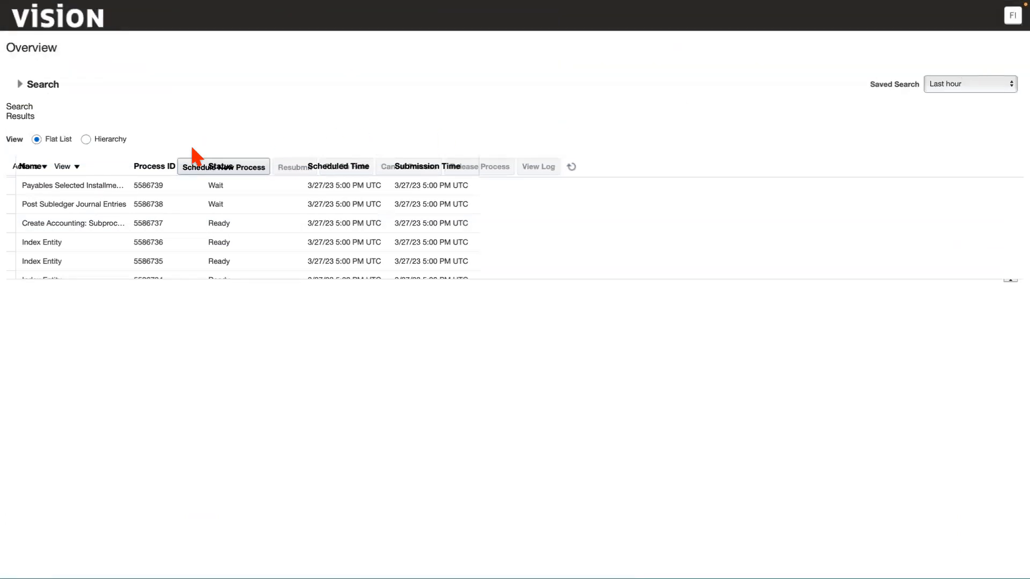
left_click(20, 85)
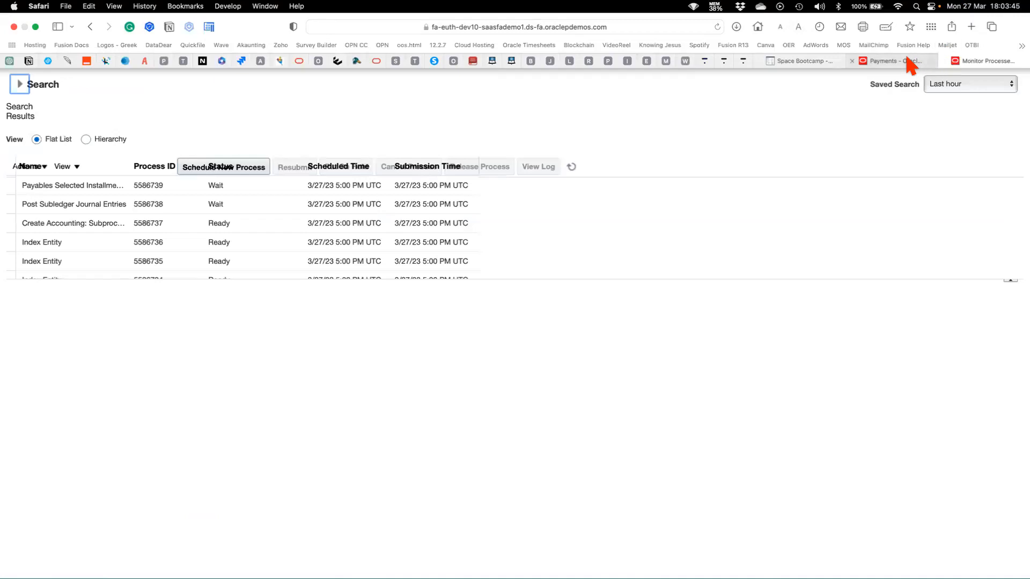
Reopen the payments overview and check the schedule requests again for progress on the Build Payments process.
left_click(897, 59)
scroll(439, 462, "down", 3)
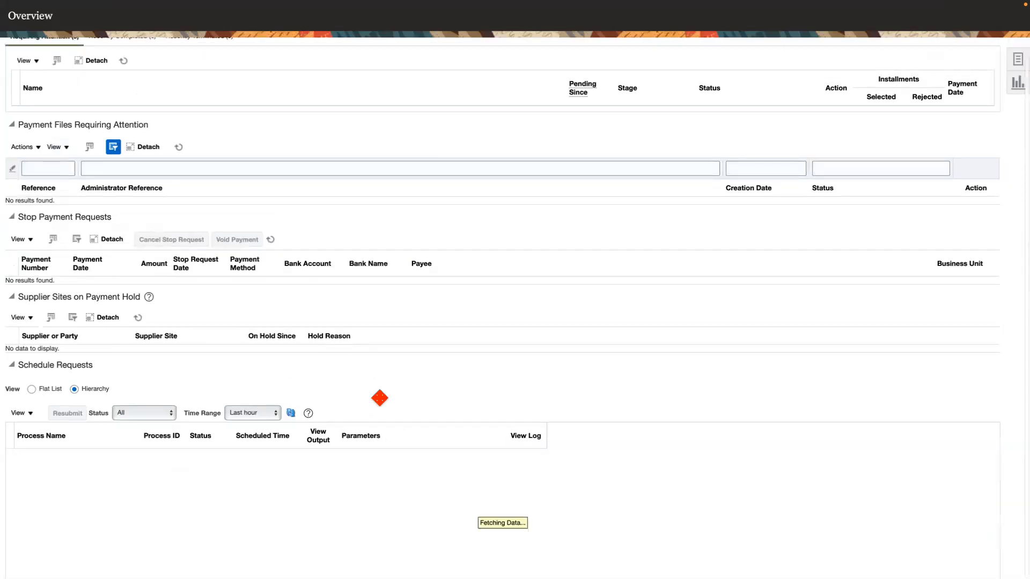
scroll(403, 392, "up", 2)
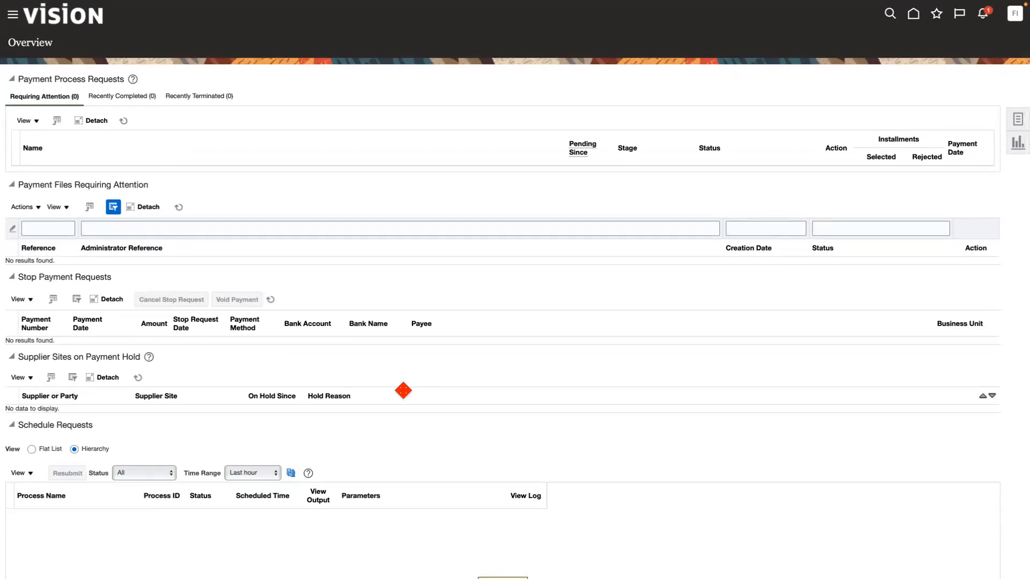
scroll(402, 391, "down", 2)
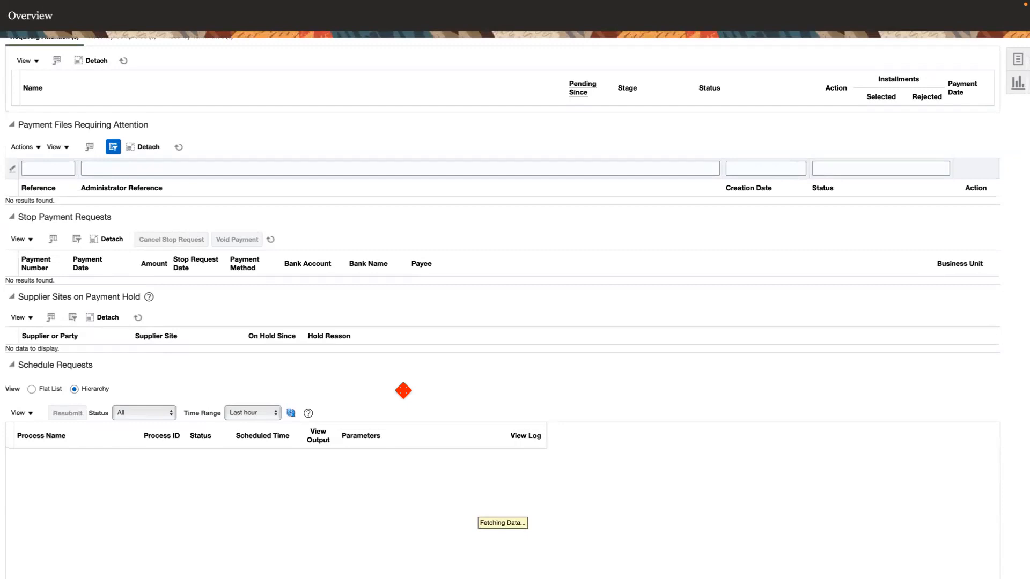
scroll(402, 390, "up", 2)
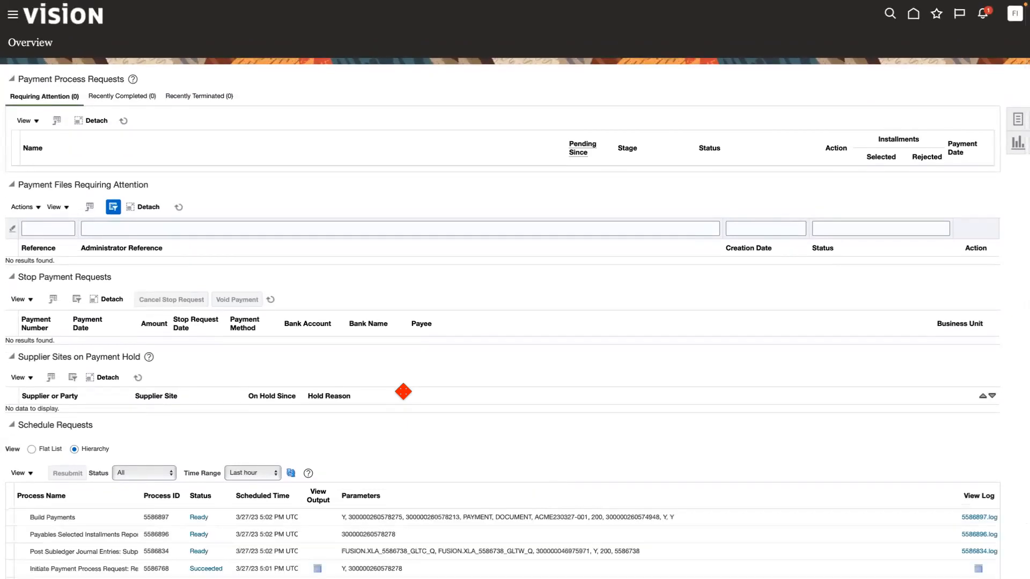
Check the schedule requests' statuses, look at the scheduled processes overview, and close it to return to the payments overview.
scroll(403, 391, "down", 3)
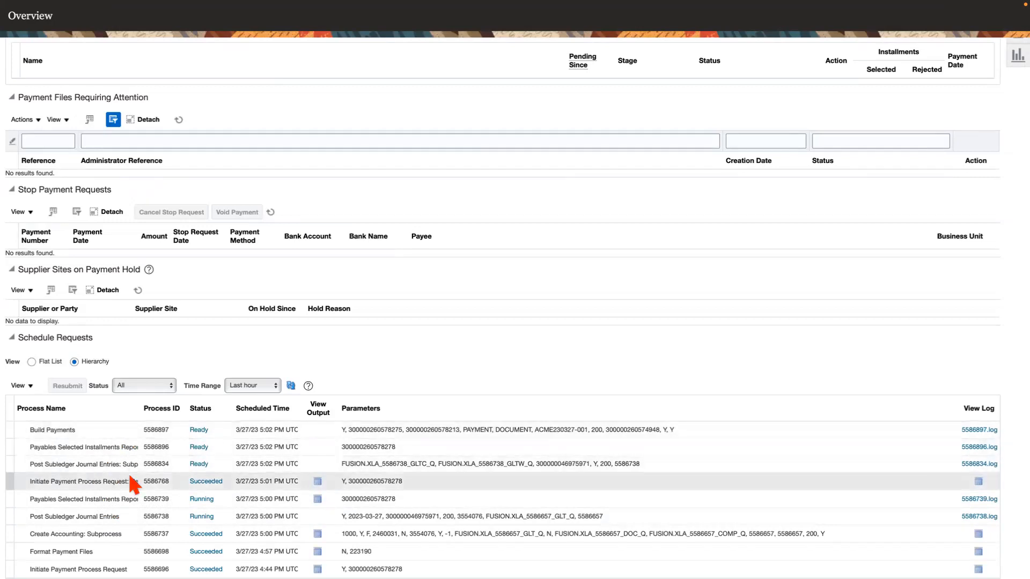
scroll(133, 485, "up", 2)
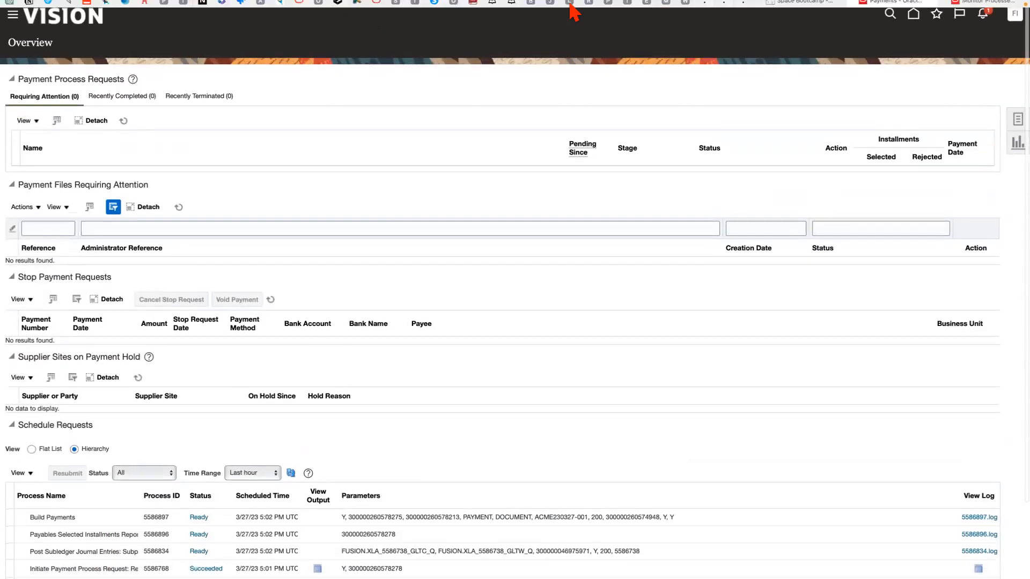
mouse_move(726, 39)
left_click(977, 61)
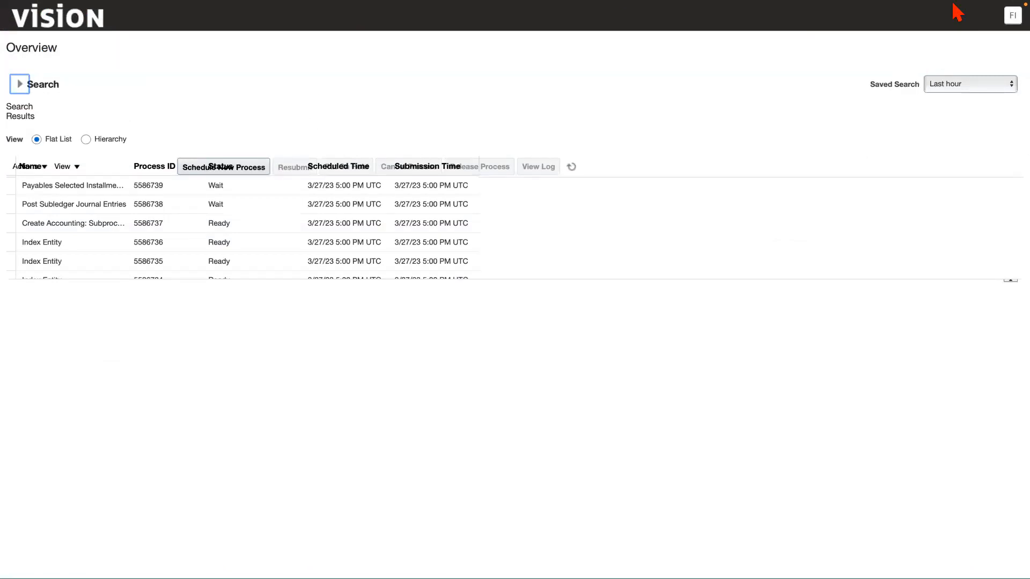
mouse_move(953, 8)
left_click(943, 60)
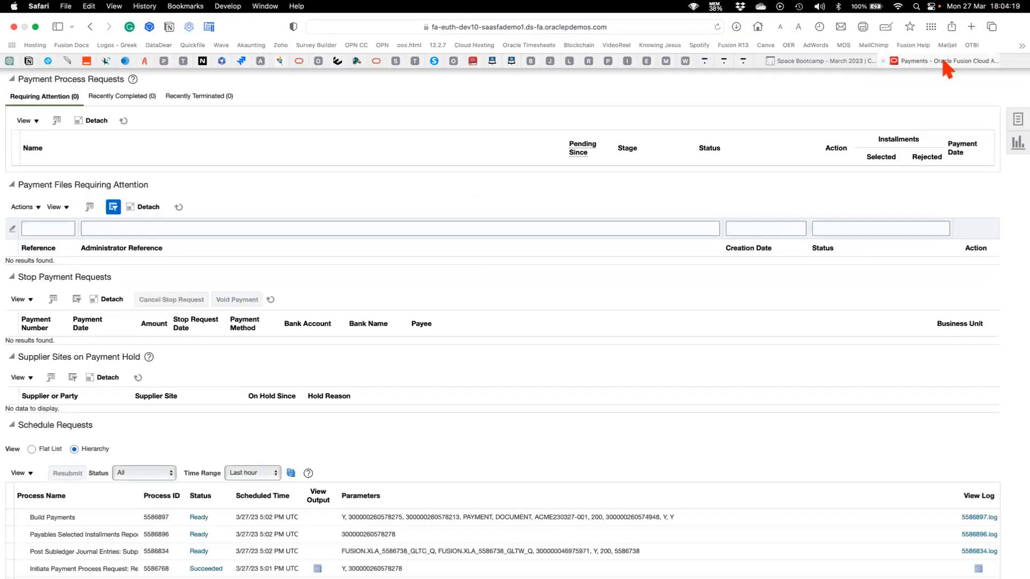
Duplicate the payments overview page in a new browser tab.
mouse_move(890, 8)
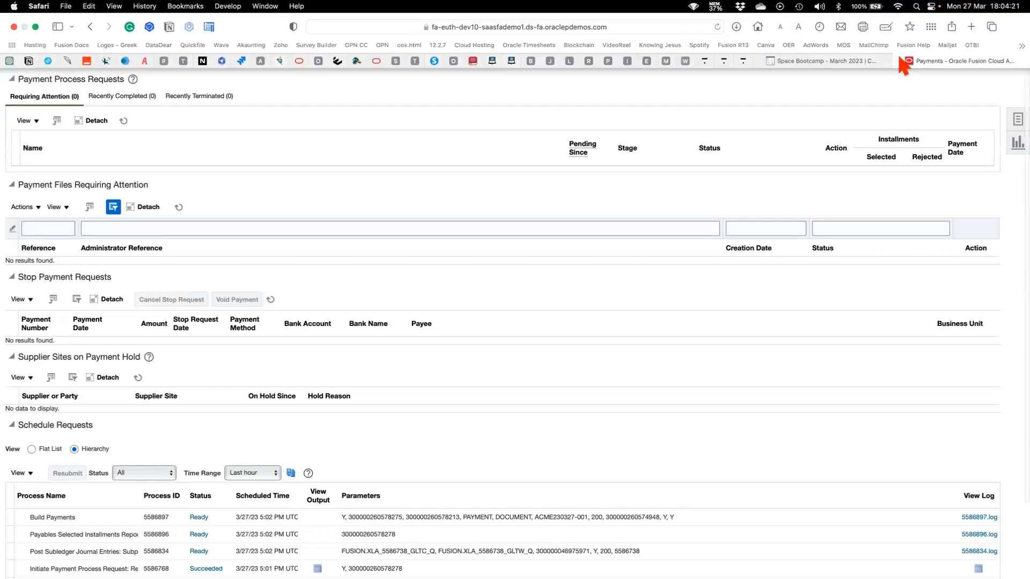
right_click(958, 61)
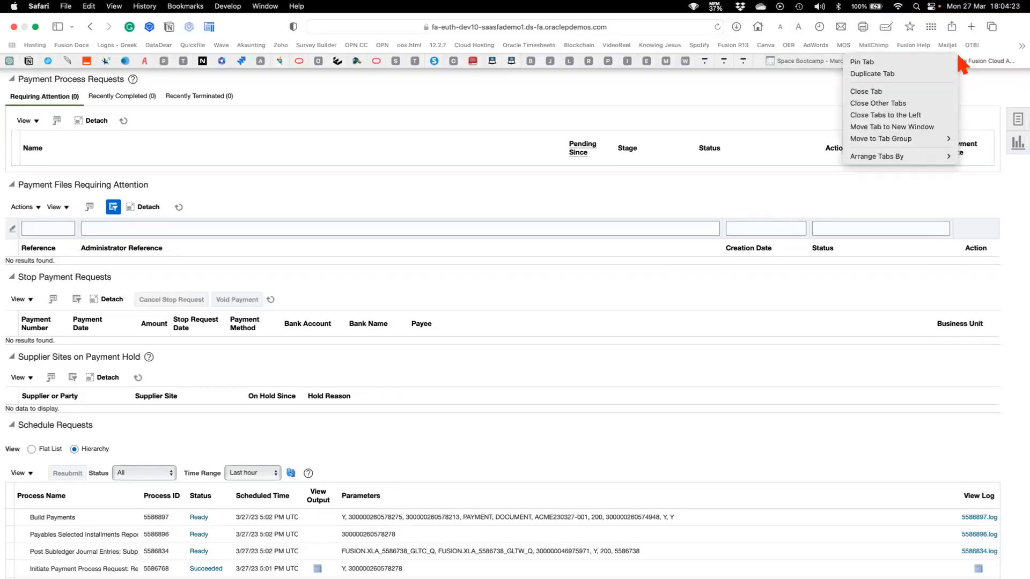
left_click(893, 73)
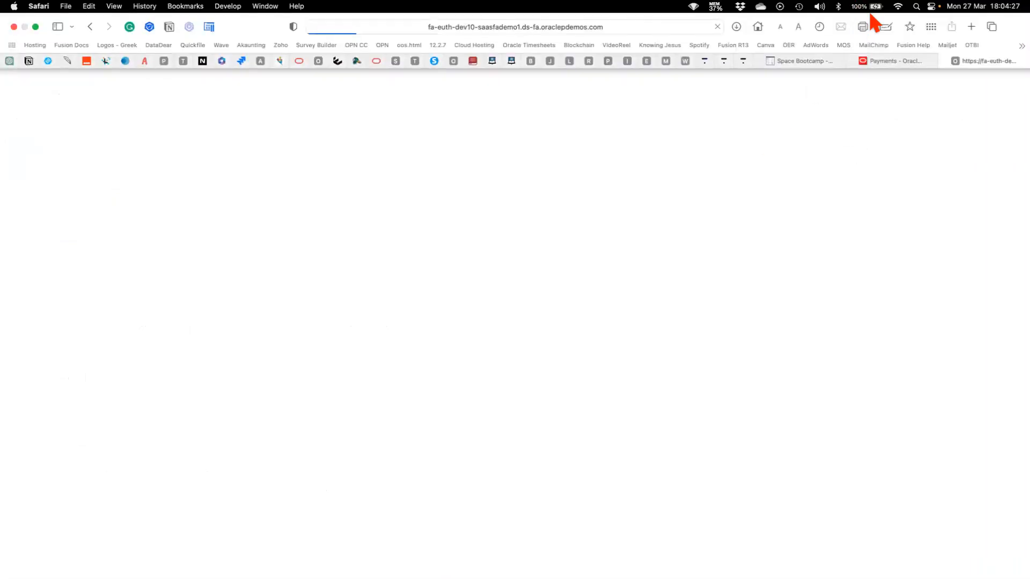
Switch to the bootcamp course site and view the Day 16 - Assignment lesson under Day 16 - Develop and Debug (Payments).
left_click(813, 61)
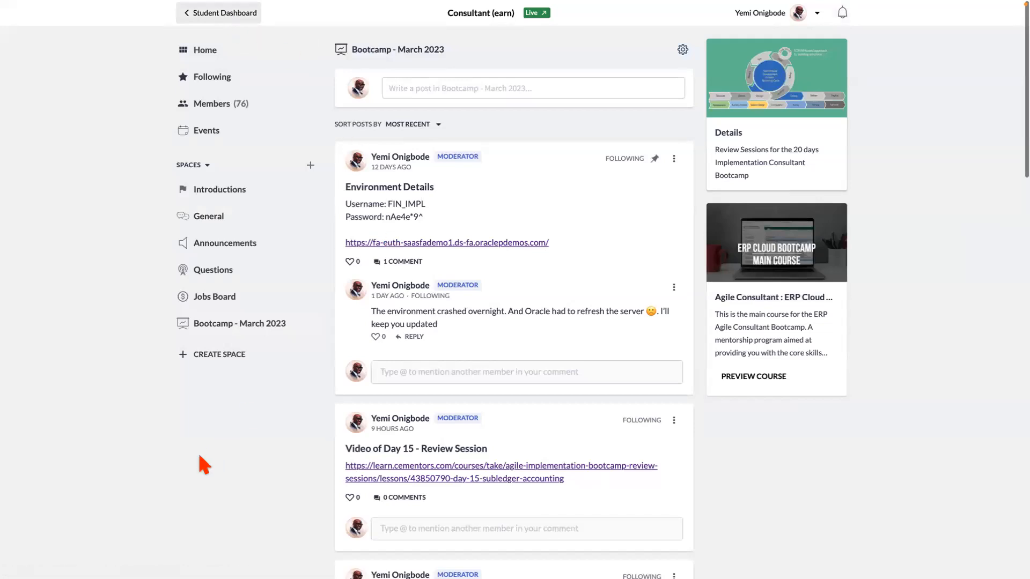
scroll(386, 462, "down", 3)
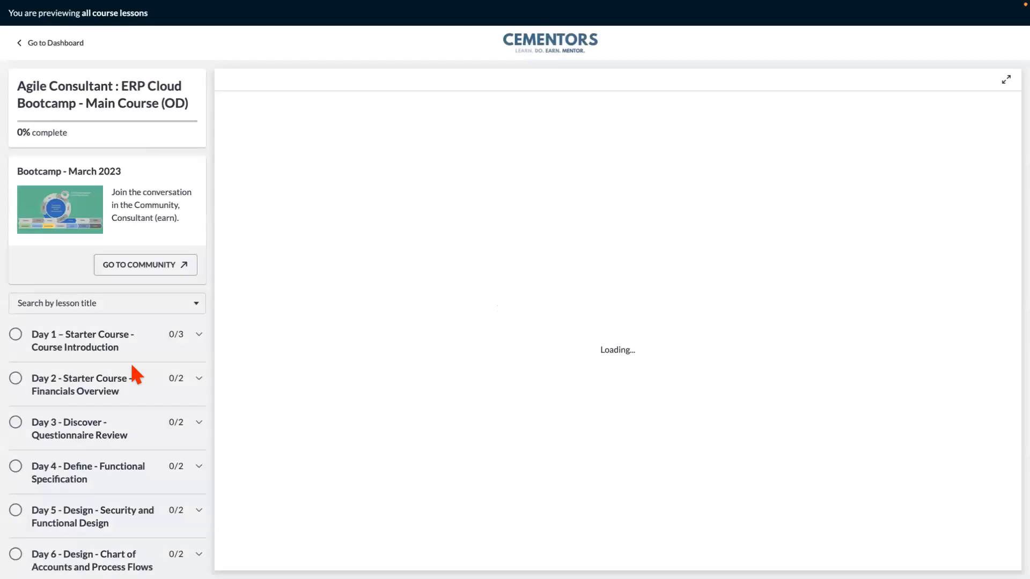
scroll(114, 457, "down", 15)
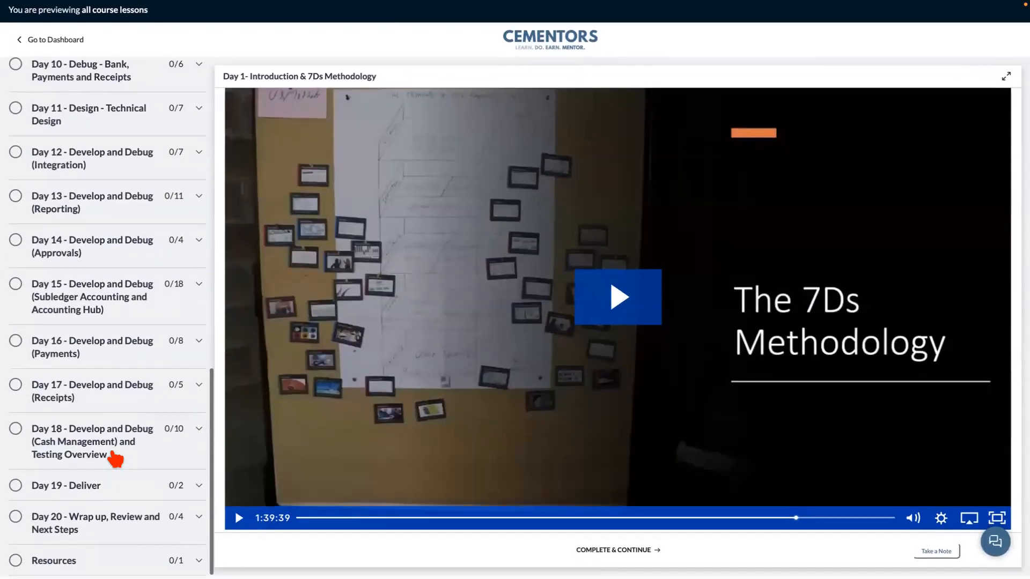
left_click(74, 354)
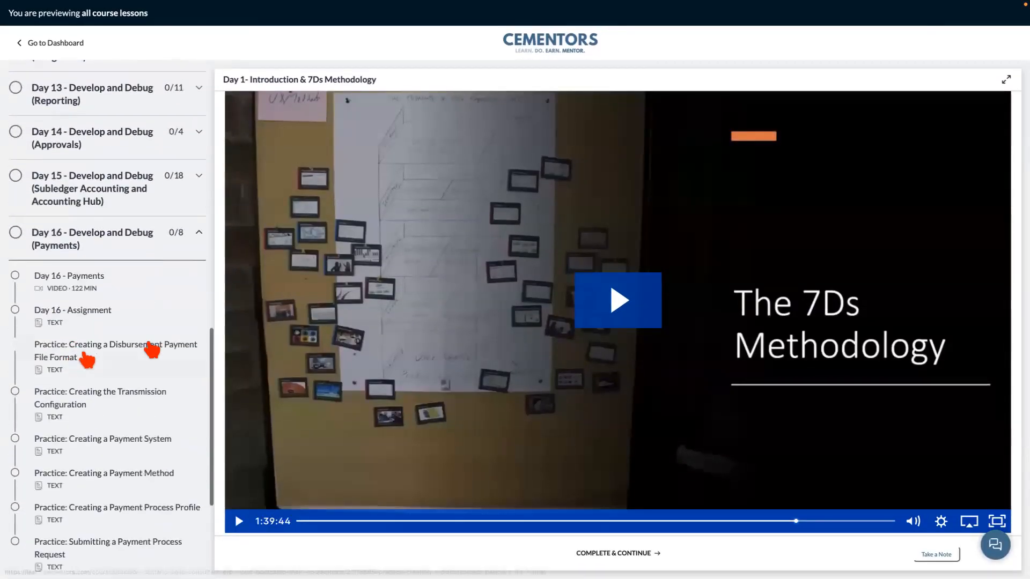
left_click(115, 420)
scroll(112, 413, "down", 2)
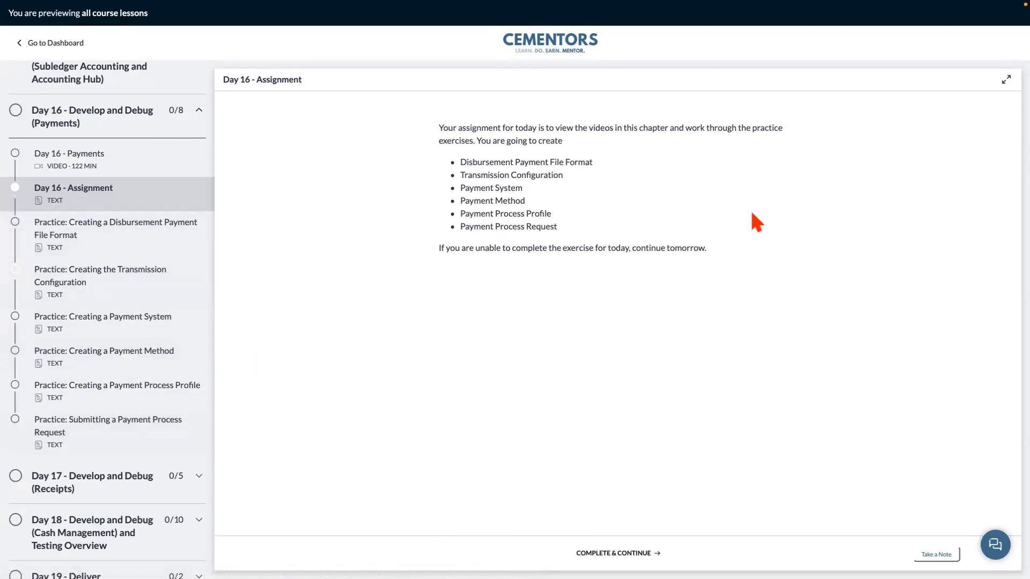
Return to the payments overview and refresh the schedule requests.
mouse_move(740, 4)
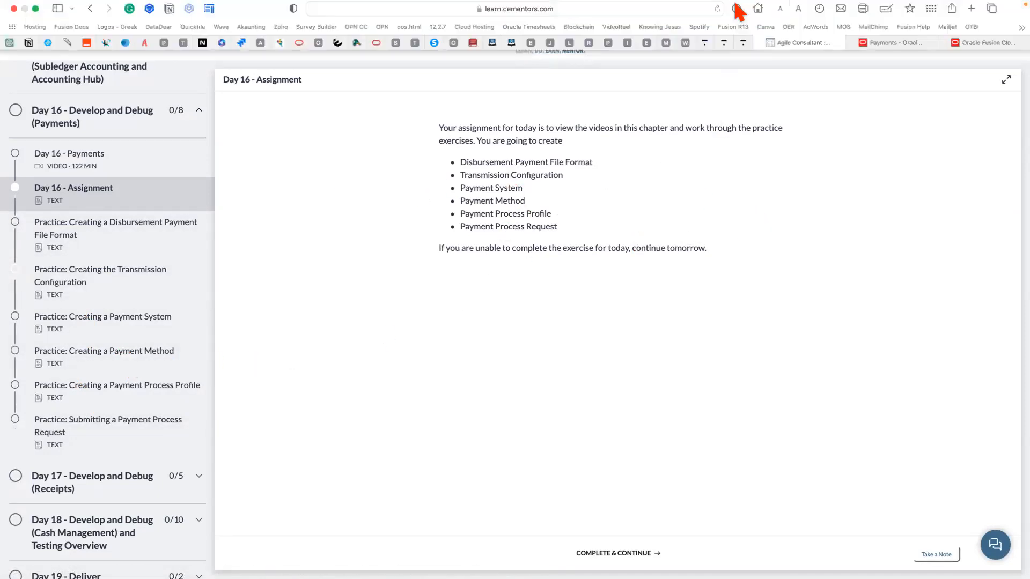
left_click(904, 61)
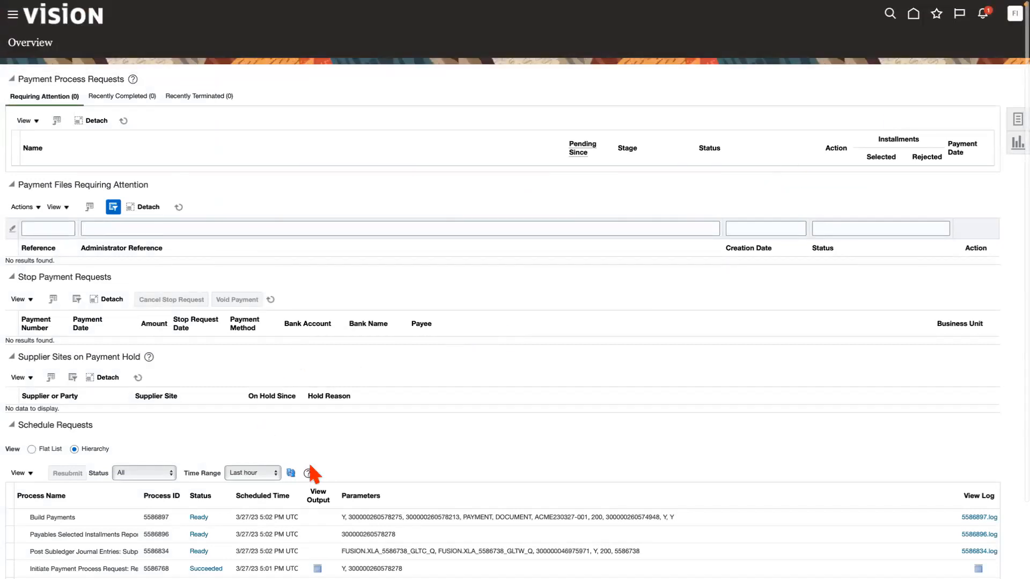
left_click(291, 473)
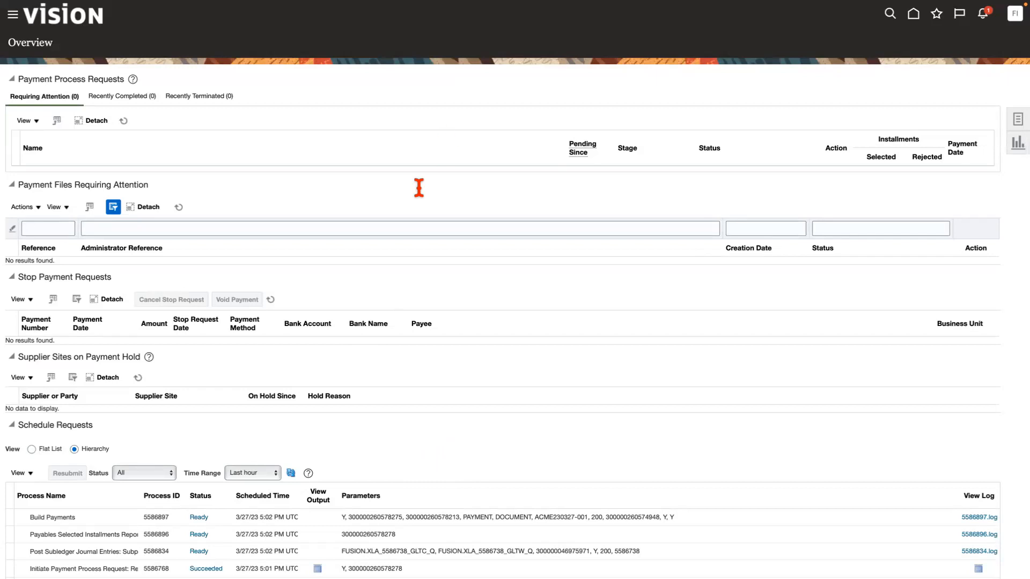
scroll(349, 412, "down", 1)
scroll(348, 411, "down", 2)
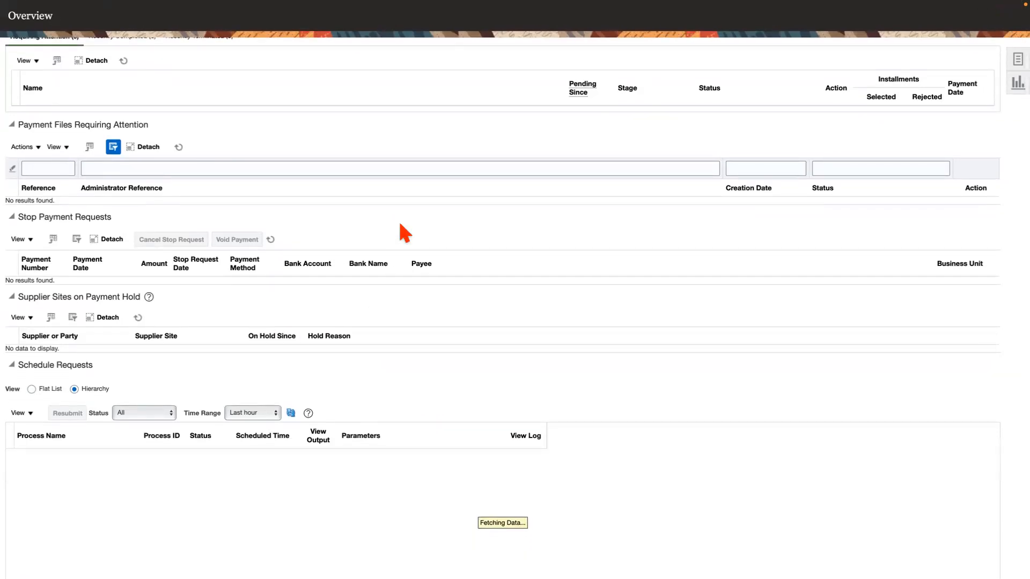
Look at the application home page in the duplicated tab, then return to the payments overview and examine the schedule requests' statuses.
mouse_move(862, 48)
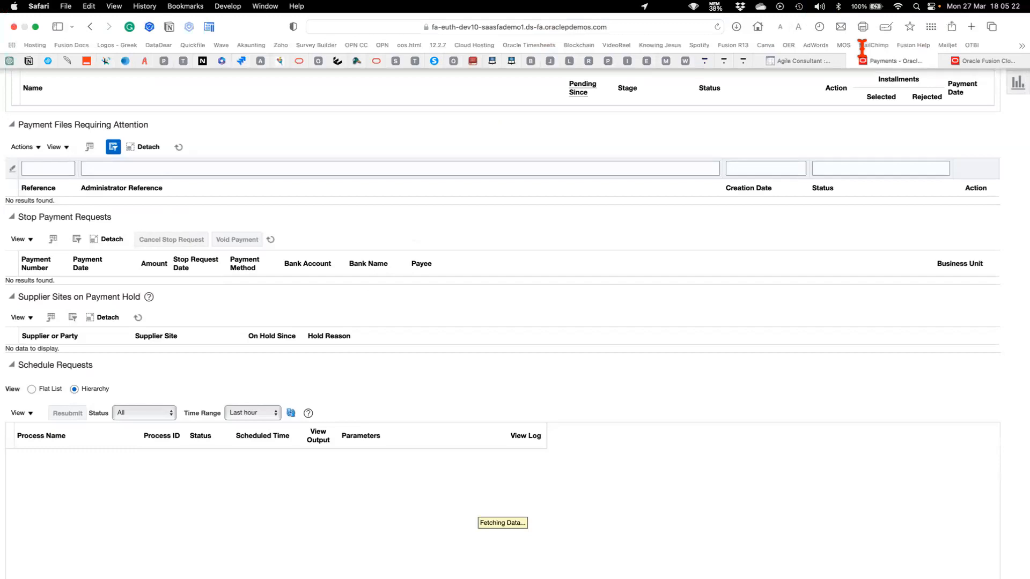
left_click(991, 61)
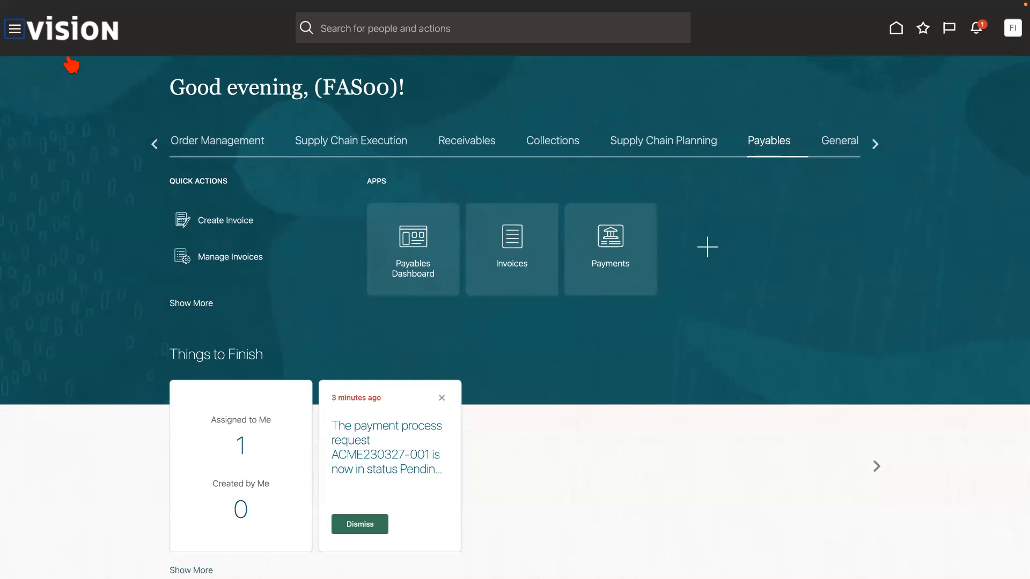
mouse_move(311, 2)
left_click(912, 61)
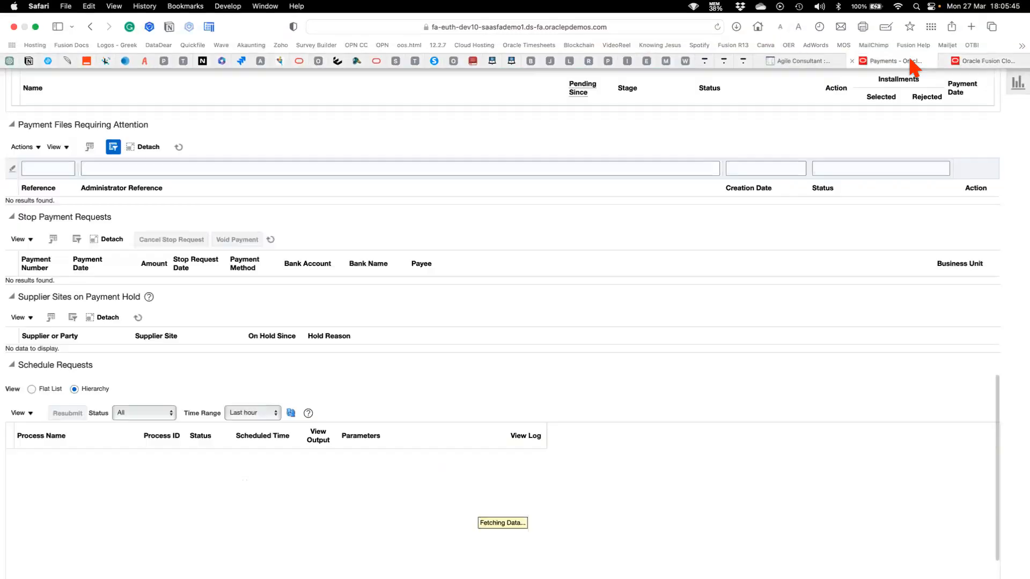
scroll(429, 343, "up", 3)
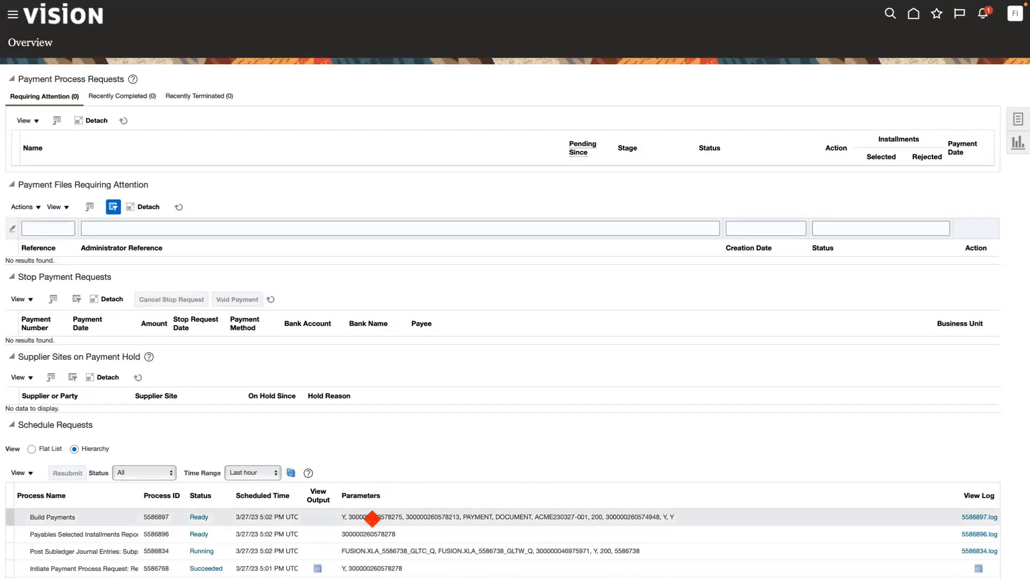
scroll(371, 518, "down", 3)
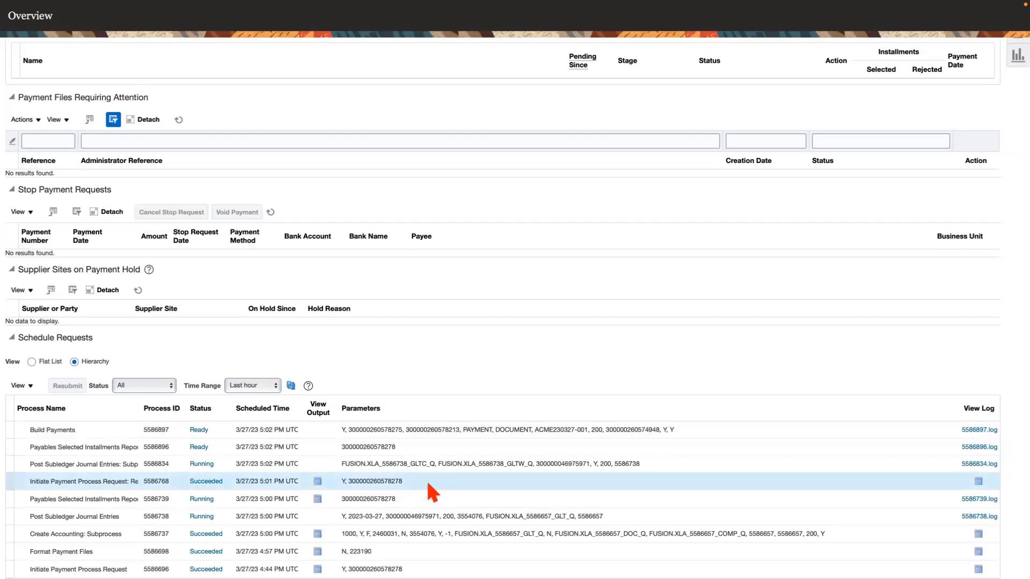
Download the output file of the completed Format Payment Files process, allowing downloads from the site.
left_click(419, 548)
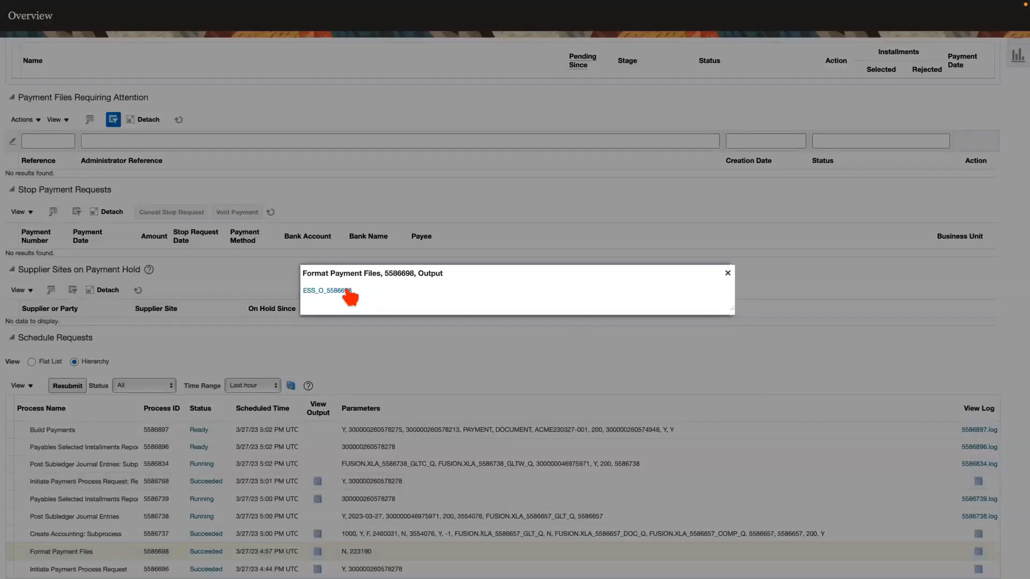
left_click(339, 291)
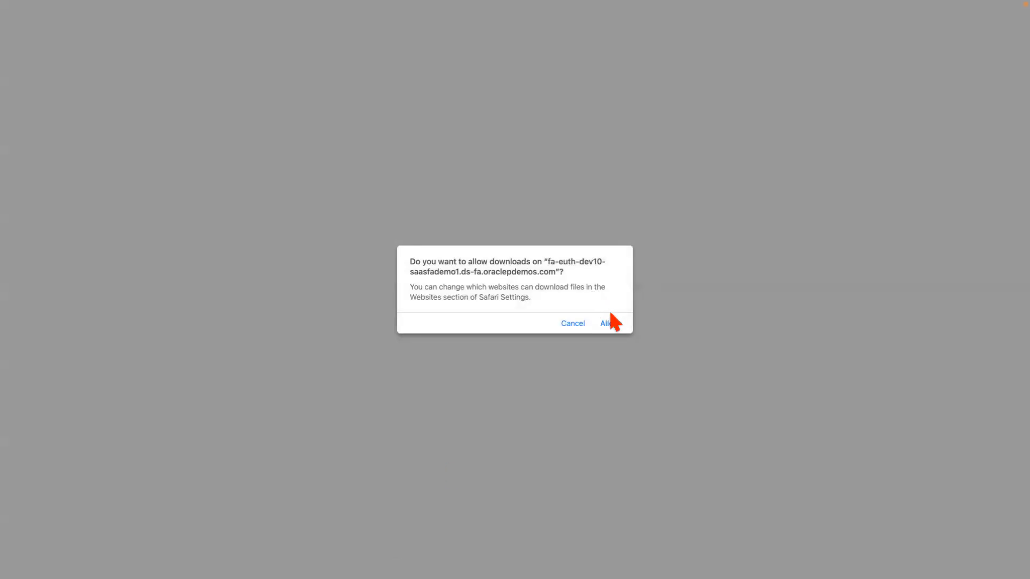
left_click(609, 323)
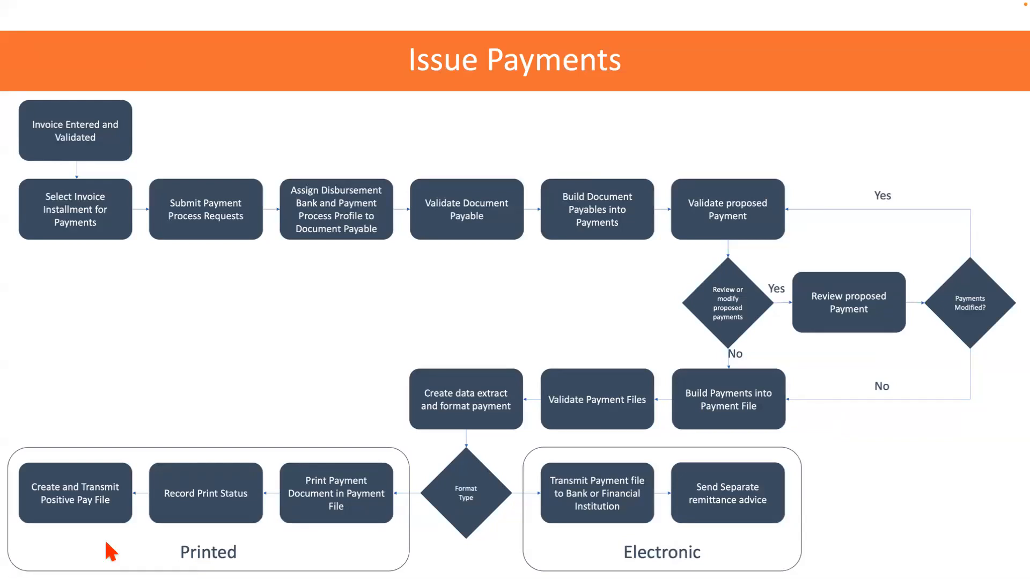
Switch to XMLmind XML Editor and open the file 5586698.xml from the Downloads folder.
left_click_drag(228, 391, 617, 15)
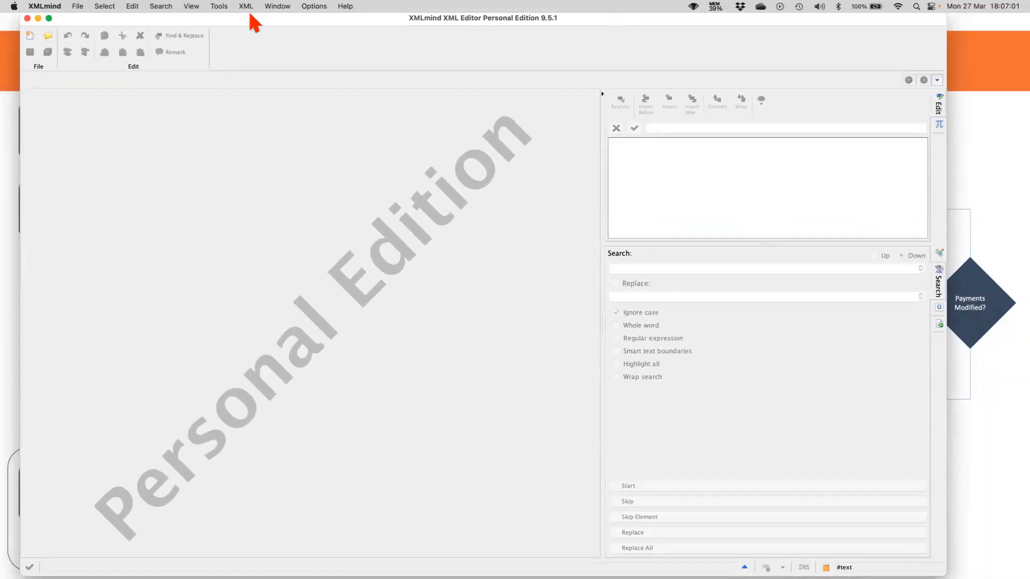
left_click(78, 6)
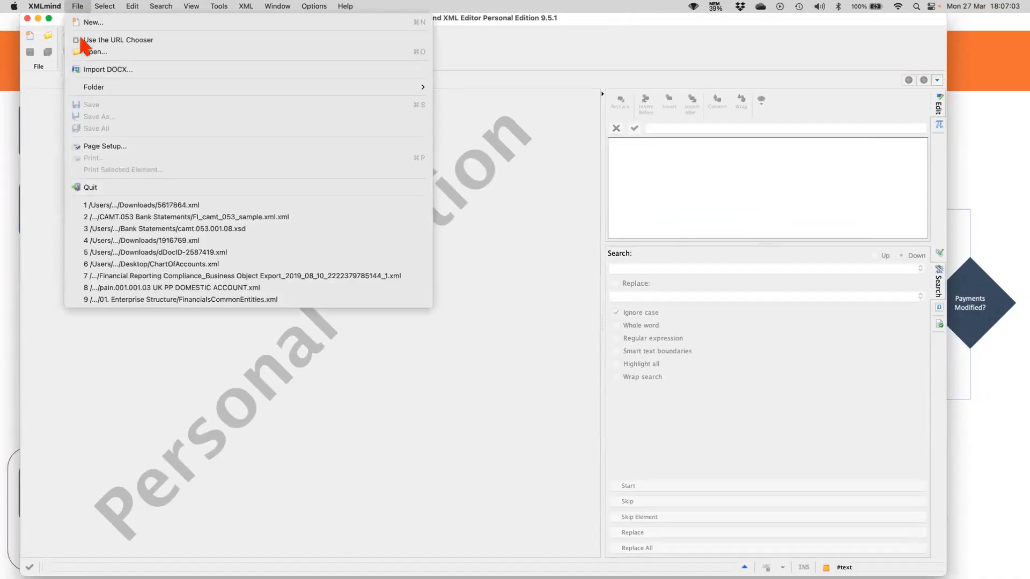
left_click(89, 53)
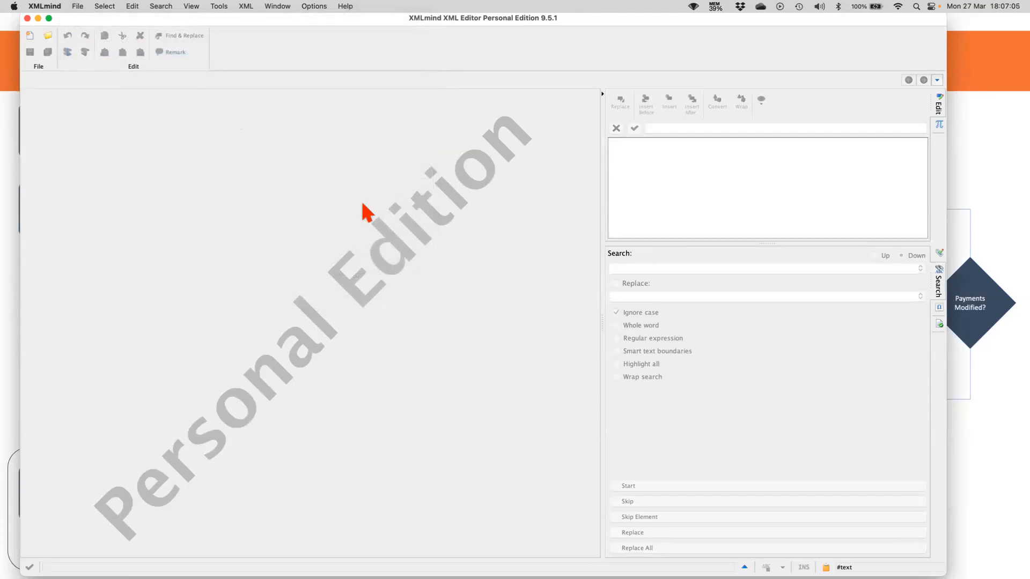
left_click(468, 152)
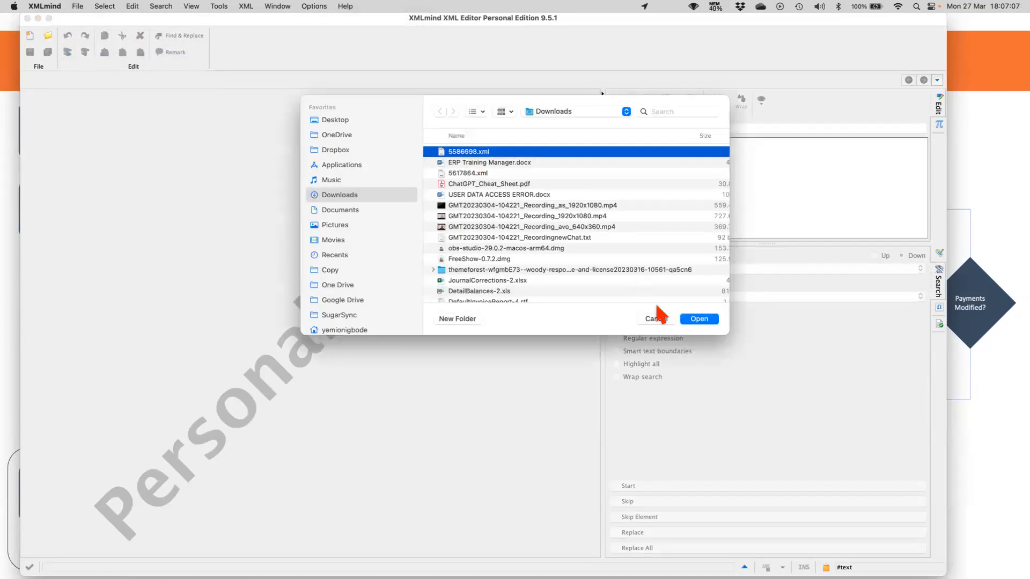
left_click(696, 320)
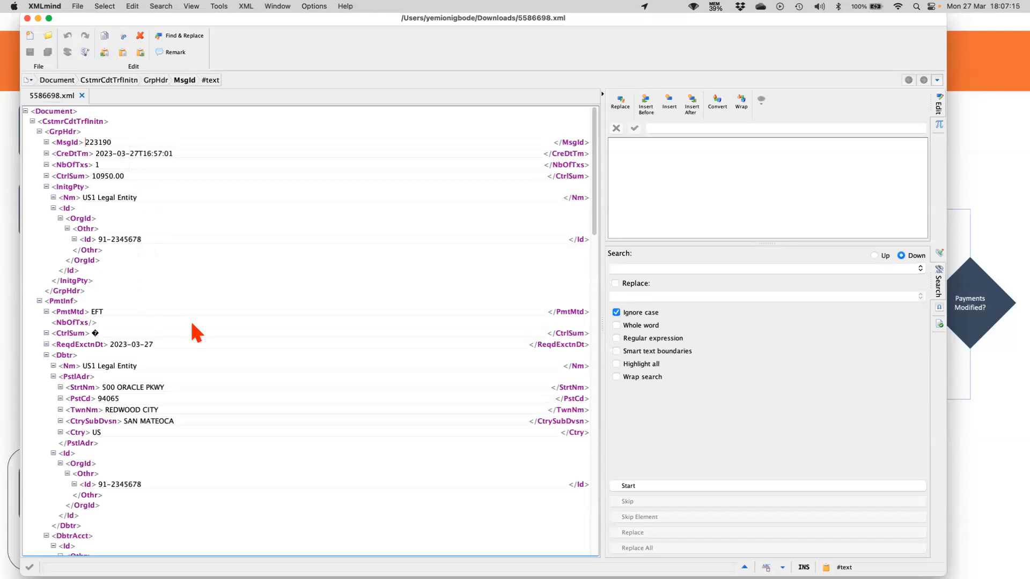
Examine the payment file's debtor, debtor account, amount, creditor bank and creditor details.
scroll(195, 331, "down", 2)
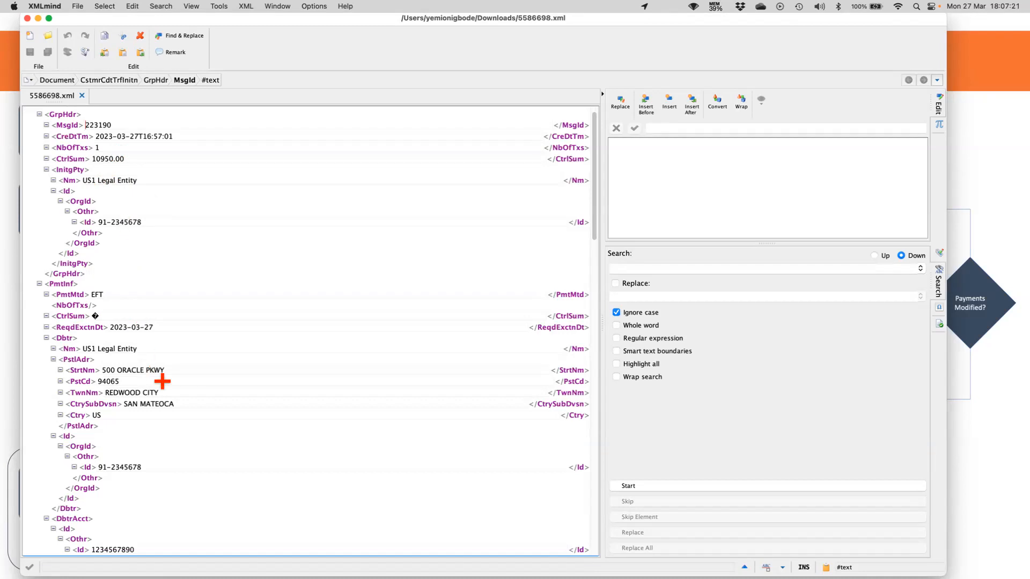
scroll(162, 381, "down", 4)
scroll(162, 381, "down", 10)
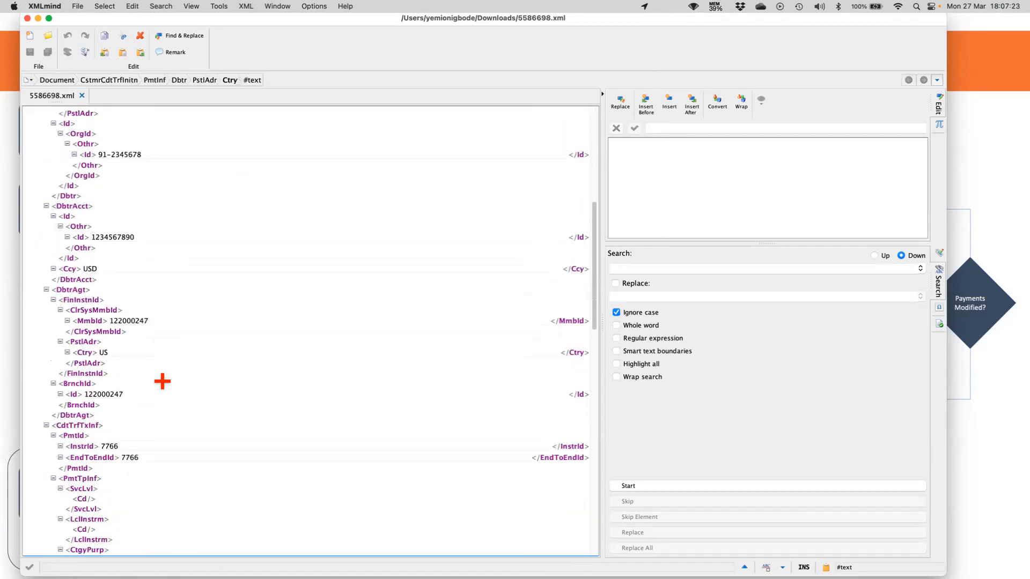
double_click(105, 236)
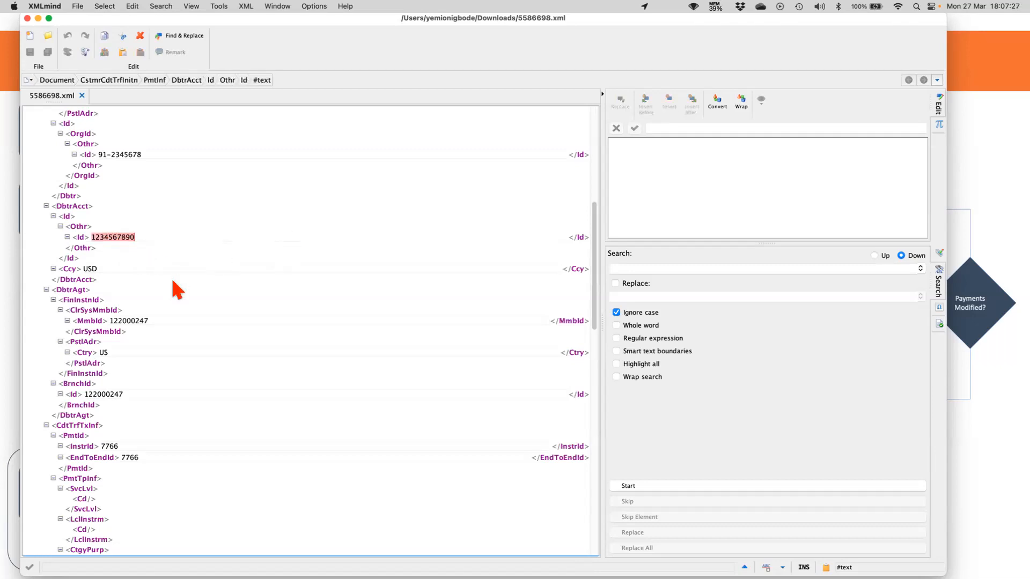
scroll(263, 354, "down", 3)
scroll(260, 345, "down", 8)
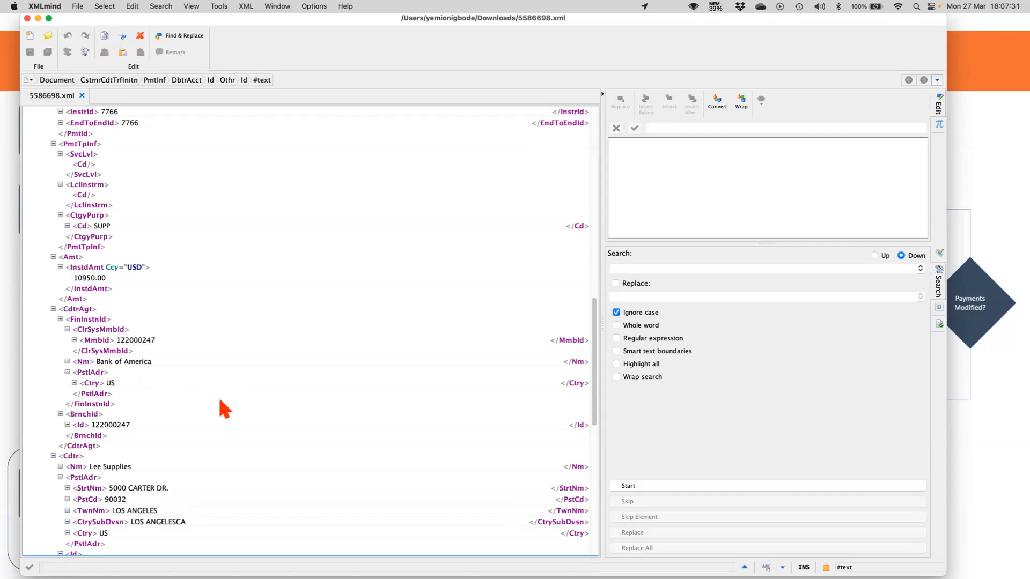
scroll(223, 406, "down", 2)
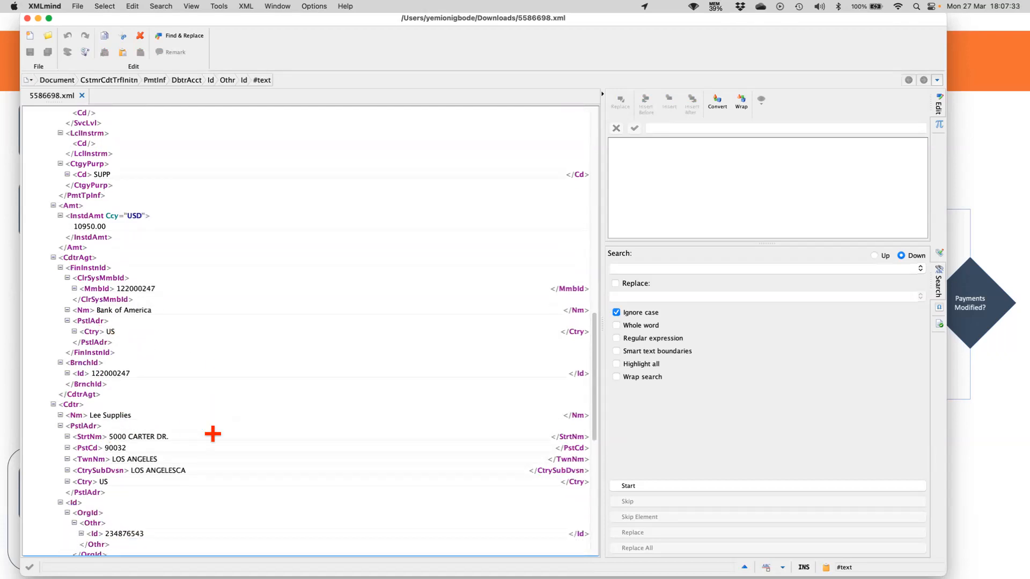
scroll(213, 433, "down", 9)
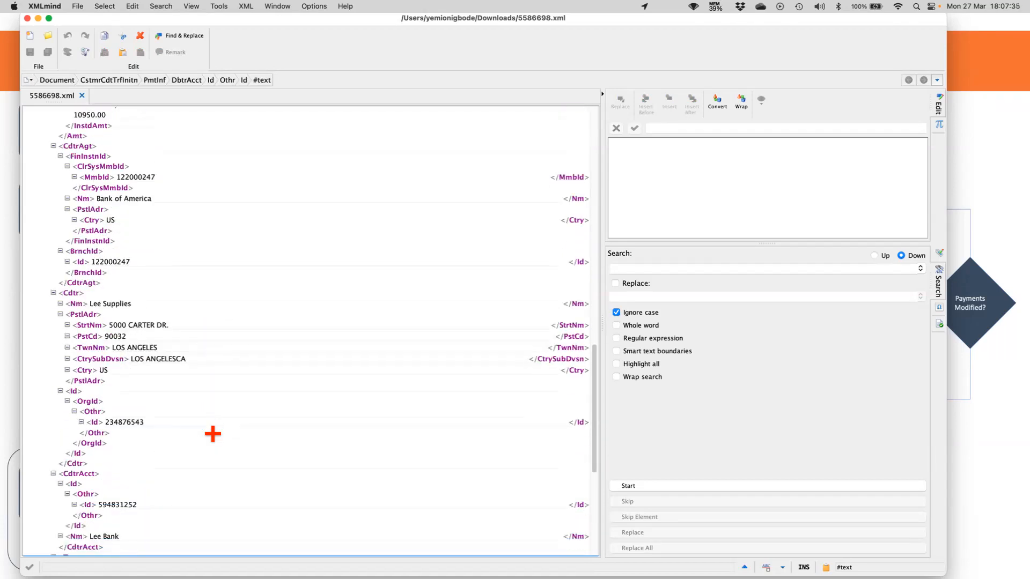
Examine the payment file's creditor account, tax and remittance details including the invoice number, date and amount, and return to the group header.
scroll(213, 434, "down", 6)
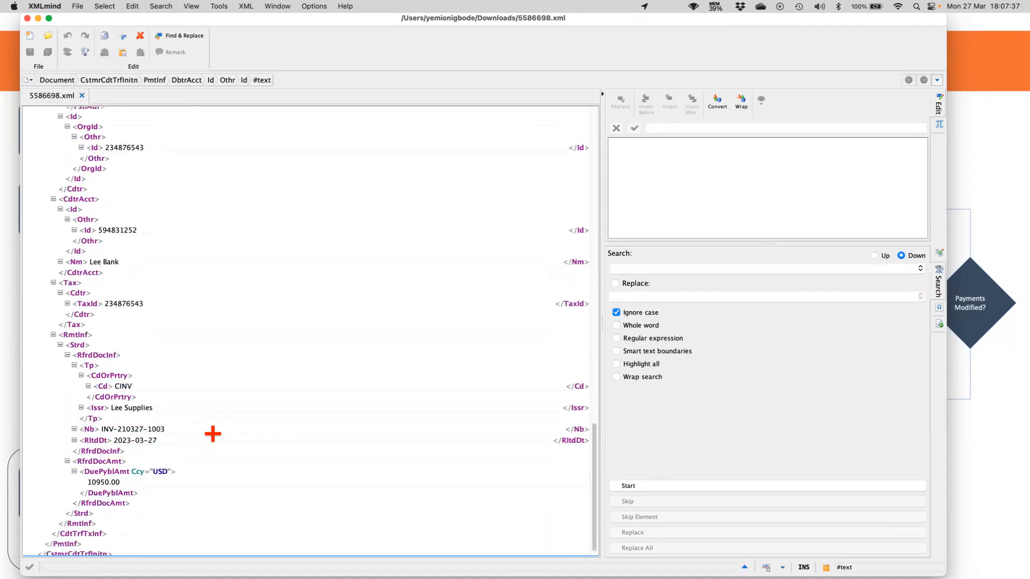
double_click(131, 429)
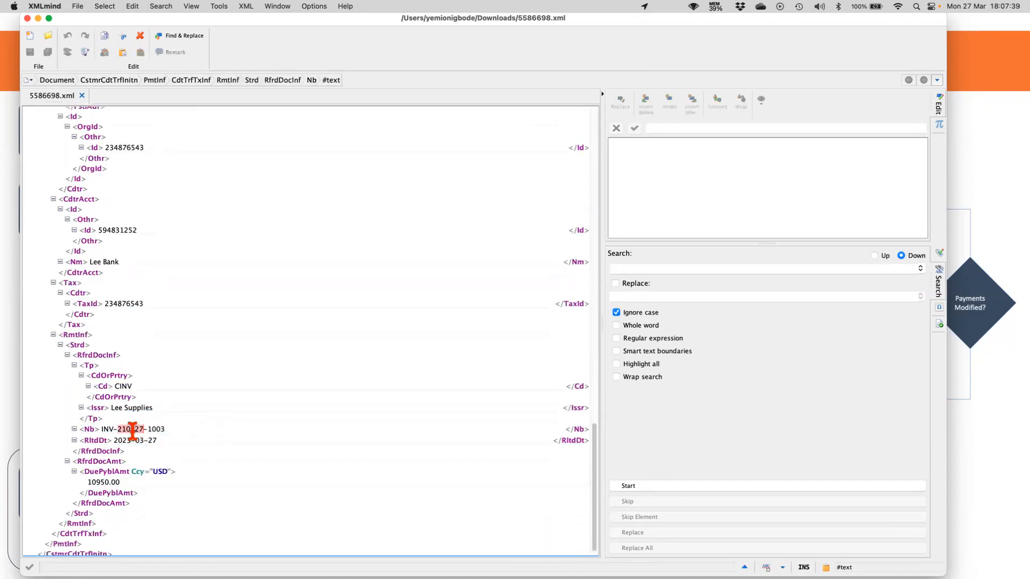
double_click(157, 429)
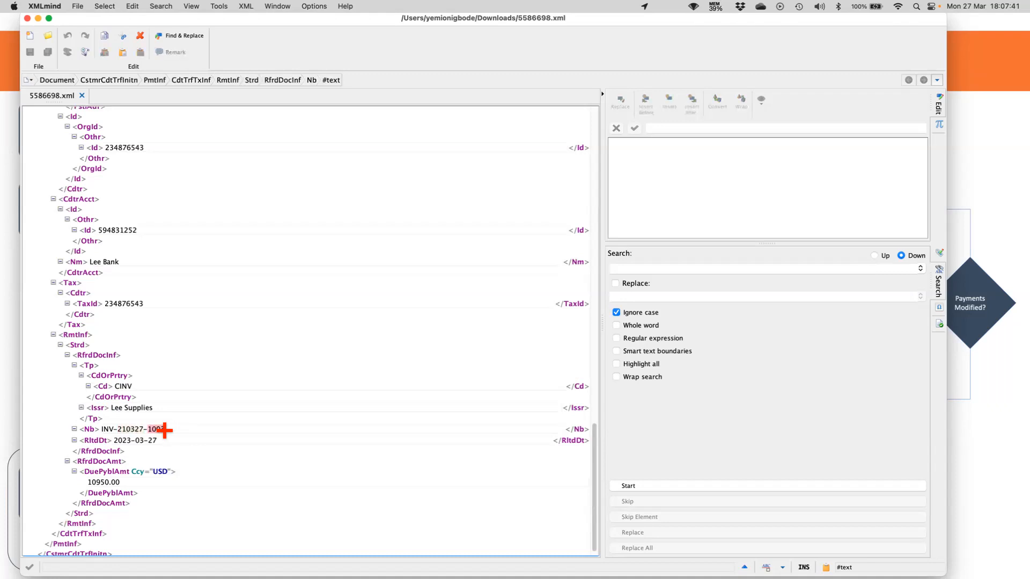
scroll(210, 453, "down", 1)
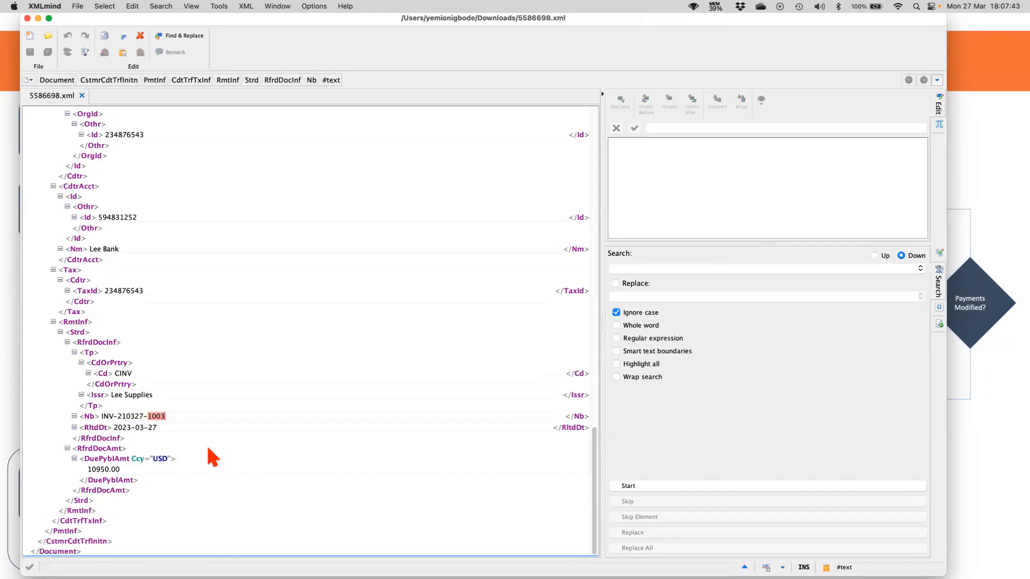
scroll(213, 456, "up", 20)
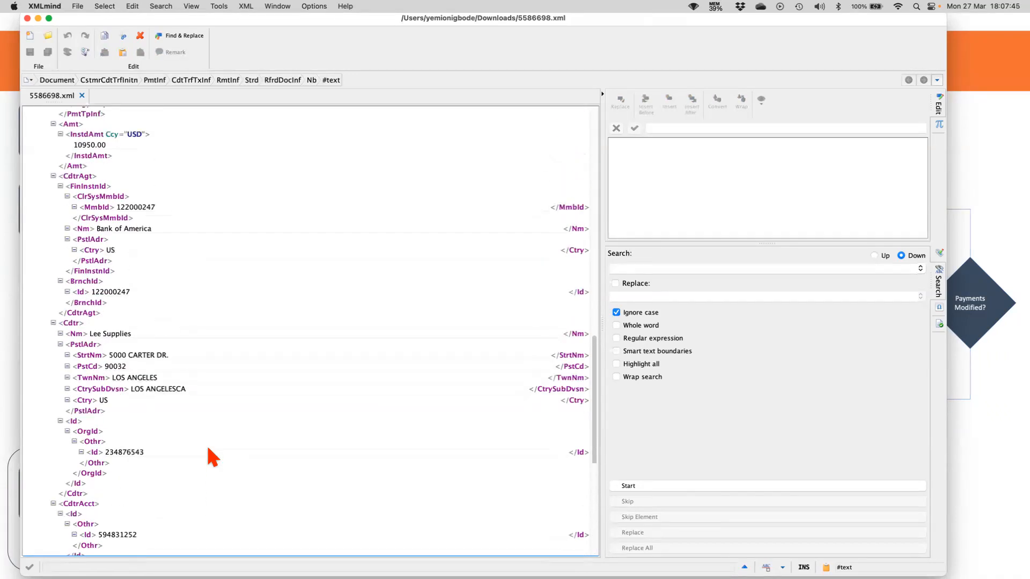
scroll(212, 457, "up", 20)
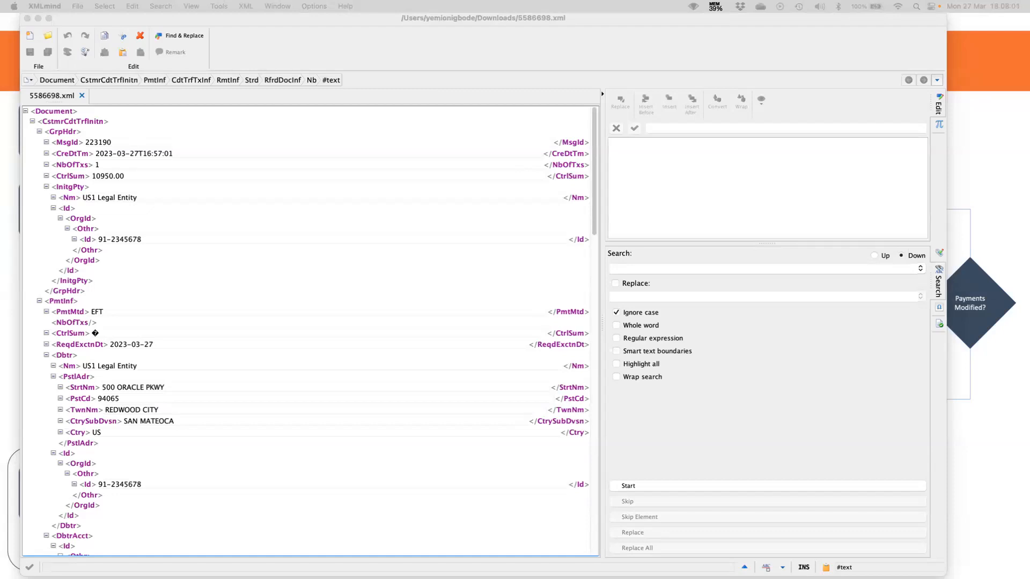
left_click_drag(483, 19, 482, 21)
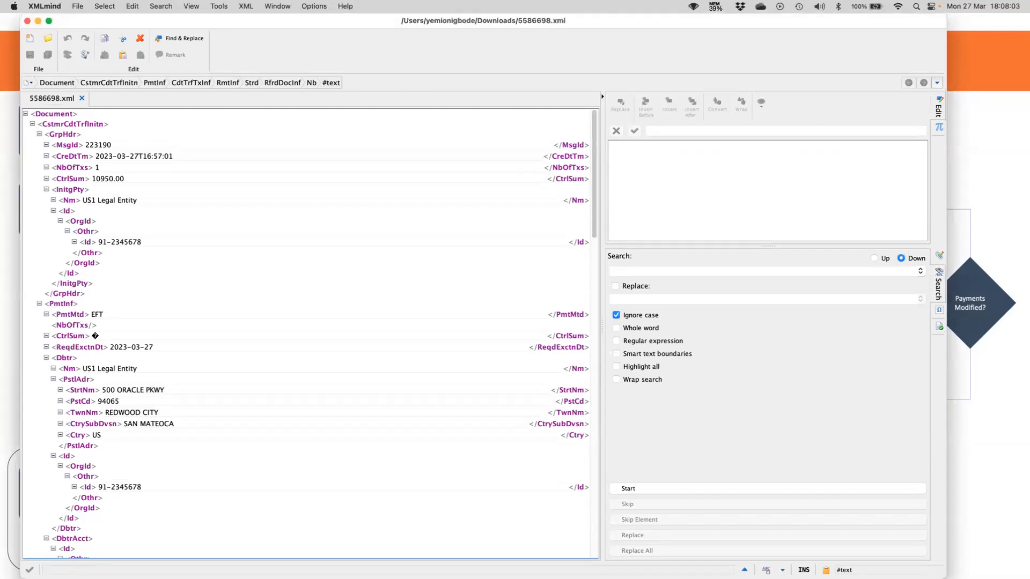